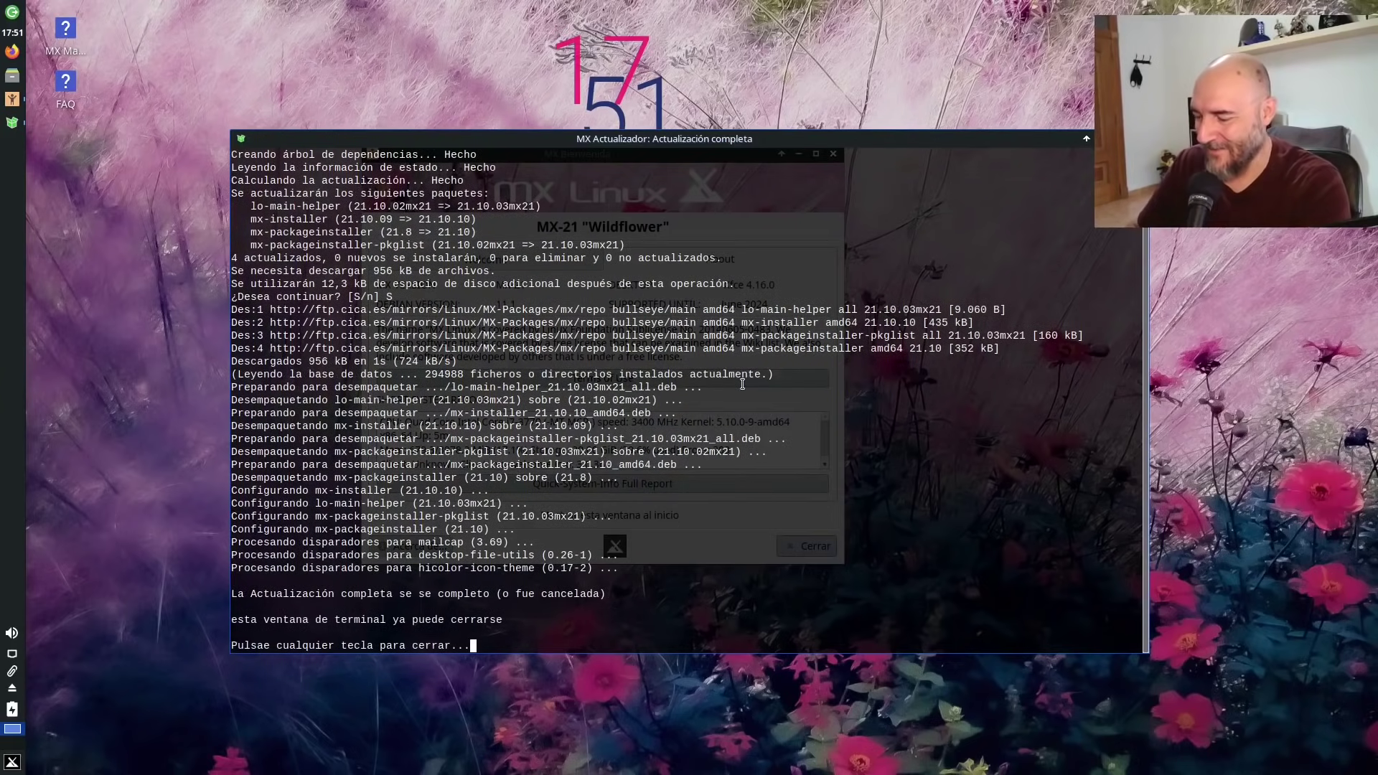
Dismiss the MX Updater prompt so the terminal closes after upgrading four packages.
{"action": "key", "text": "Return"}
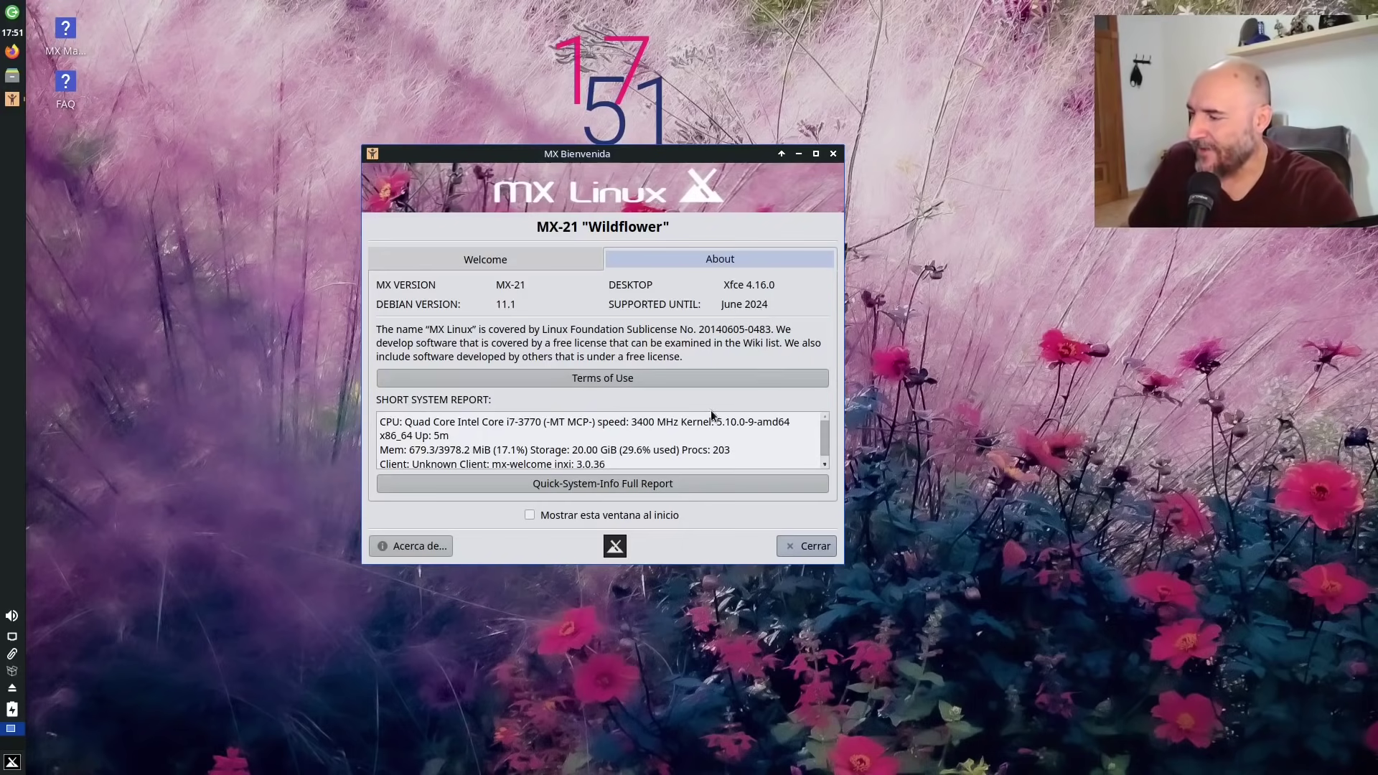
Close MX Welcome and bring up the desktop's context menu on the bare desktop.
{"action": "left_click", "coordinate": [803, 545]}
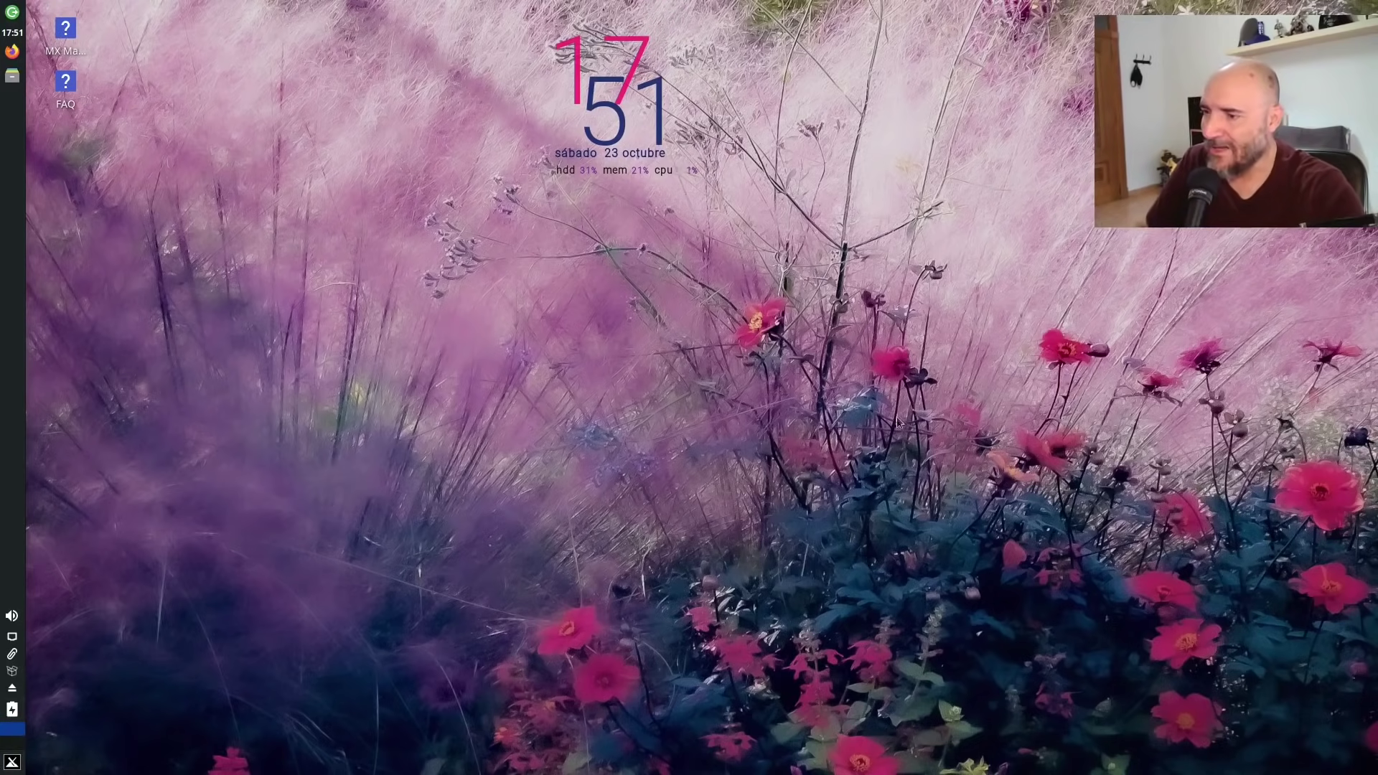
{"action": "right_click", "coordinate": [536, 406]}
{"action": "mouse_move", "coordinate": [654, 474]}
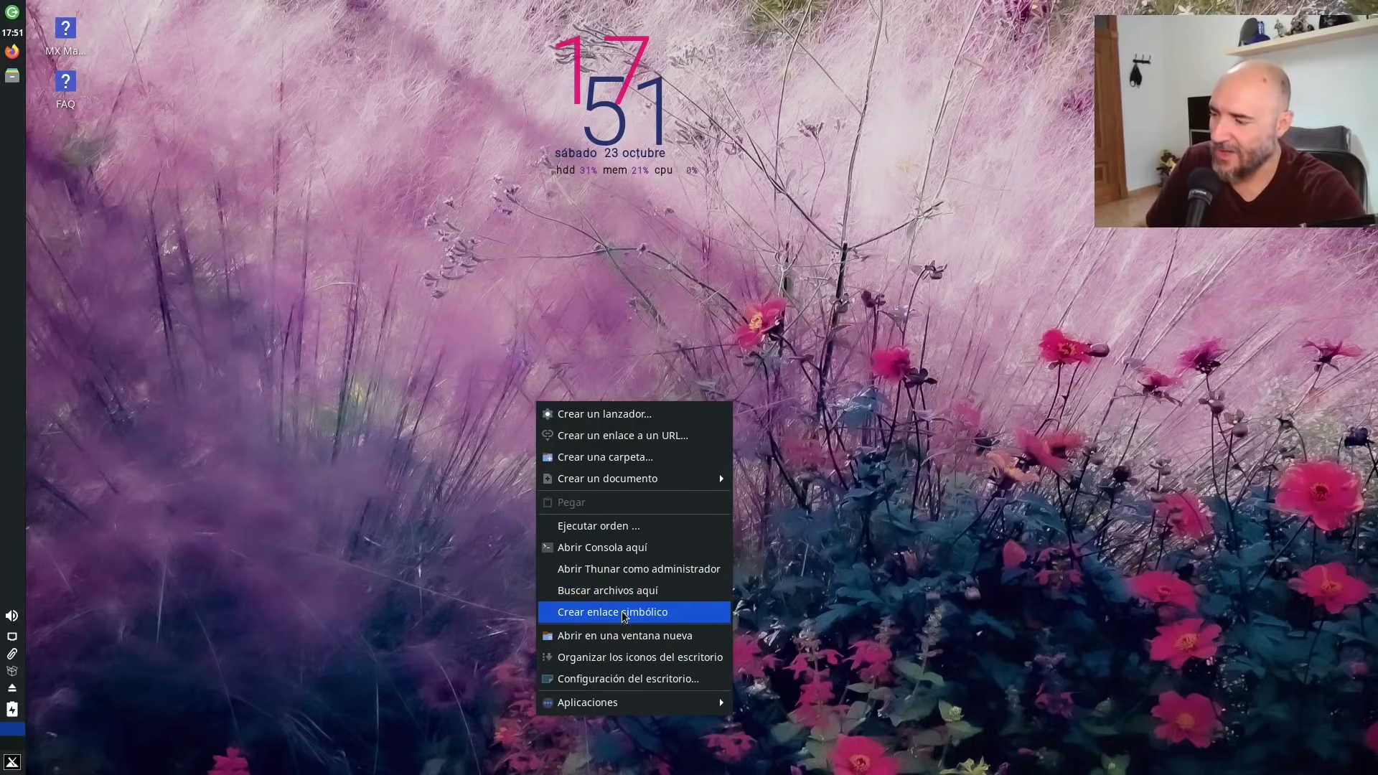
Open Desktop settings and try the bee, ceiling-lights, pipes and building photo wallpapers.
{"action": "left_click", "coordinate": [611, 682]}
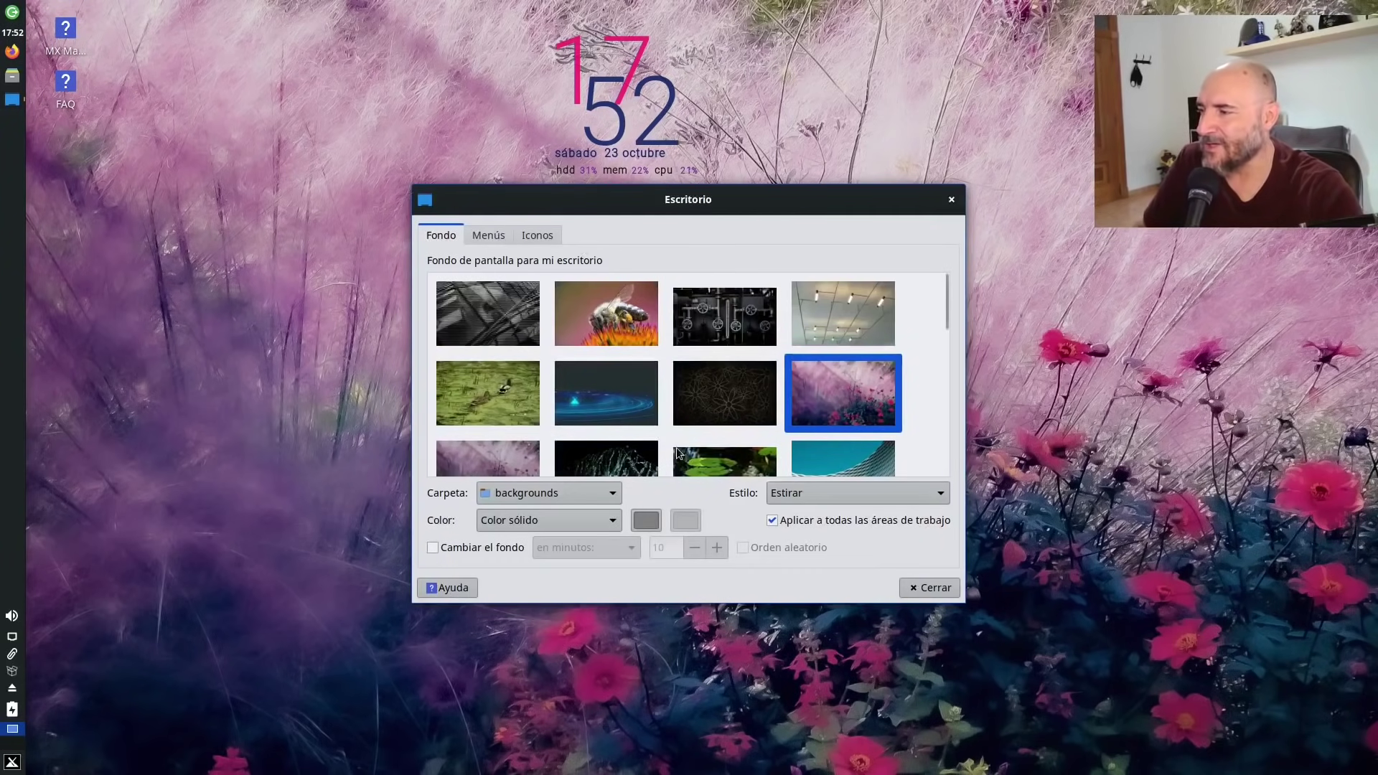
{"action": "left_click", "coordinate": [607, 314]}
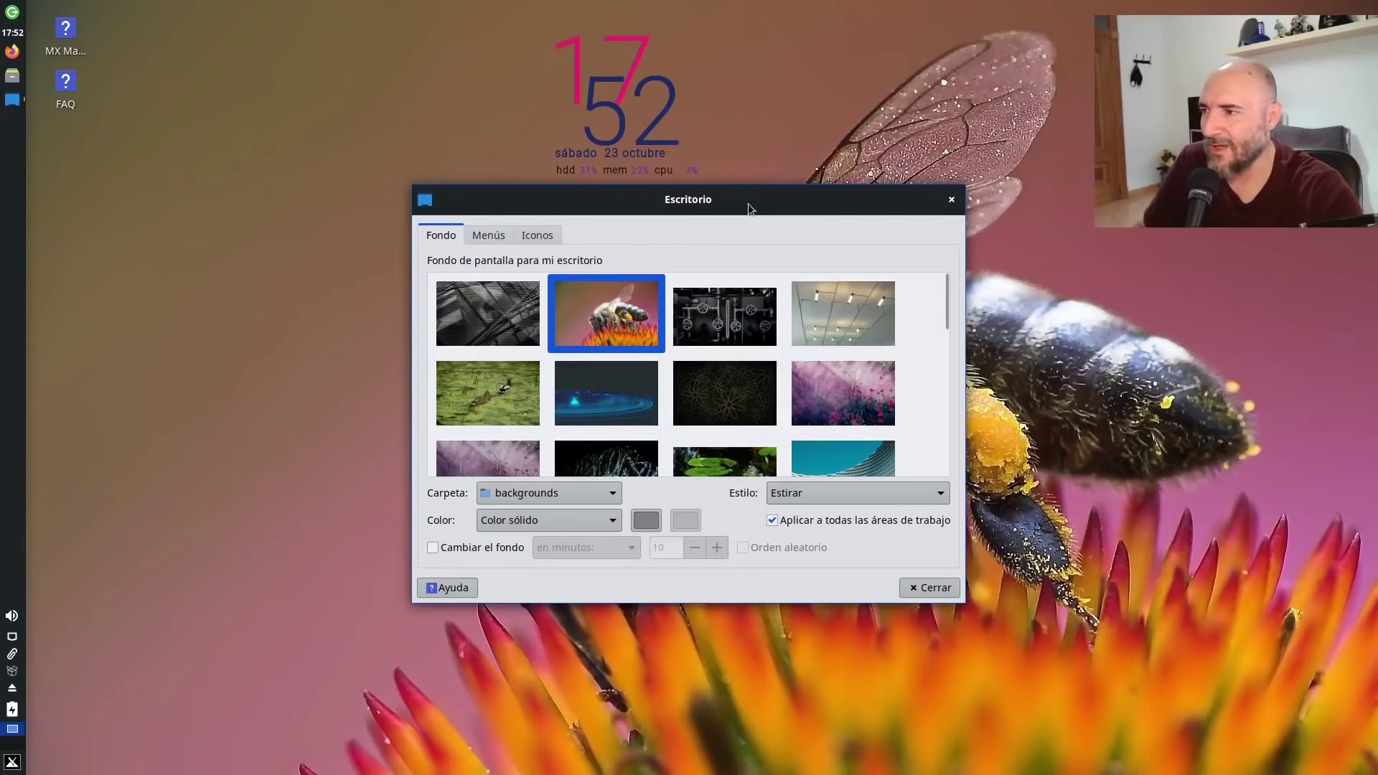
{"action": "left_click_drag", "start_coordinate": [748, 208], "coordinate": [380, 642]}
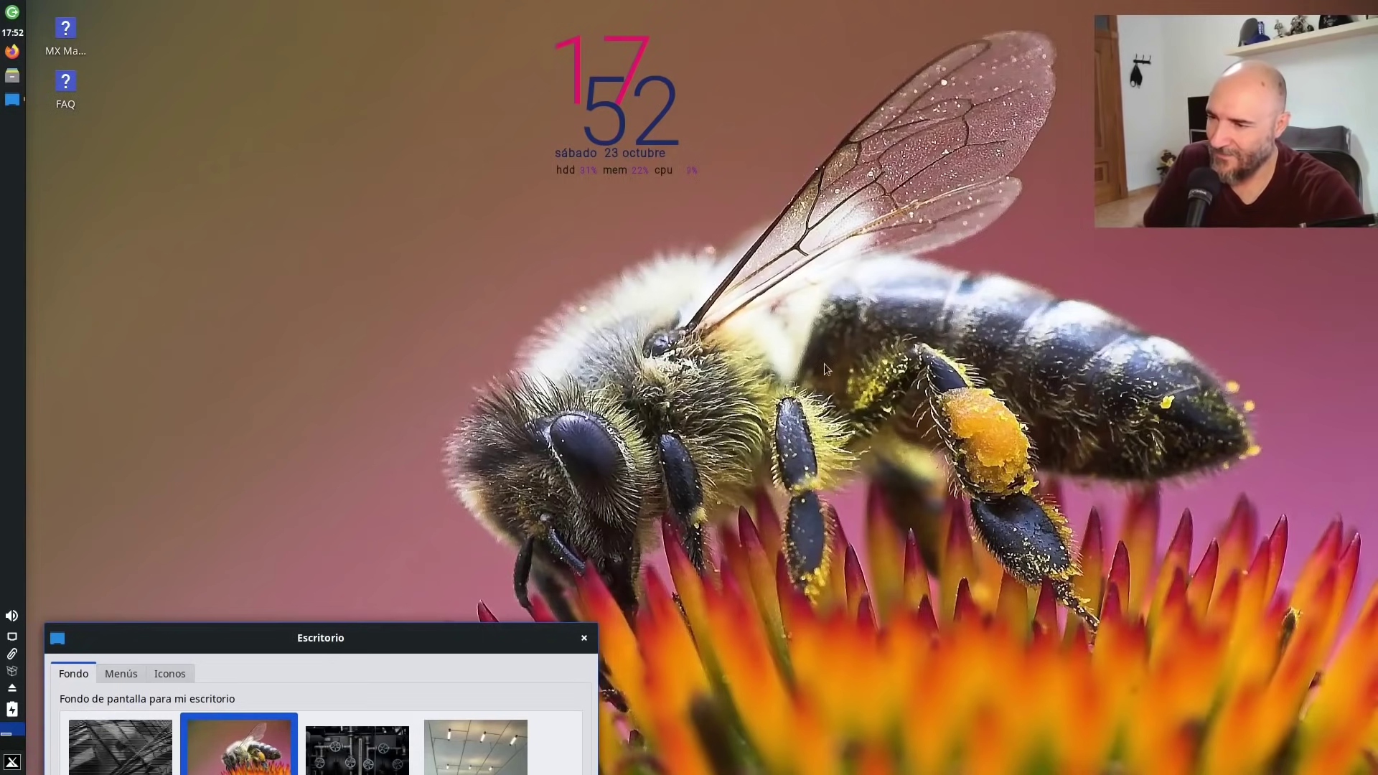
{"action": "left_click_drag", "start_coordinate": [422, 646], "coordinate": [686, 181]}
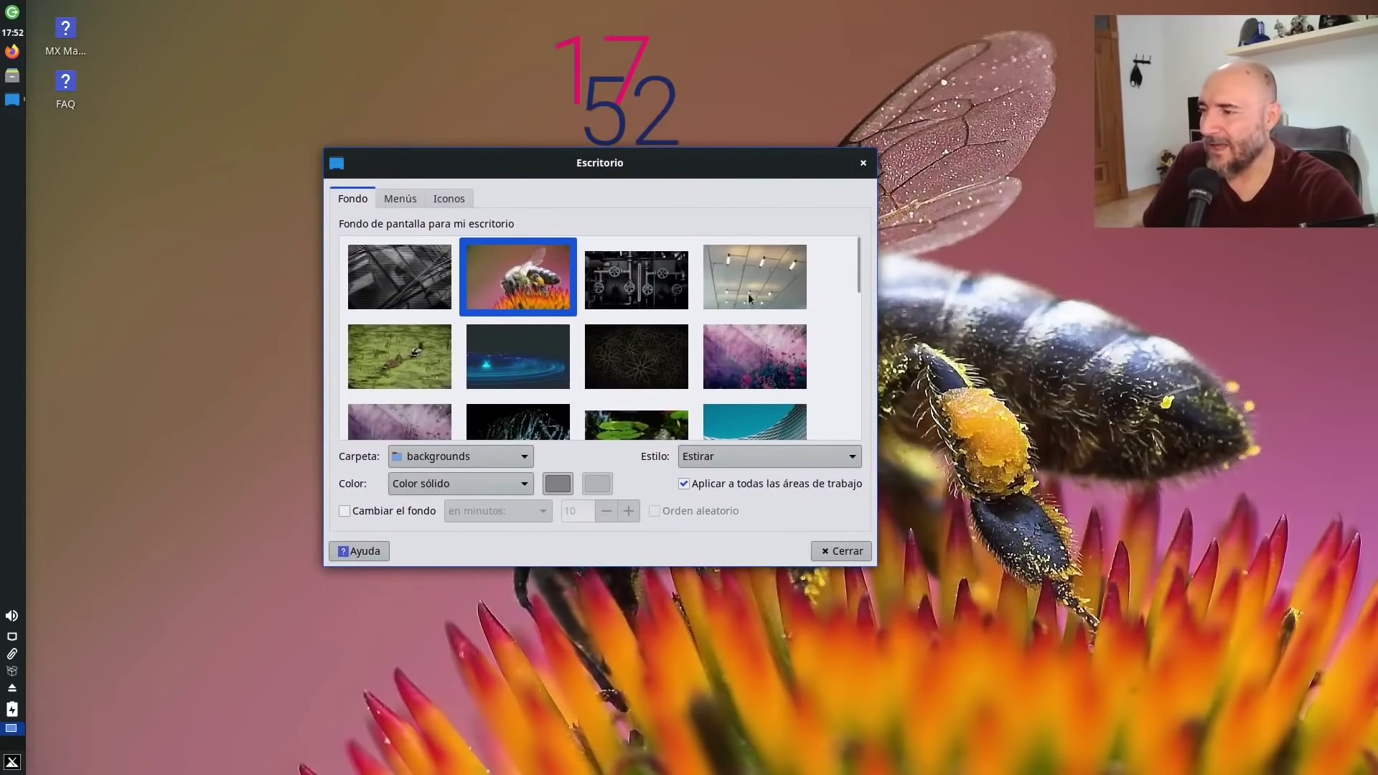
{"action": "left_click", "coordinate": [757, 273]}
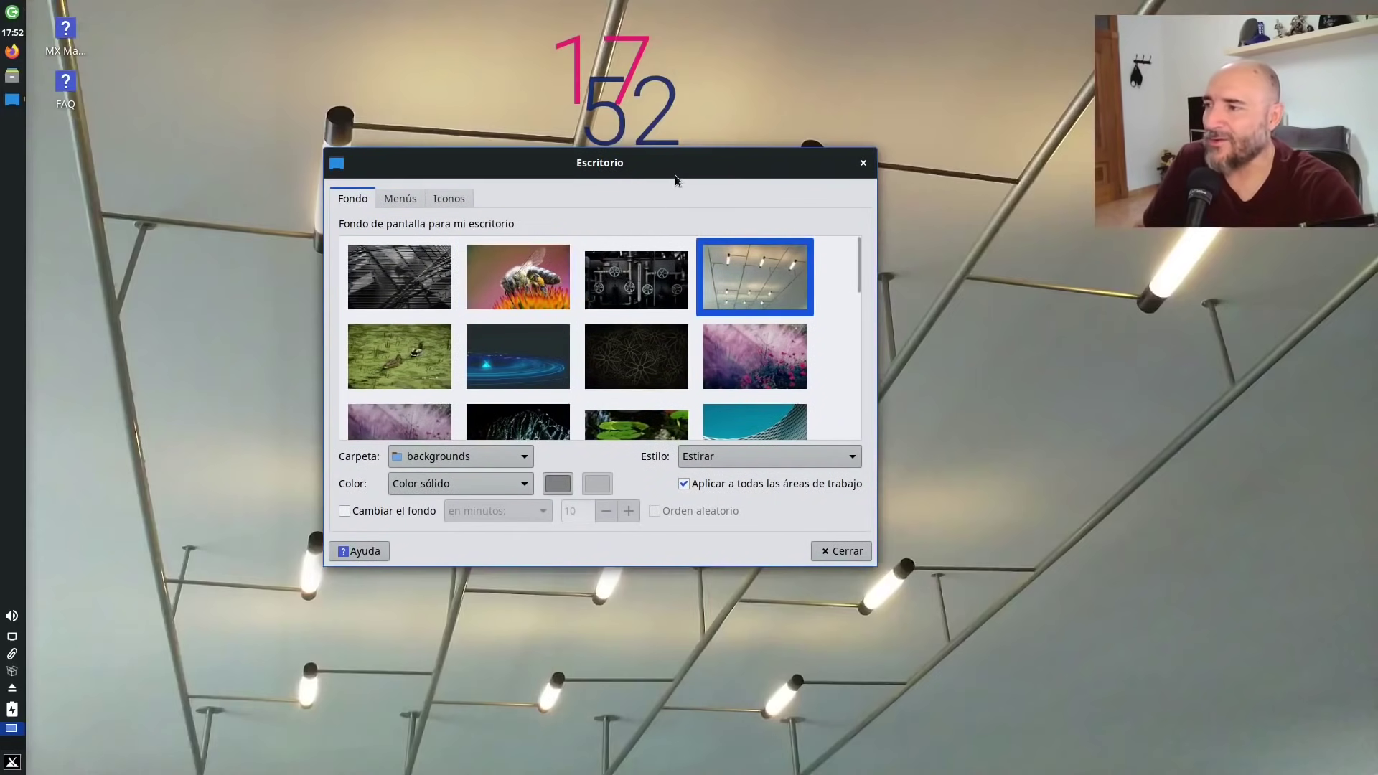
{"action": "left_click_drag", "start_coordinate": [675, 175], "coordinate": [816, 261]}
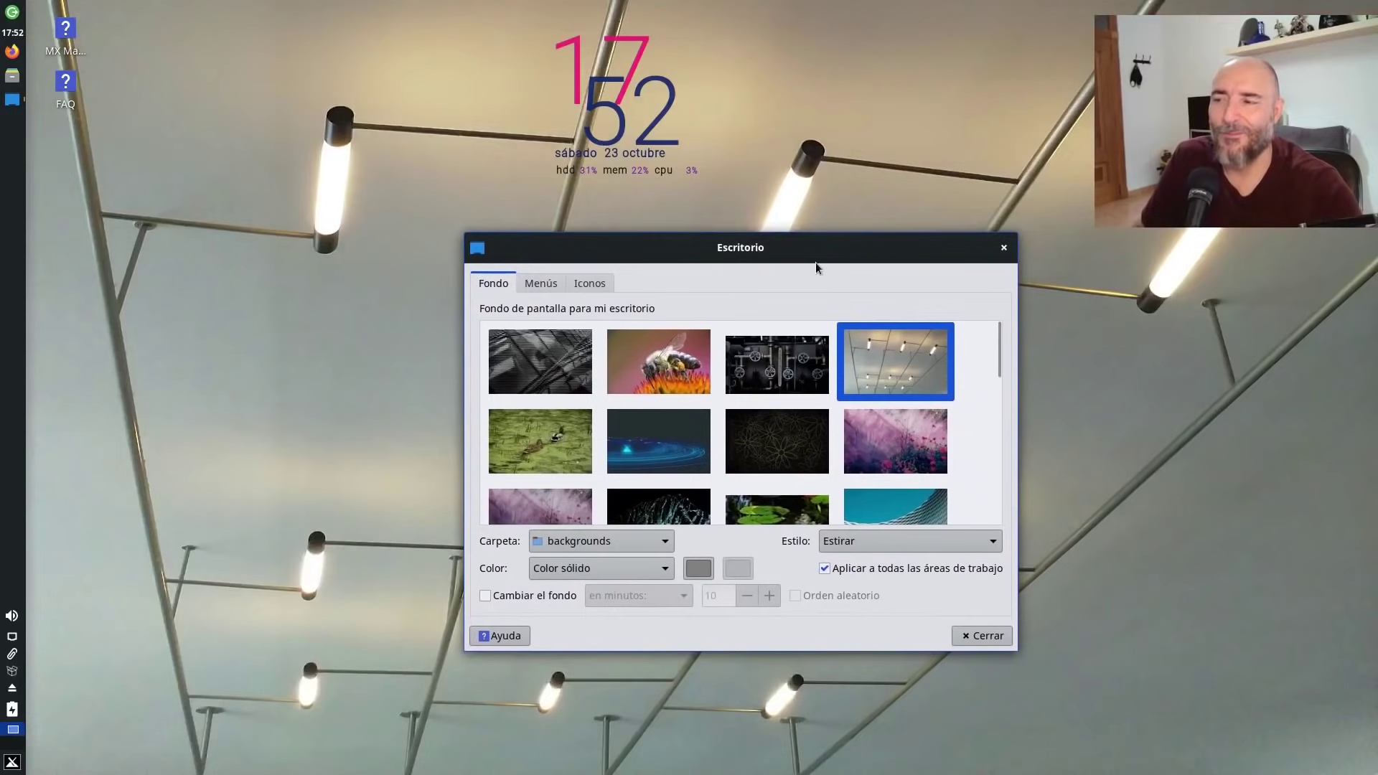
{"action": "left_click", "coordinate": [767, 377]}
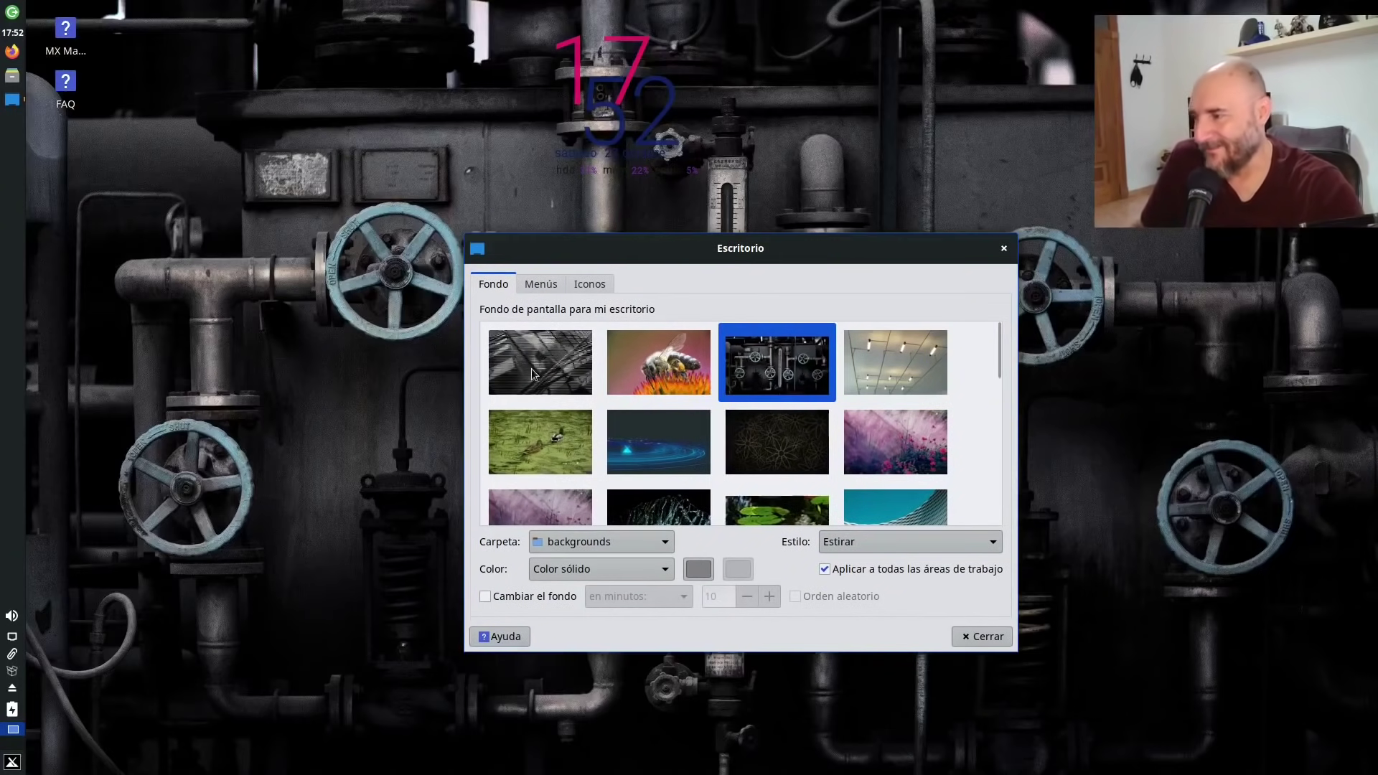
{"action": "left_click", "coordinate": [533, 366]}
Try the duck pond and blue rings images, settling on the dark flower pattern.
{"action": "left_click_drag", "start_coordinate": [571, 259], "coordinate": [762, 491]}
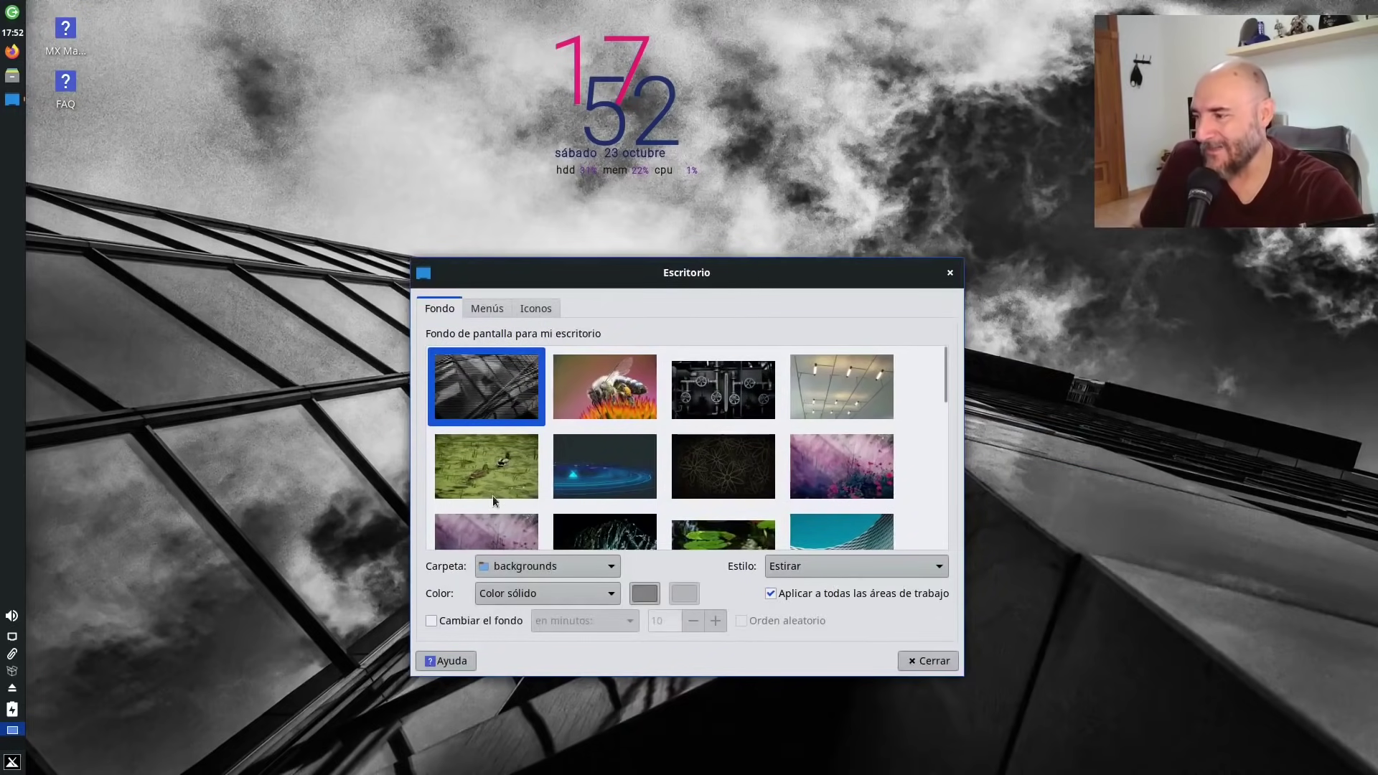
{"action": "left_click", "coordinate": [477, 465]}
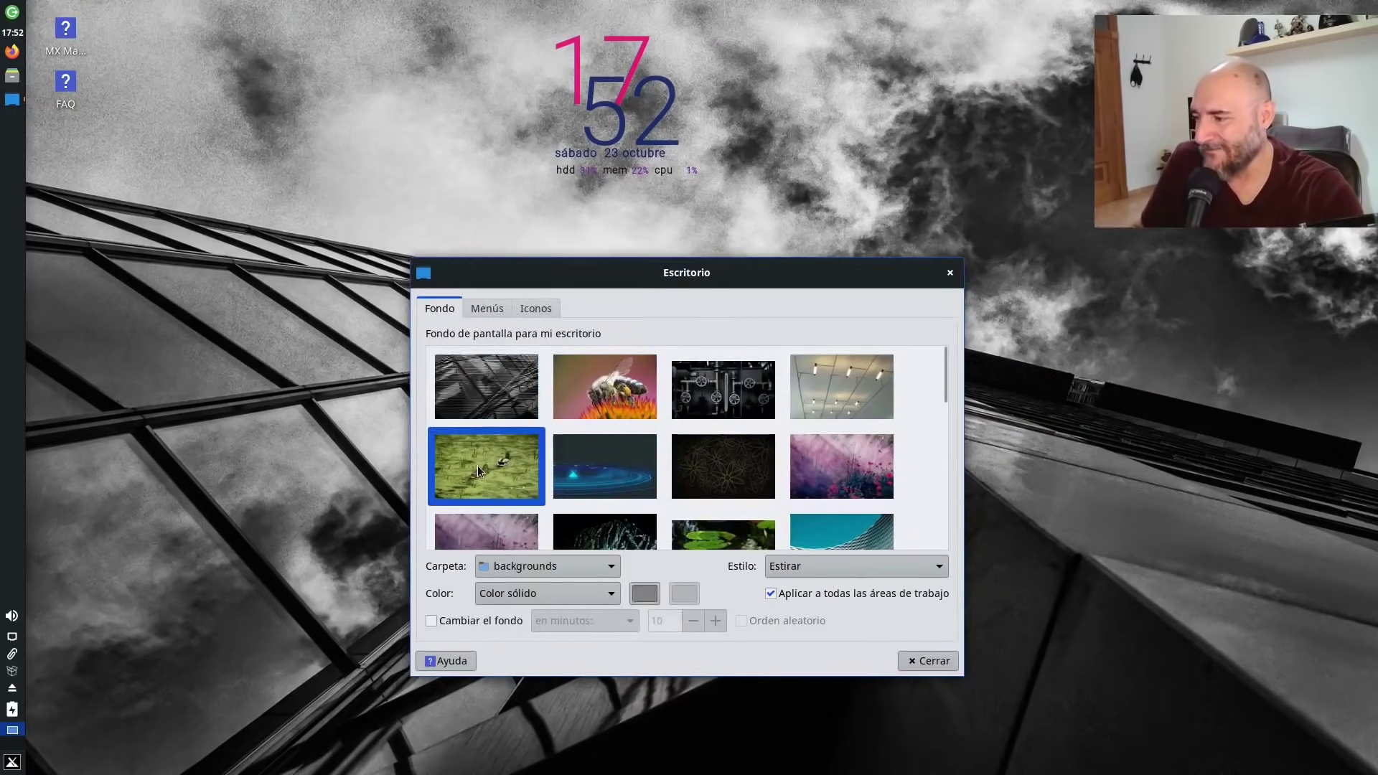
{"action": "left_click_drag", "start_coordinate": [695, 271], "coordinate": [339, 157]}
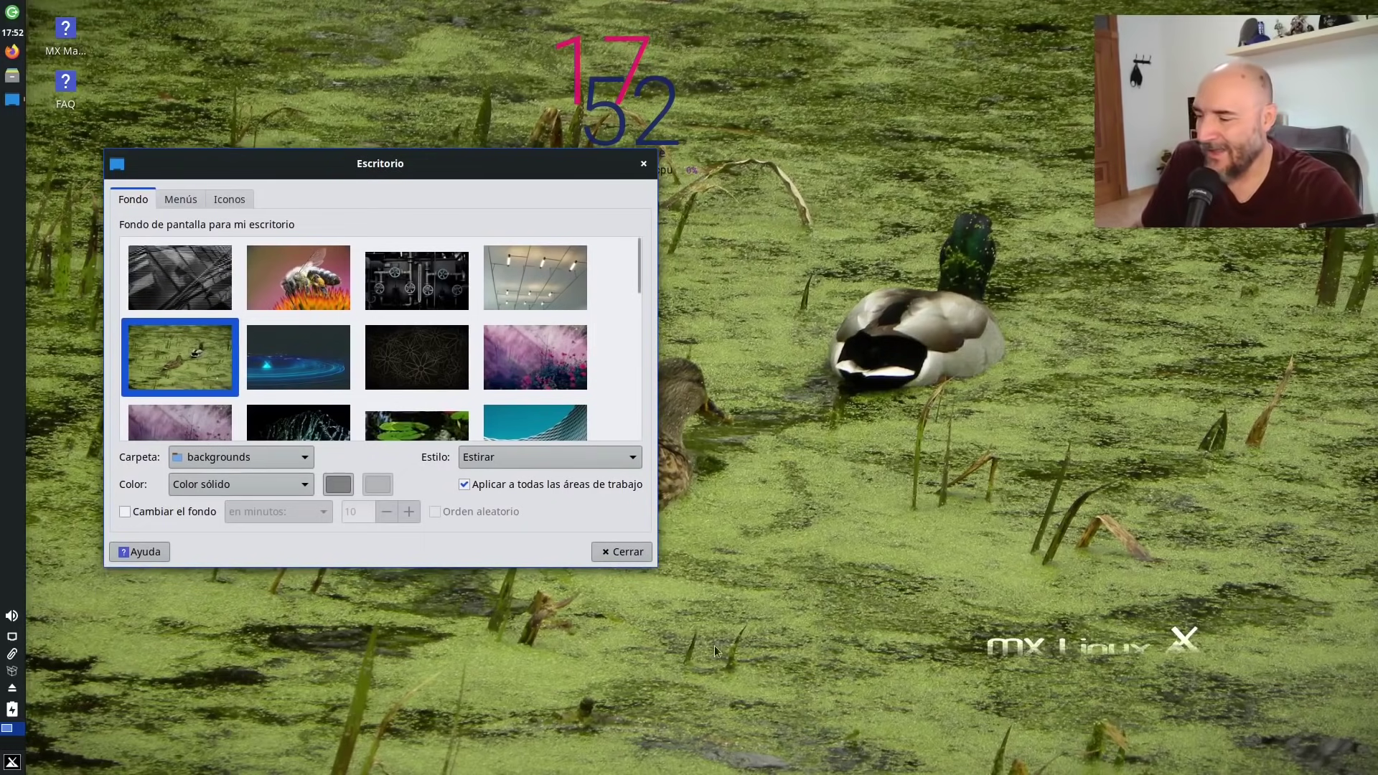
{"action": "left_click", "coordinate": [325, 357]}
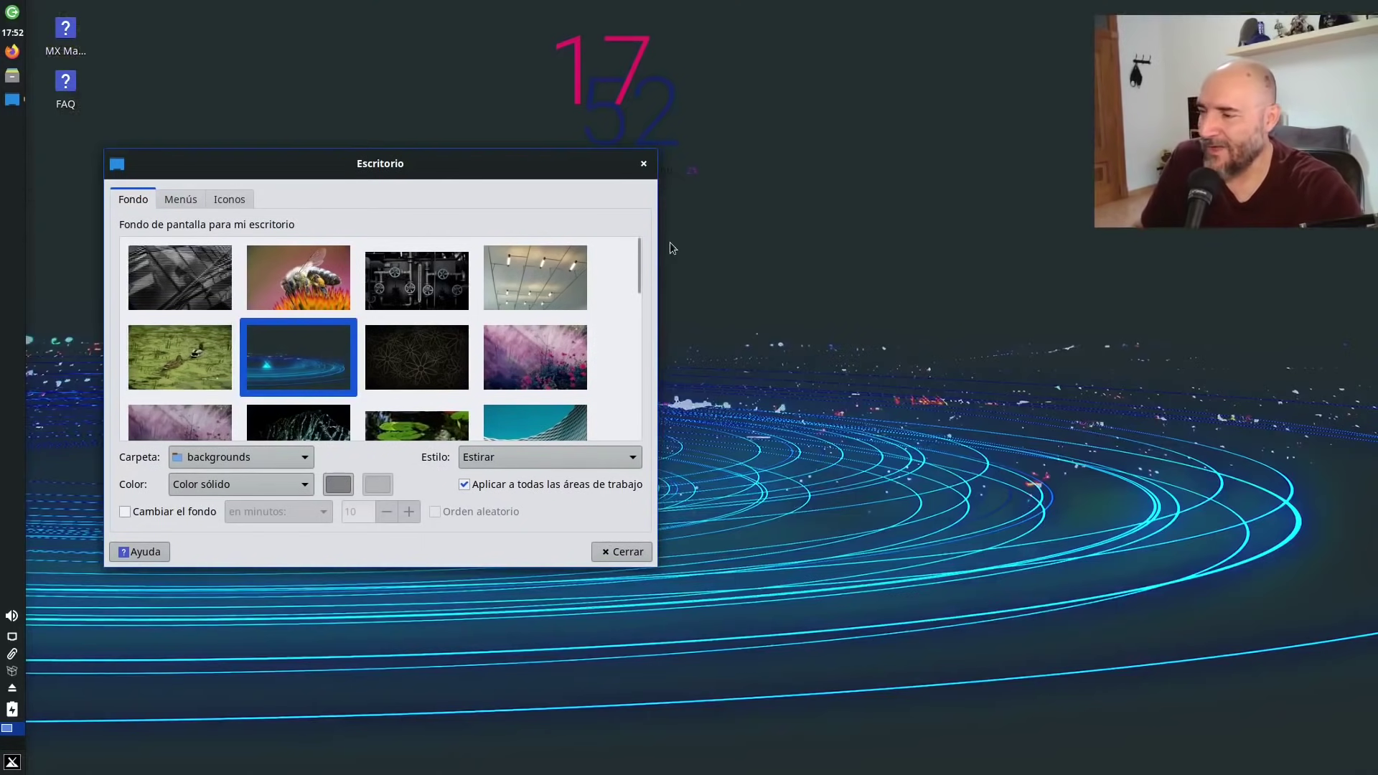
{"action": "mouse_move", "coordinate": [574, 186]}
{"action": "left_mouse_down"}
{"action": "mouse_move", "coordinate": [701, 415]}
{"action": "mouse_move", "coordinate": [1295, 652]}
{"action": "mouse_move", "coordinate": [1357, 621]}
{"action": "mouse_move", "coordinate": [1362, 570]}
{"action": "mouse_move", "coordinate": [574, 185]}
{"action": "left_mouse_up"}
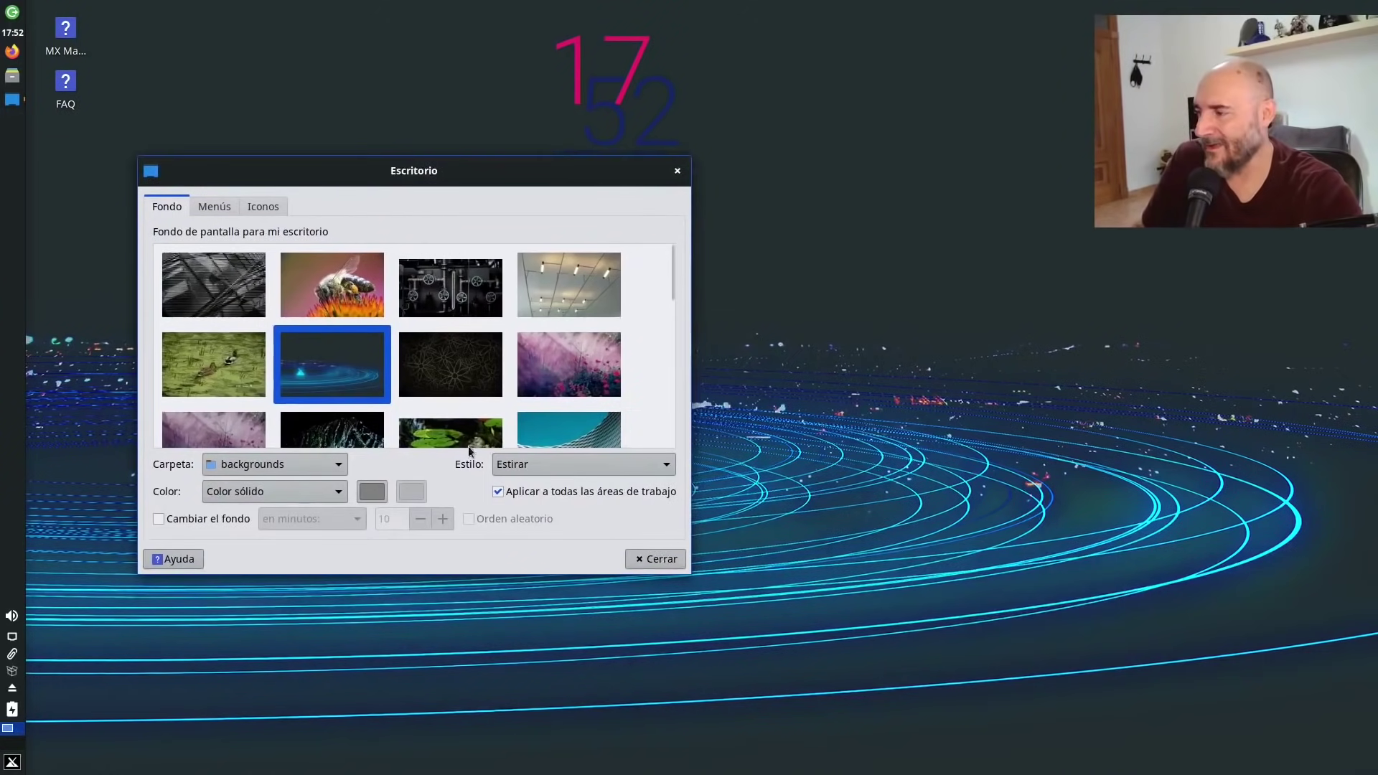
{"action": "left_click", "coordinate": [474, 392]}
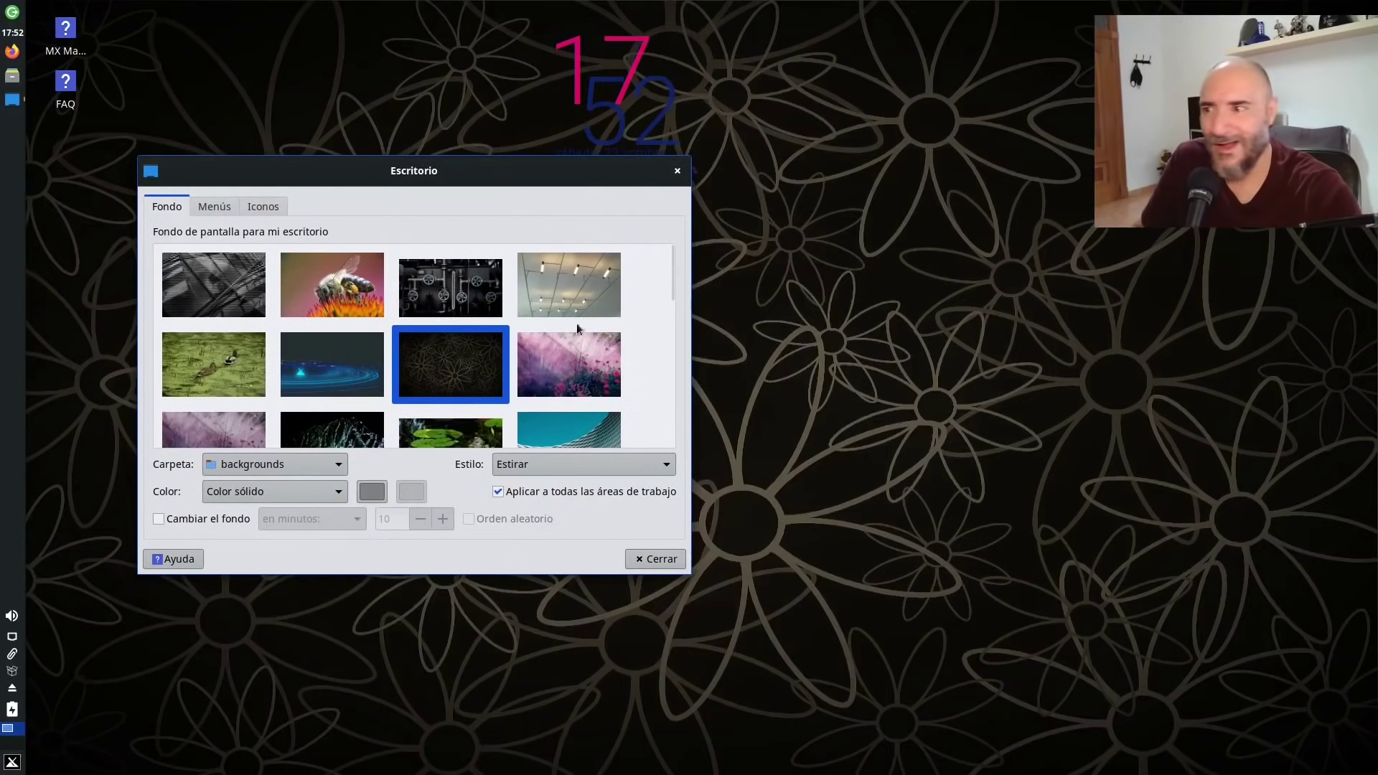
{"action": "left_click_drag", "start_coordinate": [492, 170], "coordinate": [670, 715]}
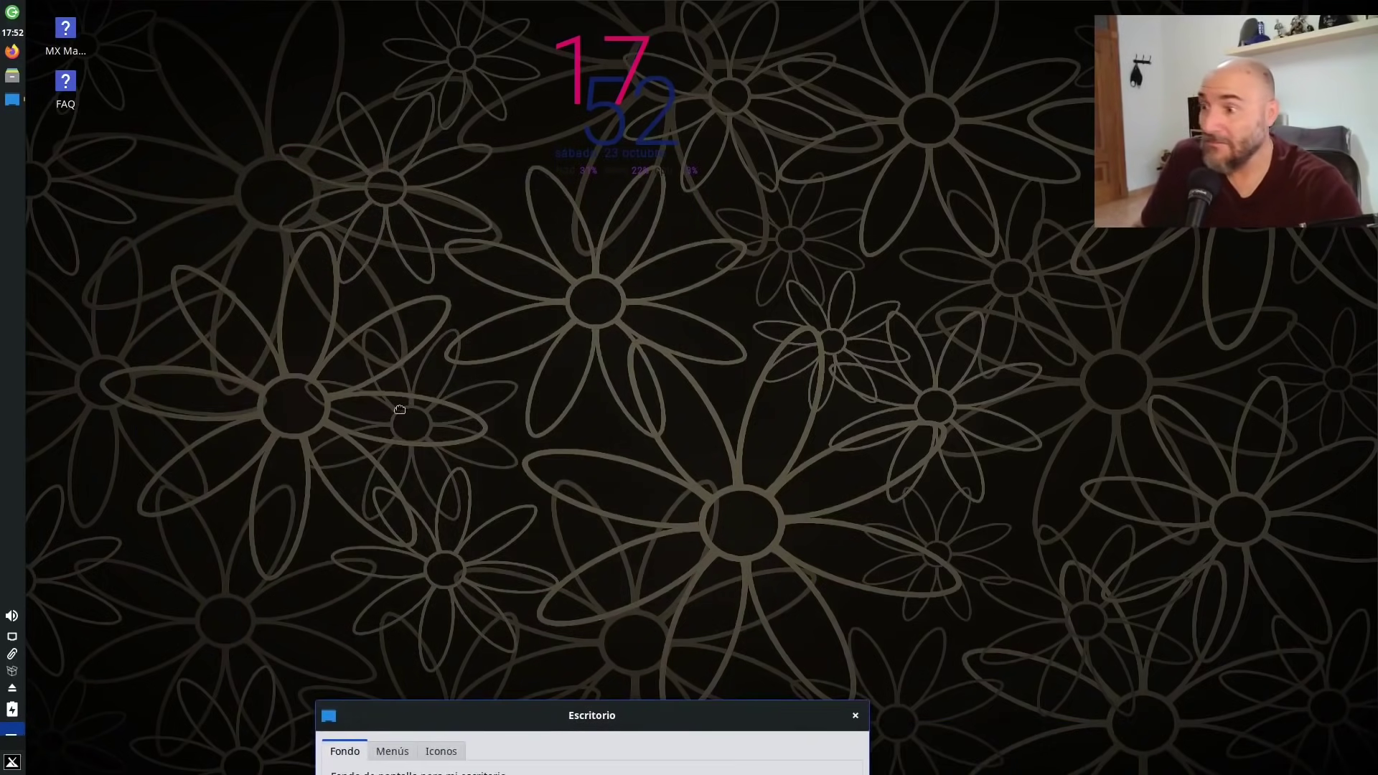
{"action": "left_click_drag", "start_coordinate": [400, 409], "coordinate": [481, 191]}
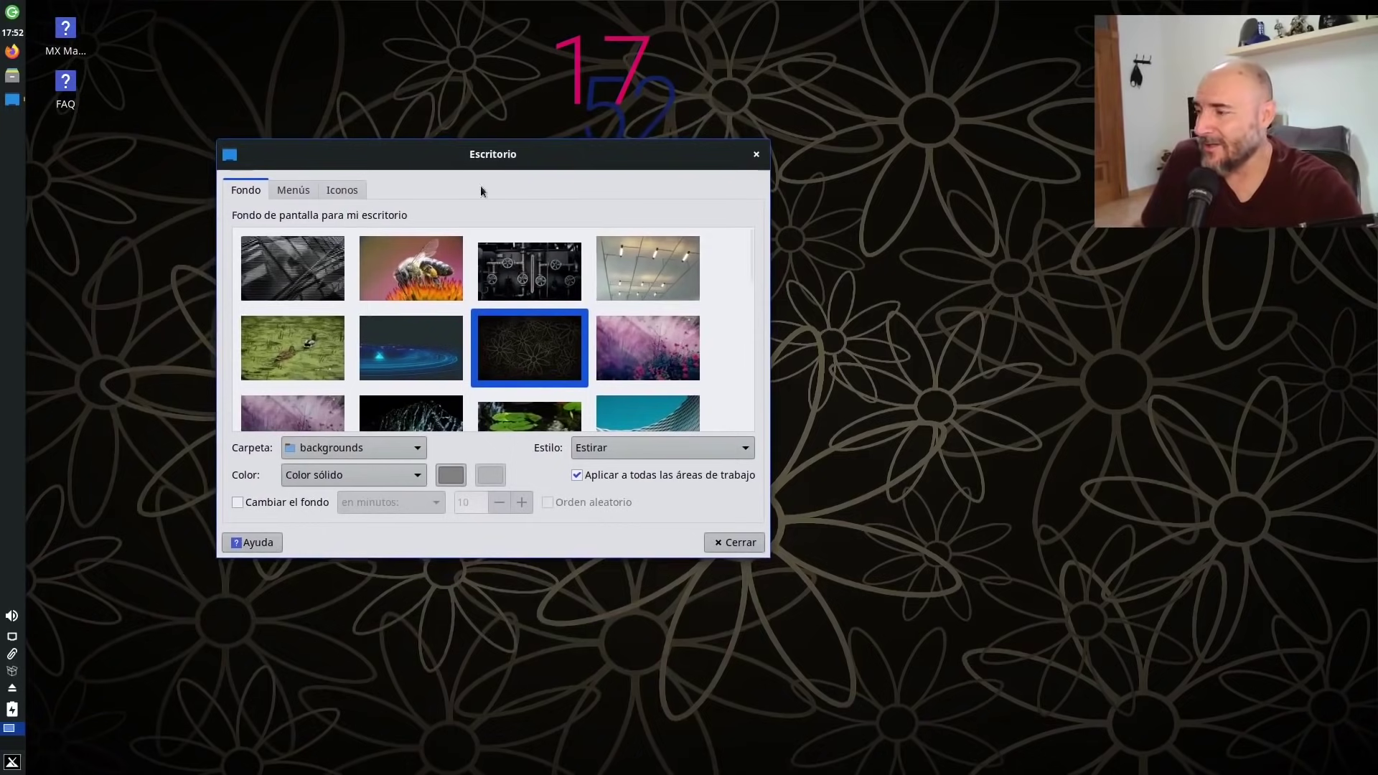
Preview the honesty-muted, pink flower, water splash, water lily and teal wave wallpapers.
{"action": "scroll", "coordinate": [373, 359], "scroll_direction": "down", "scroll_amount": 1}
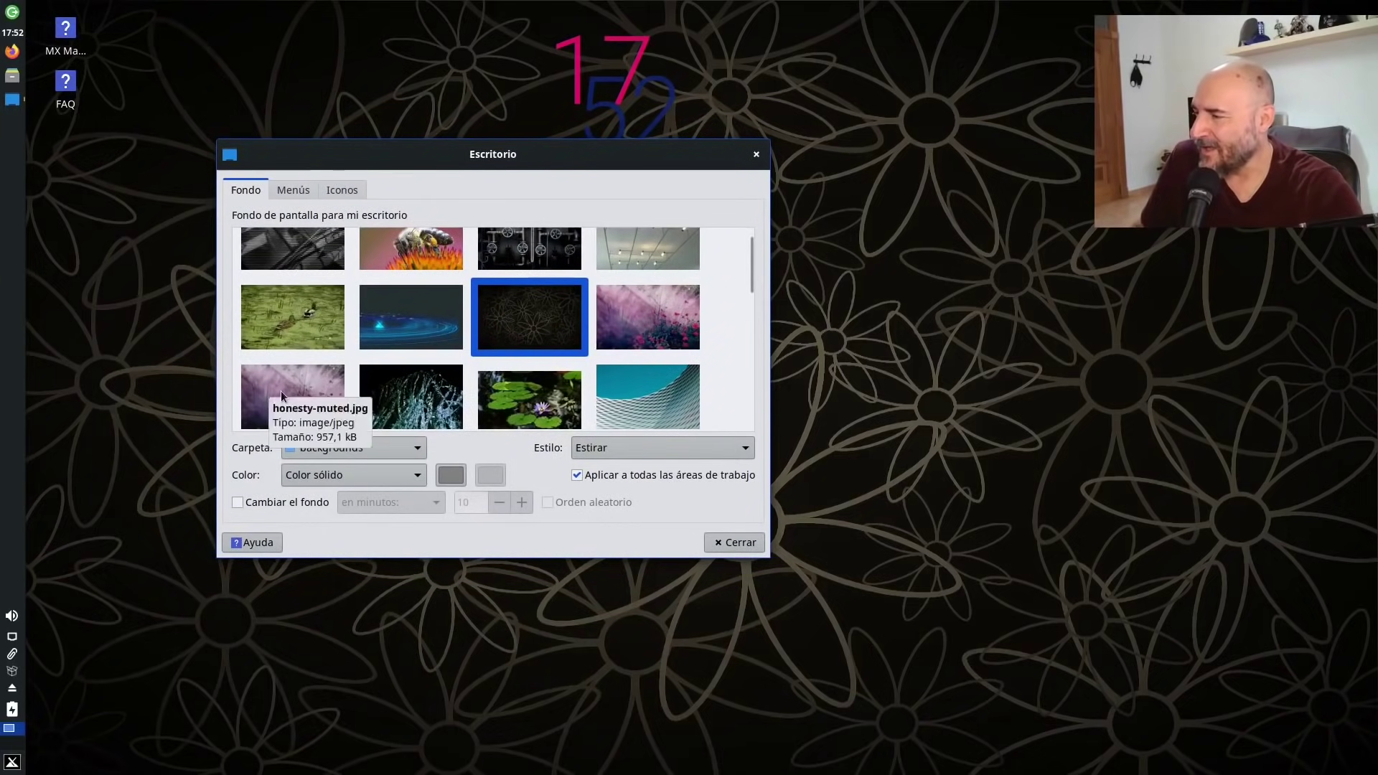
{"action": "left_click", "coordinate": [282, 396]}
{"action": "left_click", "coordinate": [639, 310]}
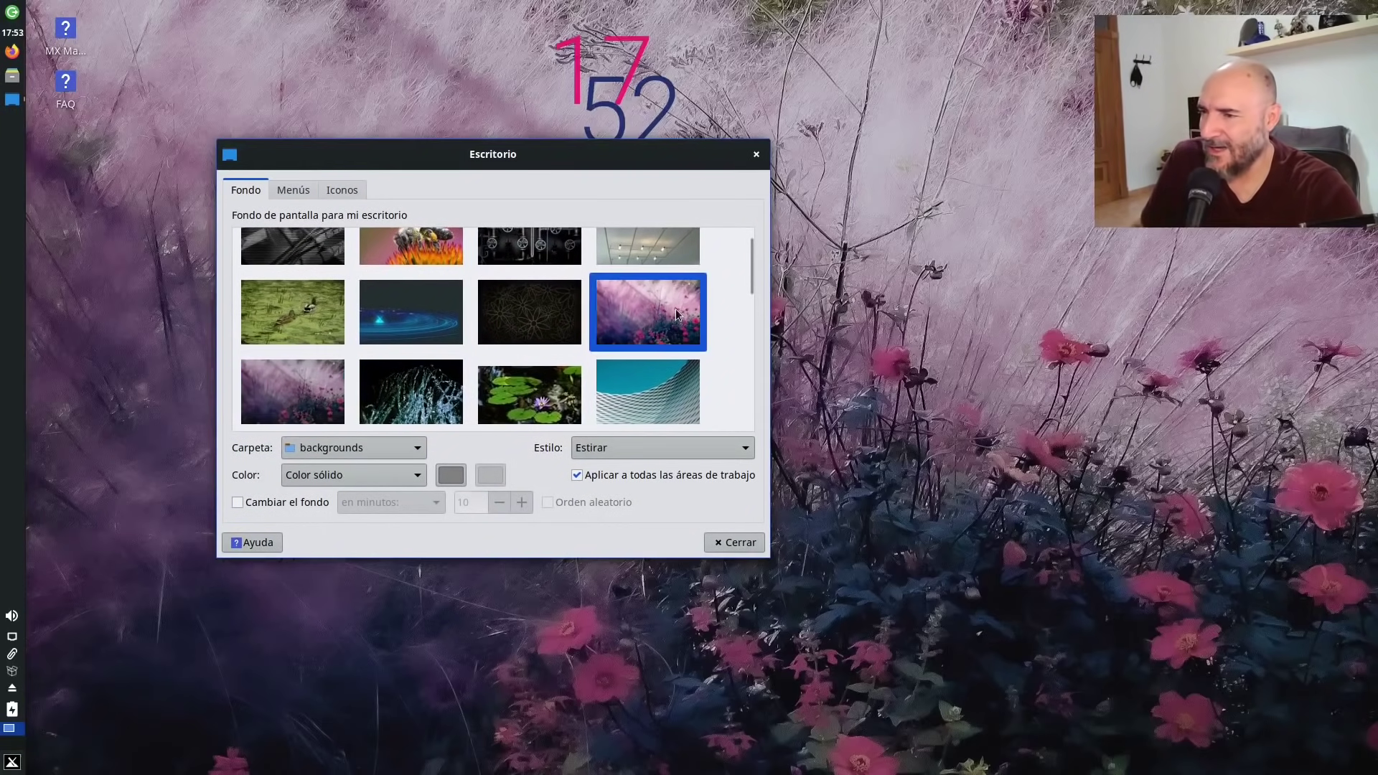
{"action": "left_click", "coordinate": [316, 396]}
{"action": "left_click", "coordinate": [408, 396]}
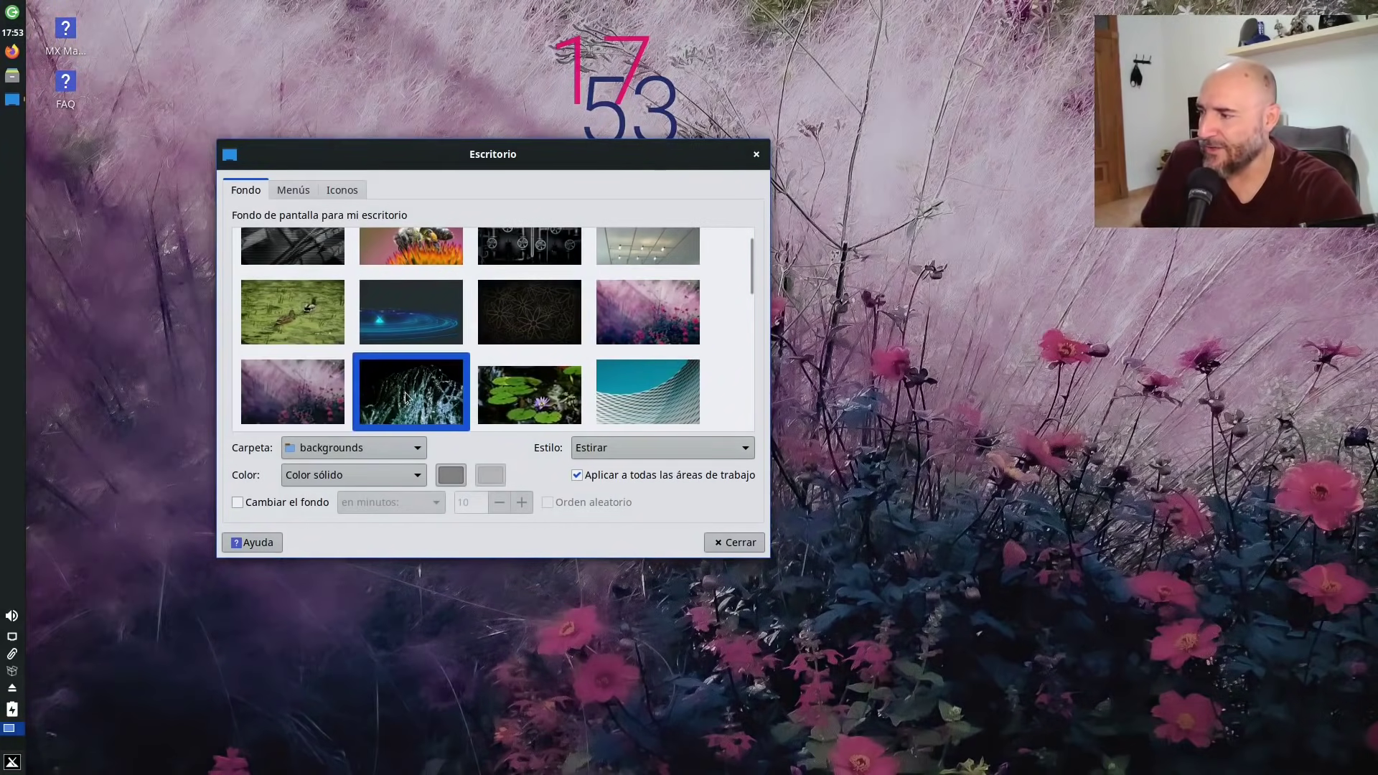
{"action": "left_click_drag", "start_coordinate": [569, 158], "coordinate": [1155, 613]}
{"action": "left_click", "coordinate": [520, 422]}
{"action": "left_click", "coordinate": [596, 420]}
{"action": "left_click_drag", "start_coordinate": [1112, 486], "coordinate": [650, 145]}
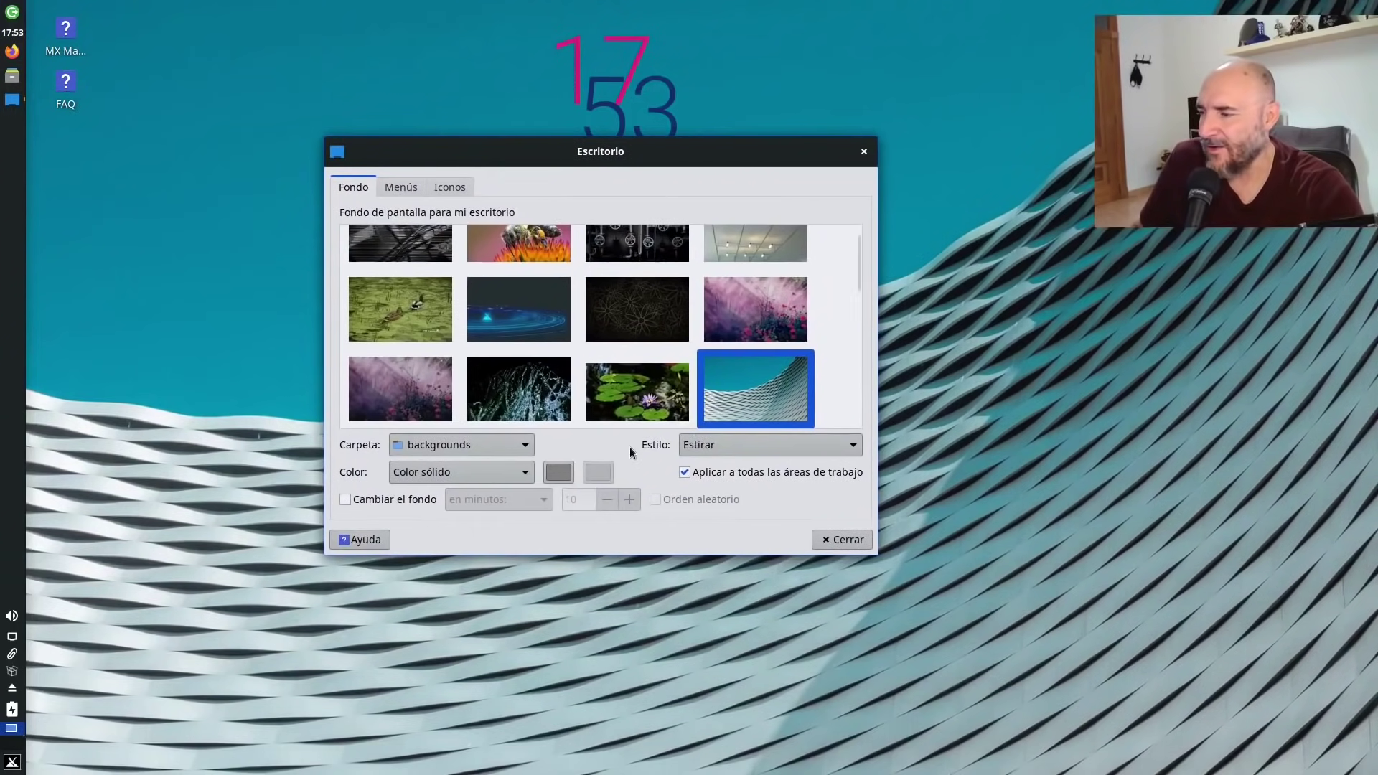
Preview the dark yellow-logo wallpaper and the MX_KXF_Blues landscape.
{"action": "scroll", "coordinate": [844, 323], "scroll_direction": "down", "scroll_amount": 2}
{"action": "scroll", "coordinate": [848, 338], "scroll_direction": "down", "scroll_amount": 1}
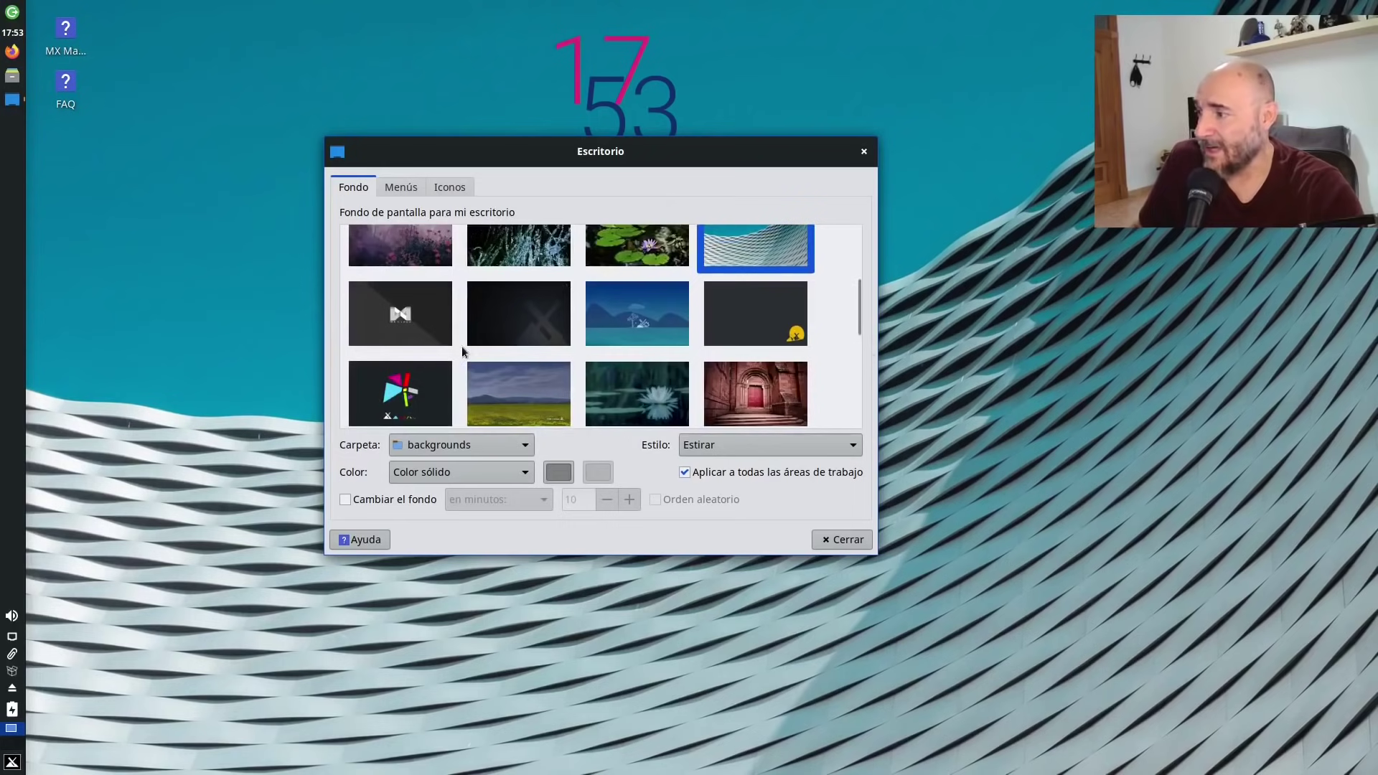
{"action": "left_click", "coordinate": [738, 304]}
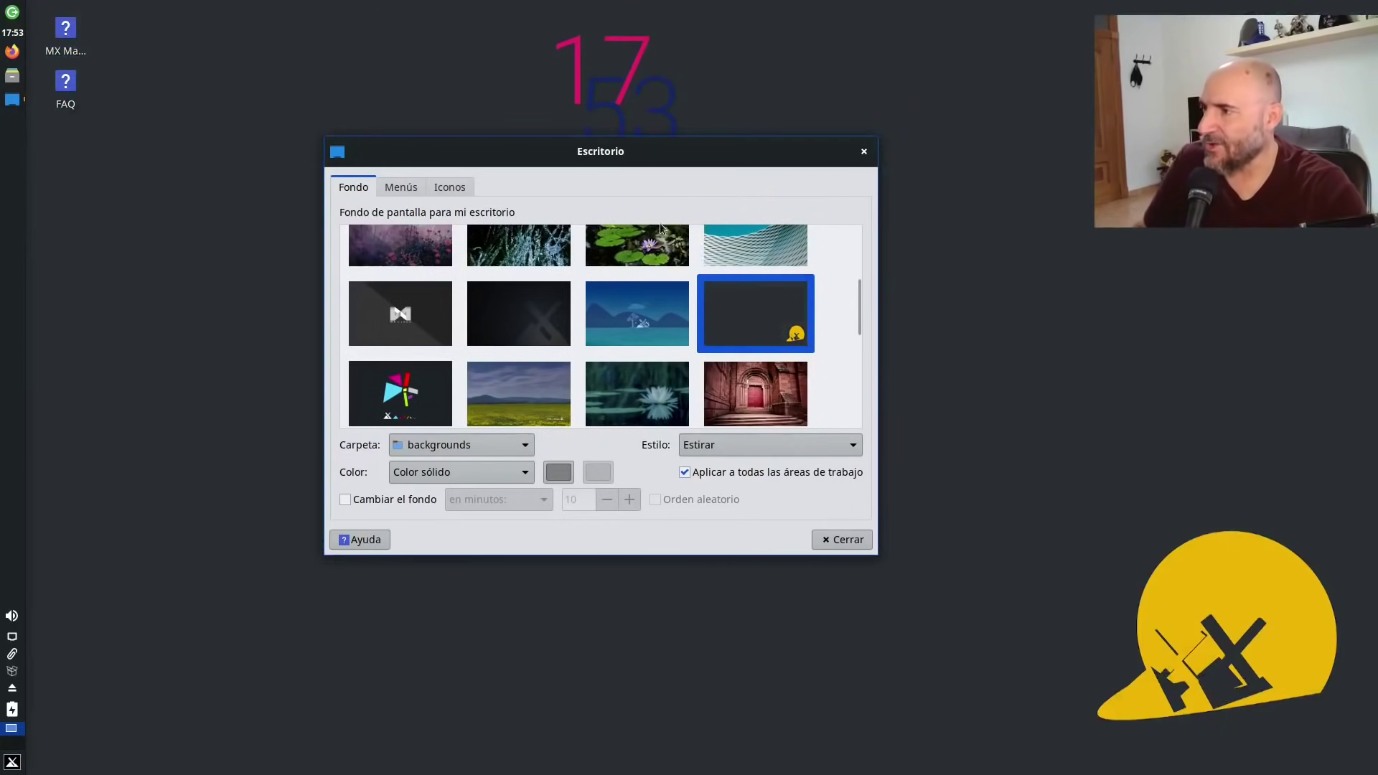
{"action": "left_click_drag", "start_coordinate": [653, 160], "coordinate": [604, 254]}
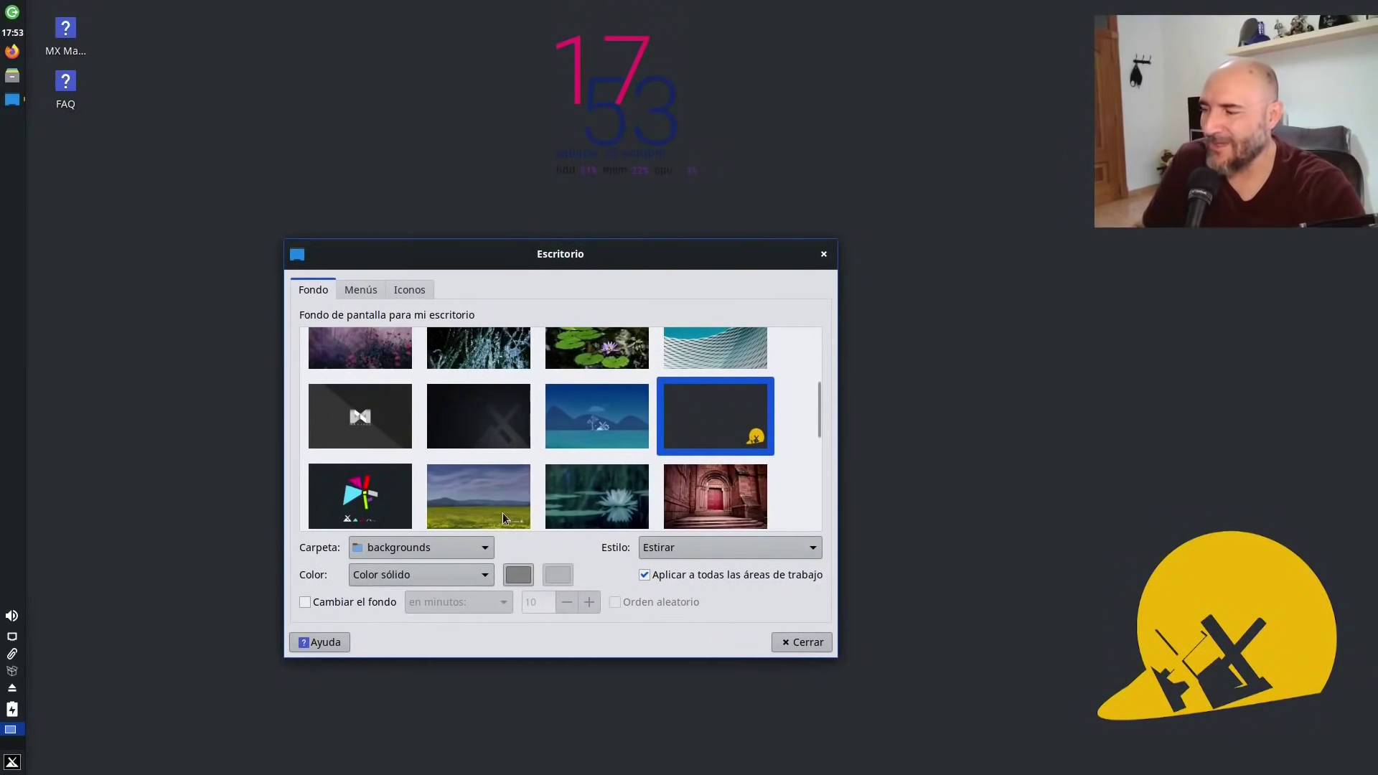
{"action": "left_click", "coordinate": [619, 434]}
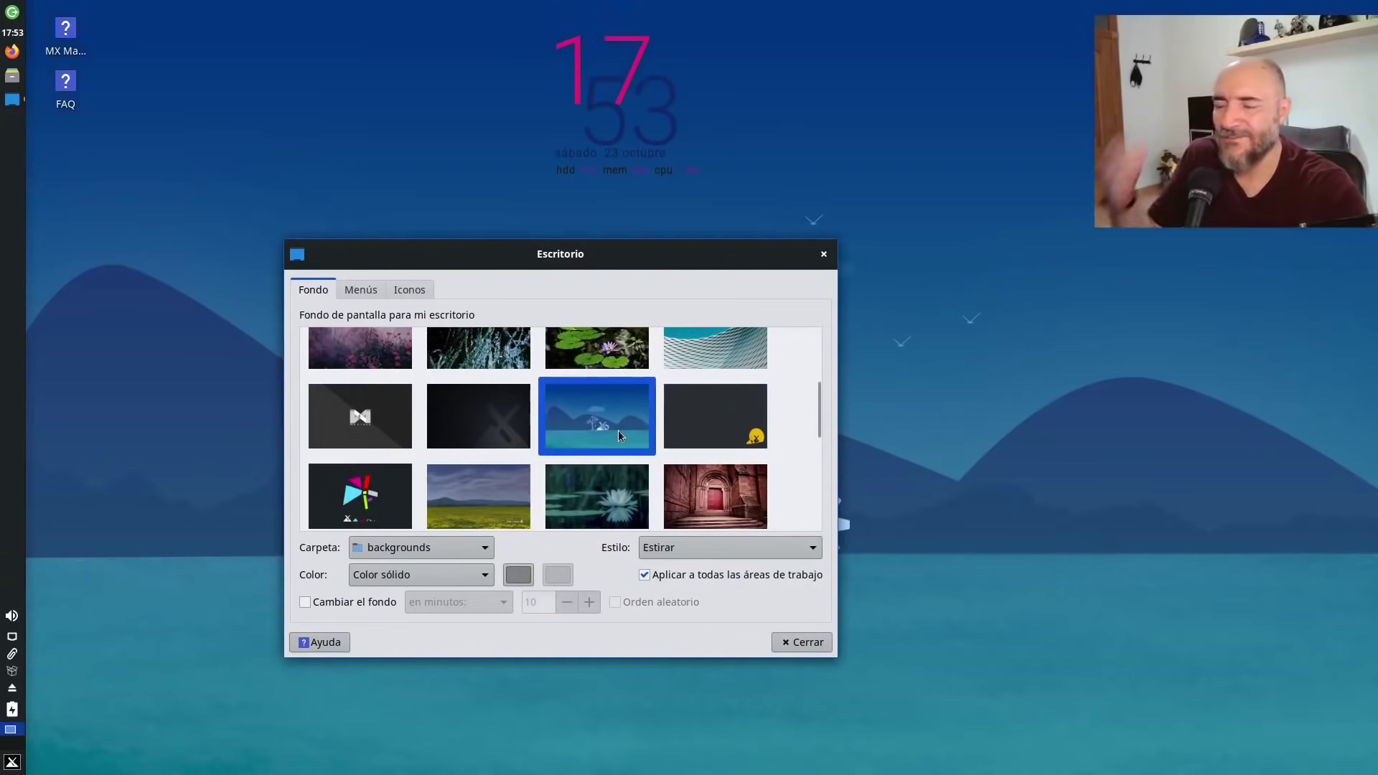
{"action": "left_click_drag", "start_coordinate": [546, 316], "coordinate": [1101, 772]}
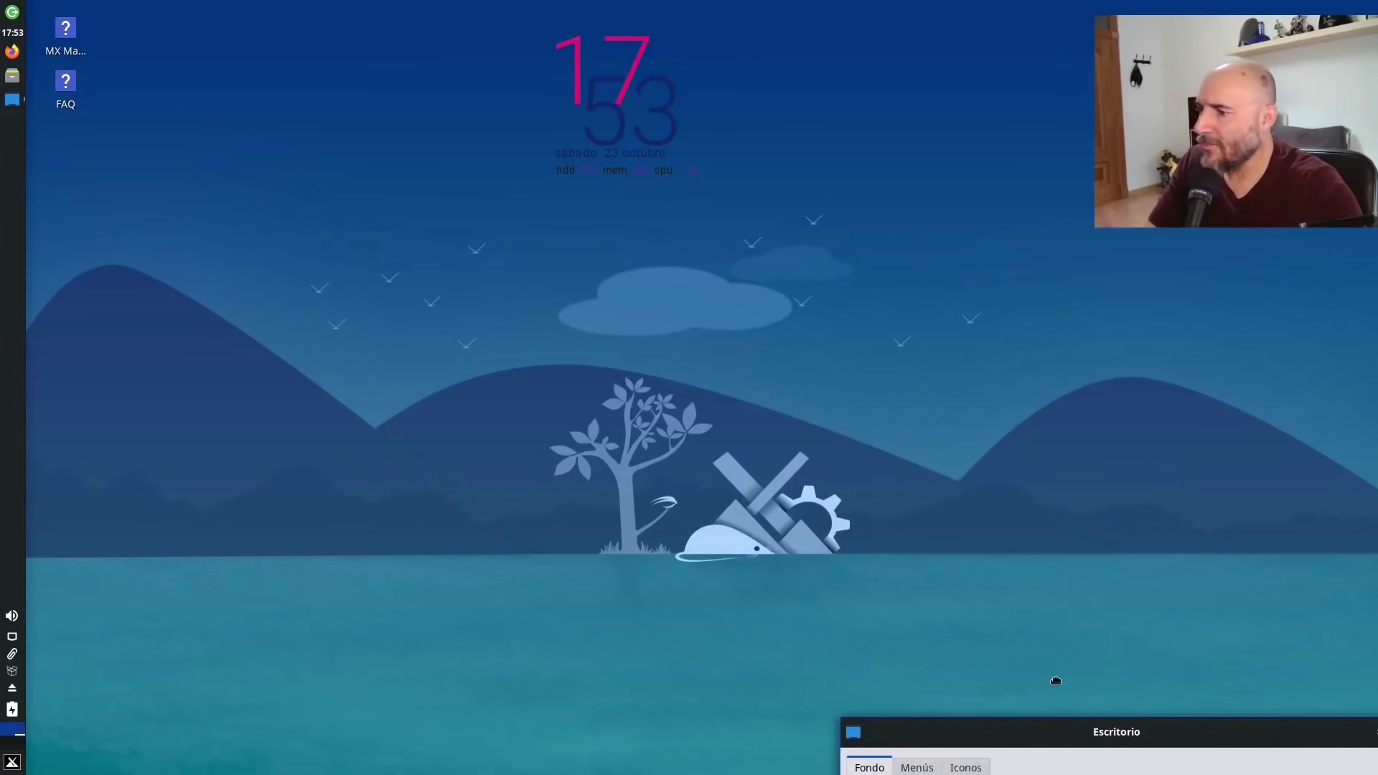
{"action": "left_click_drag", "start_coordinate": [861, 634], "coordinate": [582, 518]}
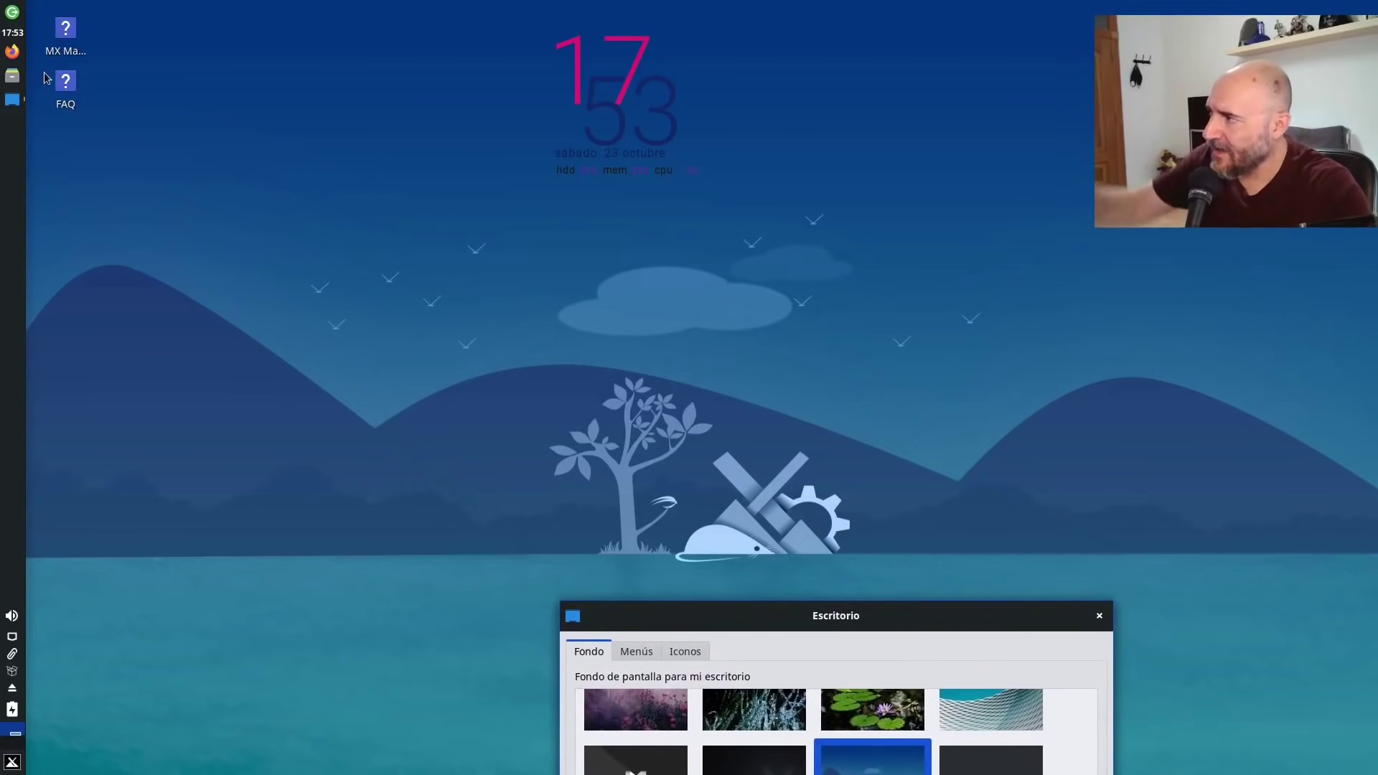
{"action": "left_click_drag", "start_coordinate": [875, 616], "coordinate": [380, 208]}
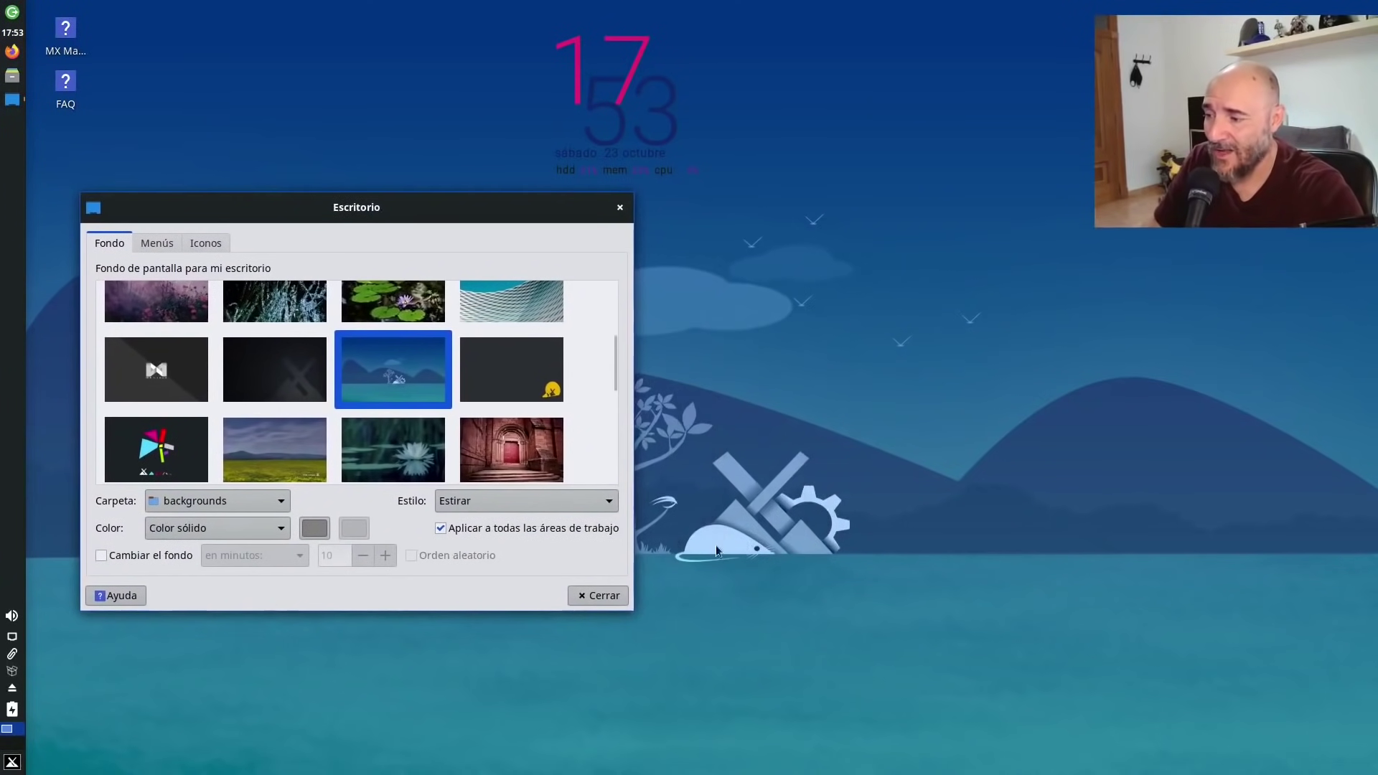
{"action": "left_click_drag", "start_coordinate": [485, 209], "coordinate": [750, 183]}
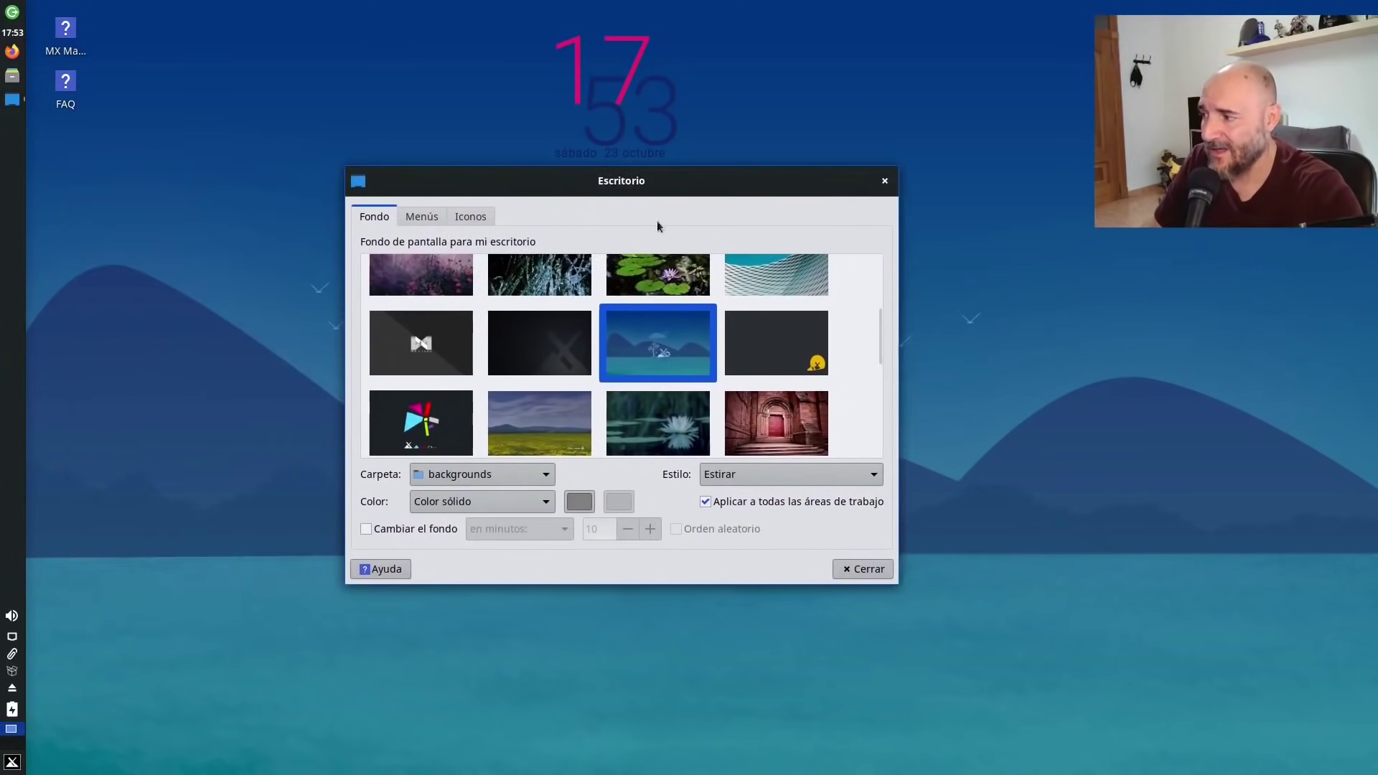
Try the dotted MX, grey MX logo, MX_Tangram, yellow field and lotus images, ending on the red stone doorway.
{"action": "left_click", "coordinate": [553, 335]}
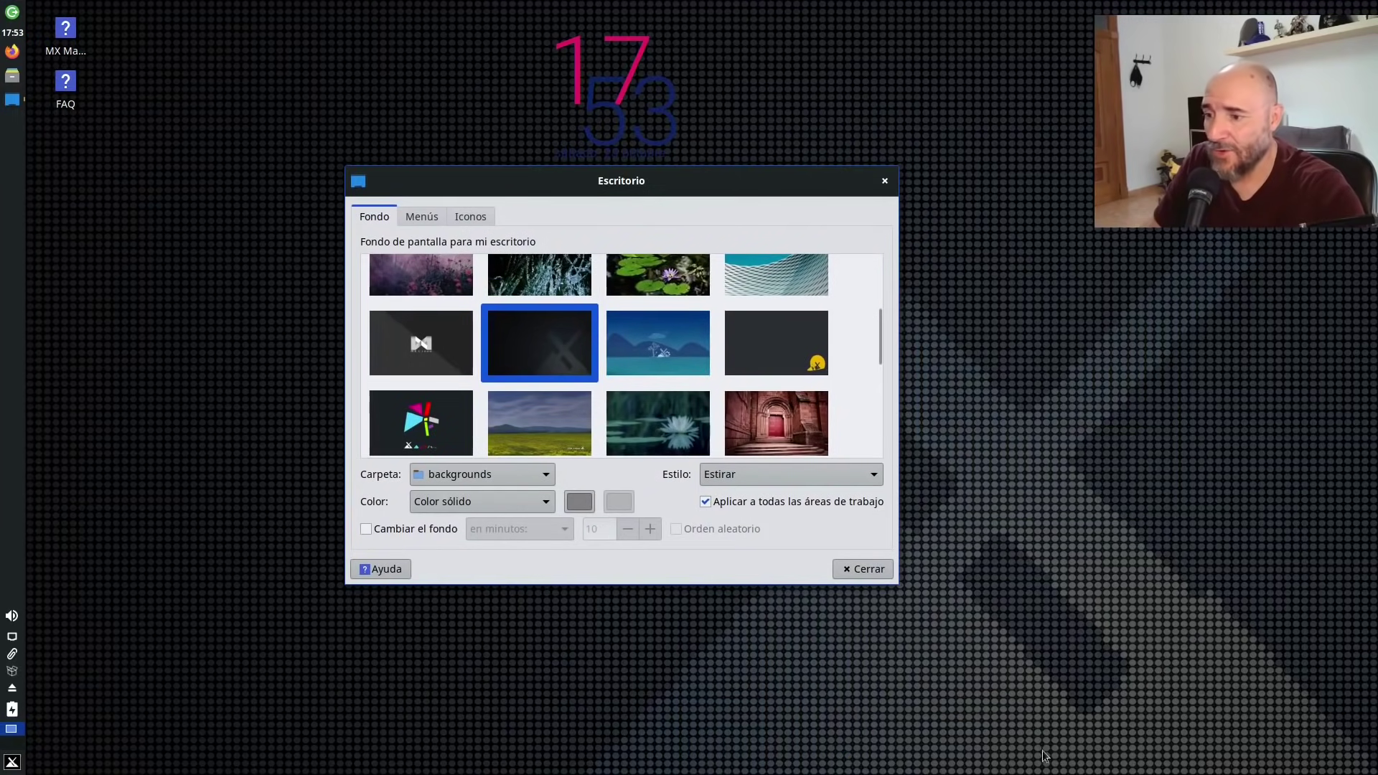
{"action": "left_click_drag", "start_coordinate": [1045, 756], "coordinate": [507, 209]}
{"action": "left_click", "coordinate": [358, 368]}
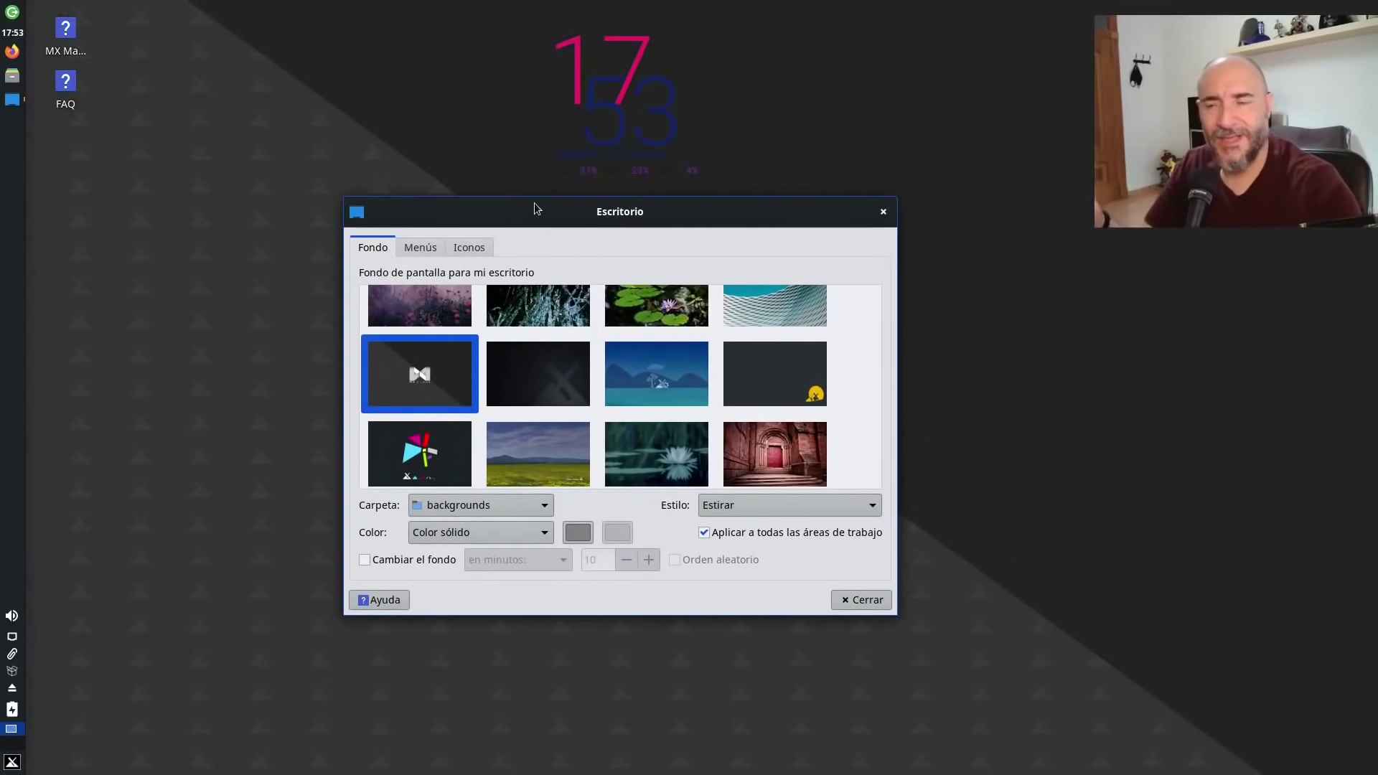
{"action": "left_click", "coordinate": [454, 476]}
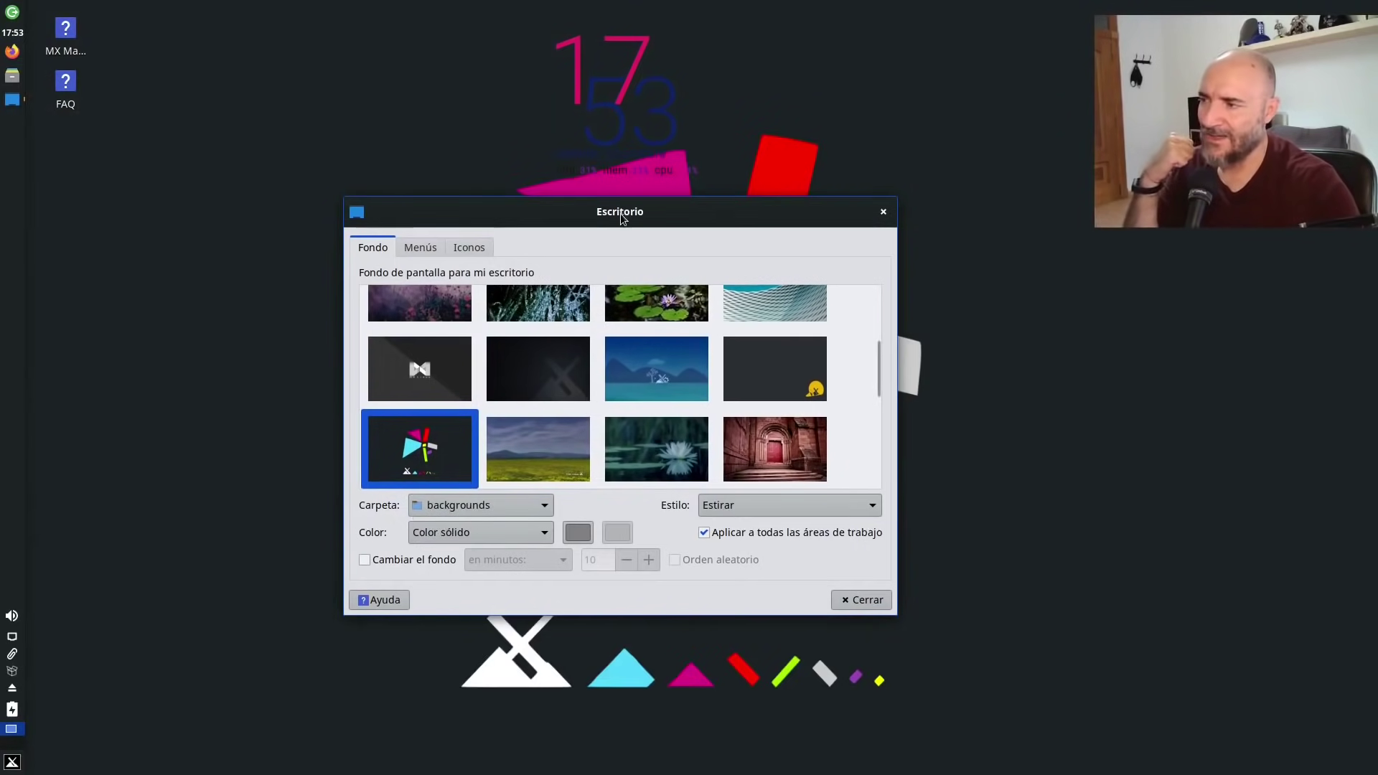
{"action": "left_click_drag", "start_coordinate": [619, 192], "coordinate": [542, 193]}
{"action": "left_click", "coordinate": [484, 444]}
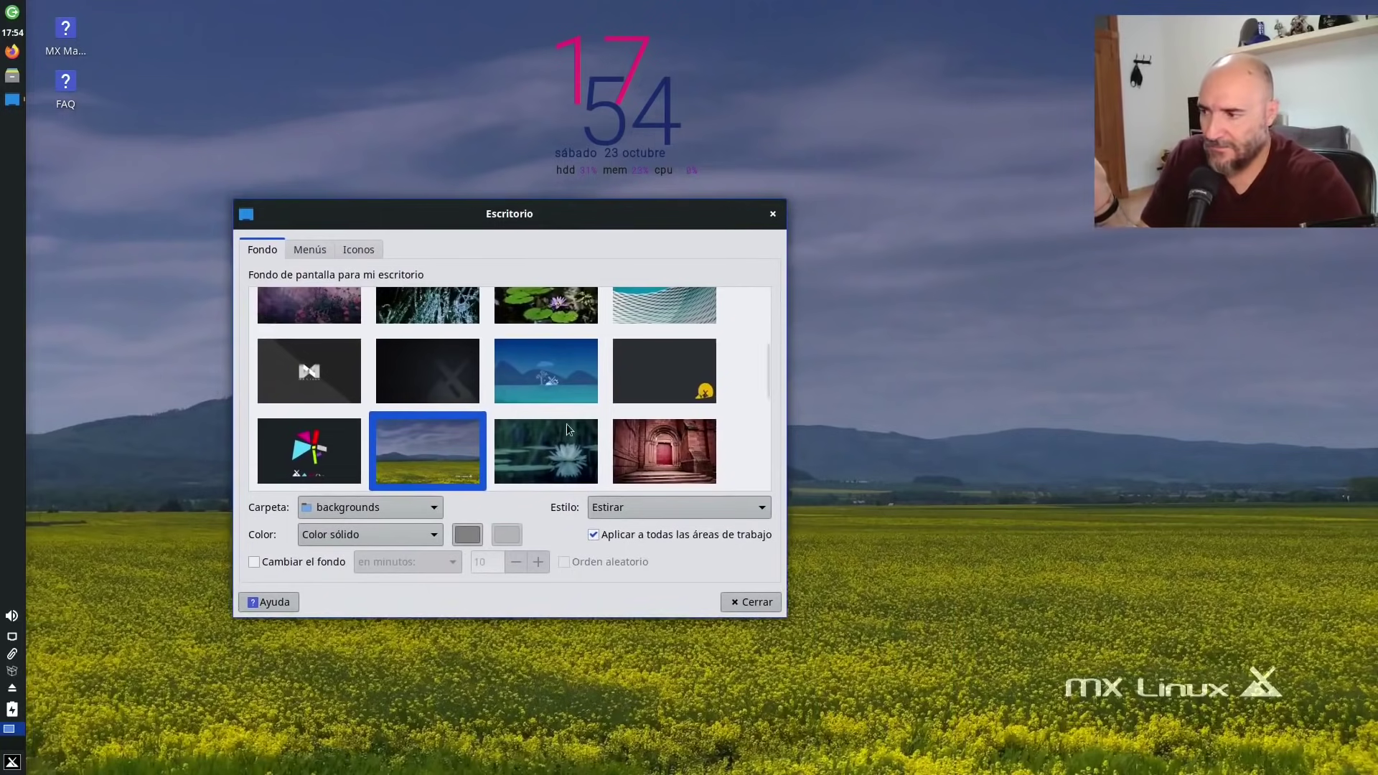
{"action": "left_click", "coordinate": [559, 449]}
{"action": "left_click", "coordinate": [630, 437]}
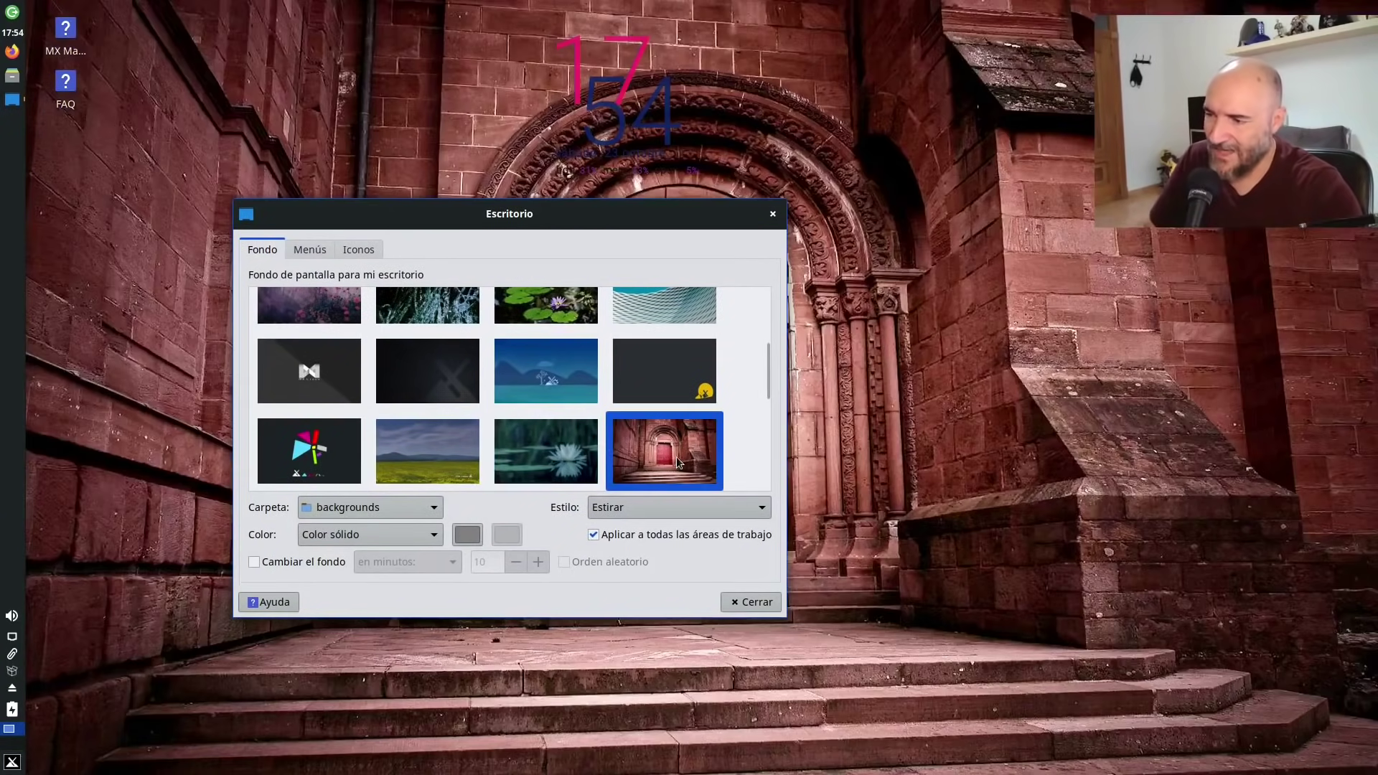
{"action": "left_click_drag", "start_coordinate": [674, 213], "coordinate": [741, 137]}
Preview the grey rock, lightbulb, Sprig and purple flower wallpapers.
{"action": "scroll", "coordinate": [742, 330], "scroll_direction": "down", "scroll_amount": 3}
{"action": "scroll", "coordinate": [743, 330], "scroll_direction": "down", "scroll_amount": 1}
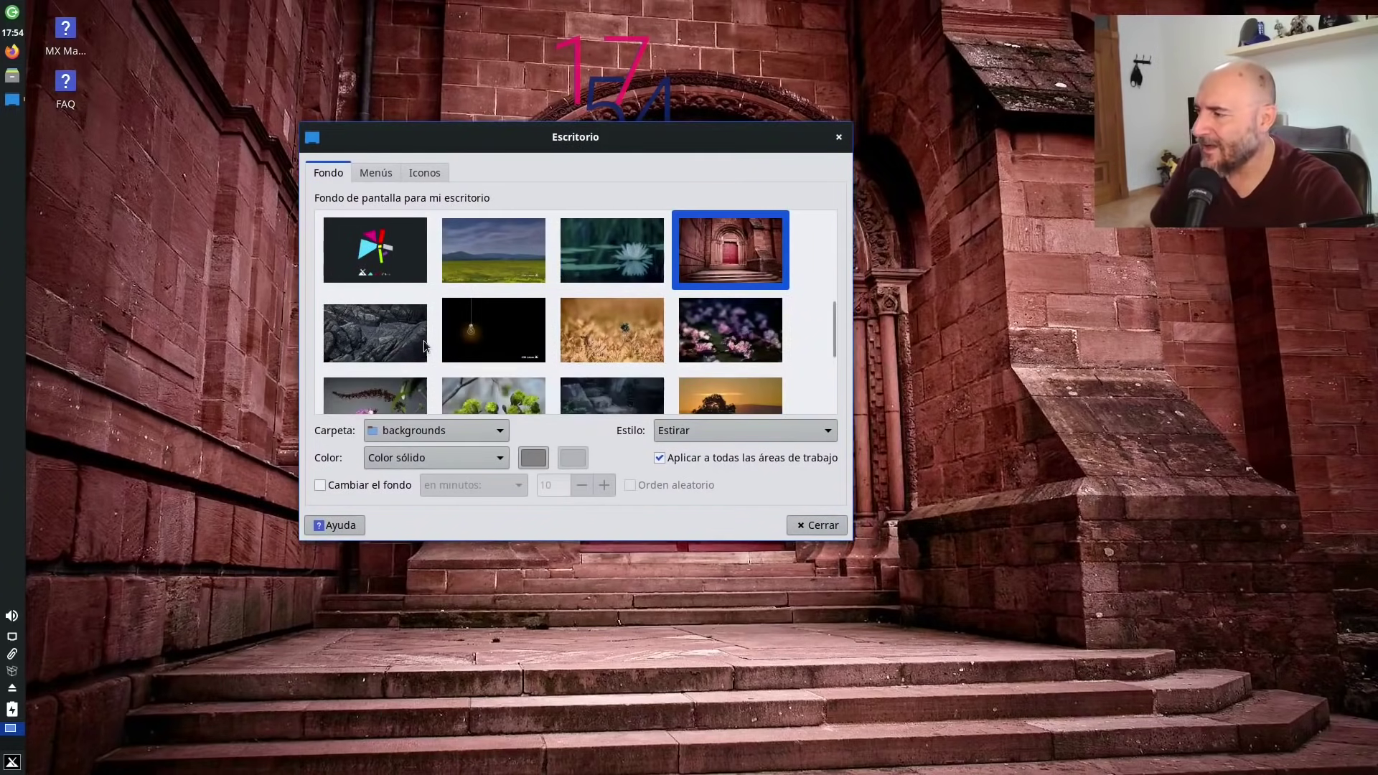
{"action": "left_click", "coordinate": [396, 335]}
{"action": "left_click_drag", "start_coordinate": [468, 138], "coordinate": [977, 373]}
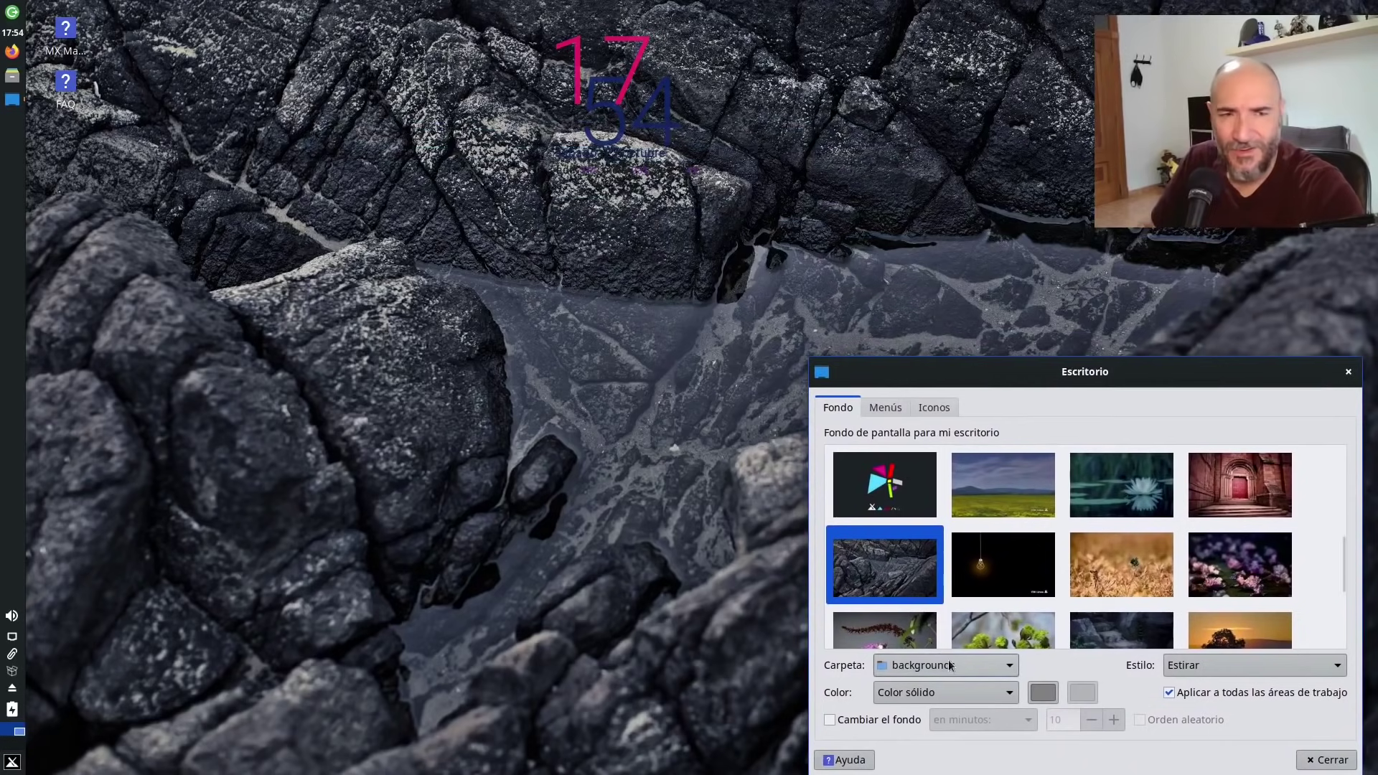
{"action": "left_click", "coordinate": [996, 560]}
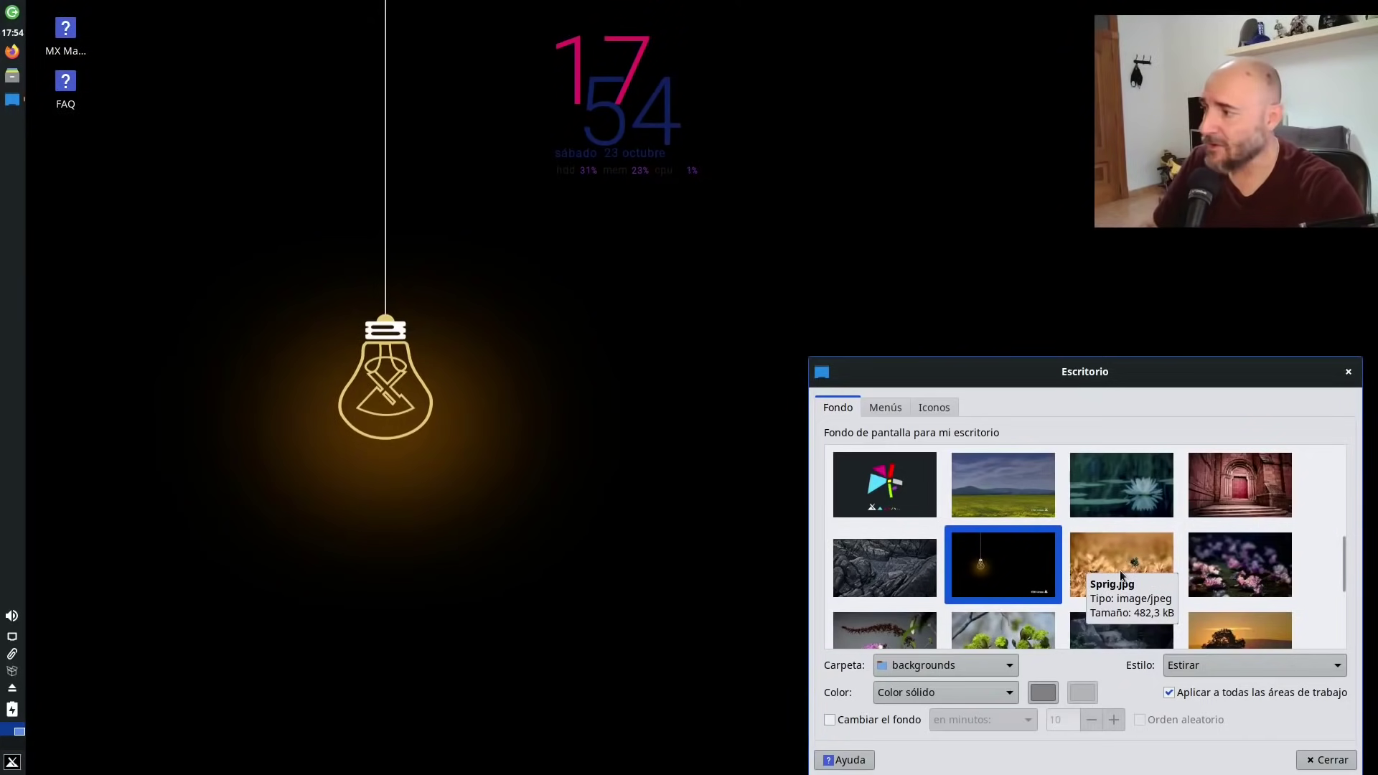
{"action": "left_click", "coordinate": [1120, 570]}
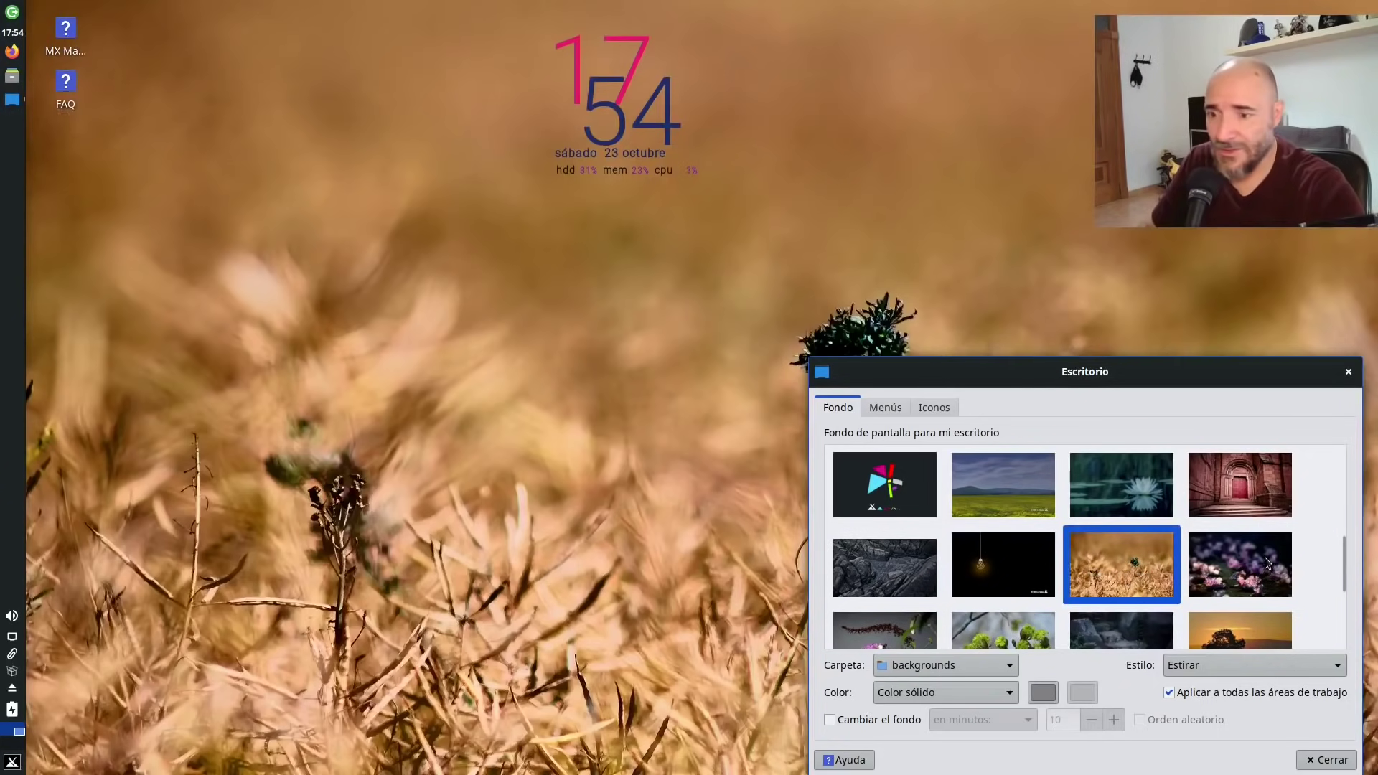
{"action": "left_click", "coordinate": [1265, 557]}
Preview the pink stem flower, green sprig, rocky steps and sunset tree wallpapers.
{"action": "scroll", "coordinate": [915, 634], "scroll_direction": "down", "scroll_amount": 1}
{"action": "left_click", "coordinate": [914, 625]}
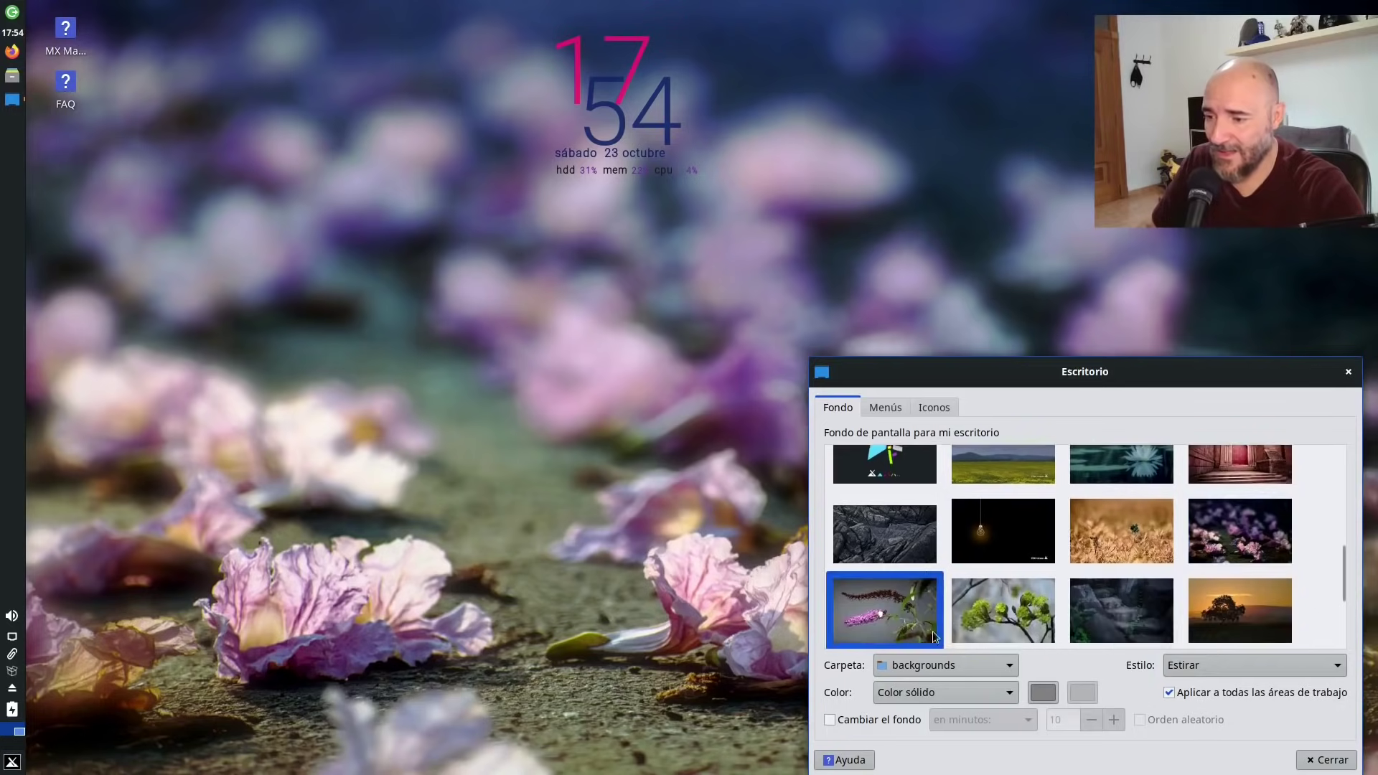
{"action": "left_click", "coordinate": [989, 600]}
{"action": "left_click", "coordinate": [1100, 604]}
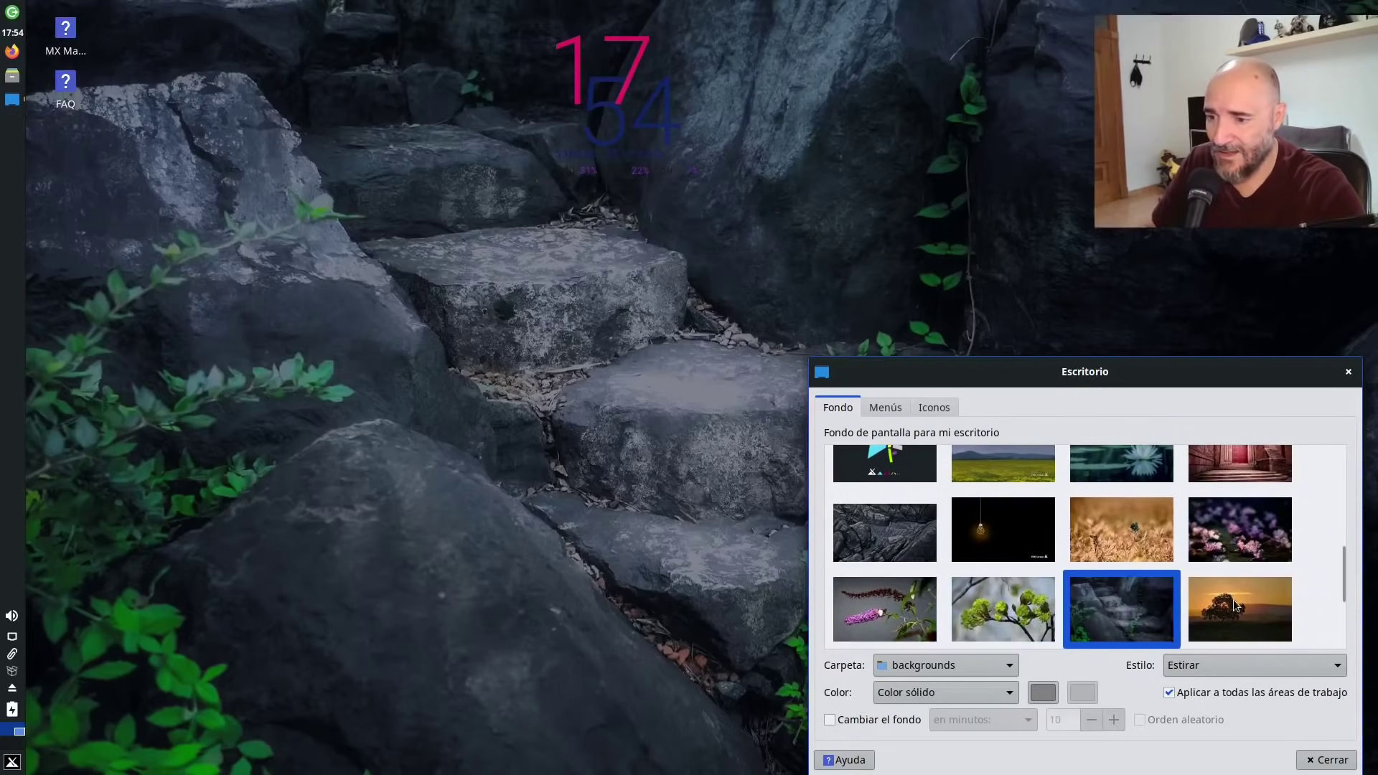
{"action": "left_click", "coordinate": [1234, 600]}
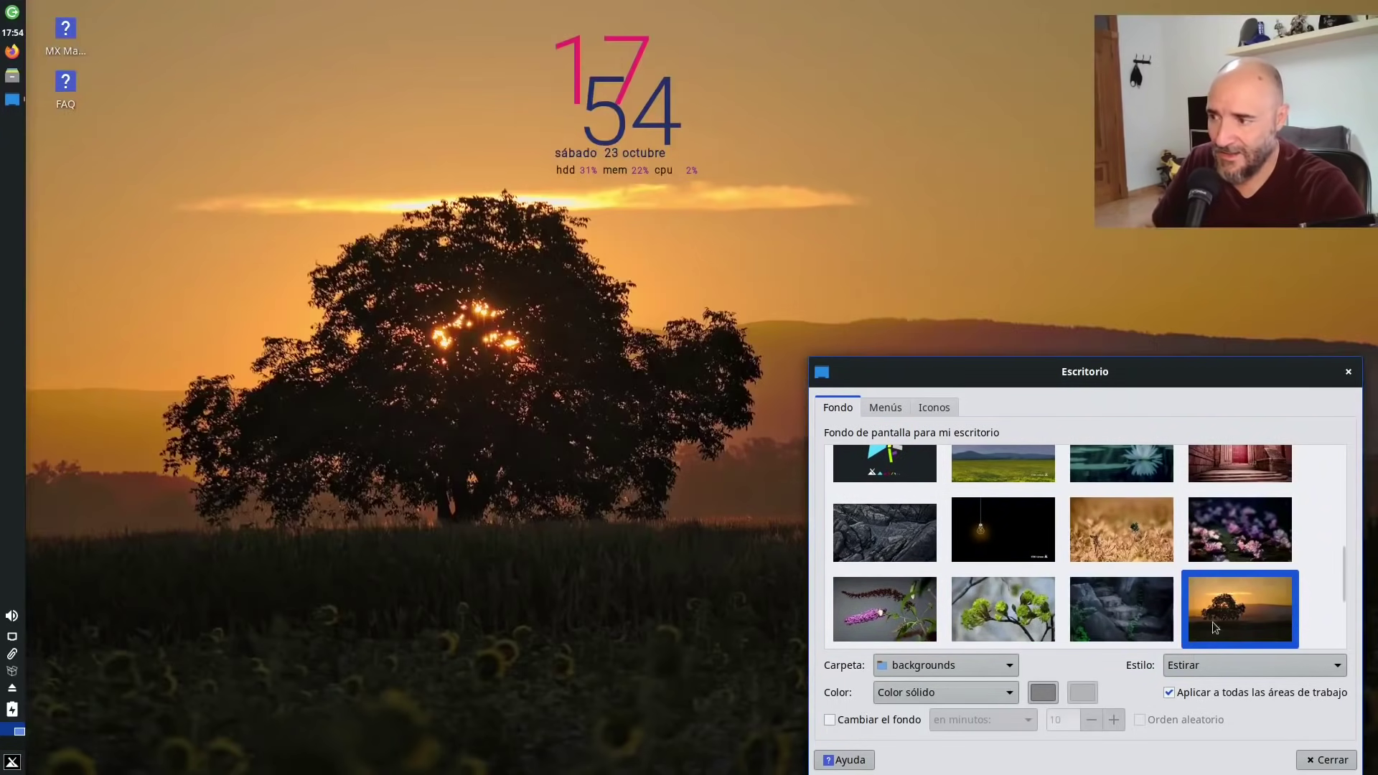
{"action": "scroll", "coordinate": [1184, 553], "scroll_direction": "down", "scroll_amount": 3}
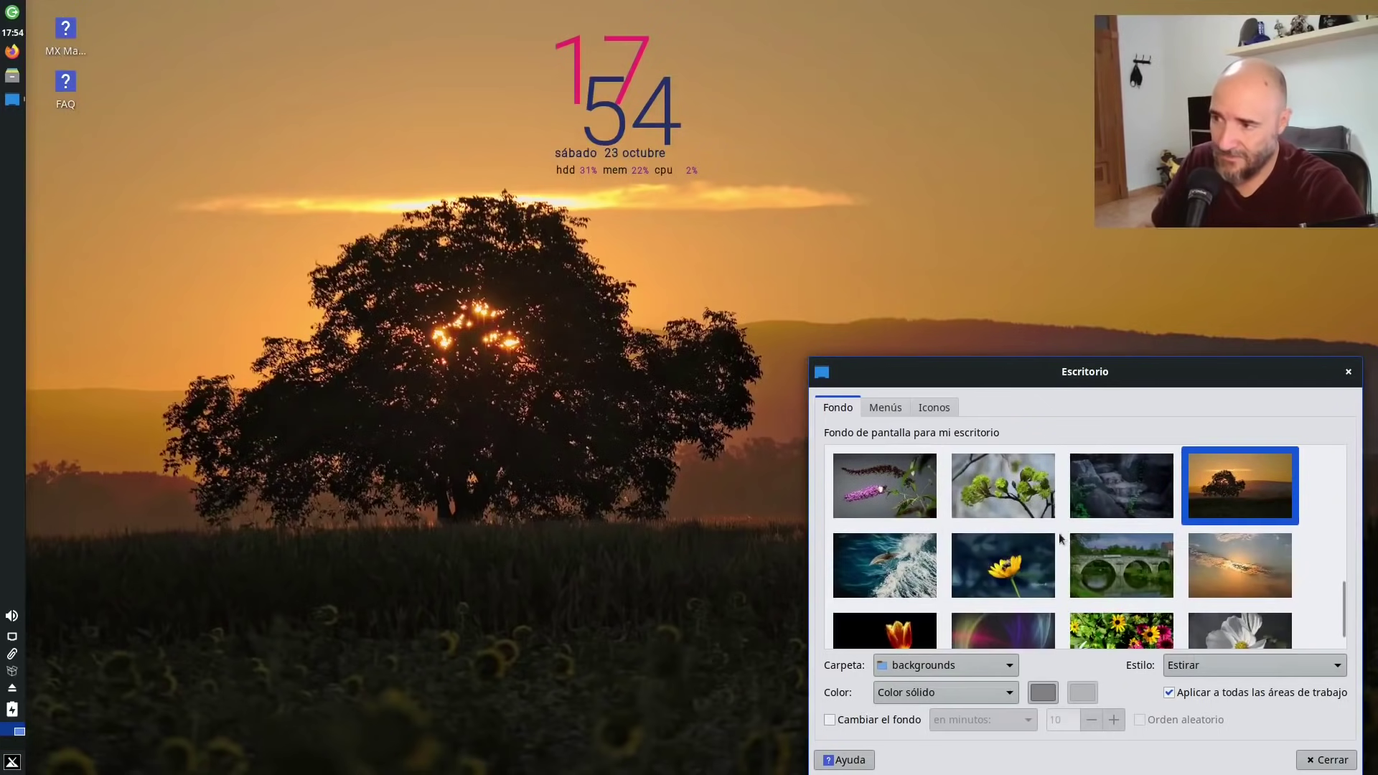
{"action": "scroll", "coordinate": [934, 585], "scroll_direction": "down", "scroll_amount": 1}
Preview the dolphin, bee, light swirls, flower garden, white flower and cloudy sunset wallpapers.
{"action": "left_click", "coordinate": [910, 531]}
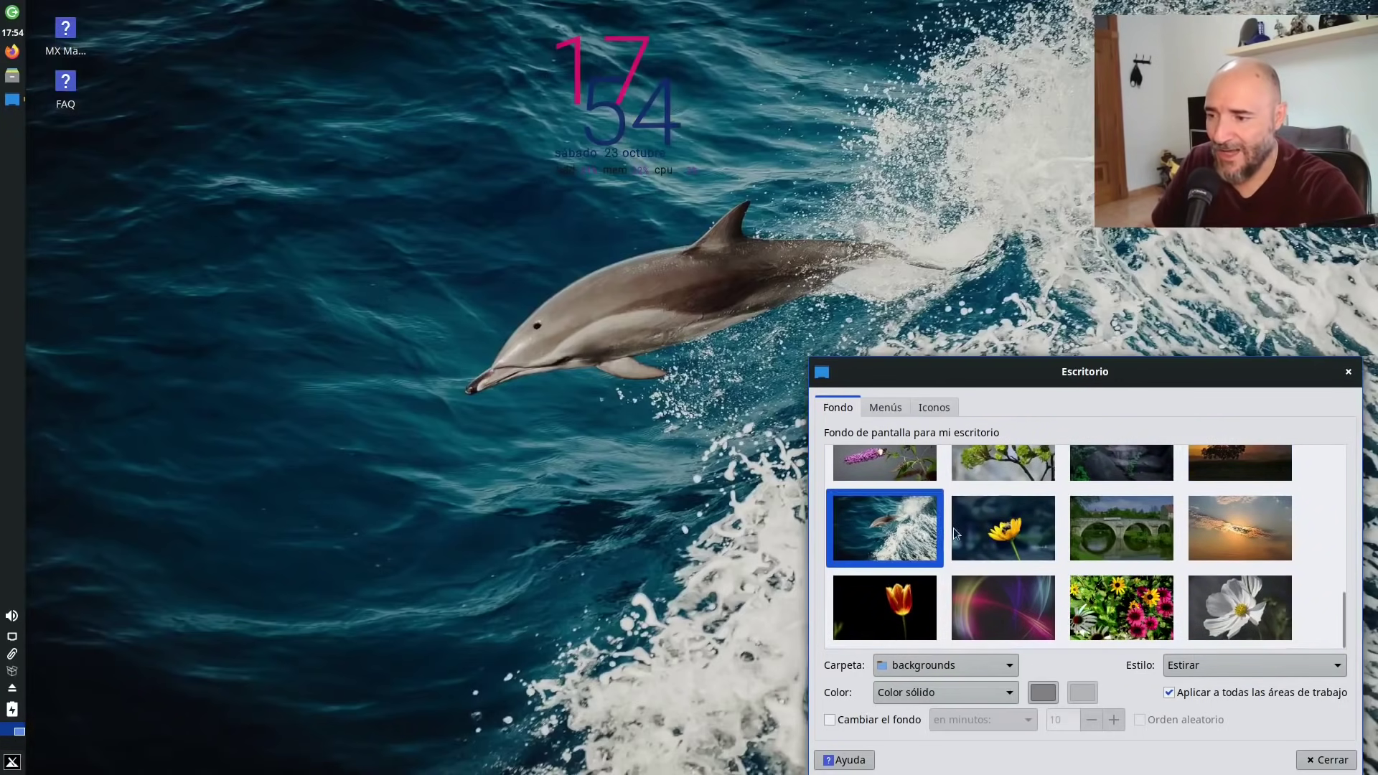
{"action": "left_click", "coordinate": [981, 527]}
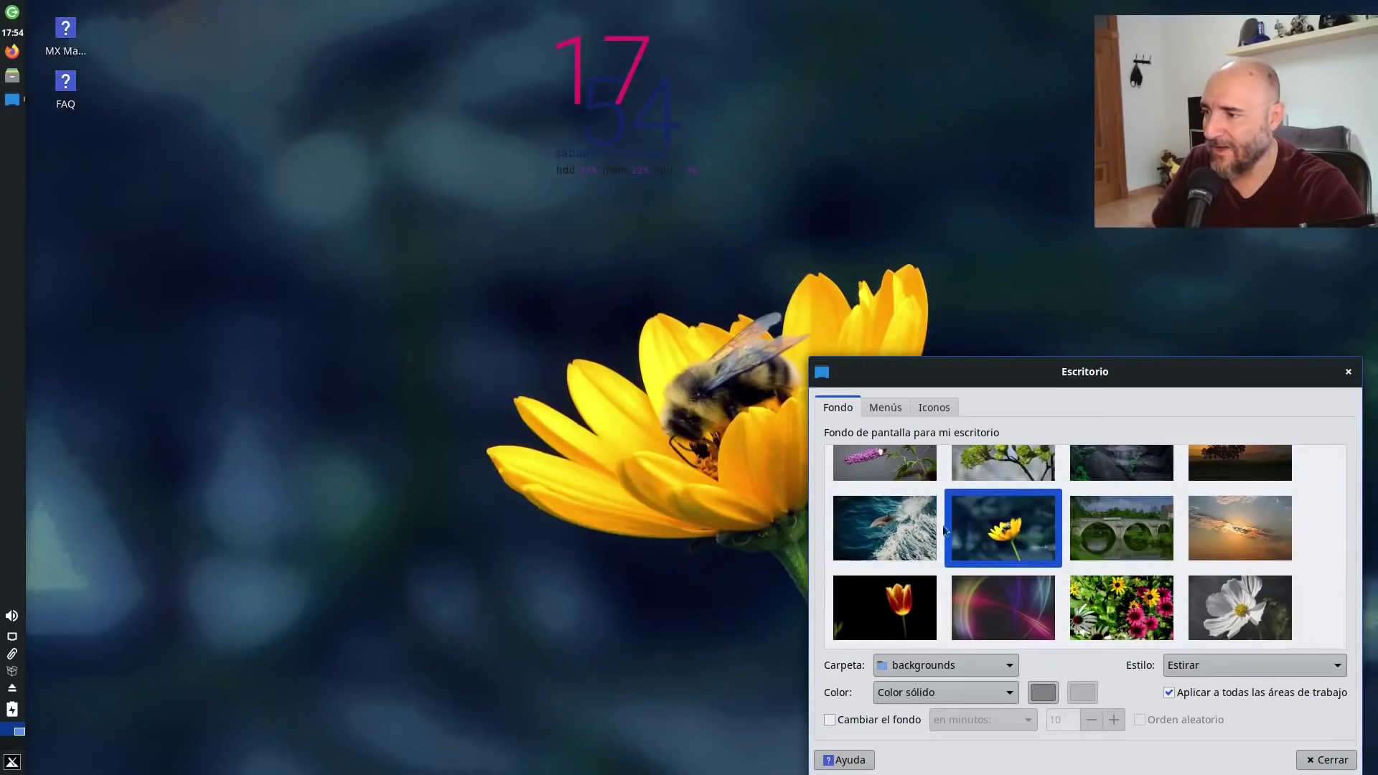
{"action": "left_click", "coordinate": [1004, 611]}
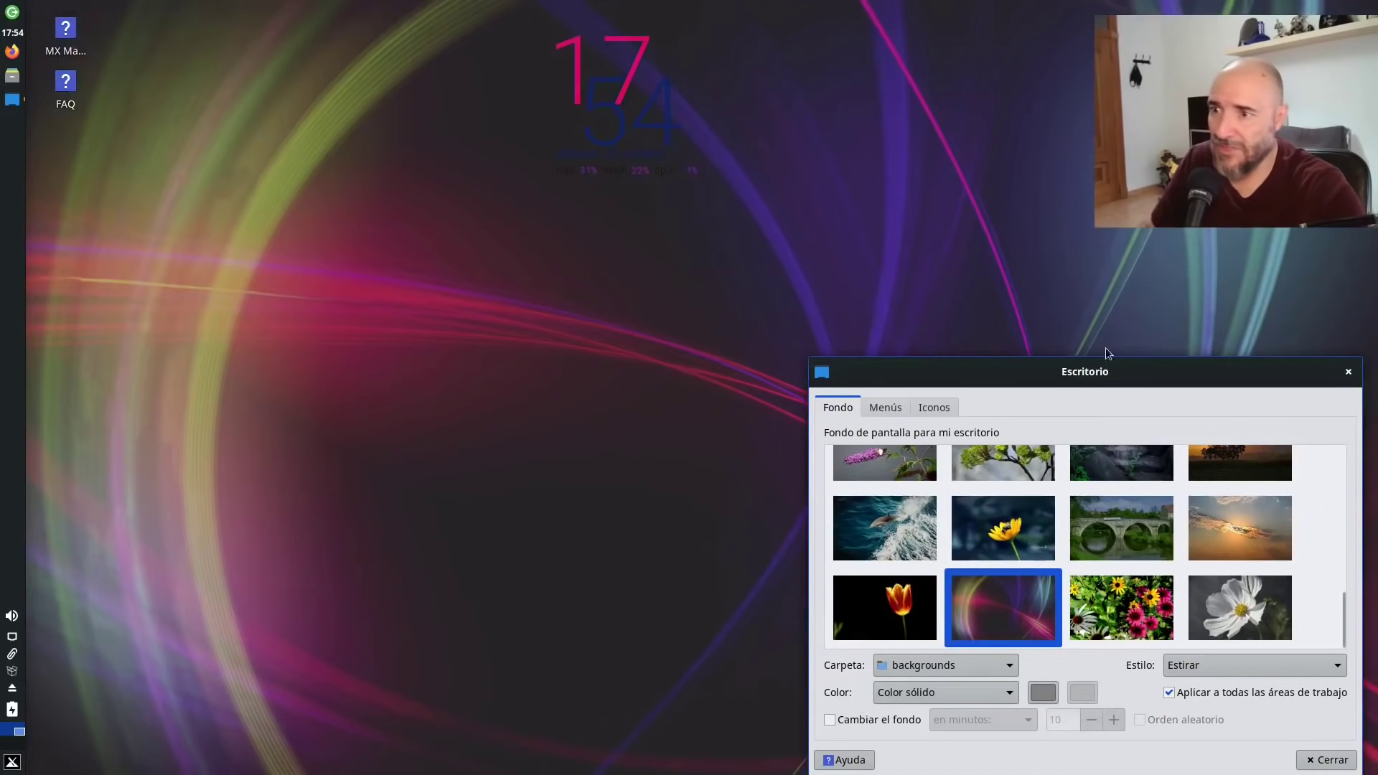
{"action": "left_click", "coordinate": [1131, 618]}
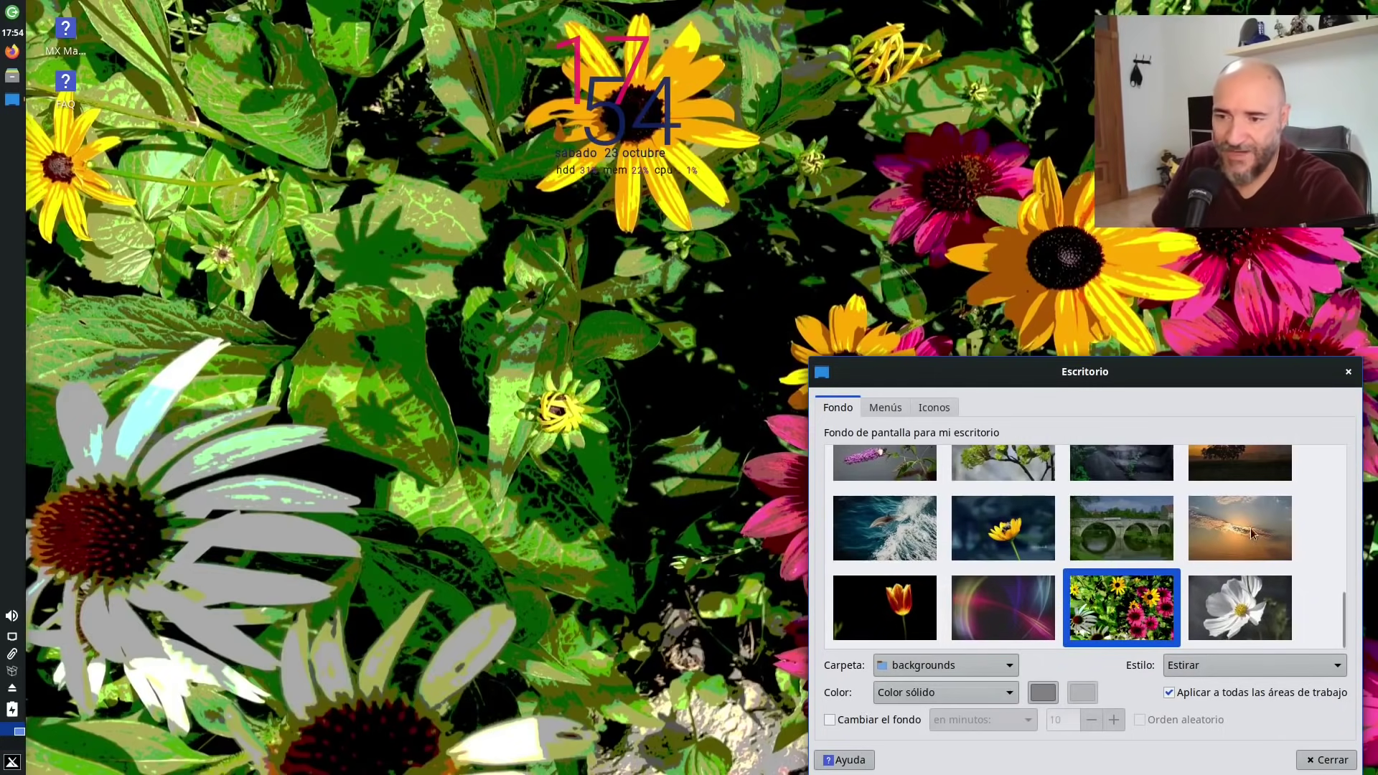
{"action": "key", "text": "Right"}
{"action": "left_click", "coordinate": [1232, 532]}
{"action": "scroll", "coordinate": [1183, 576], "scroll_direction": "up", "scroll_amount": 3}
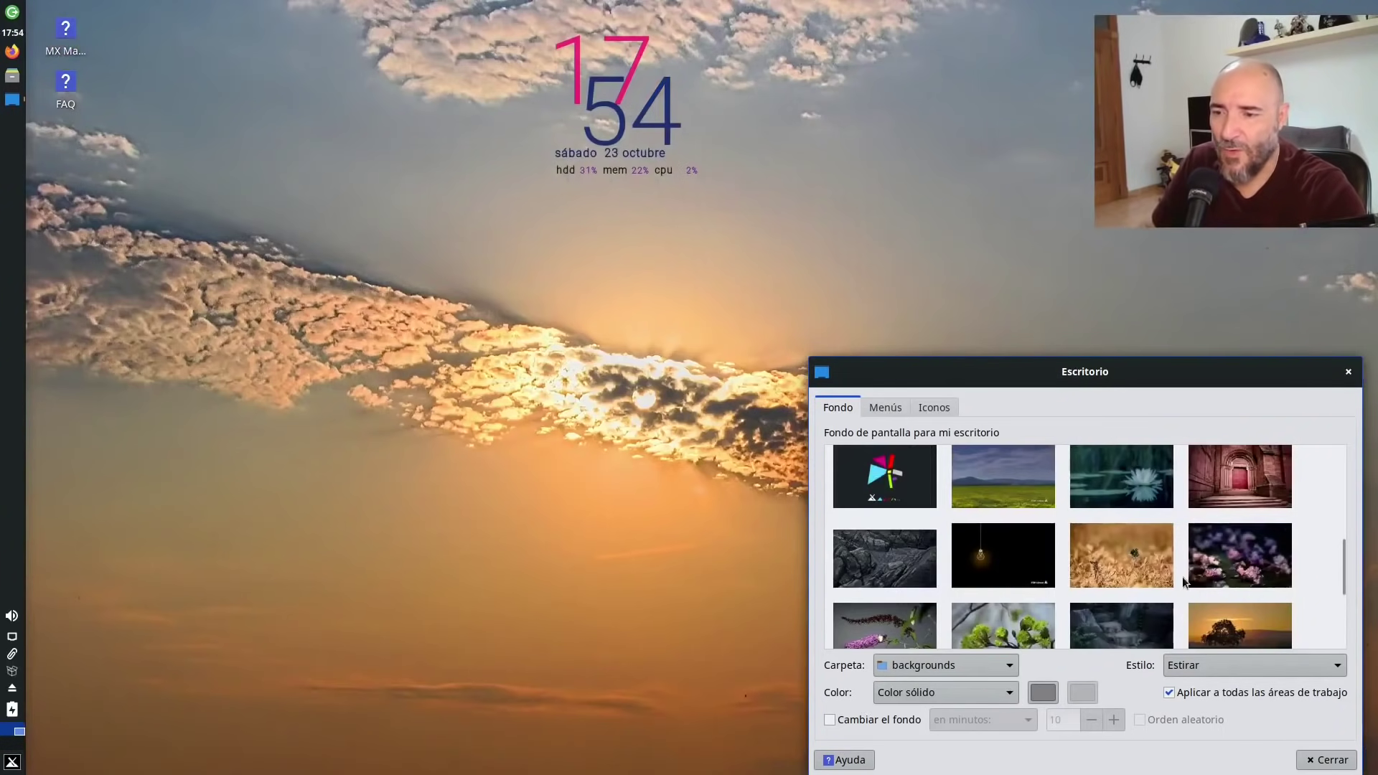
{"action": "scroll", "coordinate": [1041, 582], "scroll_direction": "up", "scroll_amount": 3}
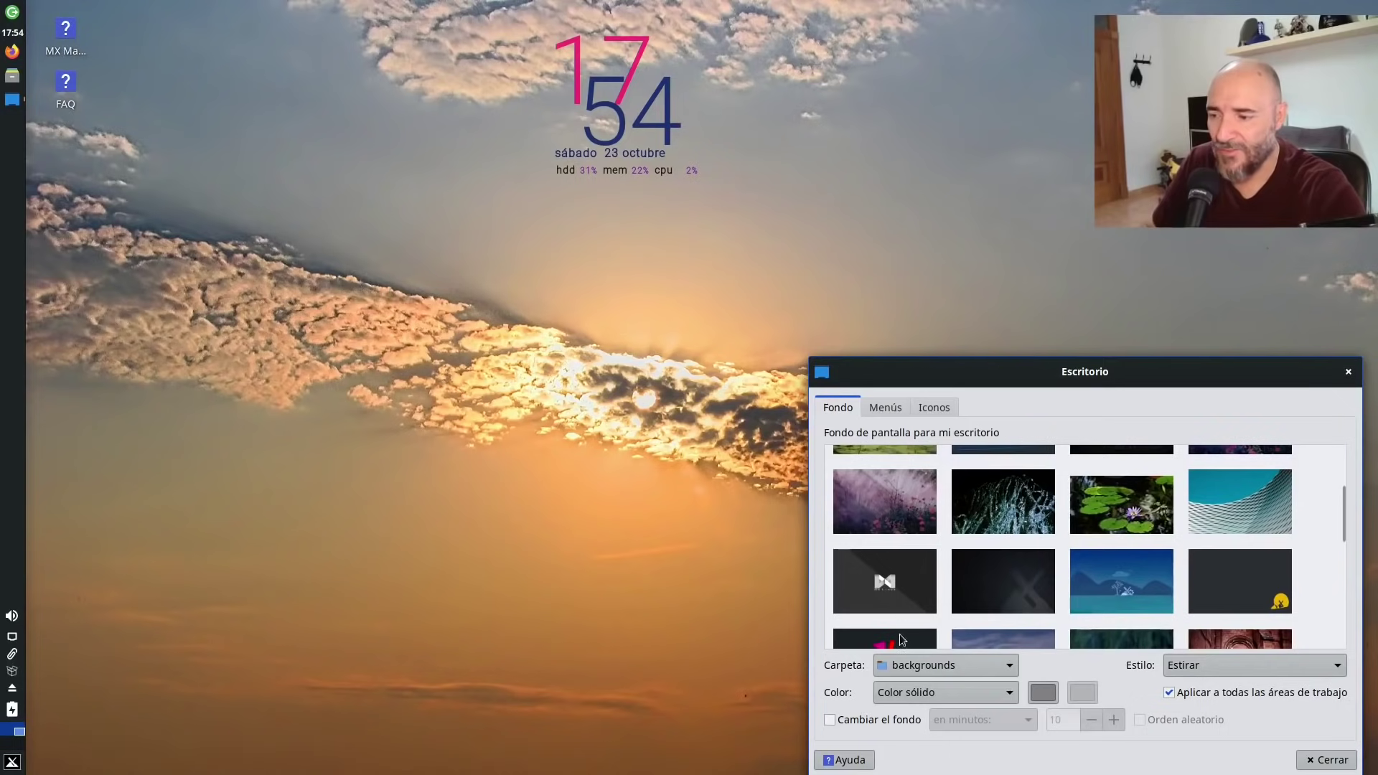
Retry the tangram pinwheel, then restore the blue MX landscape and view the Menus page.
{"action": "scroll", "coordinate": [1018, 580], "scroll_direction": "down", "scroll_amount": 2}
{"action": "left_click", "coordinate": [882, 522]}
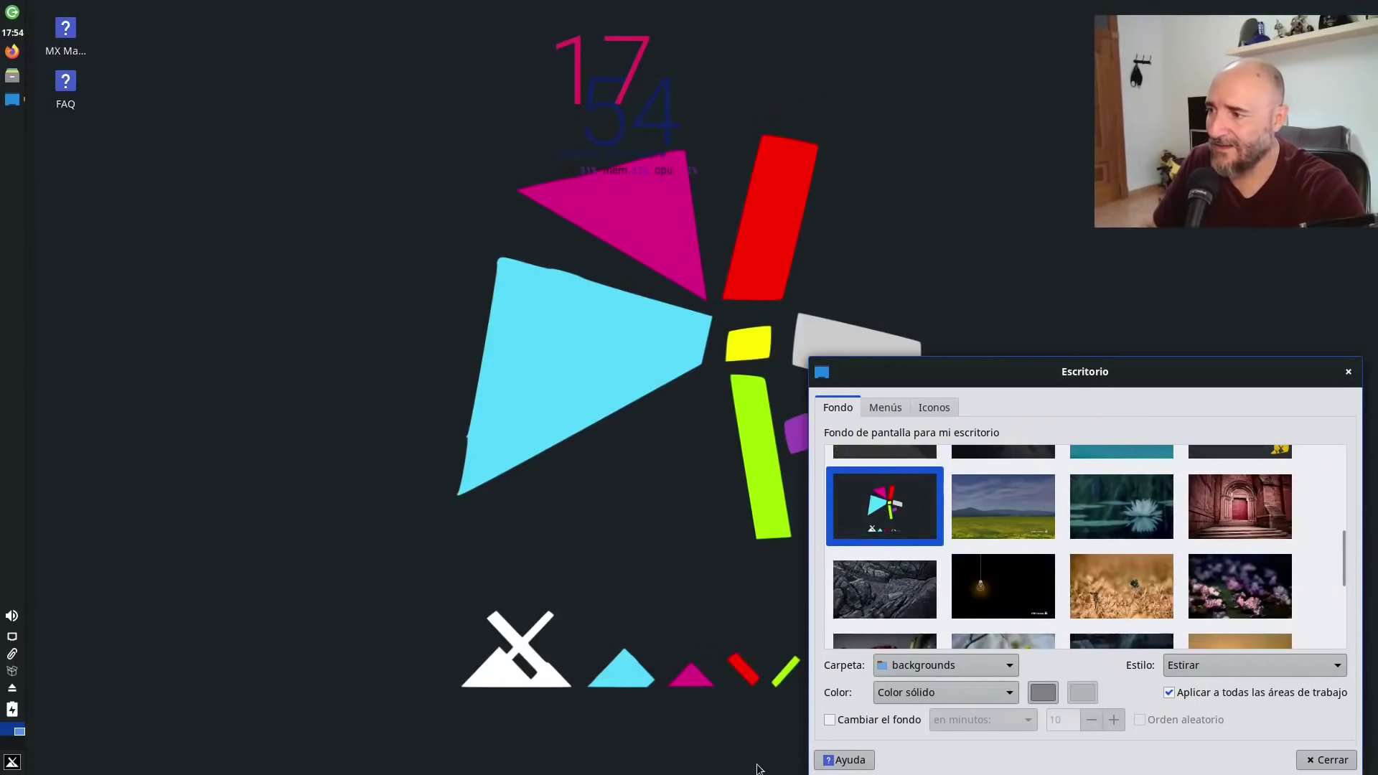
{"action": "scroll", "coordinate": [967, 618], "scroll_direction": "up", "scroll_amount": 3}
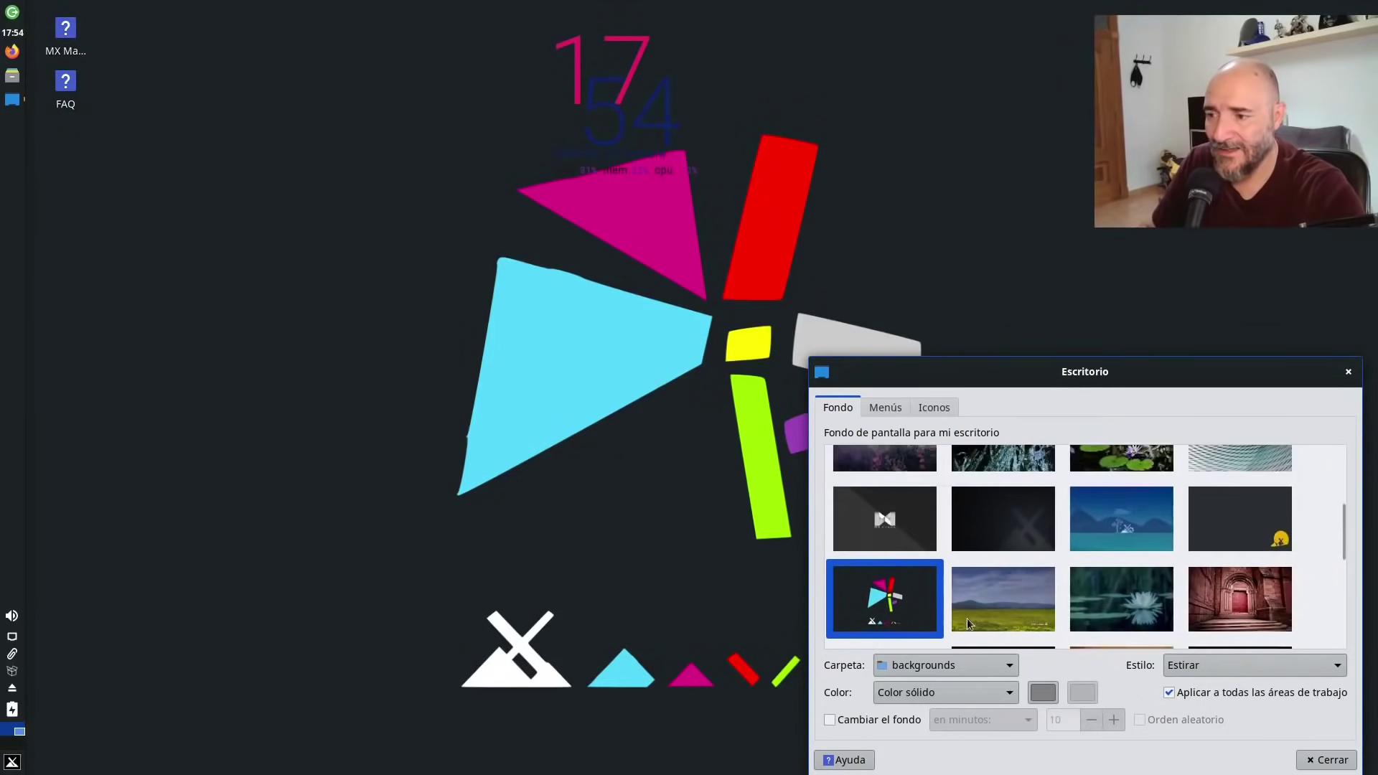
{"action": "left_click", "coordinate": [1141, 604]}
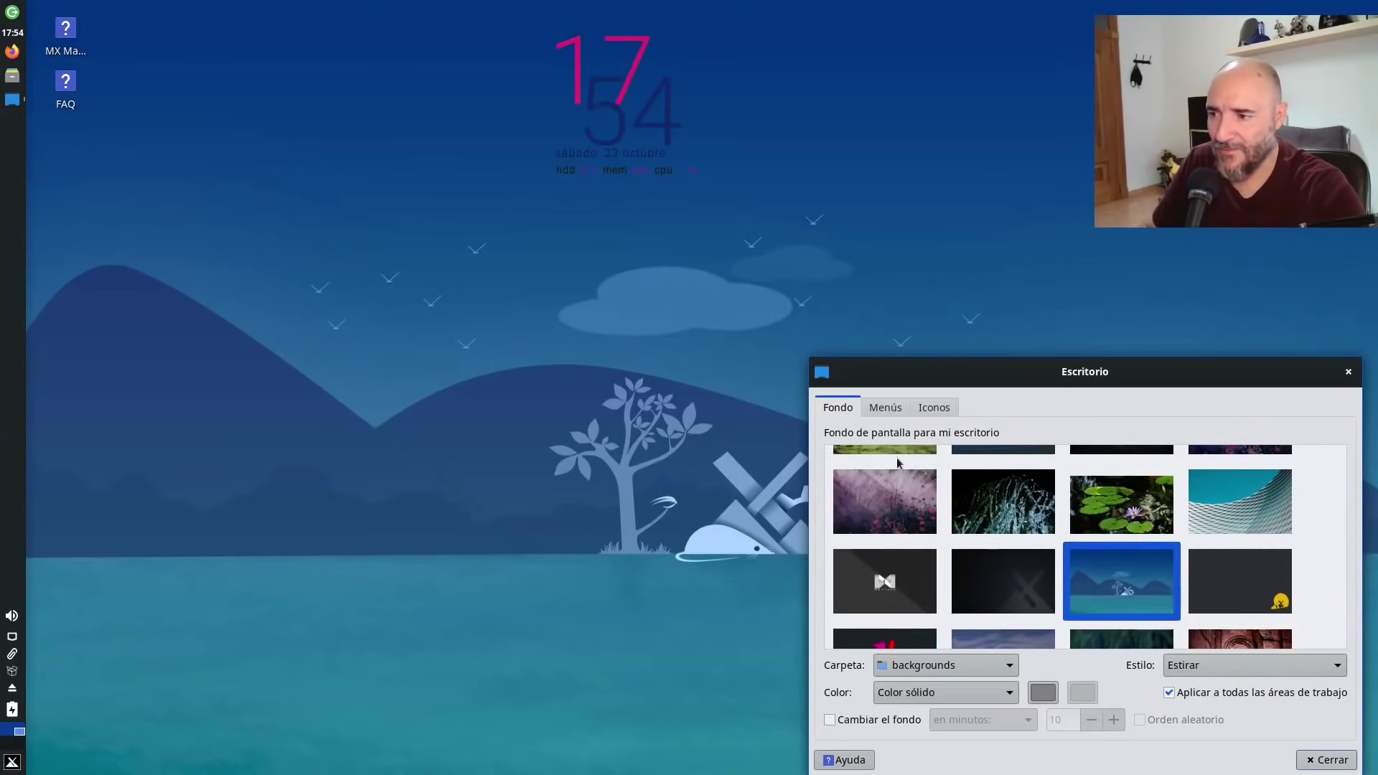
{"action": "left_click", "coordinate": [885, 407]}
On the Icons page, toggle the home folder icon on and off, then close desktop settings.
{"action": "left_click_drag", "start_coordinate": [907, 381], "coordinate": [493, 129]}
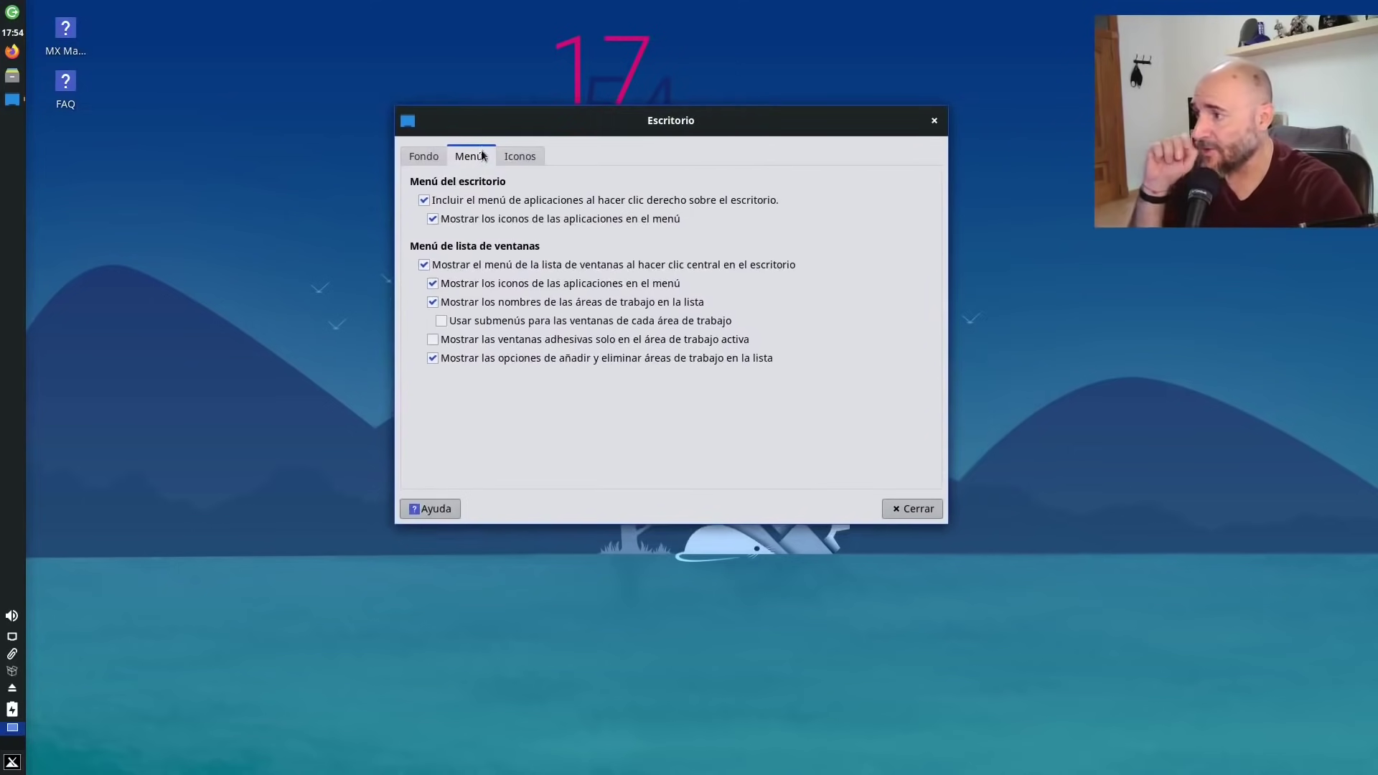
{"action": "left_click", "coordinate": [520, 156]}
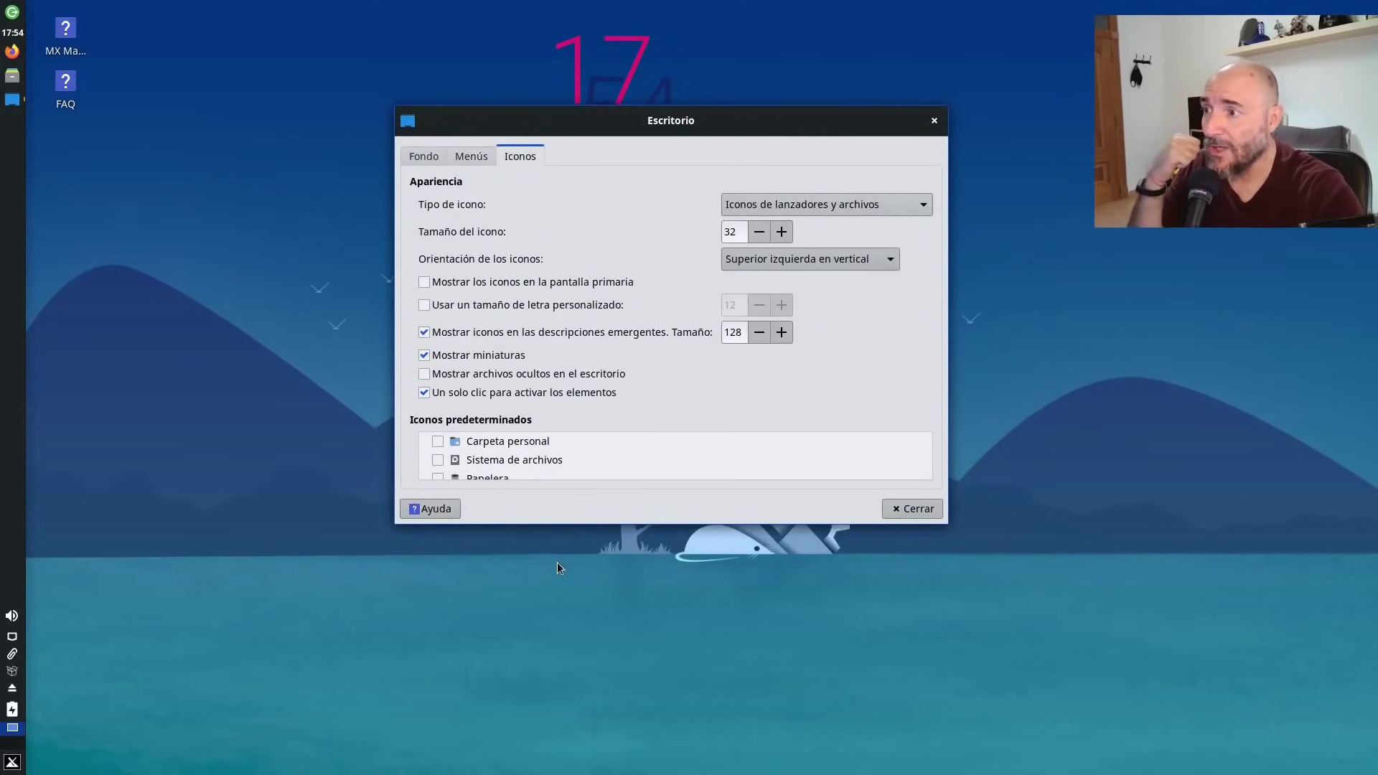
{"action": "left_click", "coordinate": [438, 443]}
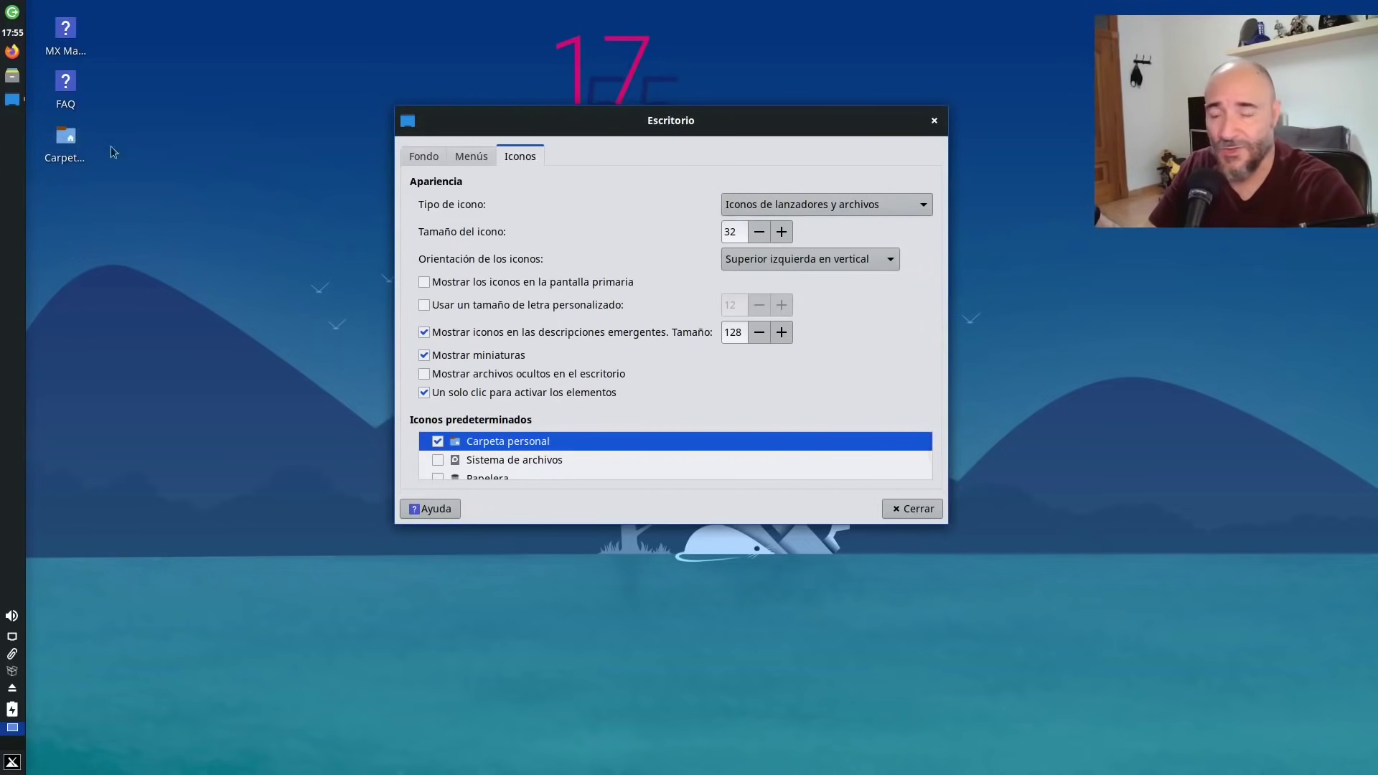
{"action": "left_click", "coordinate": [439, 446]}
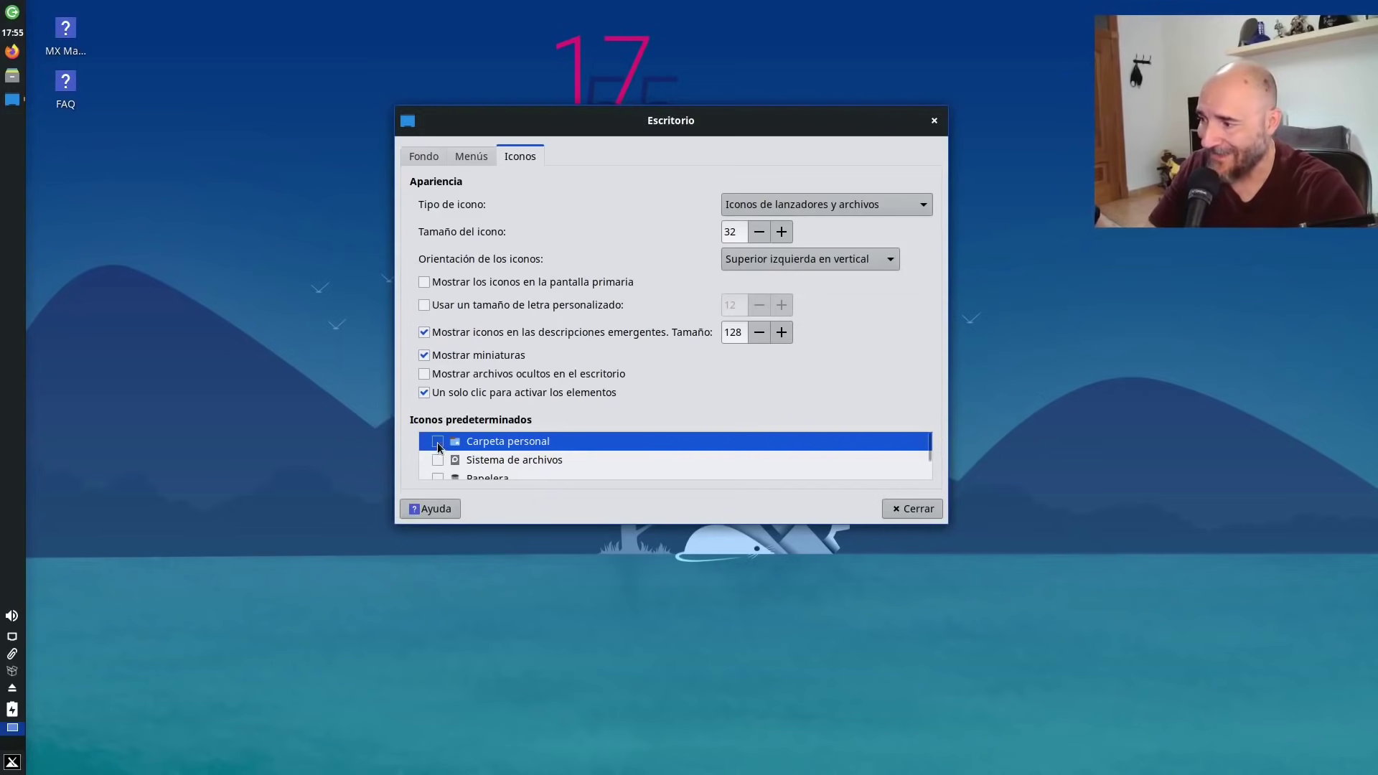
{"action": "scroll", "coordinate": [682, 471], "scroll_direction": "down", "scroll_amount": 1}
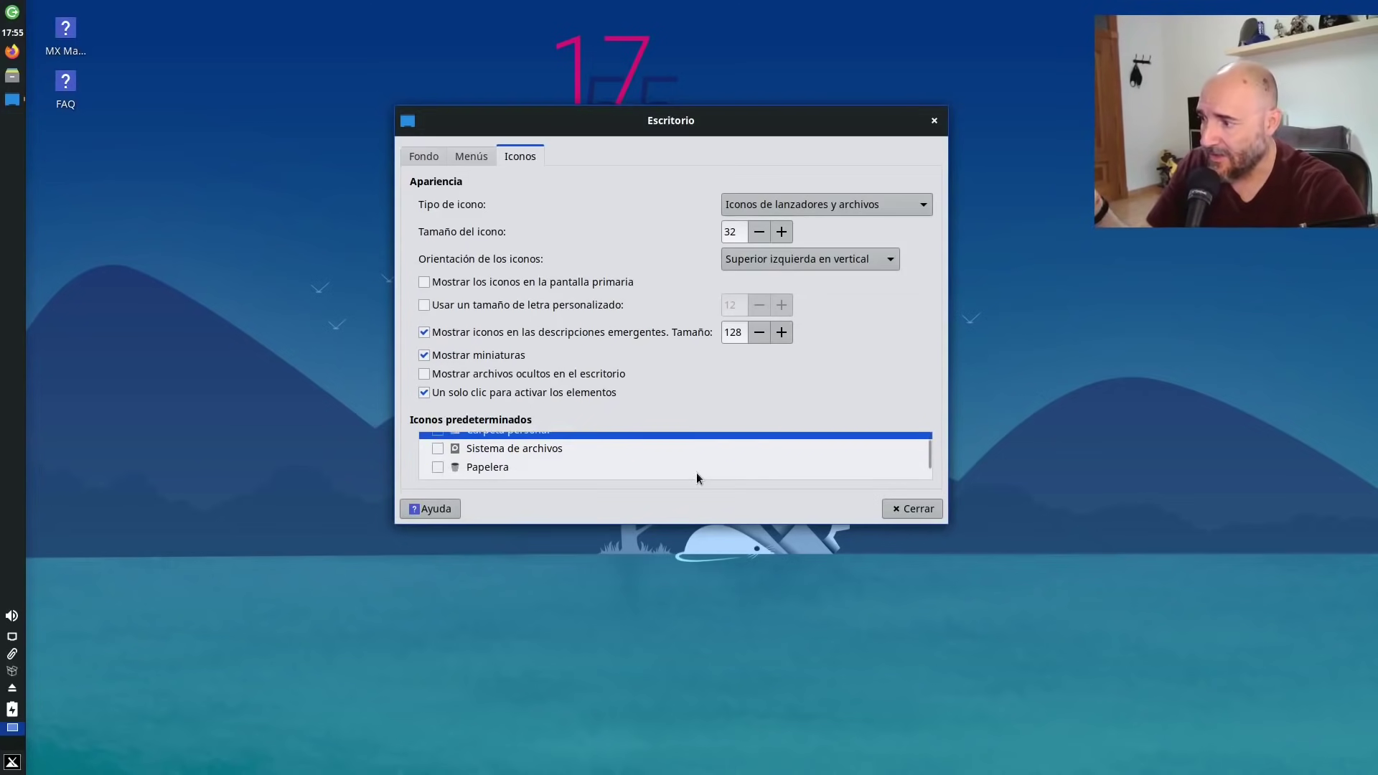
{"action": "left_click_drag", "start_coordinate": [937, 520], "coordinate": [990, 645]}
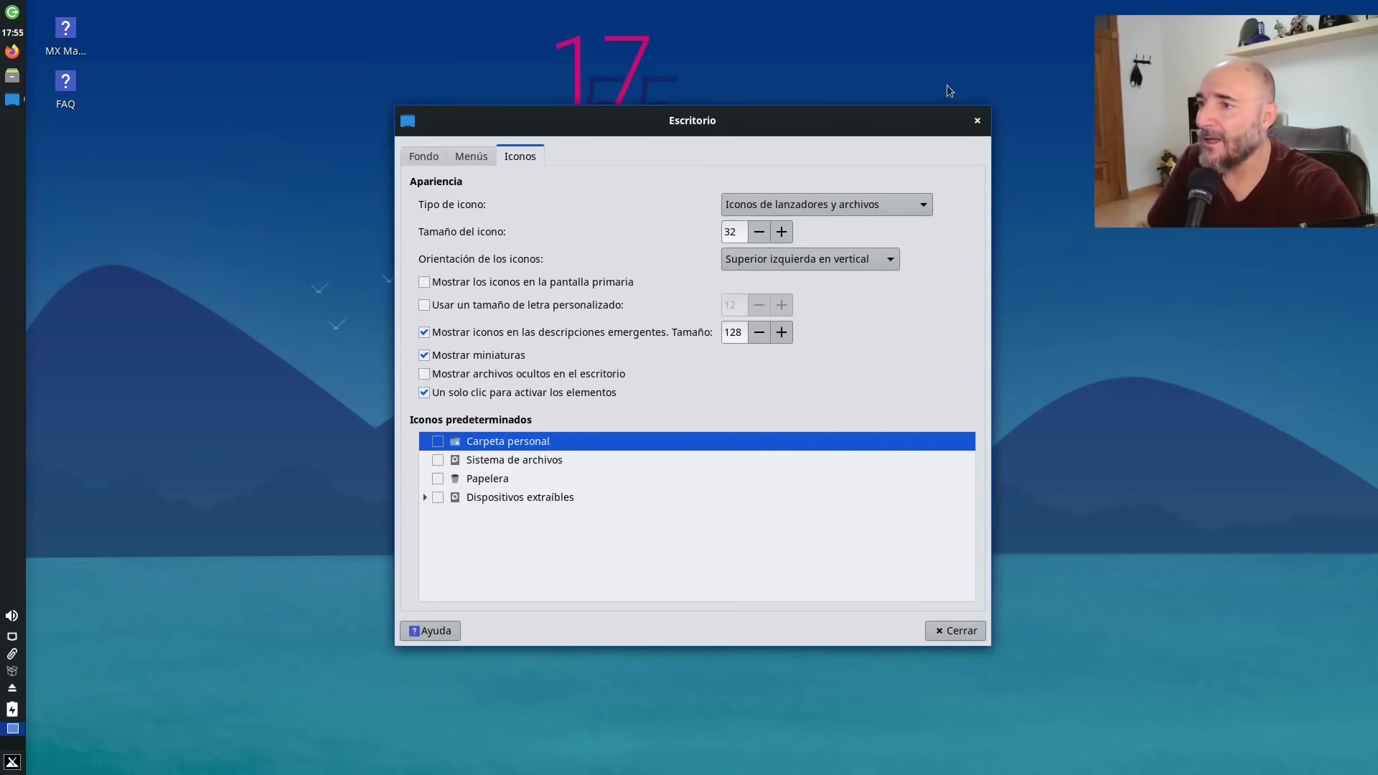
{"action": "left_click", "coordinate": [957, 630]}
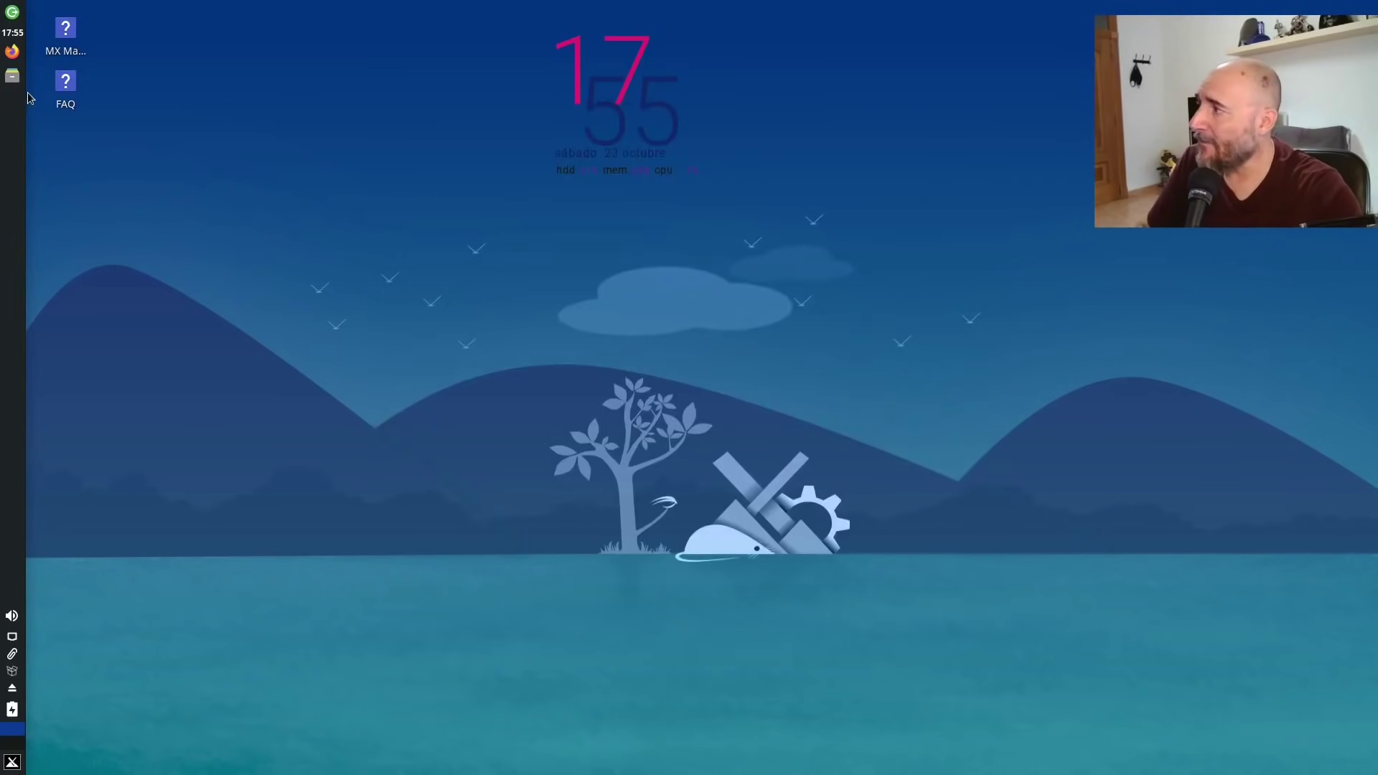
Open Thunar on /home/test, centre it, and show its About box (version 4.16.8).
{"action": "key", "text": "super+f"}
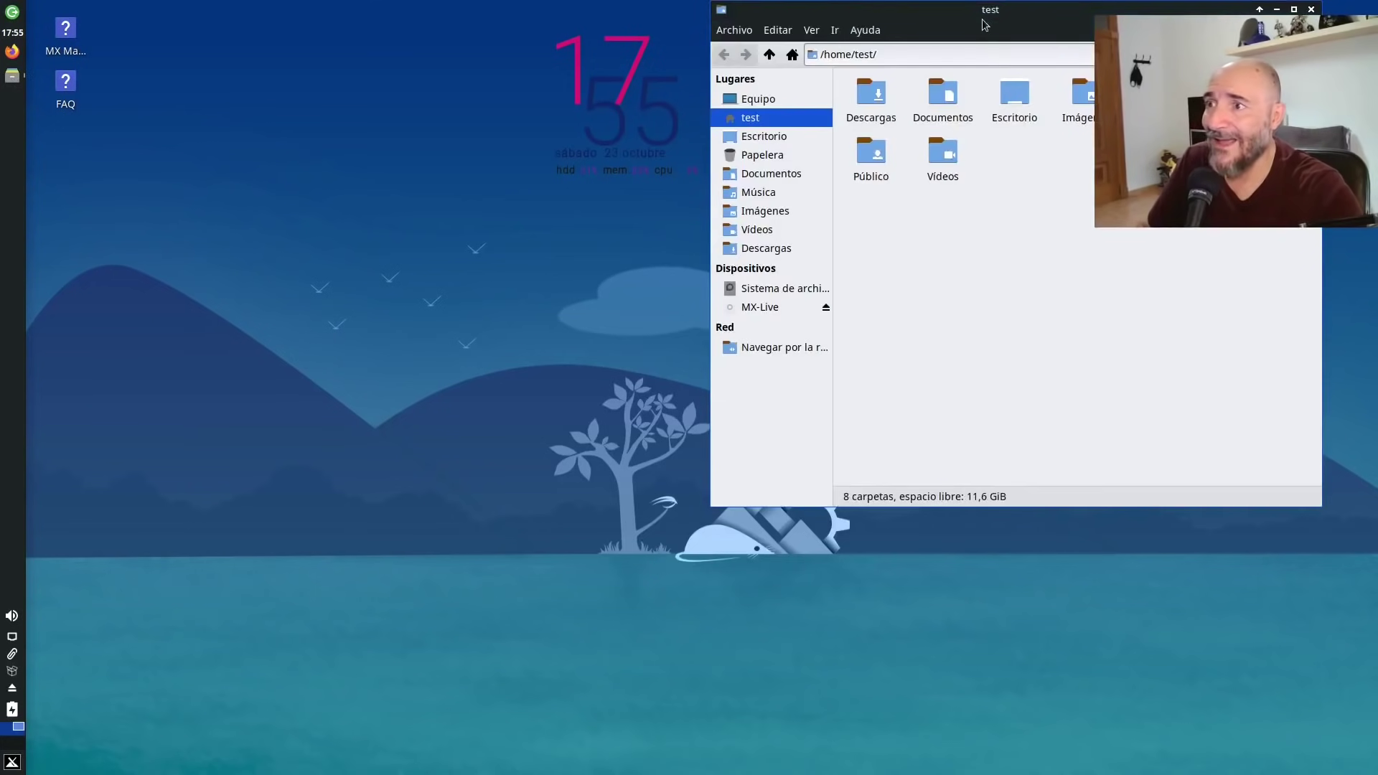
{"action": "left_click_drag", "start_coordinate": [985, 26], "coordinate": [695, 96]}
{"action": "left_click", "coordinate": [576, 101]}
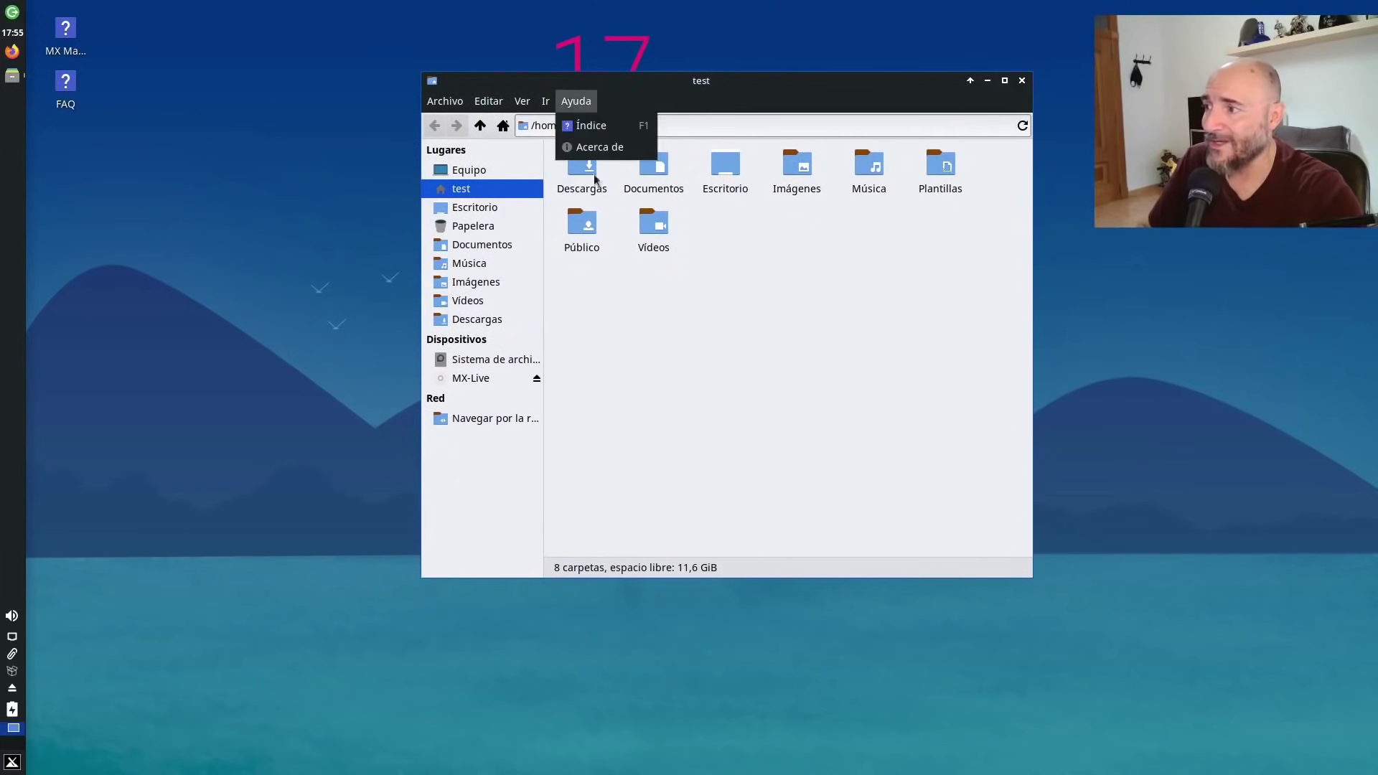
{"action": "left_click", "coordinate": [704, 378]}
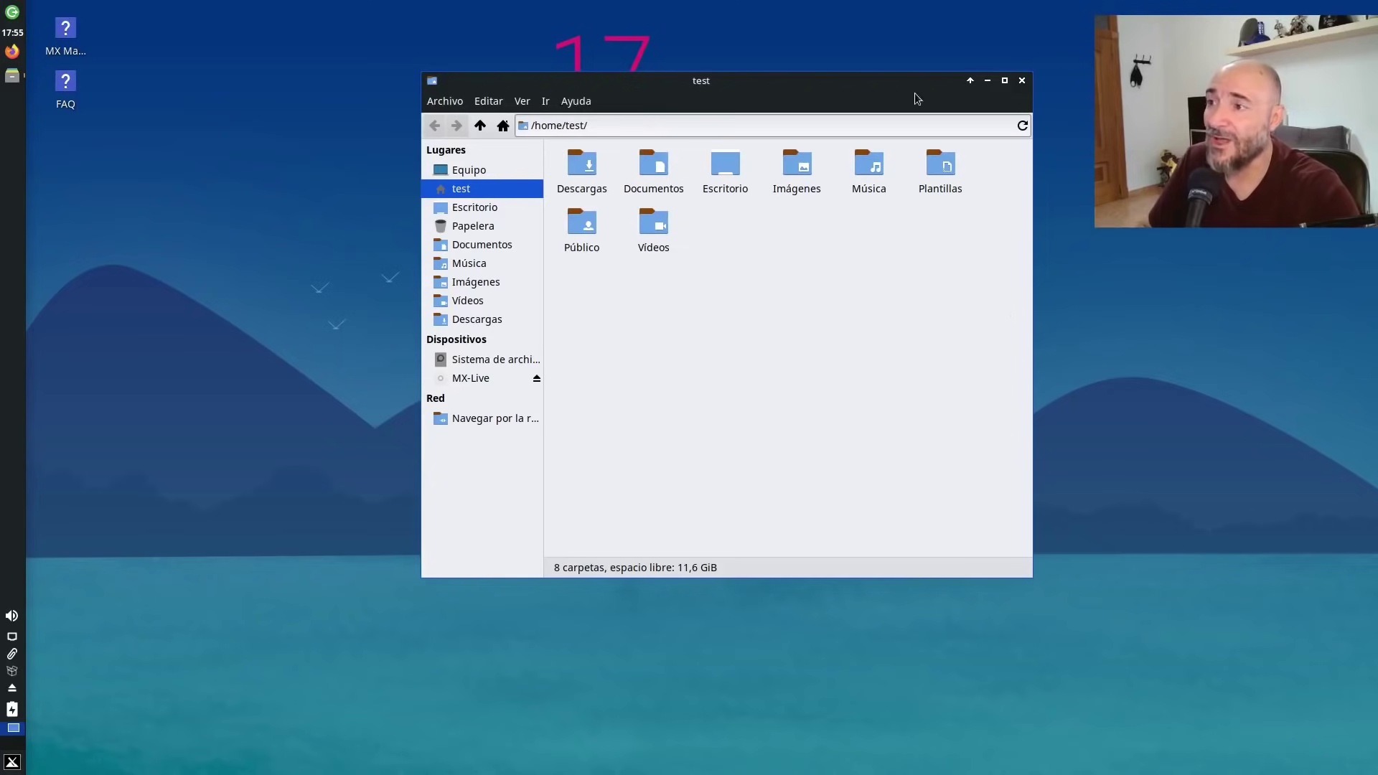
{"action": "left_click_drag", "start_coordinate": [915, 81], "coordinate": [595, 151]}
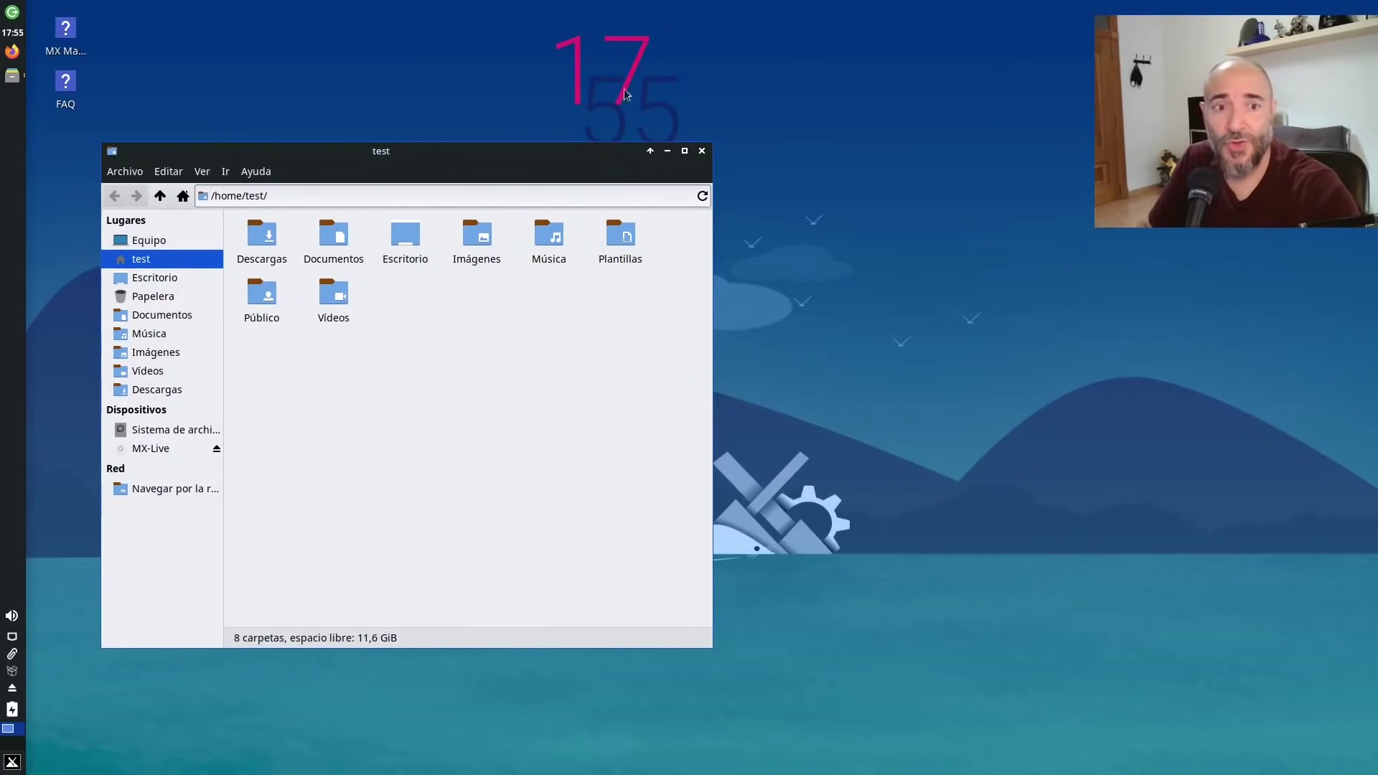
{"action": "left_click_drag", "start_coordinate": [563, 164], "coordinate": [812, 165]}
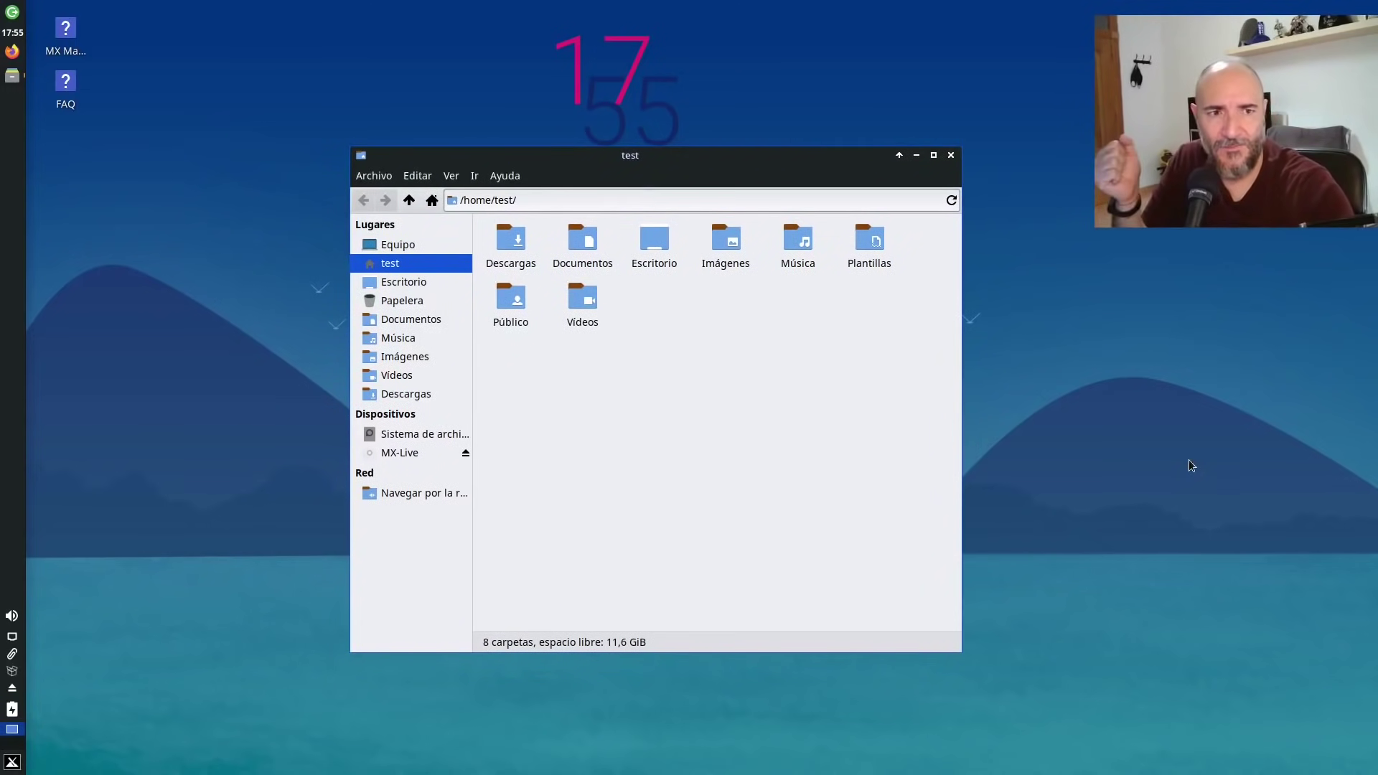
{"action": "left_click", "coordinate": [505, 176]}
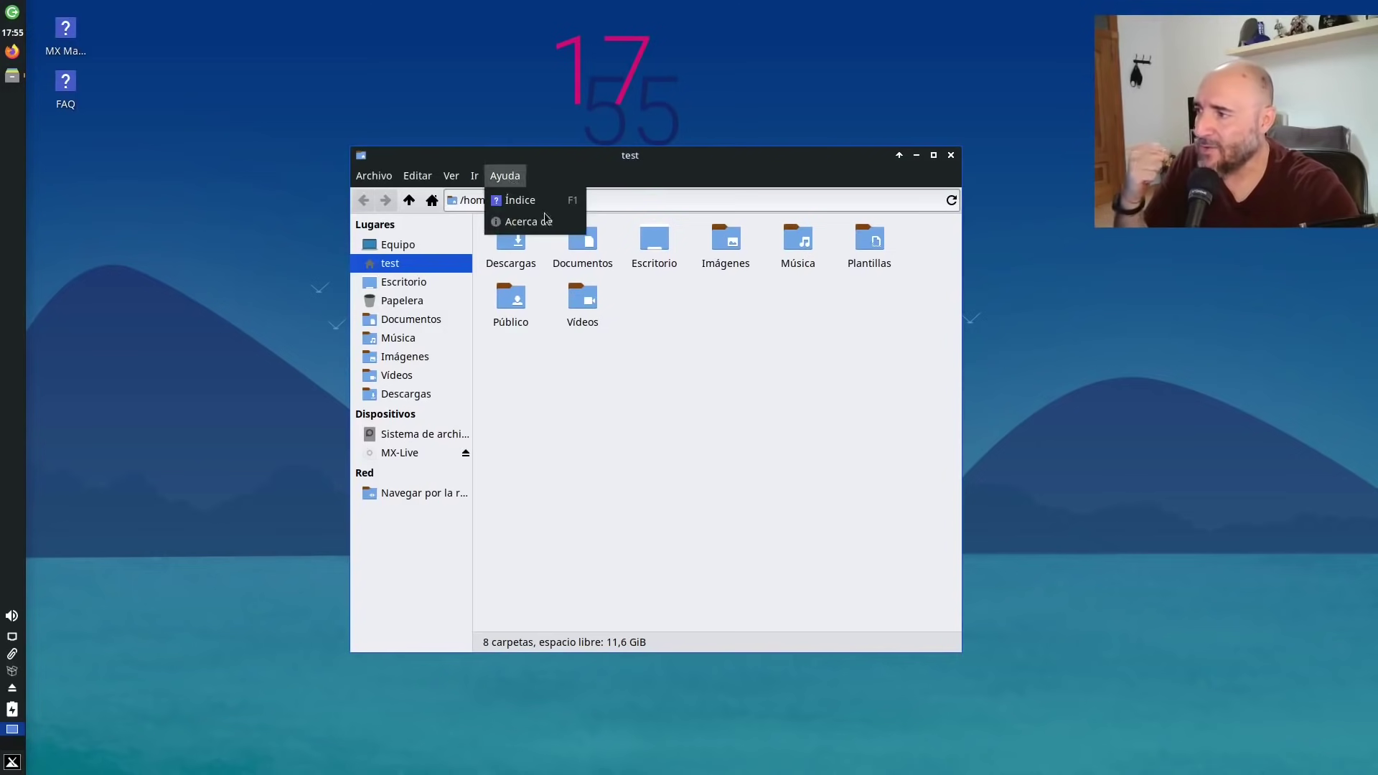
{"action": "left_click", "coordinate": [549, 223]}
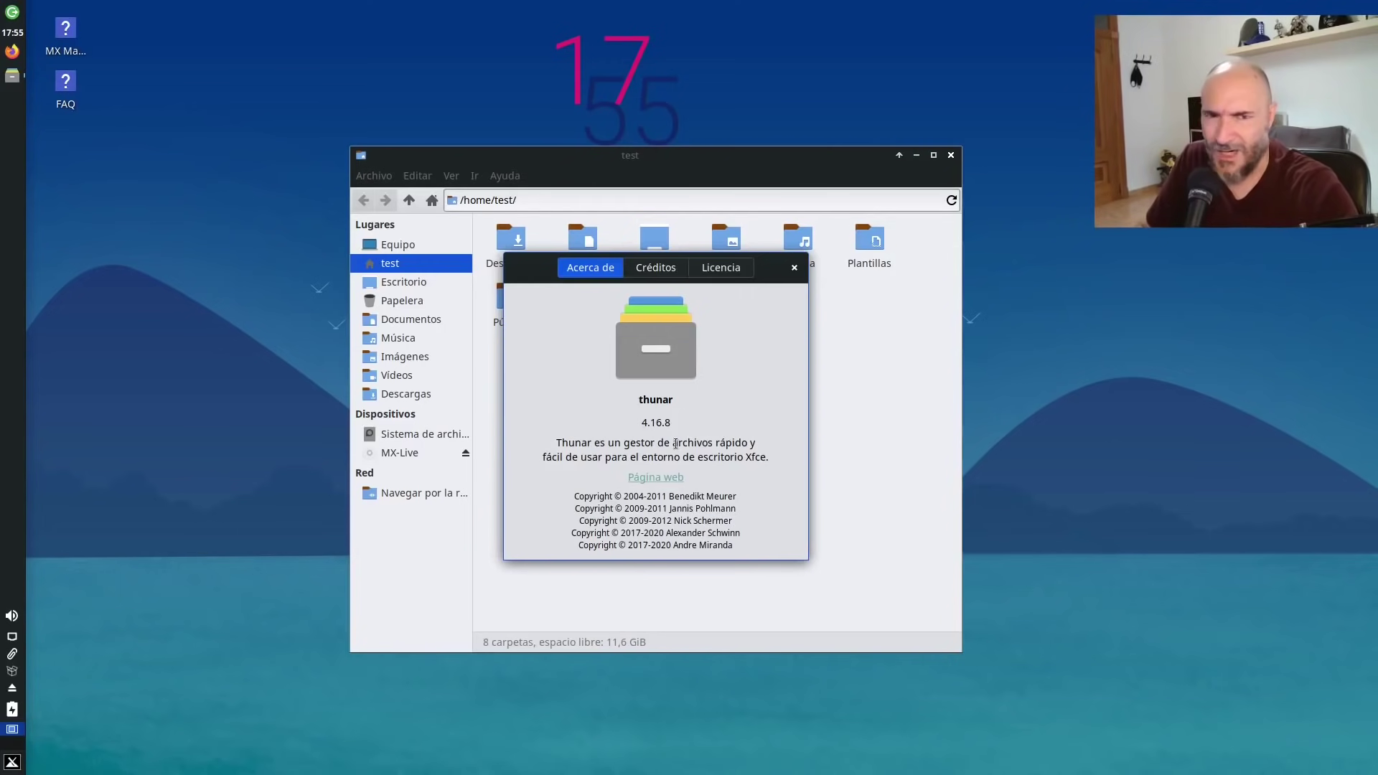
View Thunar's Credits and Licence tabs, then close the About dialog.
{"action": "left_click", "coordinate": [682, 268]}
{"action": "left_click", "coordinate": [719, 267]}
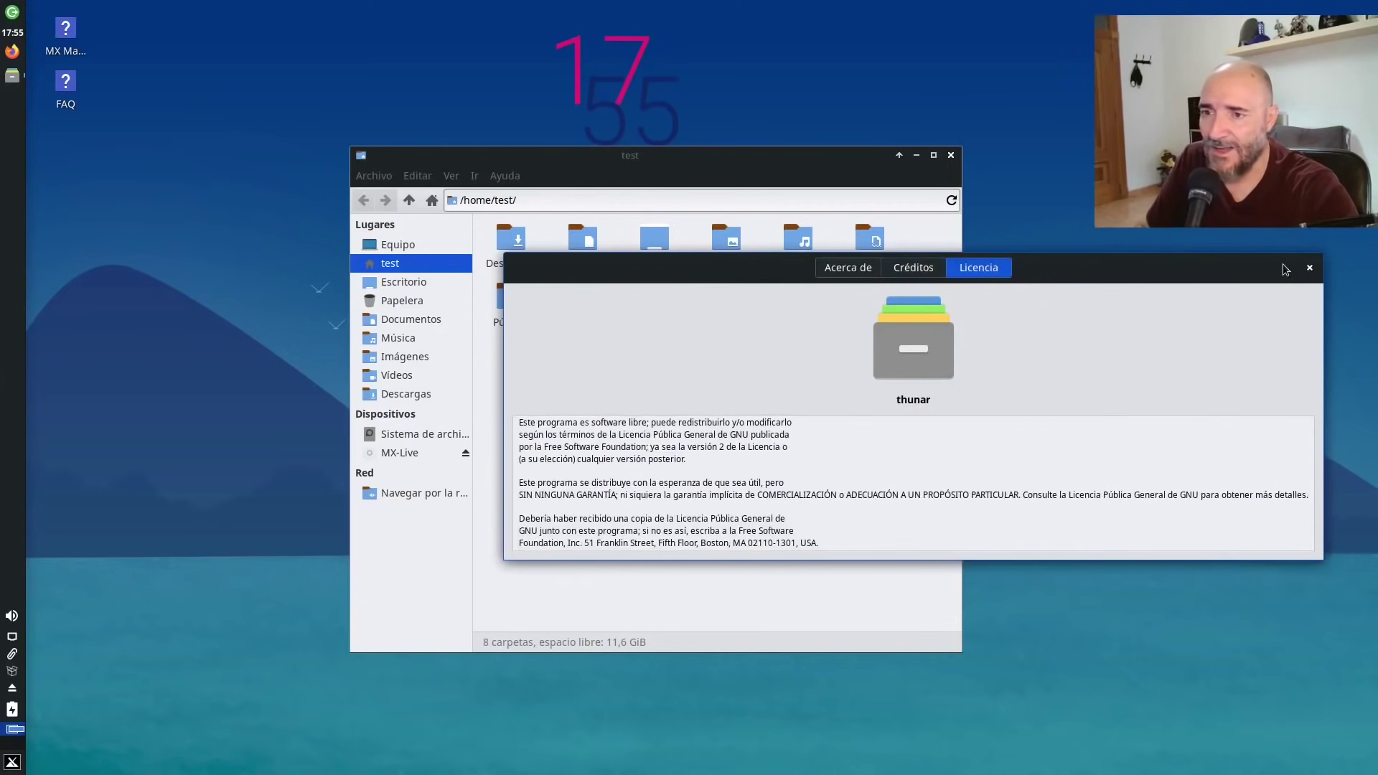
{"action": "left_click", "coordinate": [1309, 268]}
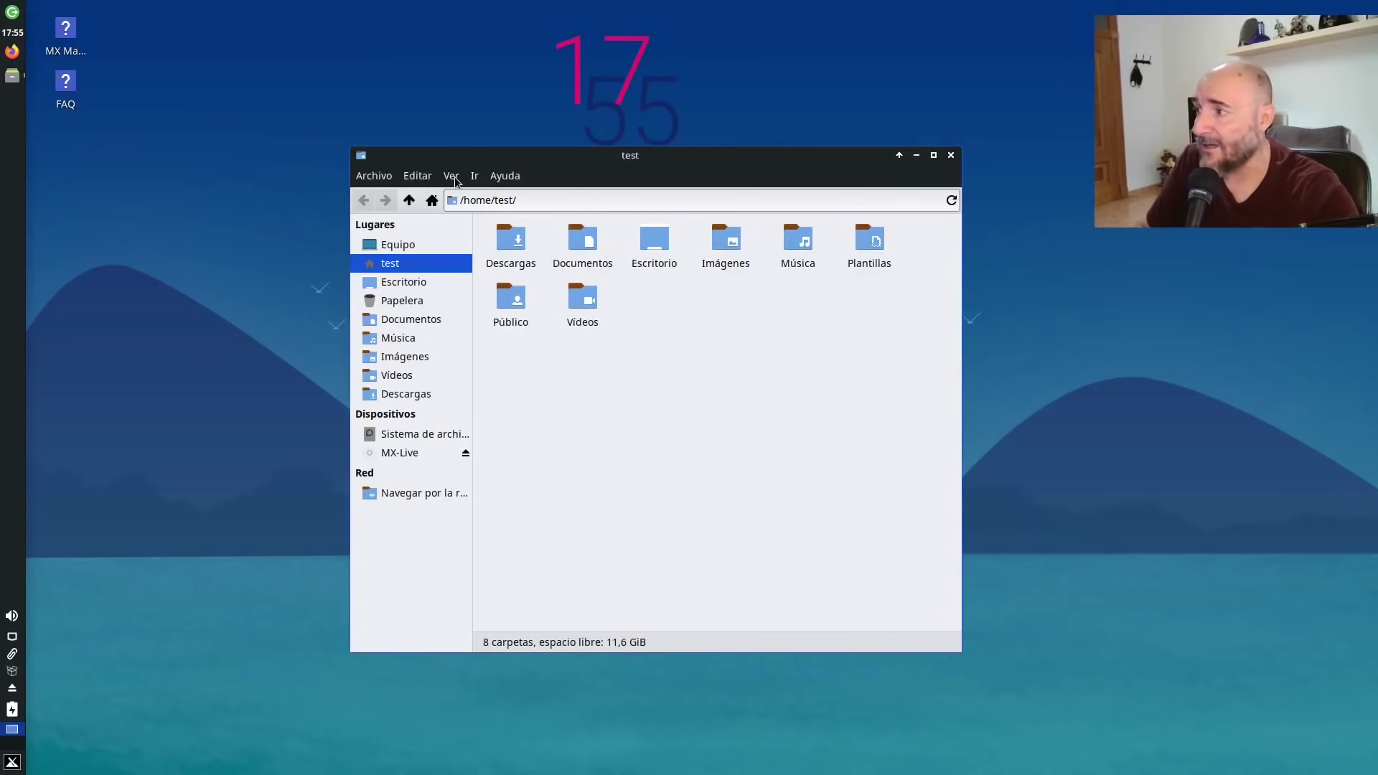
Browse Thunar's menus and widen the window so all eight folders sit in one row.
{"action": "left_click", "coordinate": [474, 176]}
{"action": "left_click", "coordinate": [374, 176]}
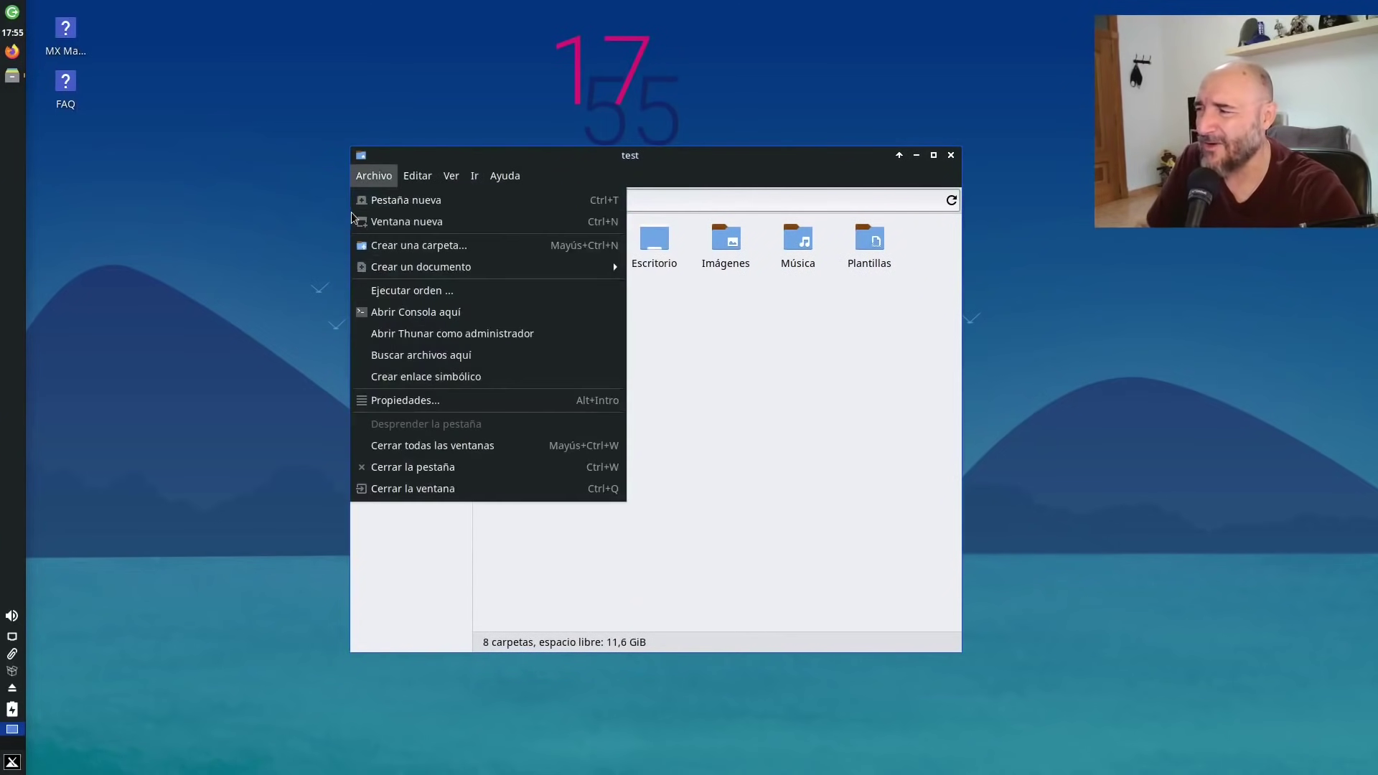
{"action": "left_click", "coordinate": [913, 457]}
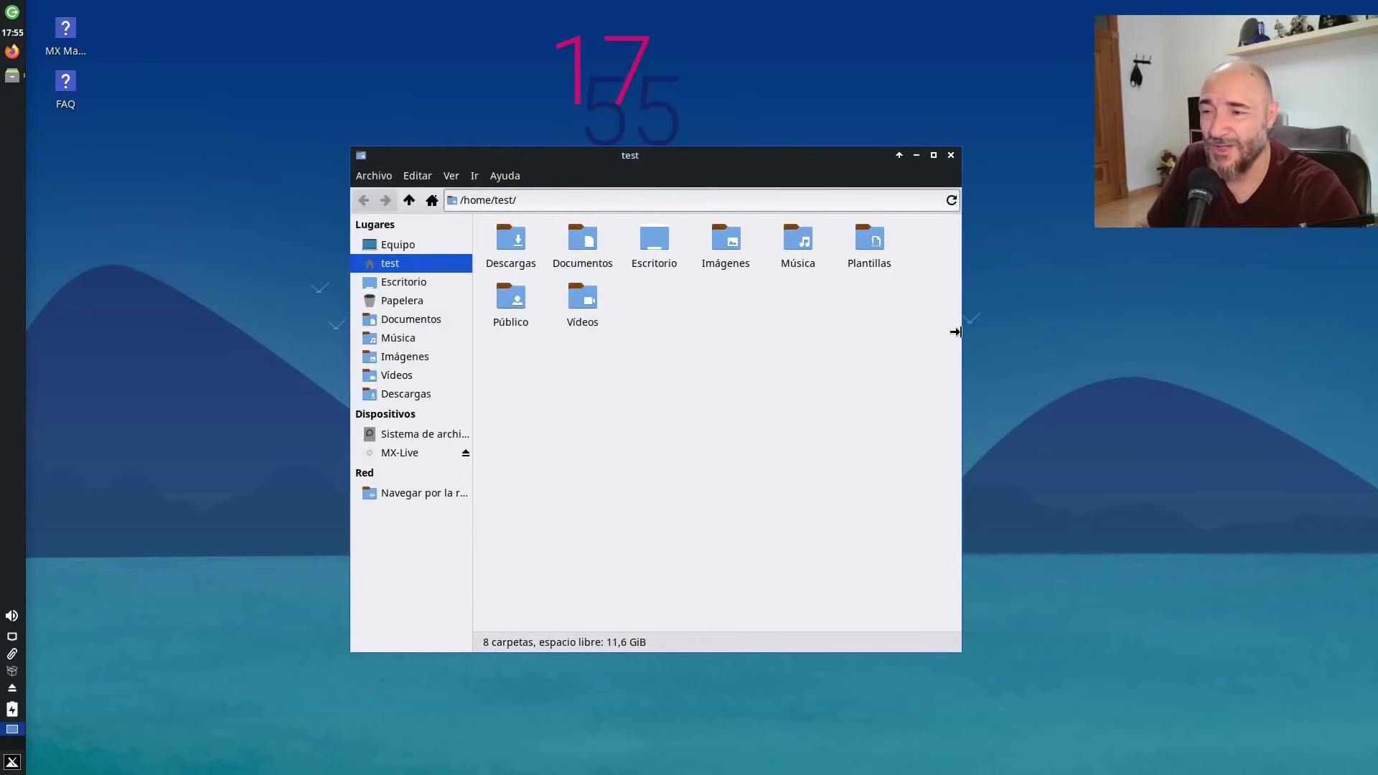
{"action": "left_click_drag", "start_coordinate": [1134, 324], "coordinate": [1160, 318]}
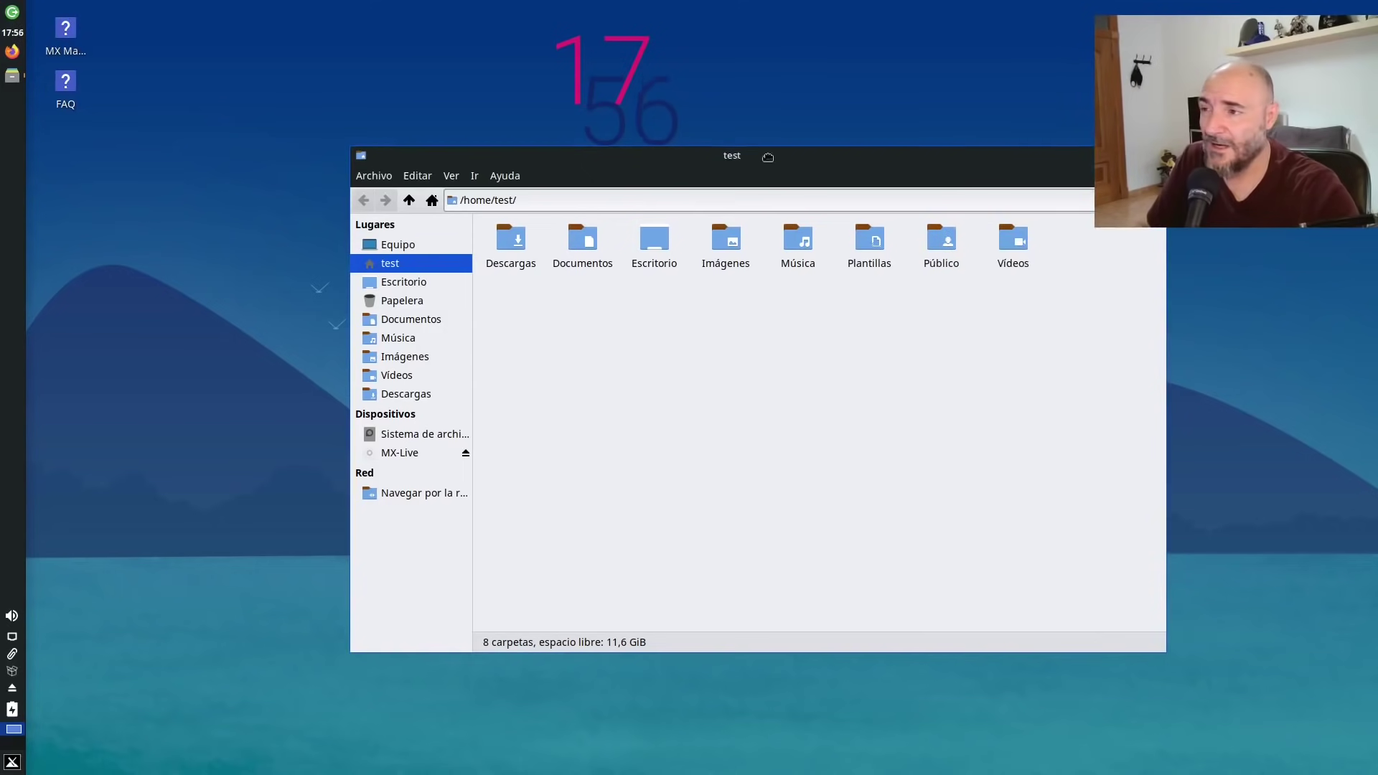
{"action": "left_click_drag", "start_coordinate": [810, 153], "coordinate": [664, 153]}
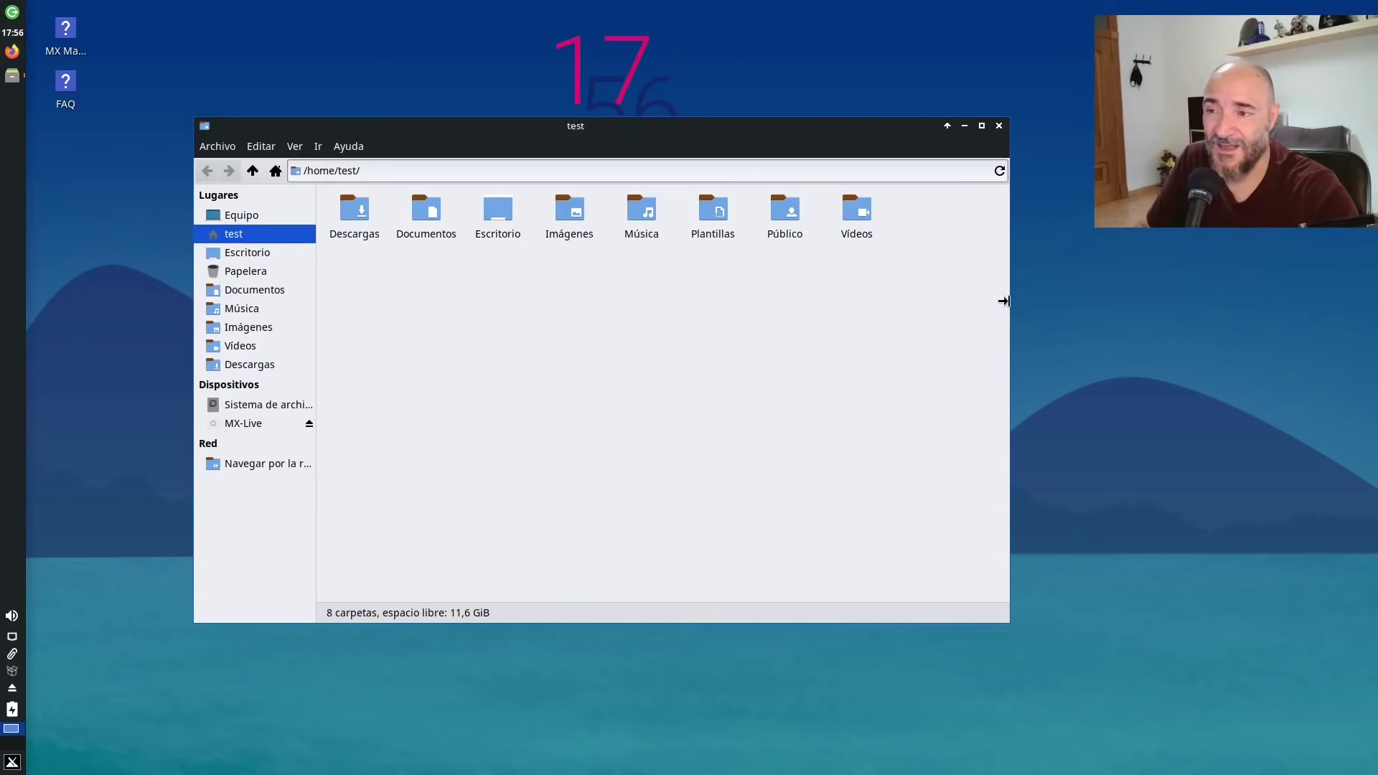
{"action": "left_click_drag", "start_coordinate": [1001, 302], "coordinate": [901, 311]}
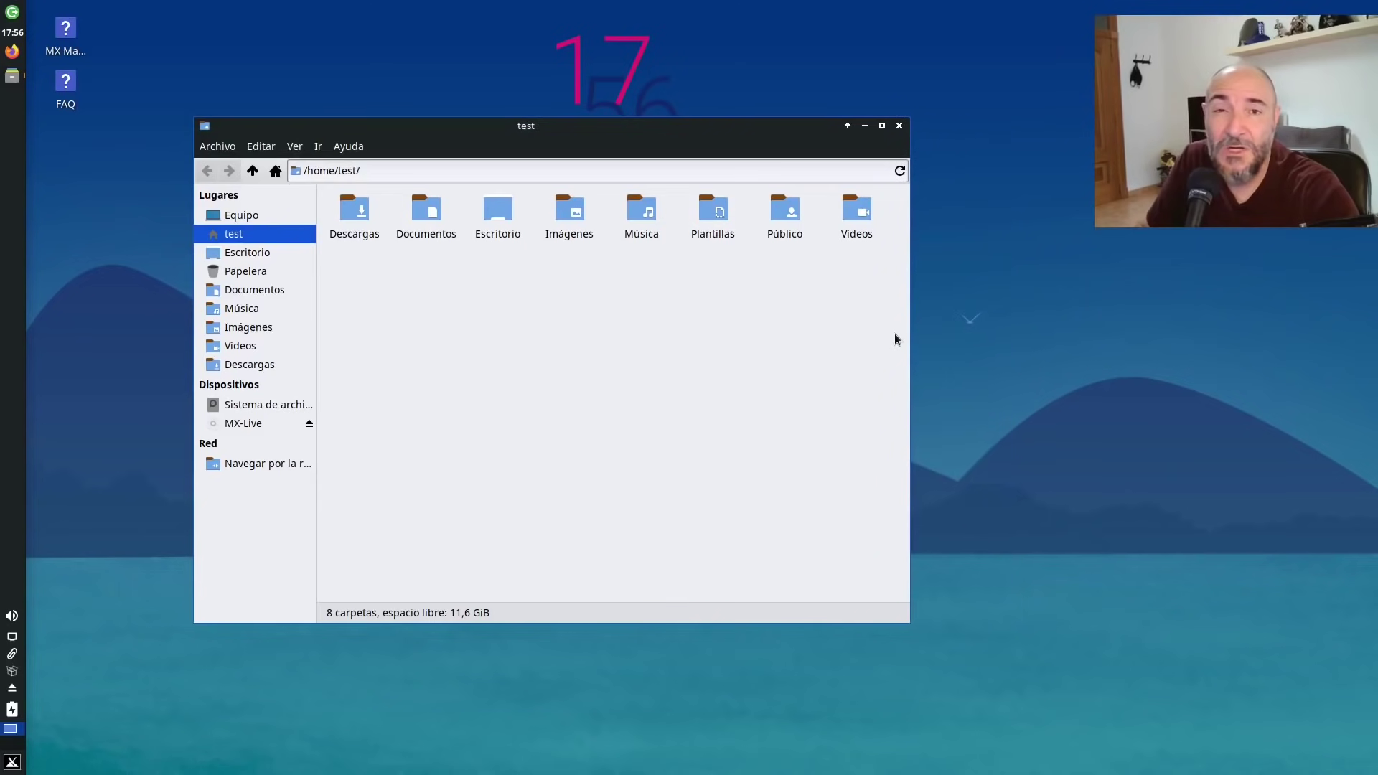
{"action": "left_click", "coordinate": [344, 149]}
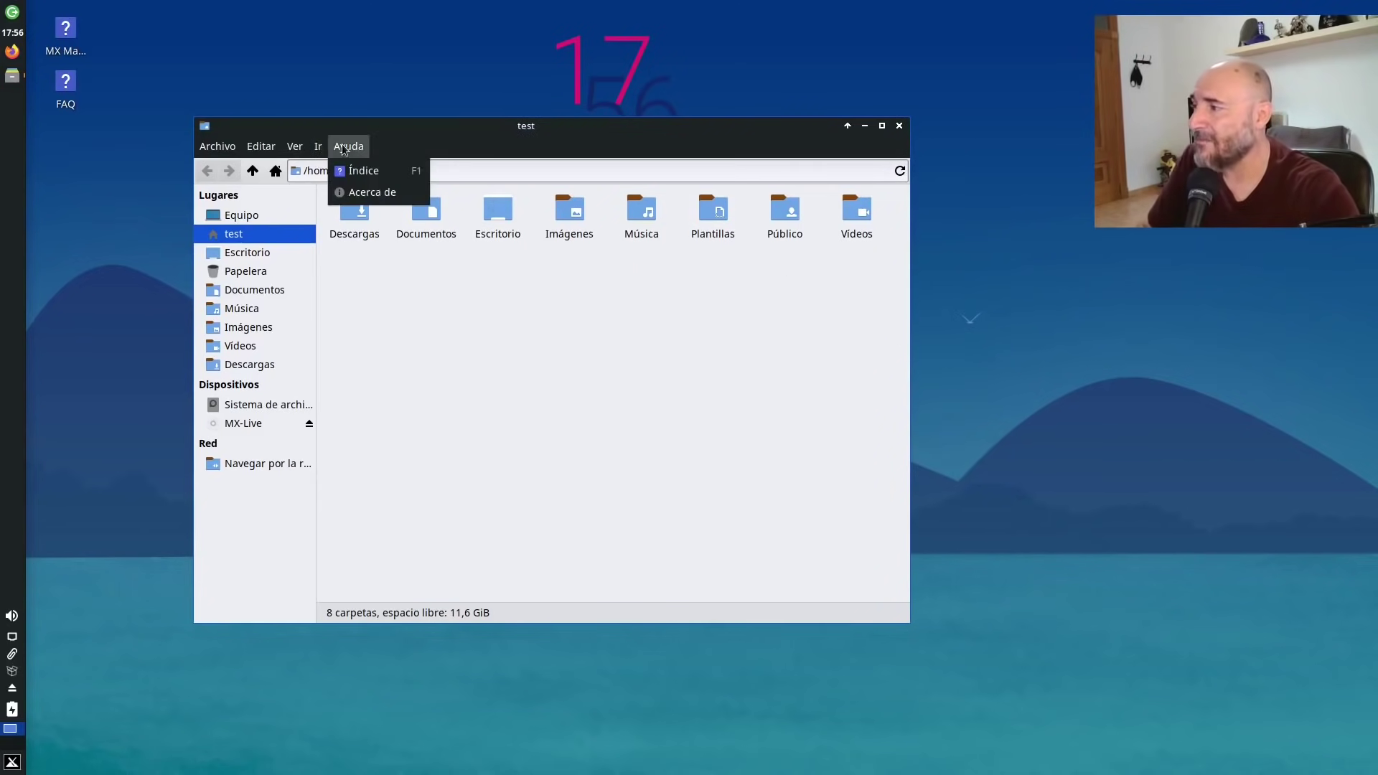
{"action": "mouse_move", "coordinate": [263, 149]}
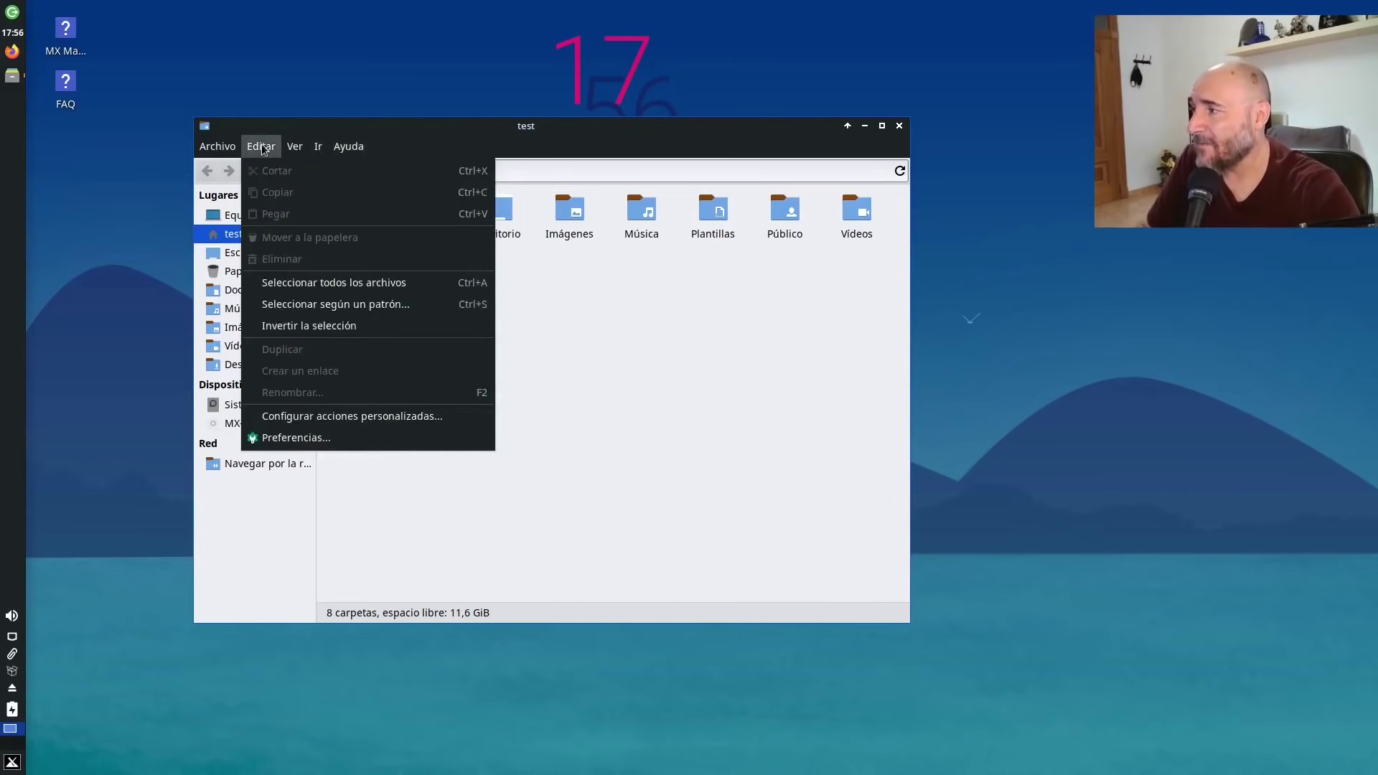
{"action": "left_click", "coordinate": [351, 436]}
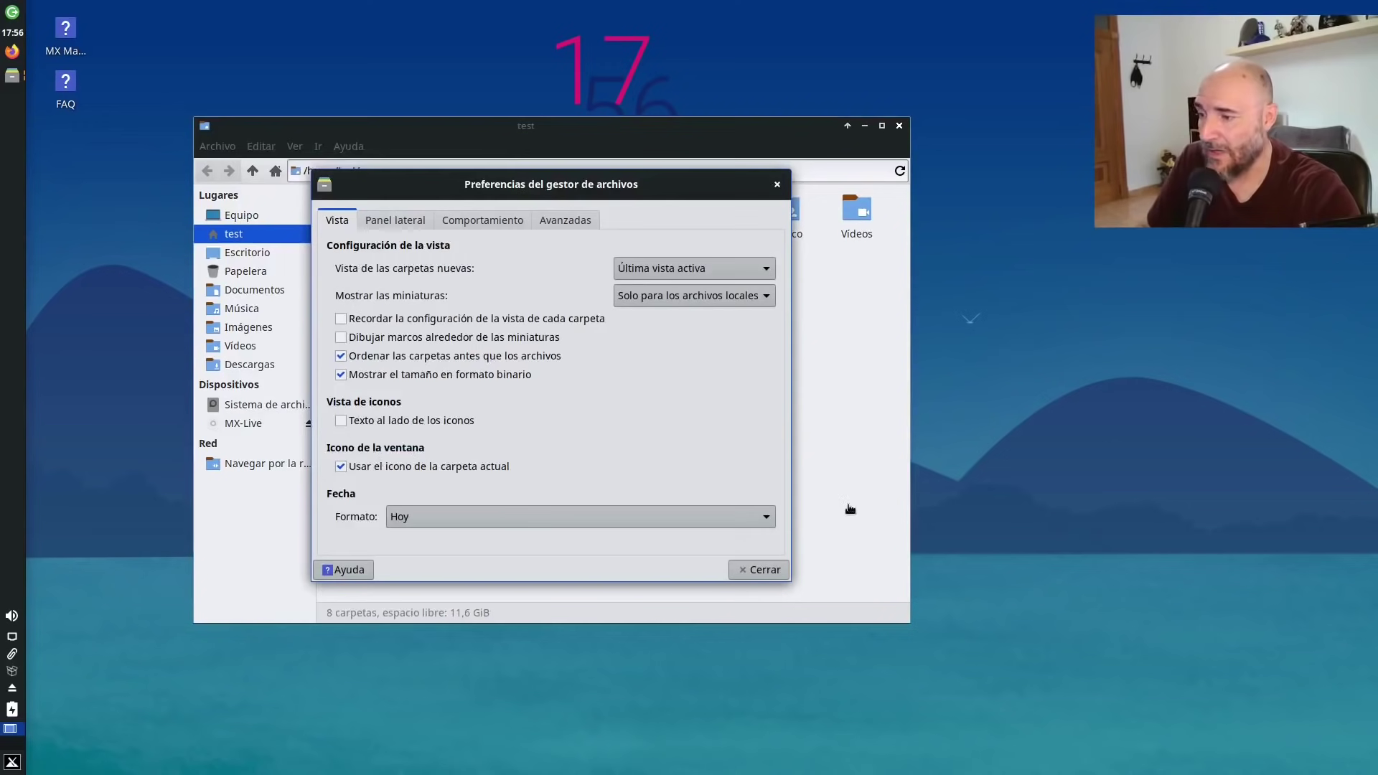
{"action": "left_click", "coordinate": [393, 220]}
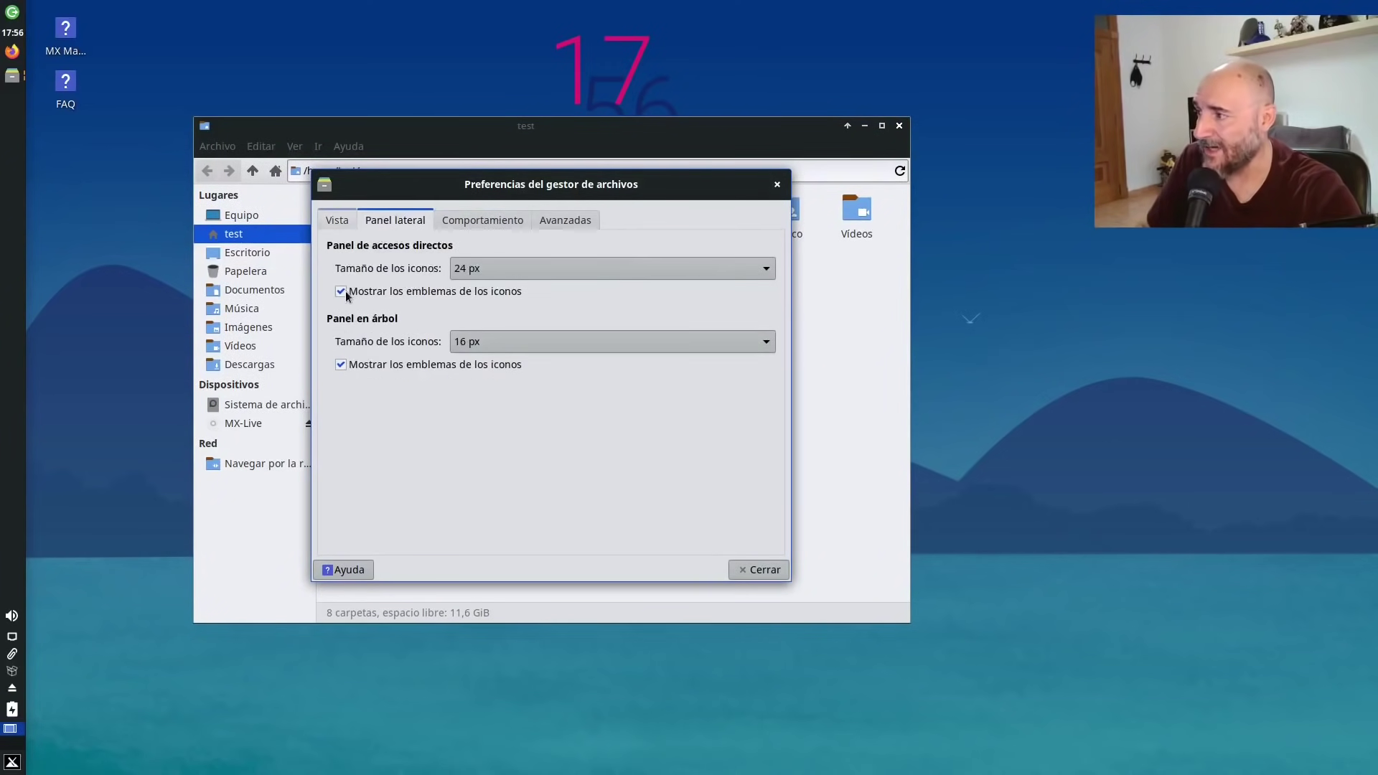
{"action": "left_click", "coordinate": [490, 220]}
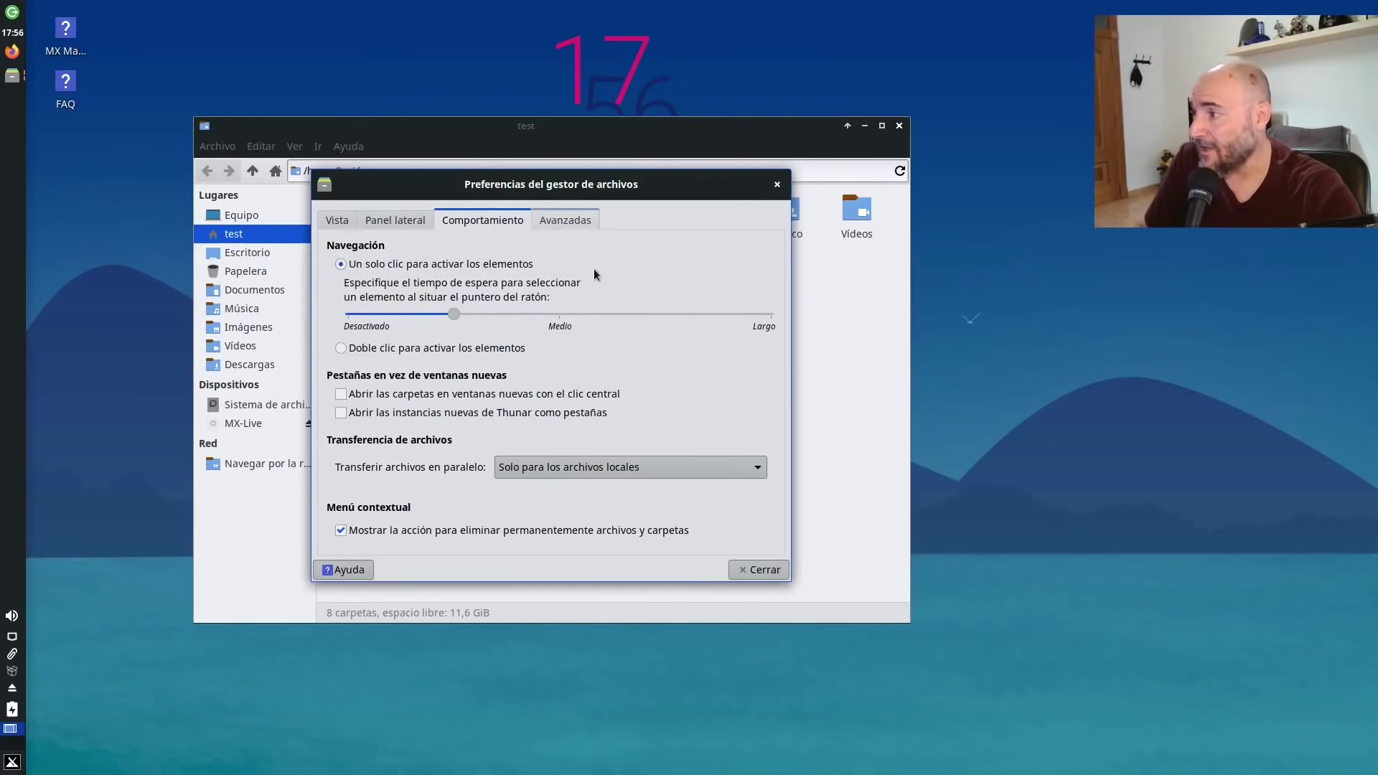
{"action": "left_click", "coordinate": [565, 220]}
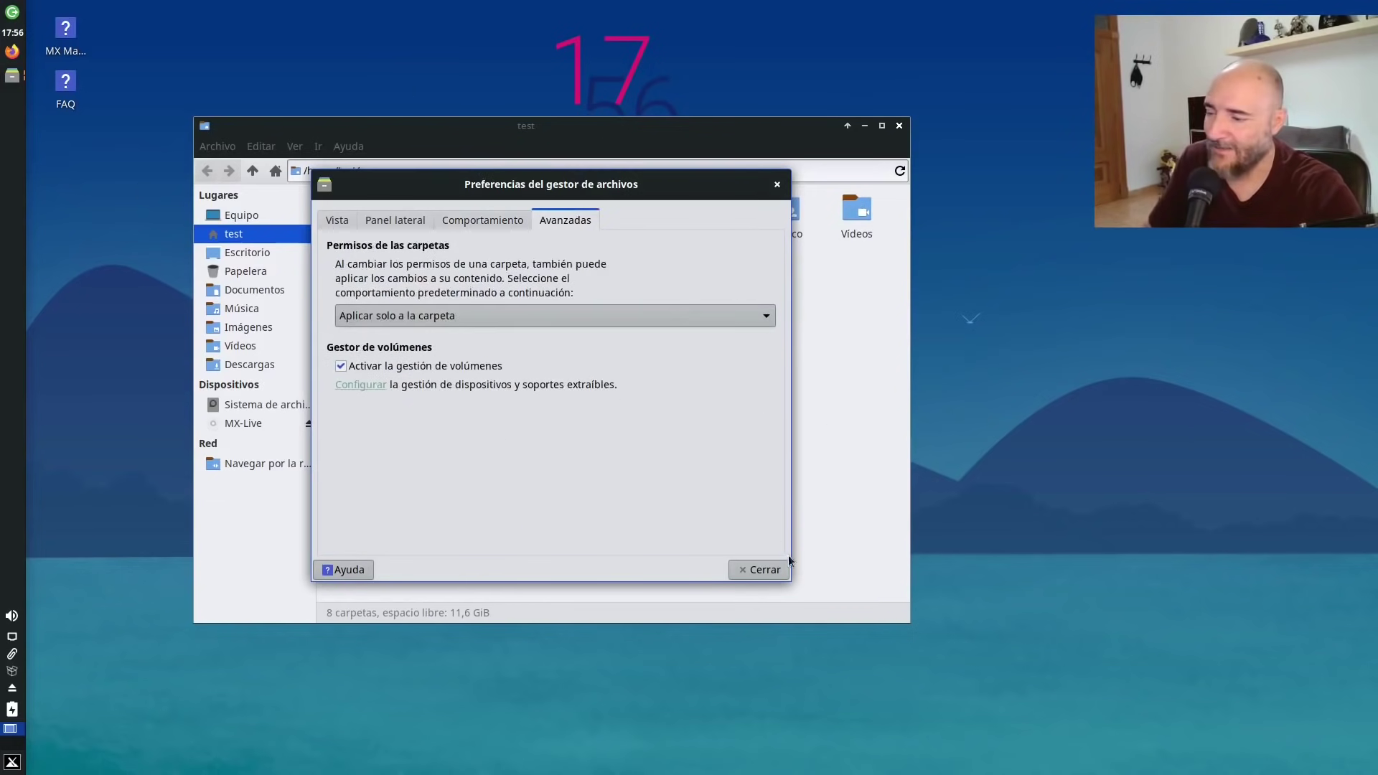
{"action": "left_click", "coordinate": [763, 570]}
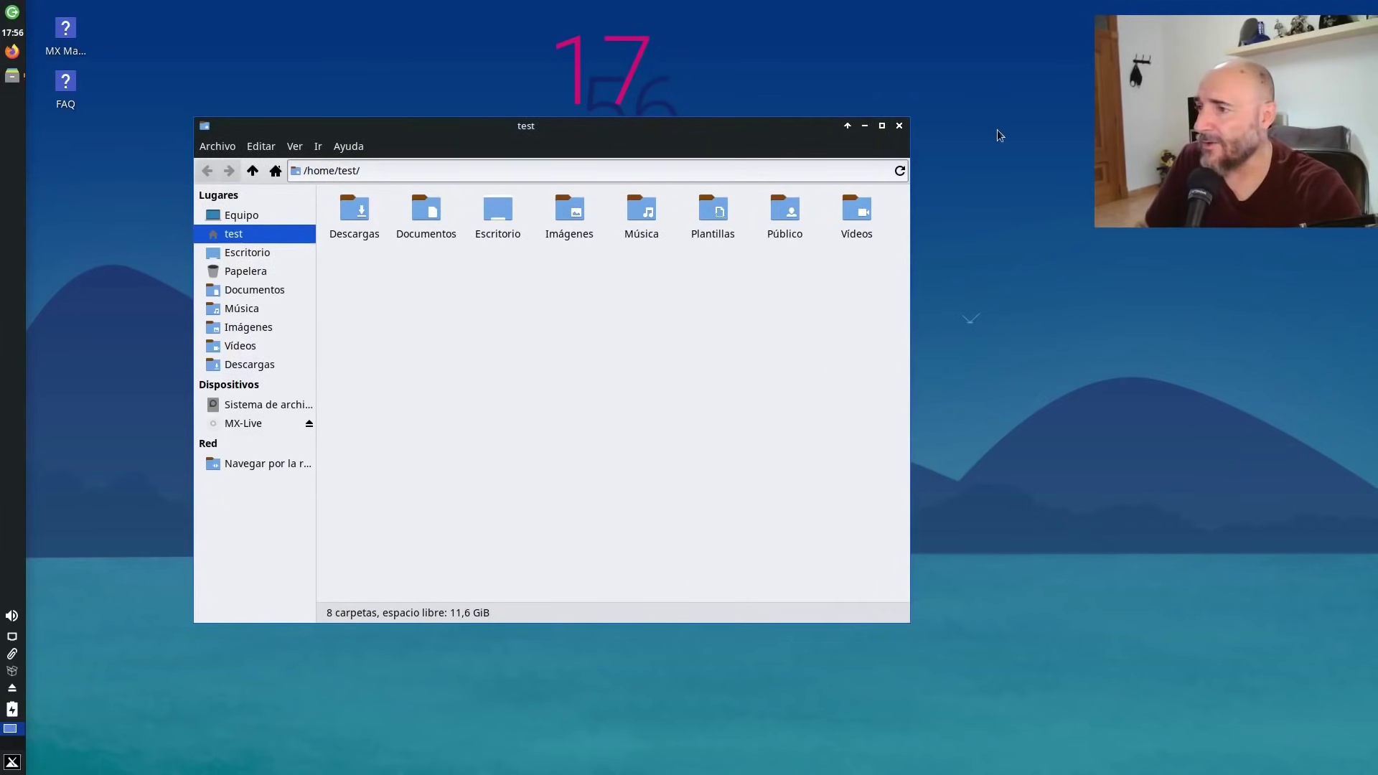
Close Thunar, reopen it from the panel launcher, and close it again.
{"action": "left_click", "coordinate": [900, 126]}
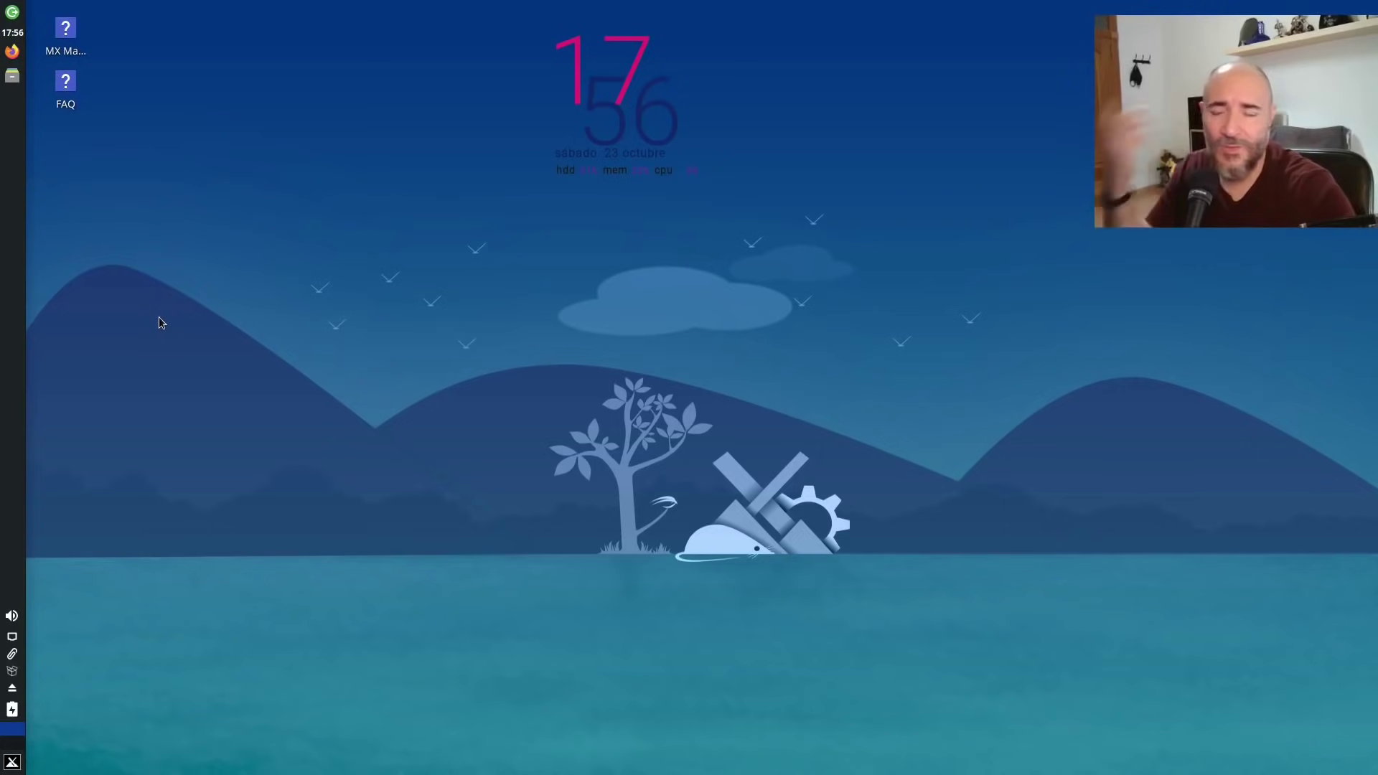
{"action": "left_click", "coordinate": [12, 75]}
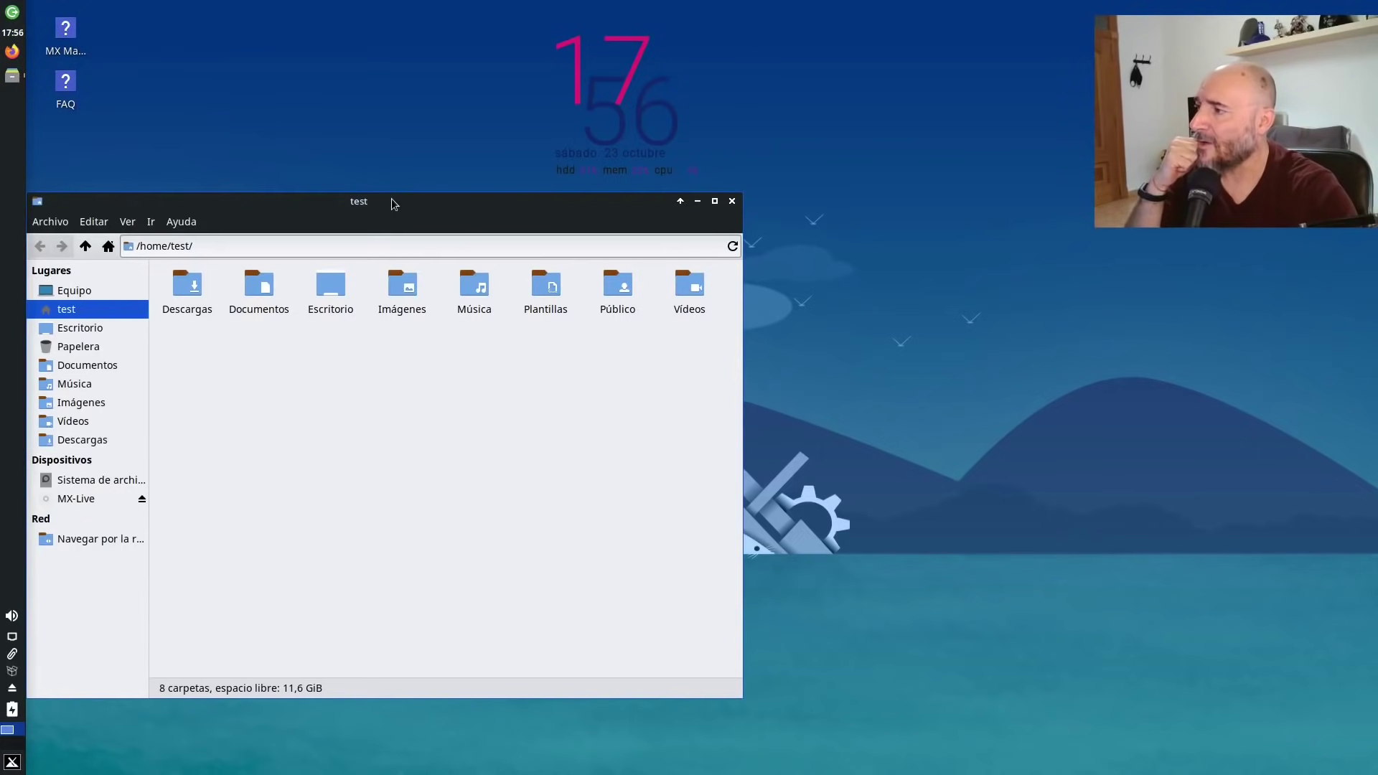
{"action": "left_click_drag", "start_coordinate": [390, 200], "coordinate": [462, 158]}
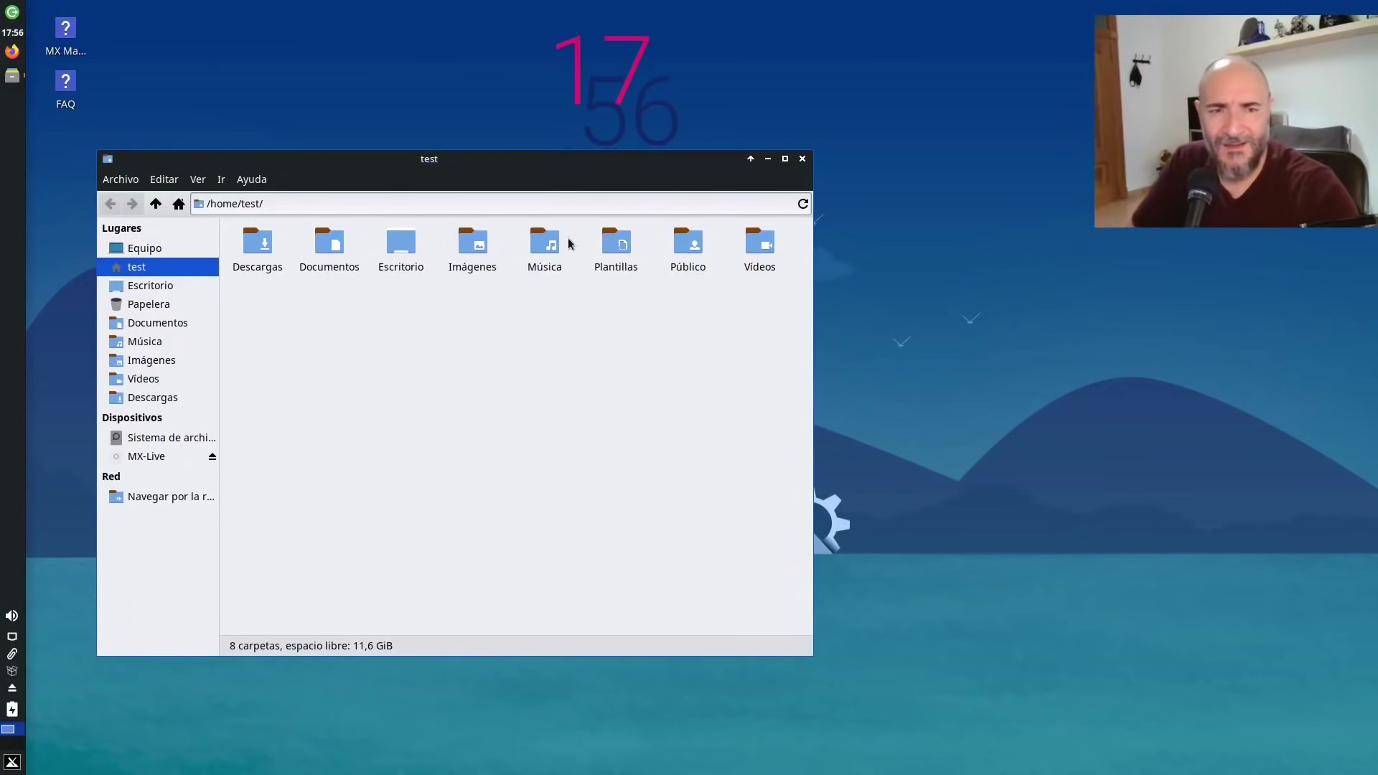
{"action": "left_click", "coordinate": [802, 160]}
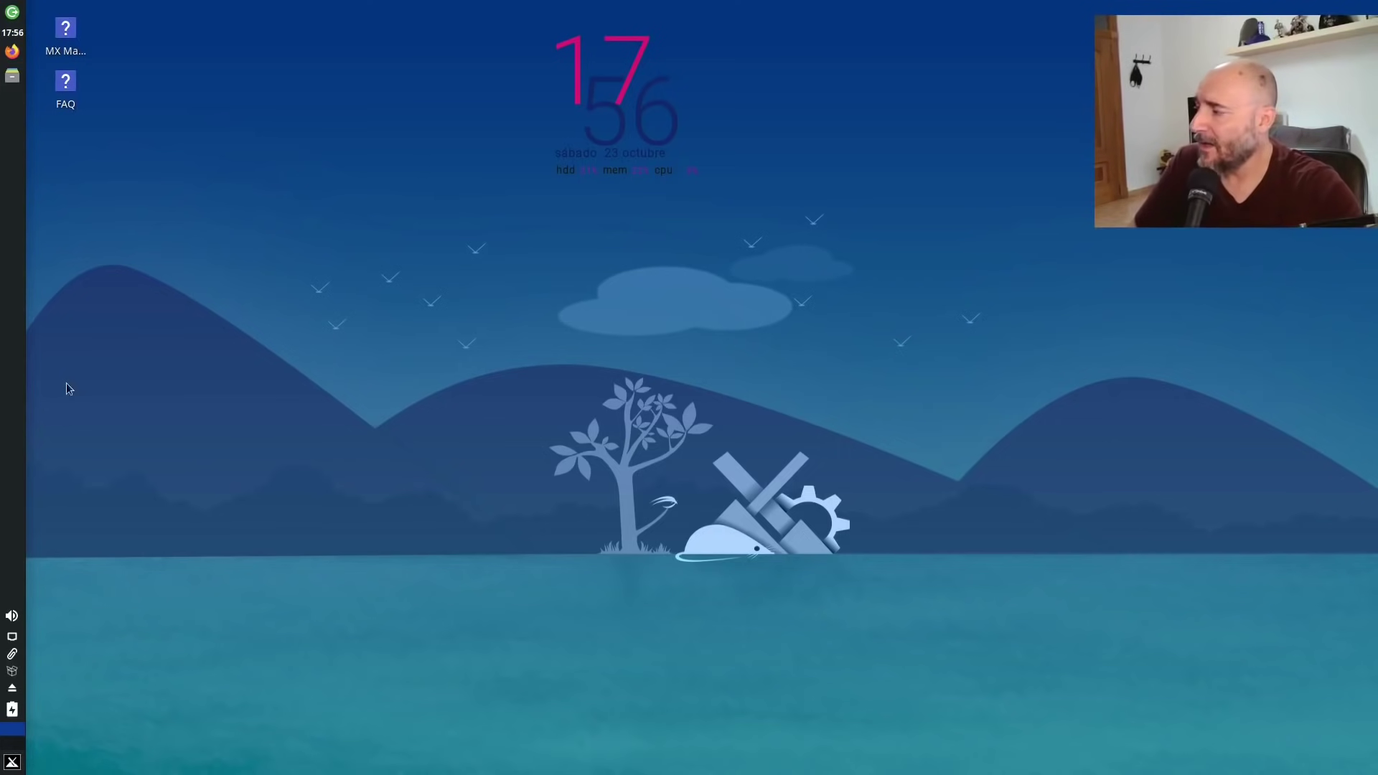
Open the Panel 1 preferences from the panel's right-click menu.
{"action": "right_click", "coordinate": [13, 374]}
{"action": "mouse_move", "coordinate": [86, 478]}
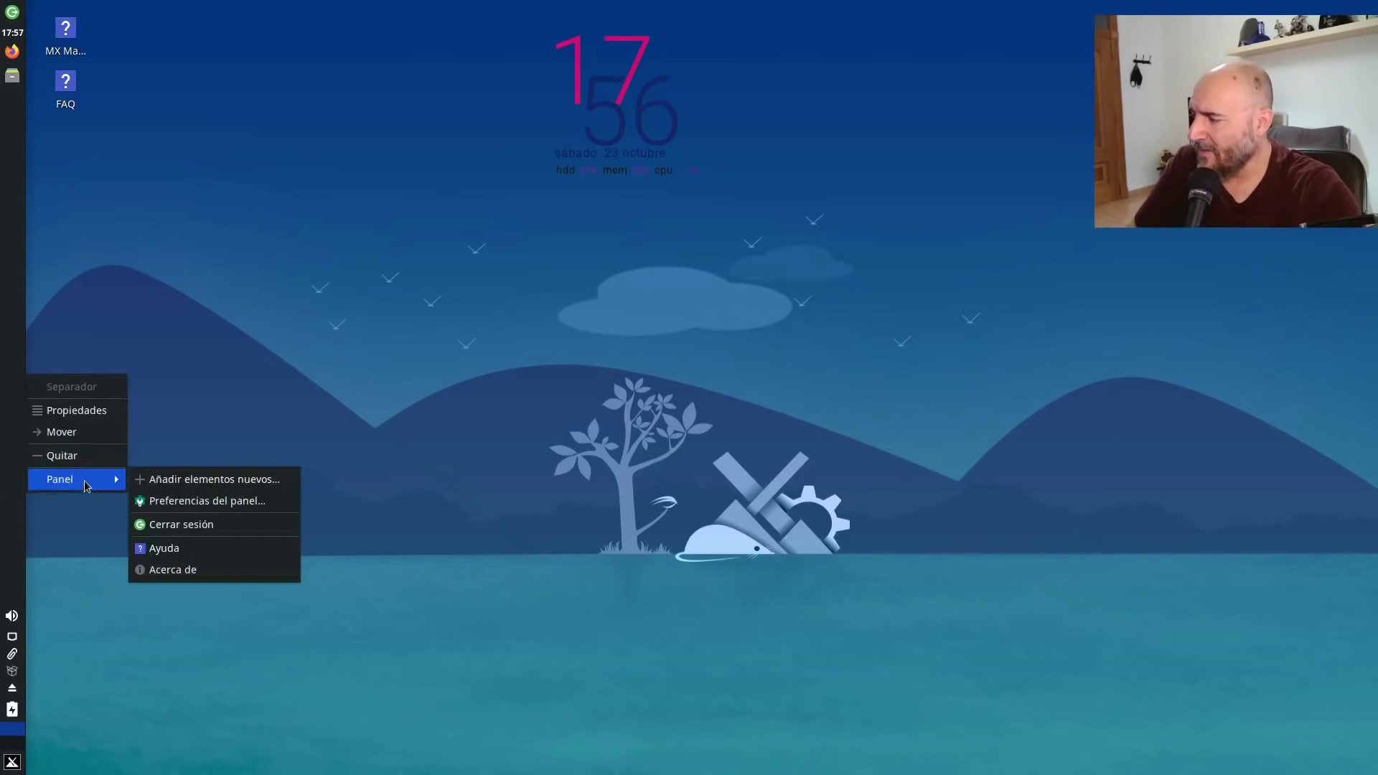
{"action": "left_click", "coordinate": [235, 501]}
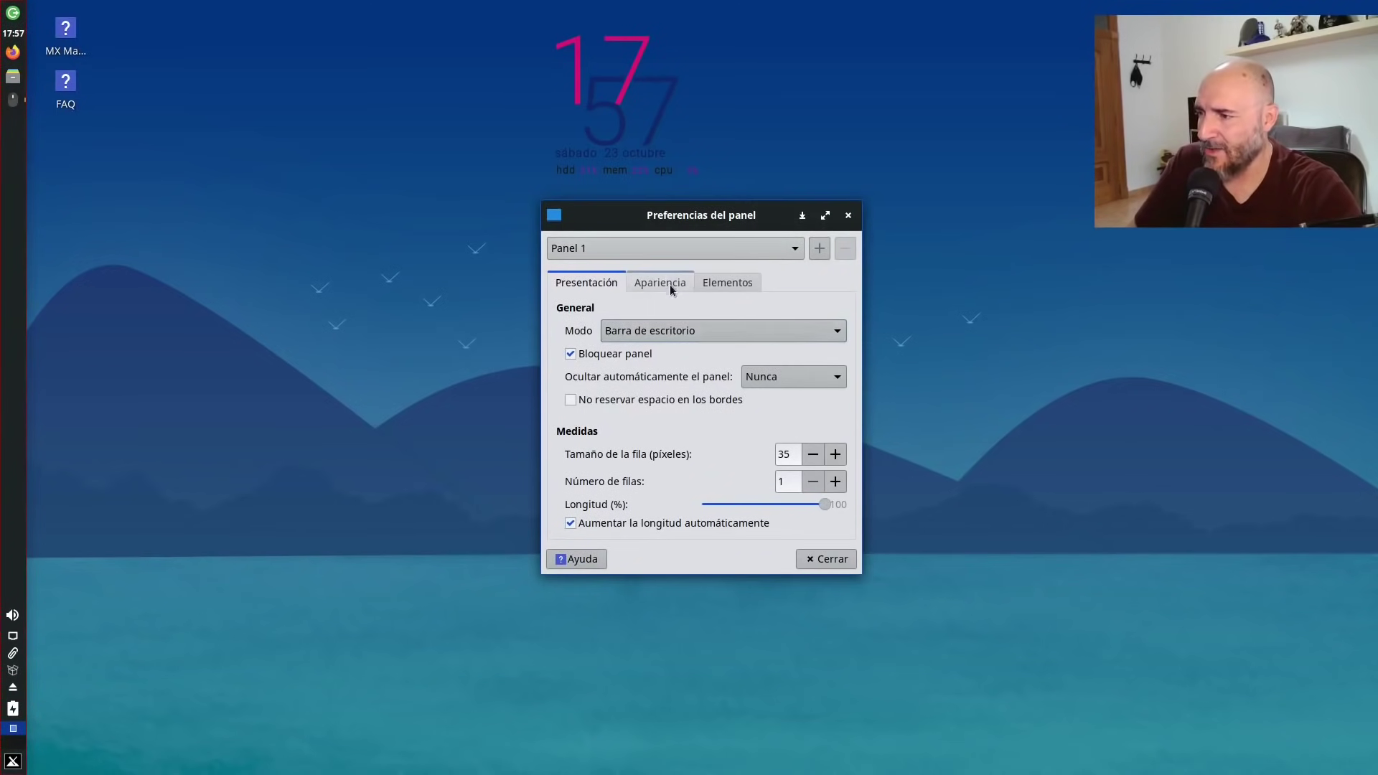
Make the panel a left-edge Desktop Bar and enable its dark mode.
{"action": "left_click", "coordinate": [693, 332]}
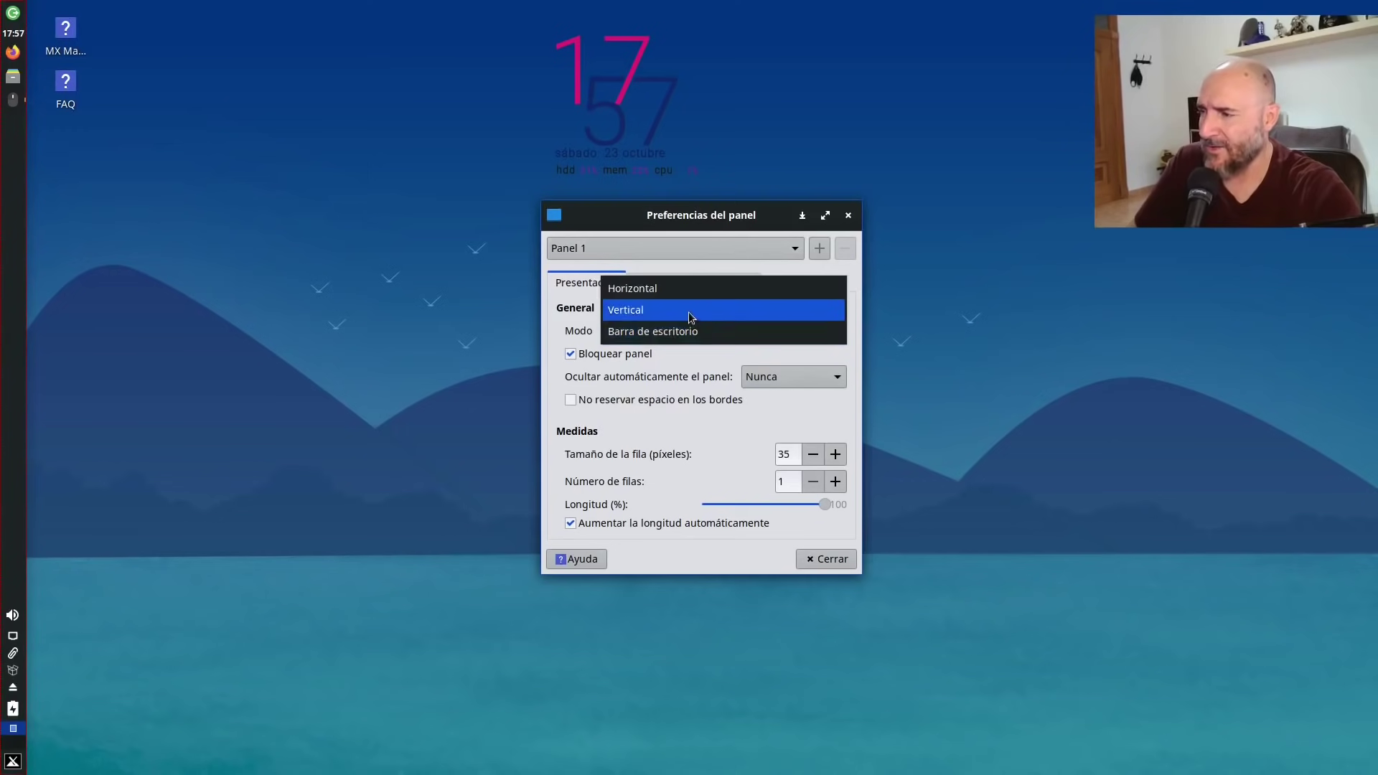
{"action": "left_click", "coordinate": [682, 288]}
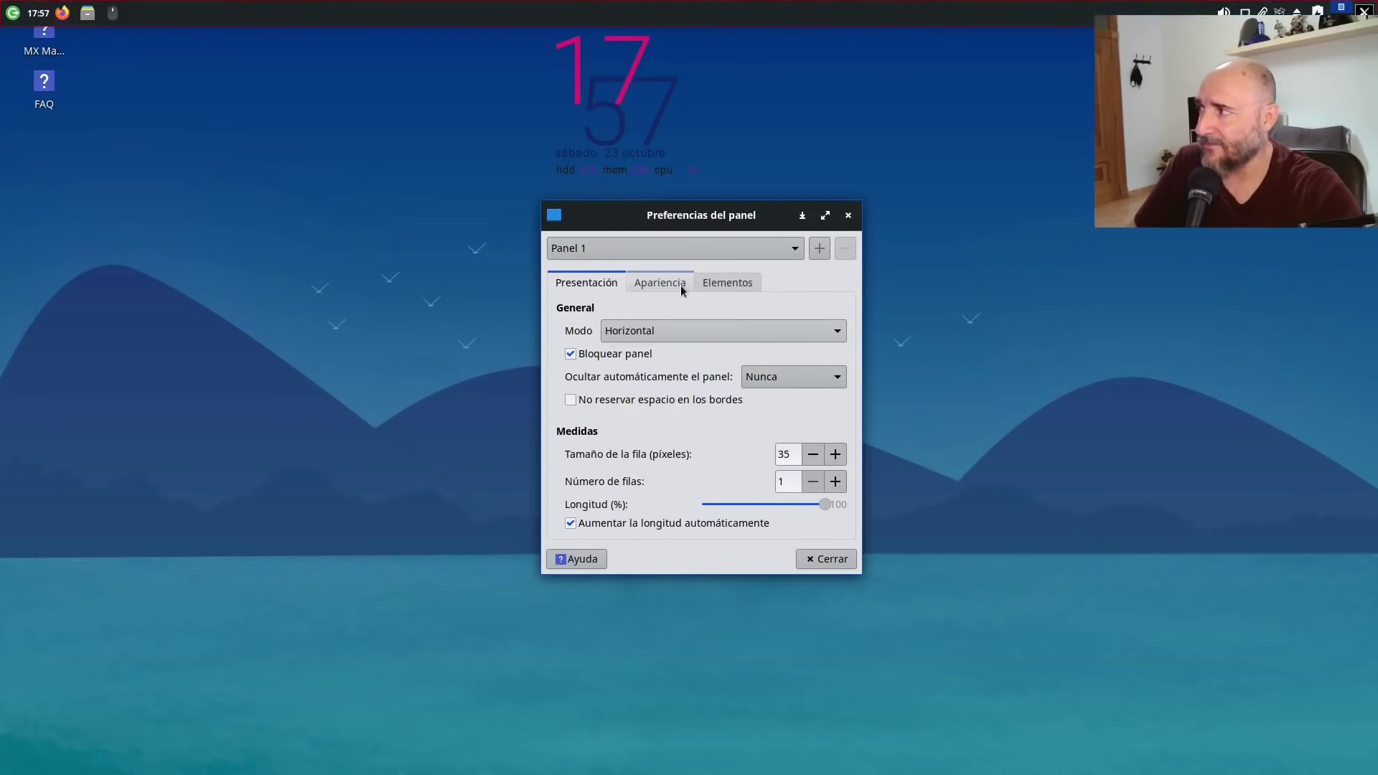
{"action": "left_click", "coordinate": [678, 329]}
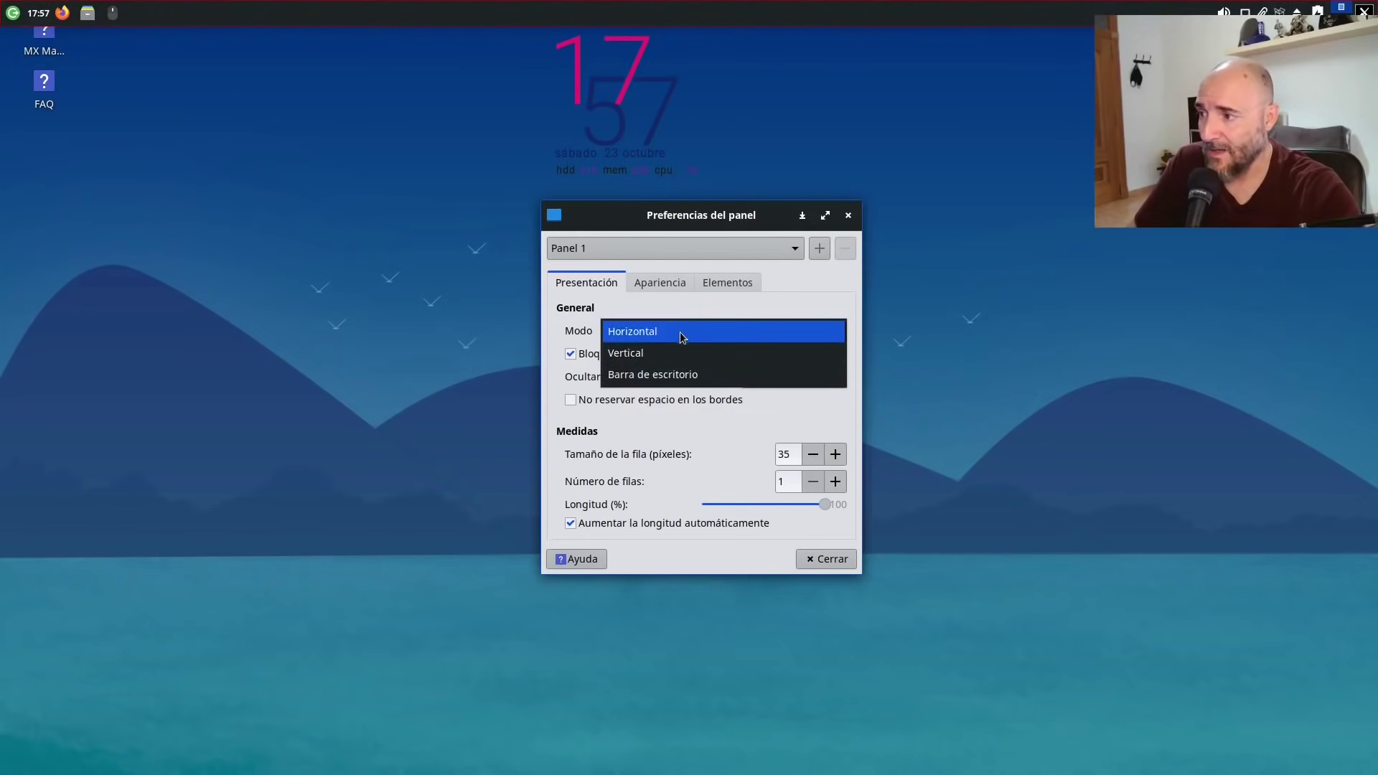
{"action": "left_click", "coordinate": [682, 375]}
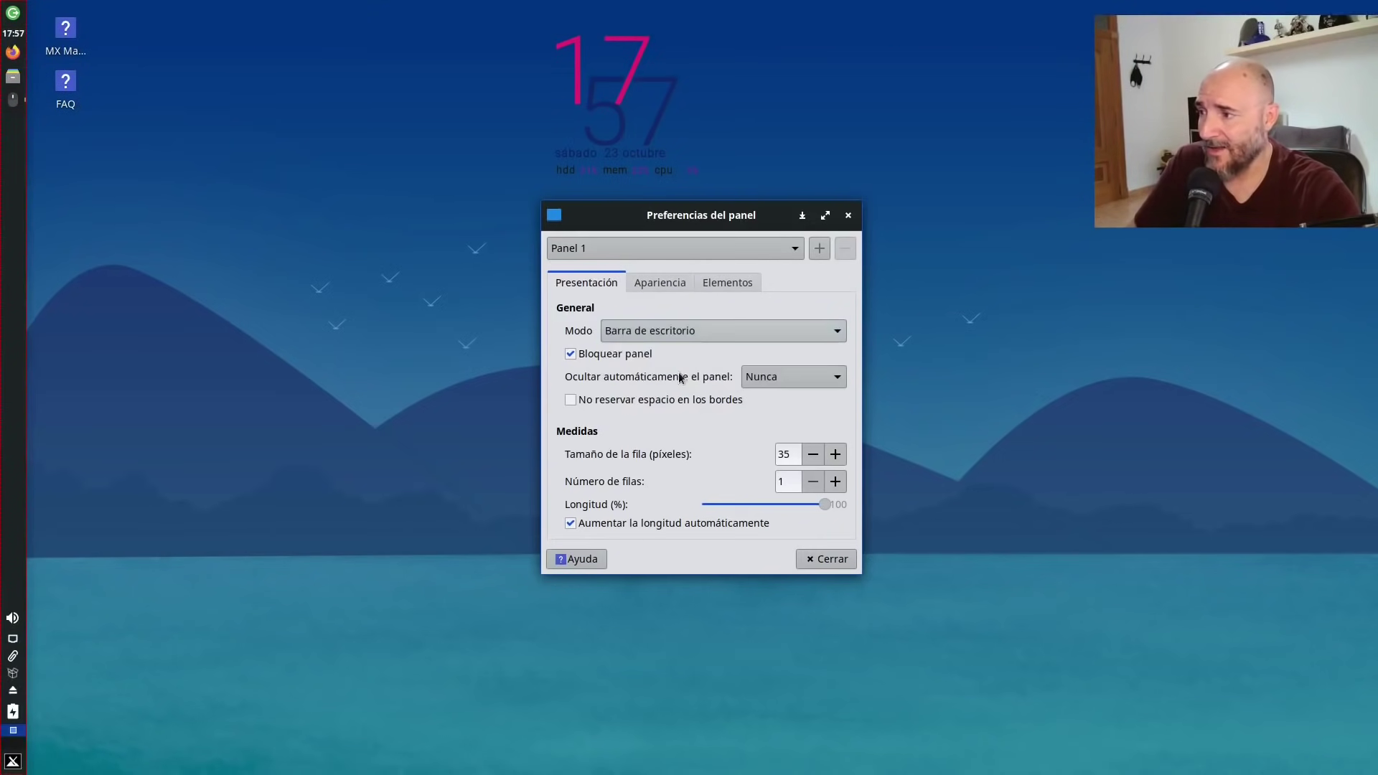
{"action": "left_click", "coordinate": [671, 284]}
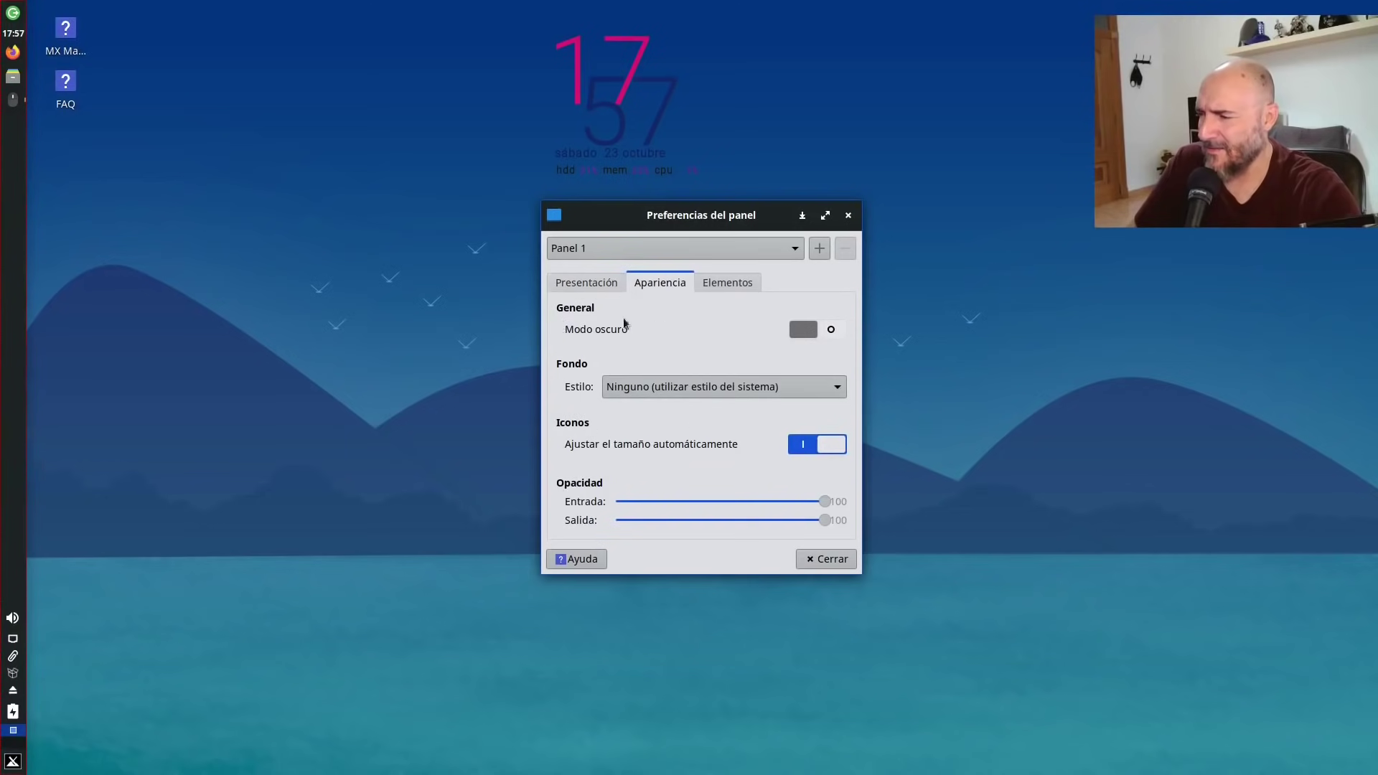
{"action": "left_click", "coordinate": [831, 329]}
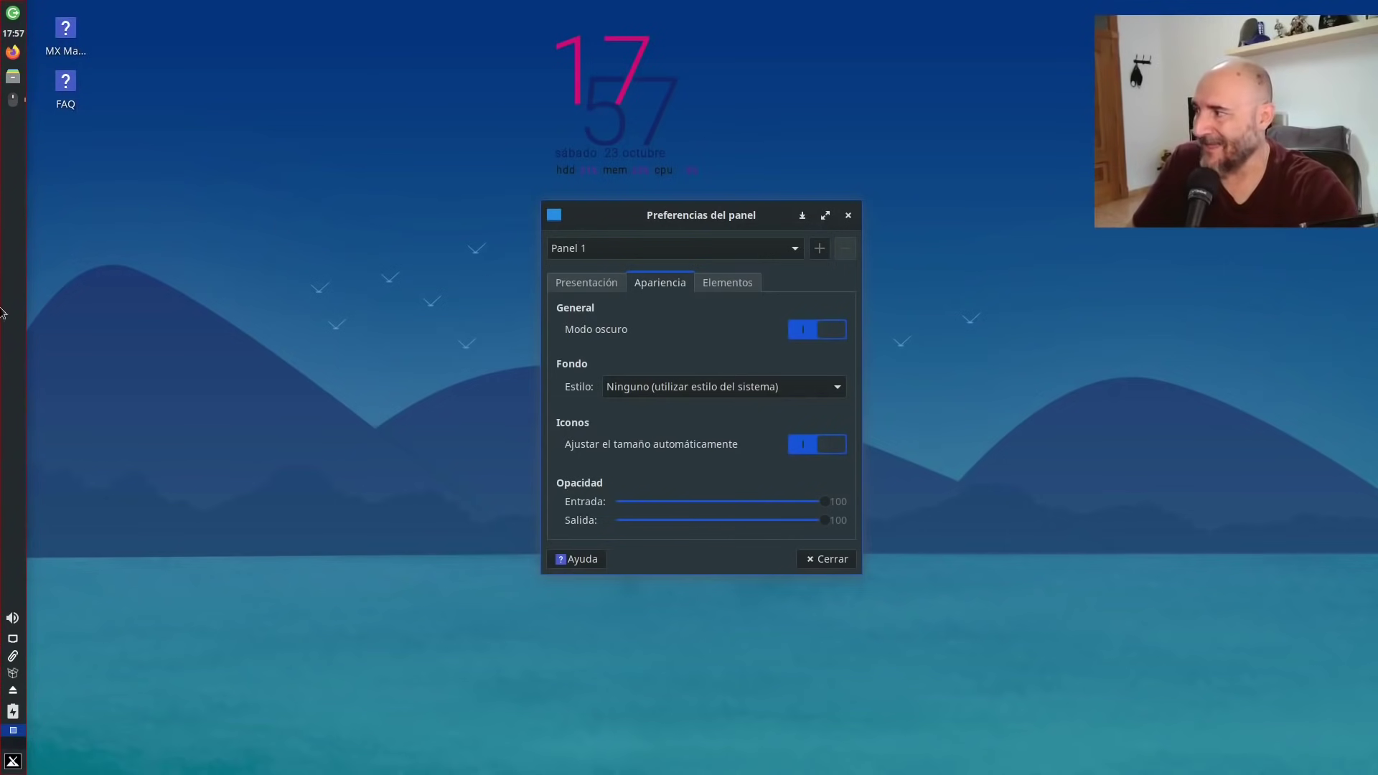
Open the home folder from the new panel to test it, then close Thunar.
{"action": "left_click", "coordinate": [14, 80]}
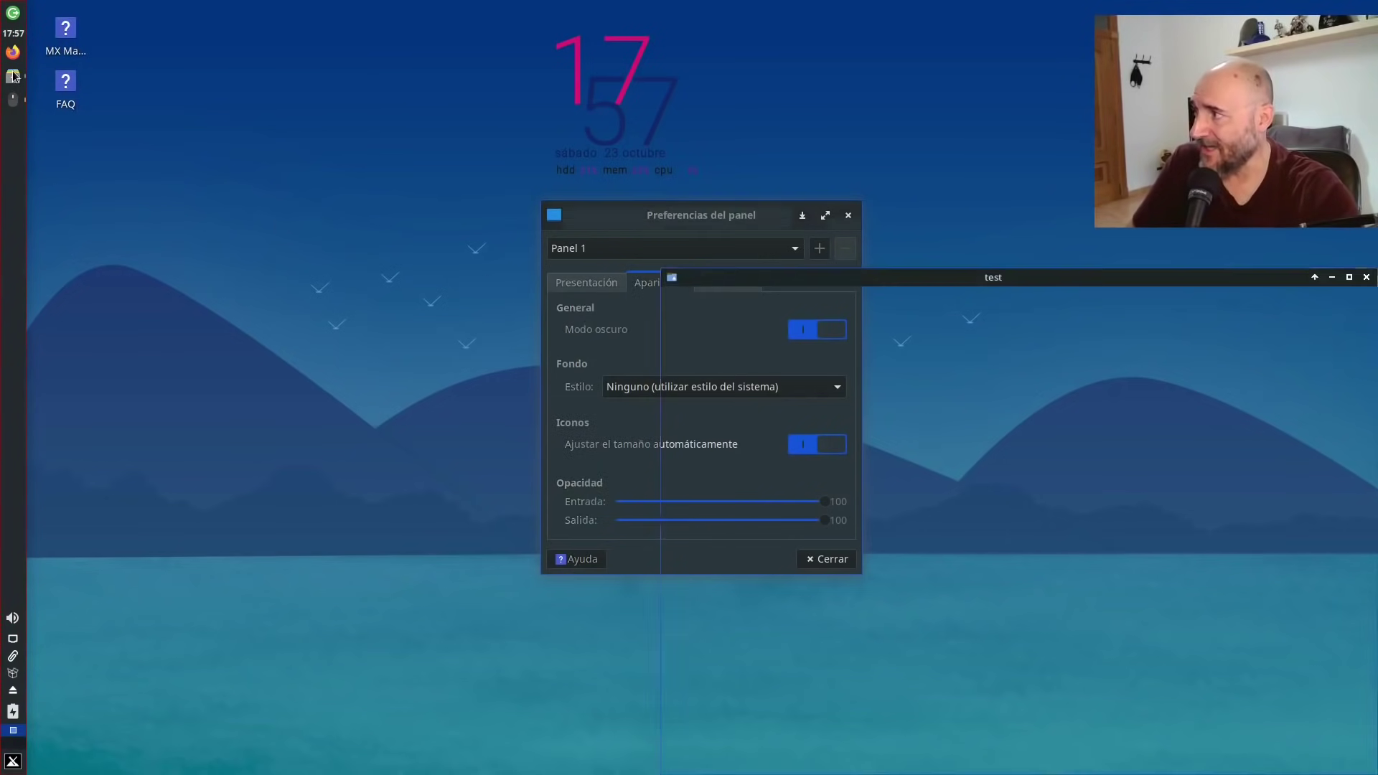
{"action": "left_click_drag", "start_coordinate": [927, 277], "coordinate": [685, 105]}
{"action": "left_click", "coordinate": [867, 104]}
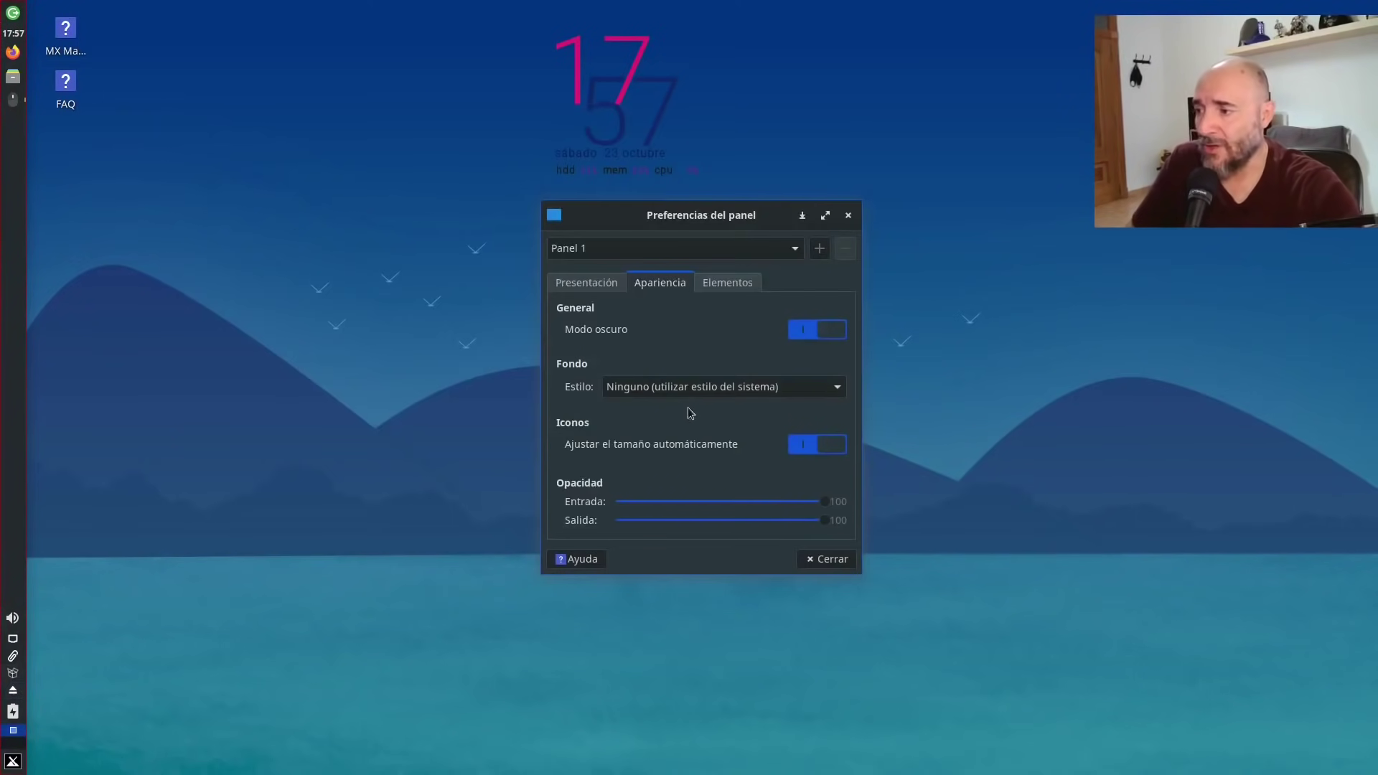
Set the panel's Ocultar automáticamente el panel option to Inteligentemente.
{"action": "left_click", "coordinate": [718, 283]}
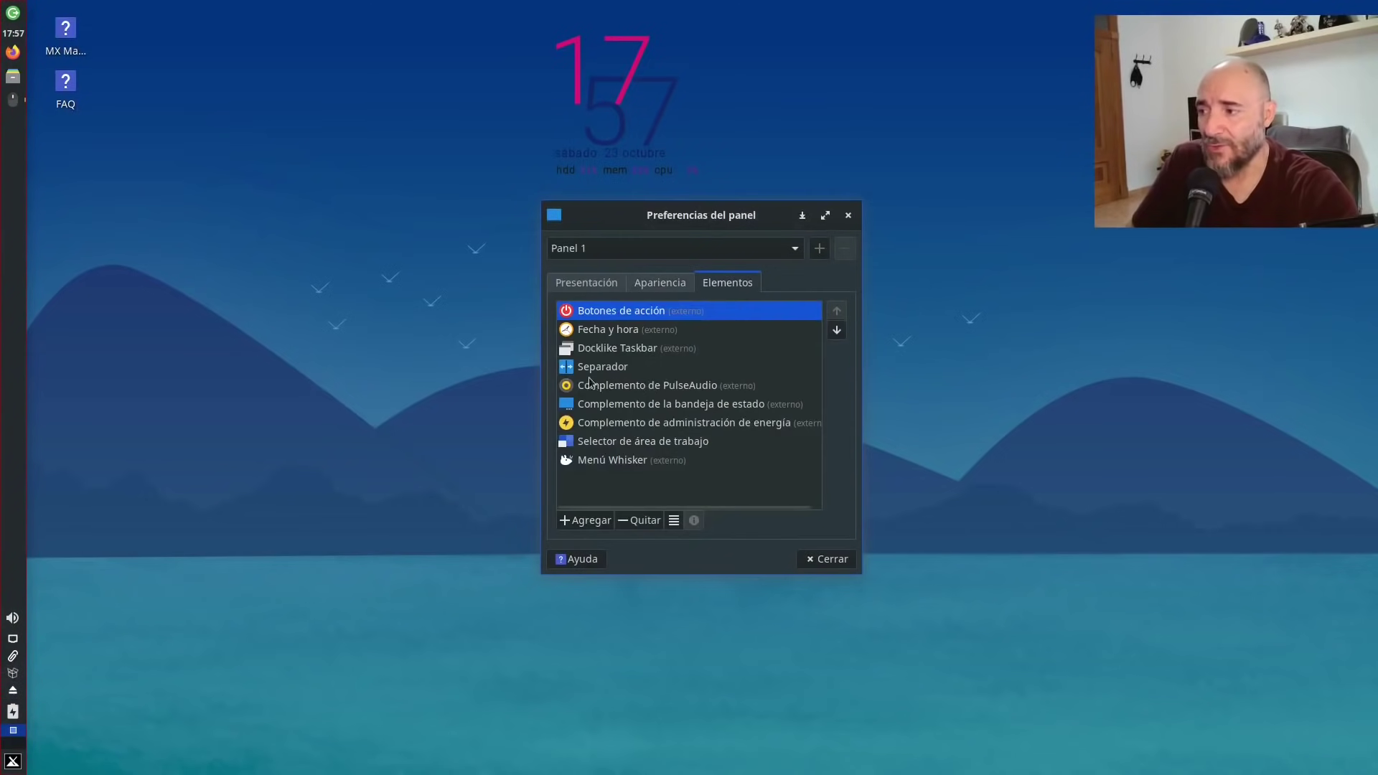
{"action": "left_click", "coordinate": [585, 284]}
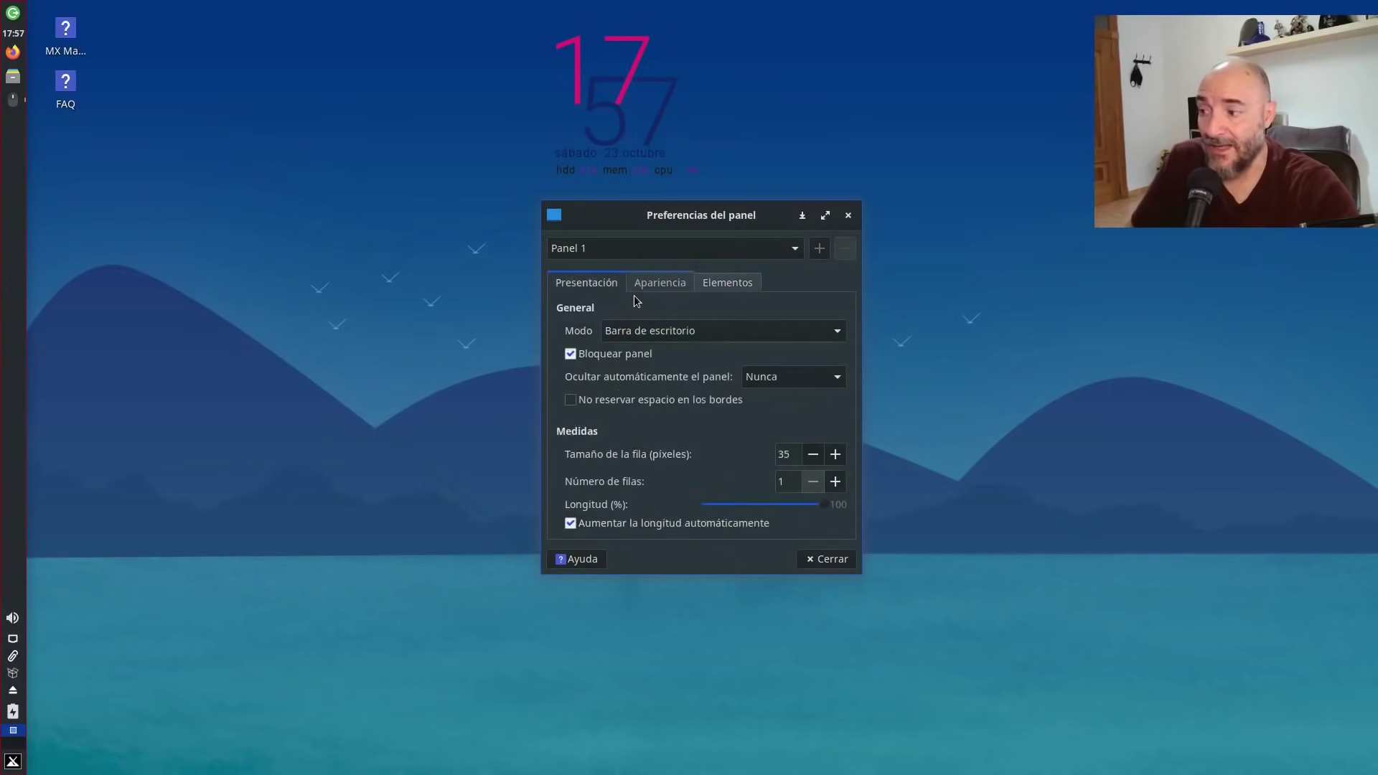
{"action": "left_click", "coordinate": [728, 283]}
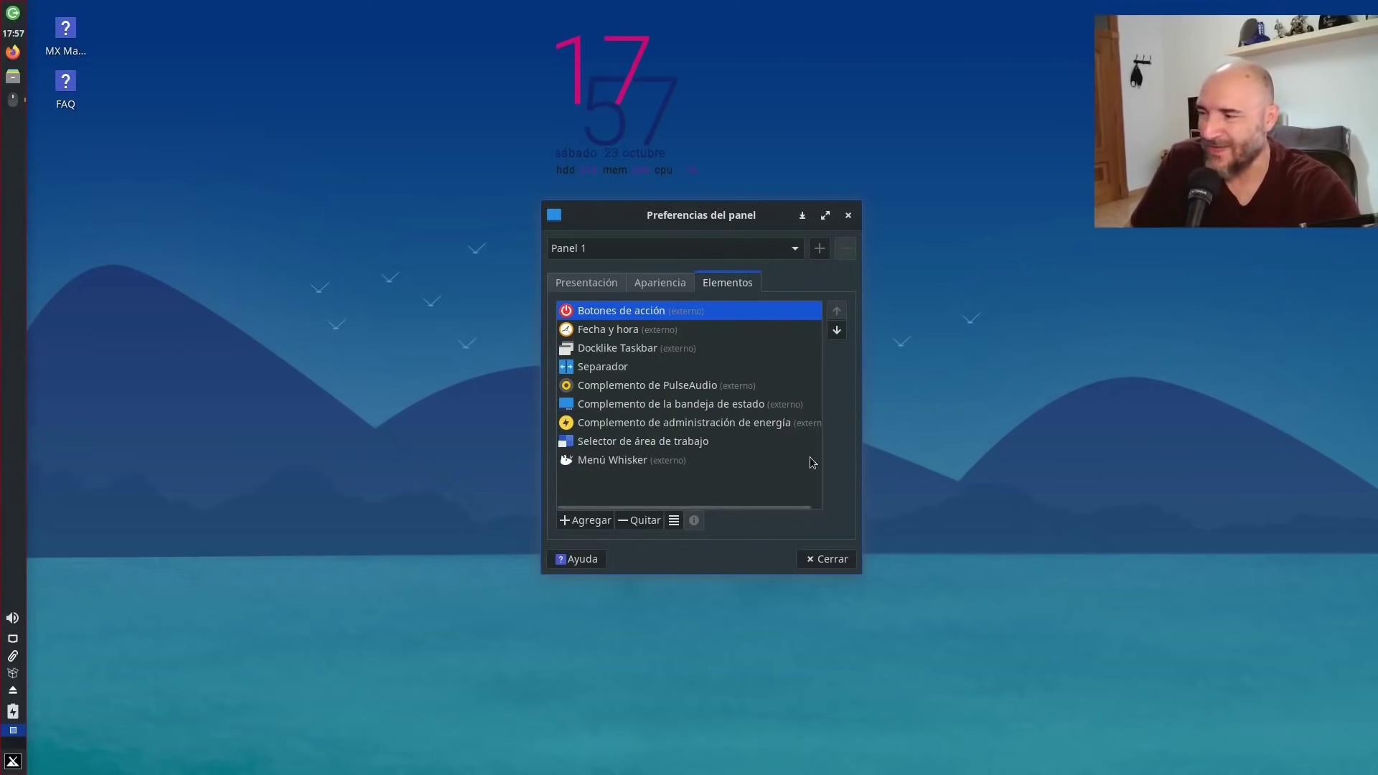
{"action": "left_click", "coordinate": [602, 288]}
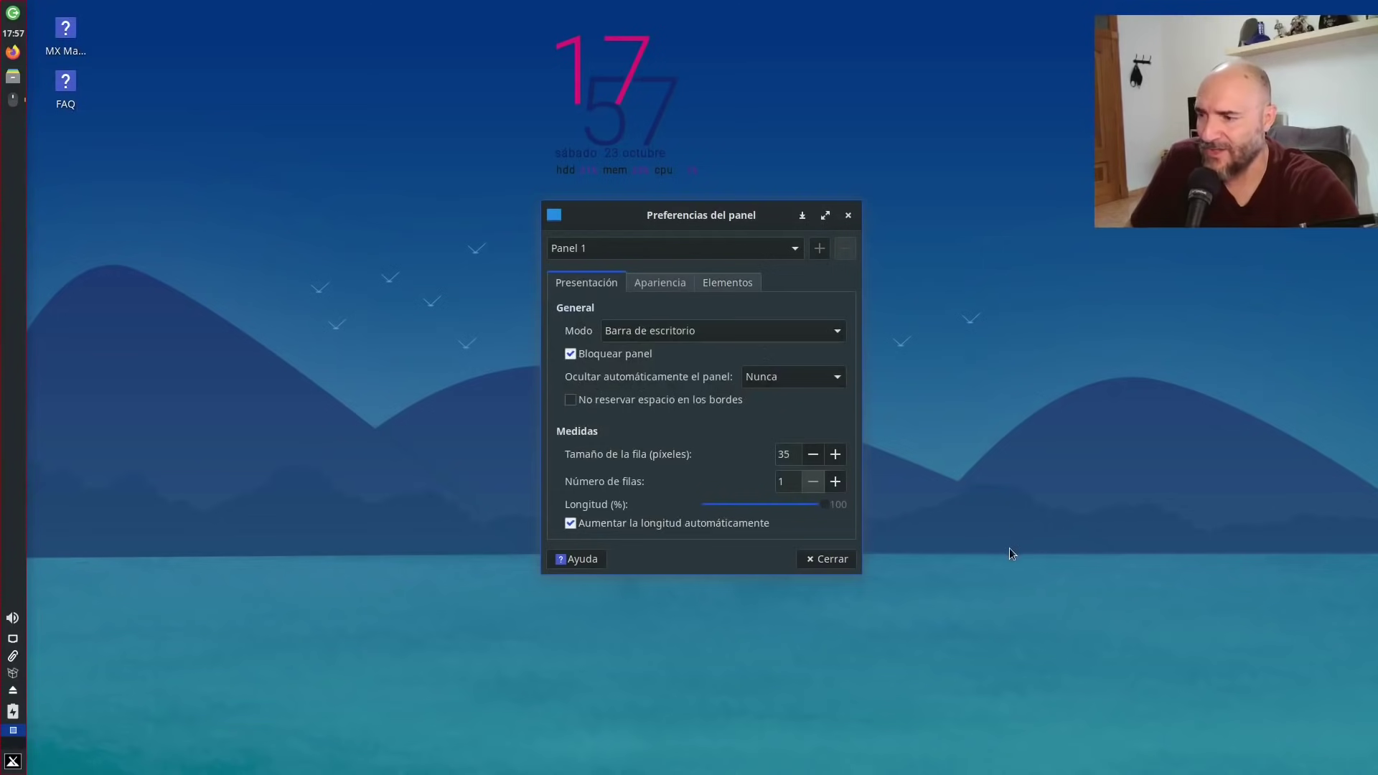
{"action": "left_click", "coordinate": [797, 381]}
{"action": "left_click", "coordinate": [790, 399]}
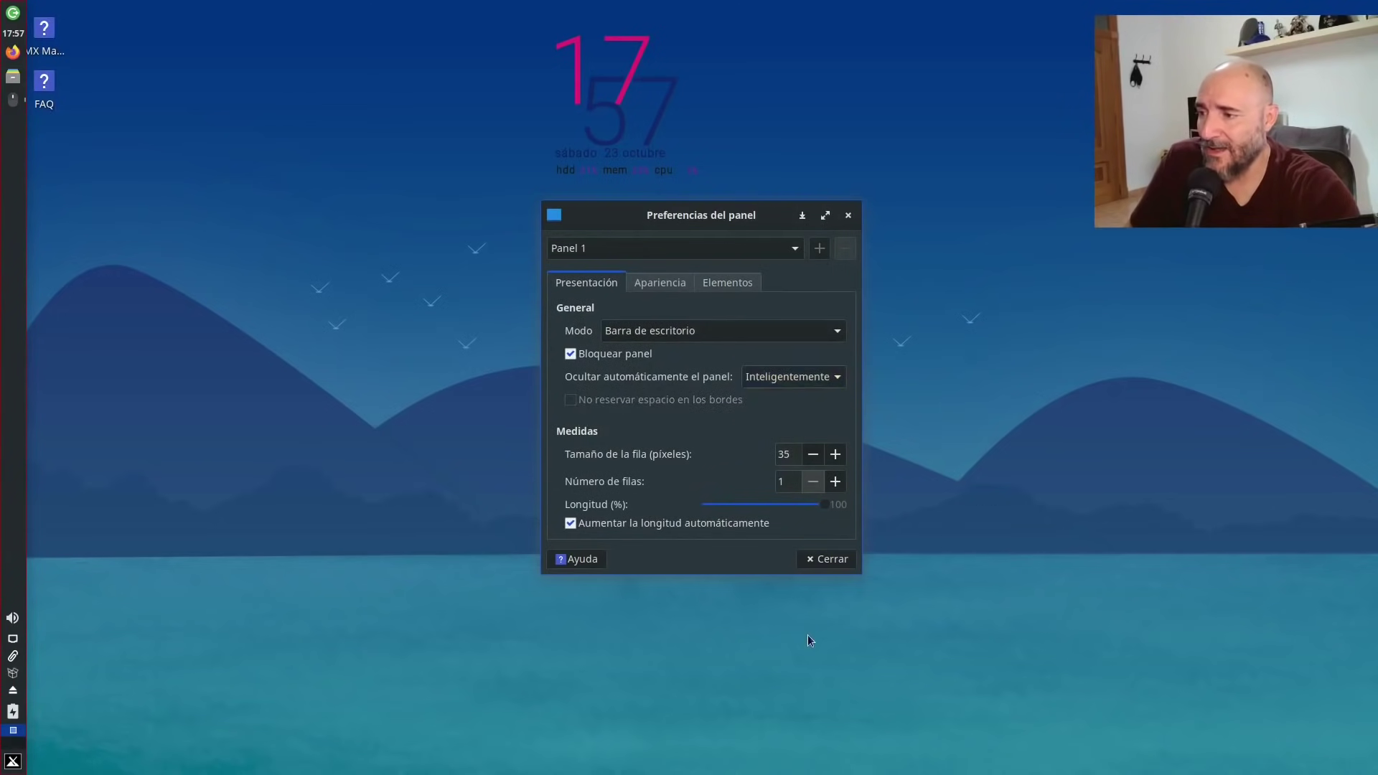
{"action": "left_click_drag", "start_coordinate": [705, 218], "coordinate": [719, 296]}
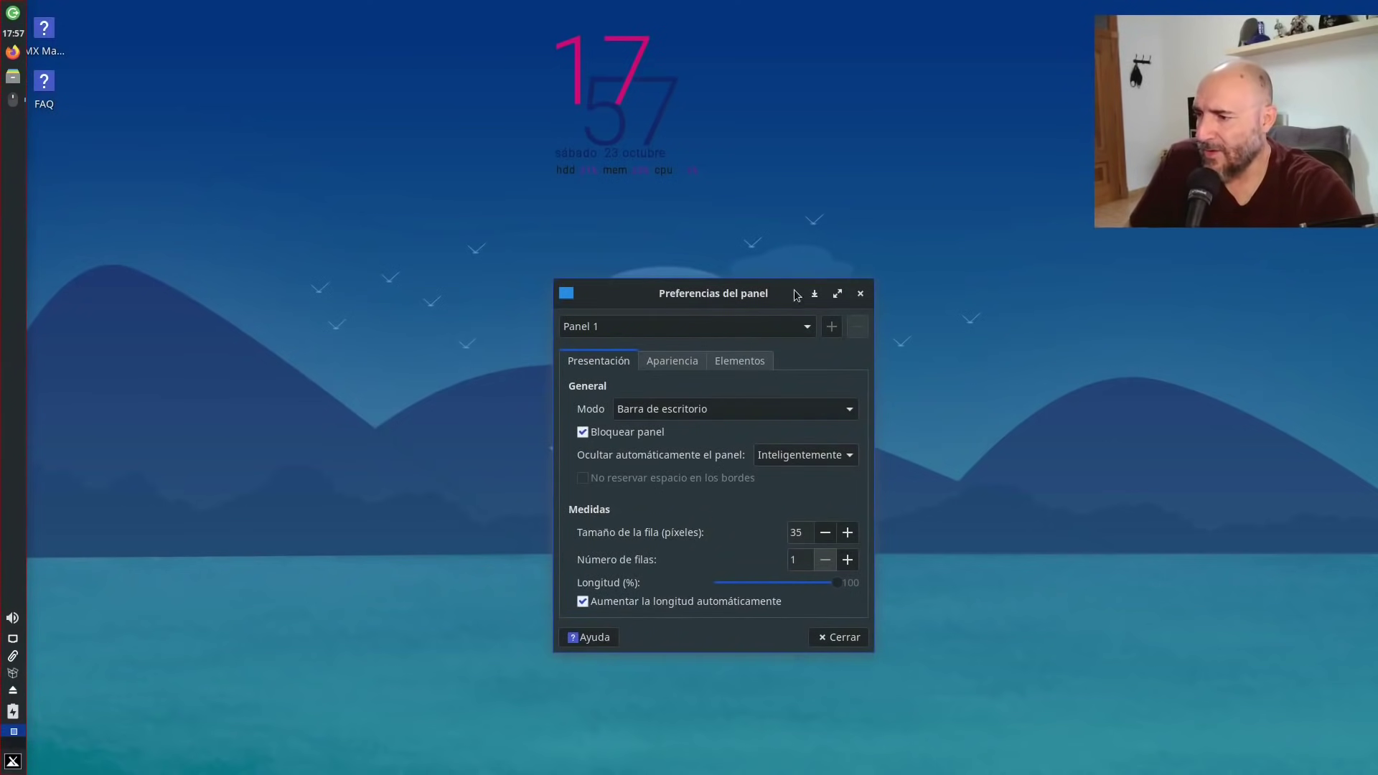
Switch the panel to Horizontal mode and move the Separador item along it.
{"action": "left_click", "coordinate": [675, 411]}
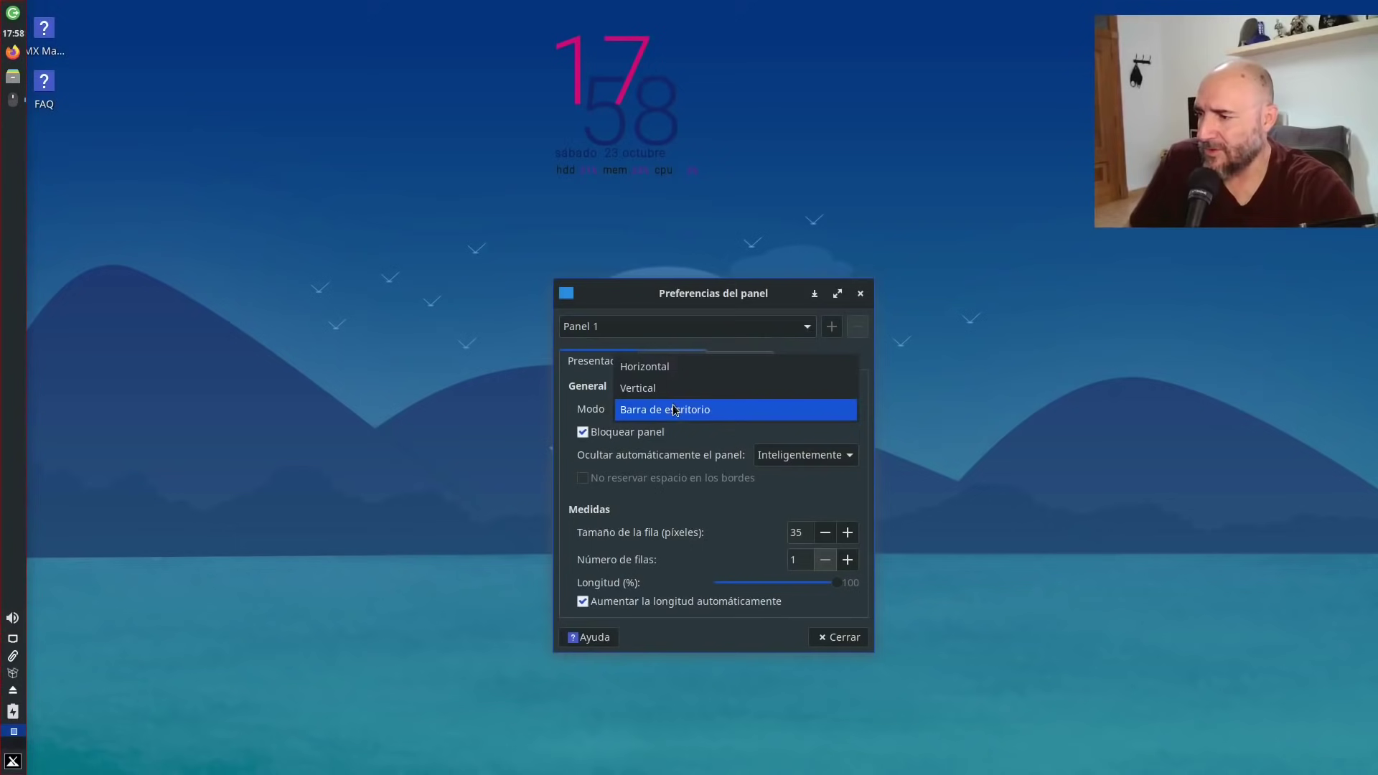
{"action": "left_click", "coordinate": [645, 366]}
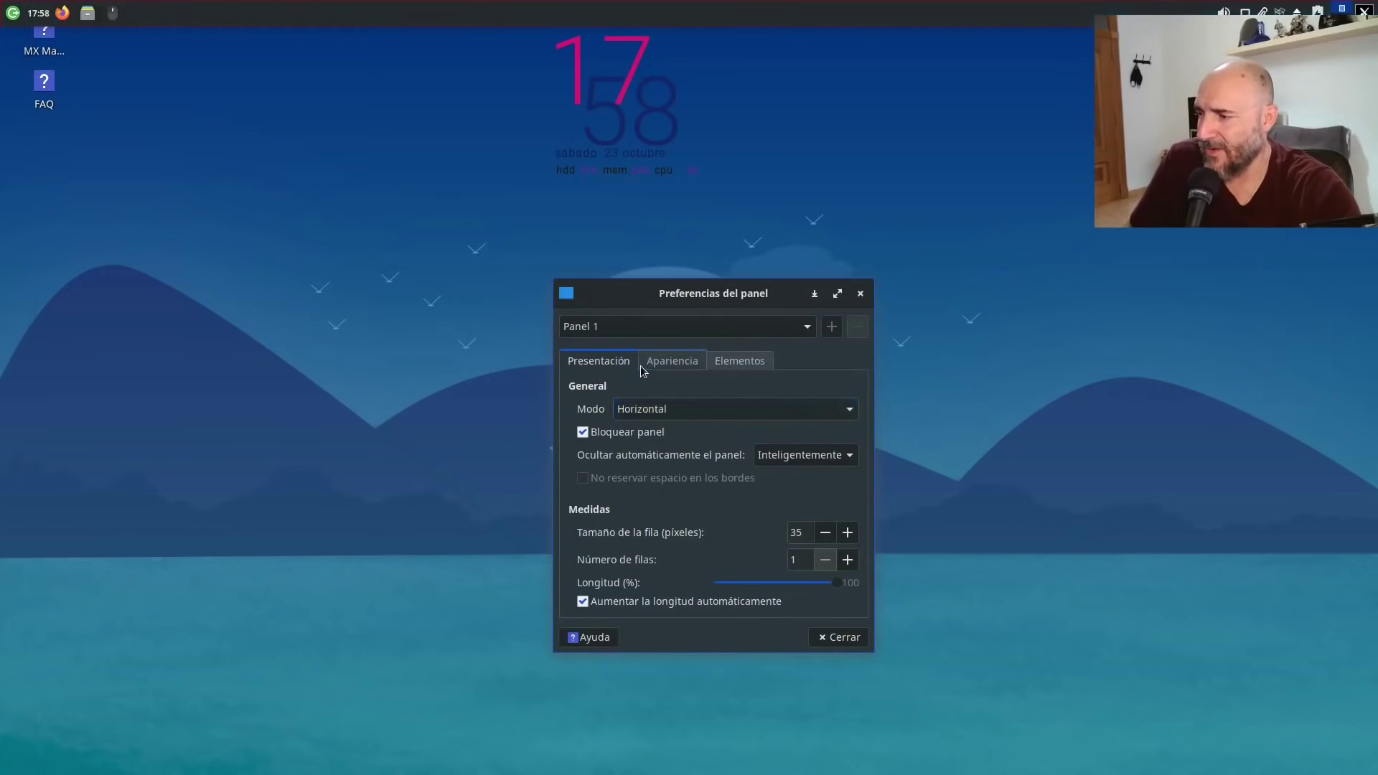
{"action": "right_click", "coordinate": [618, 20]}
{"action": "left_click", "coordinate": [657, 323]}
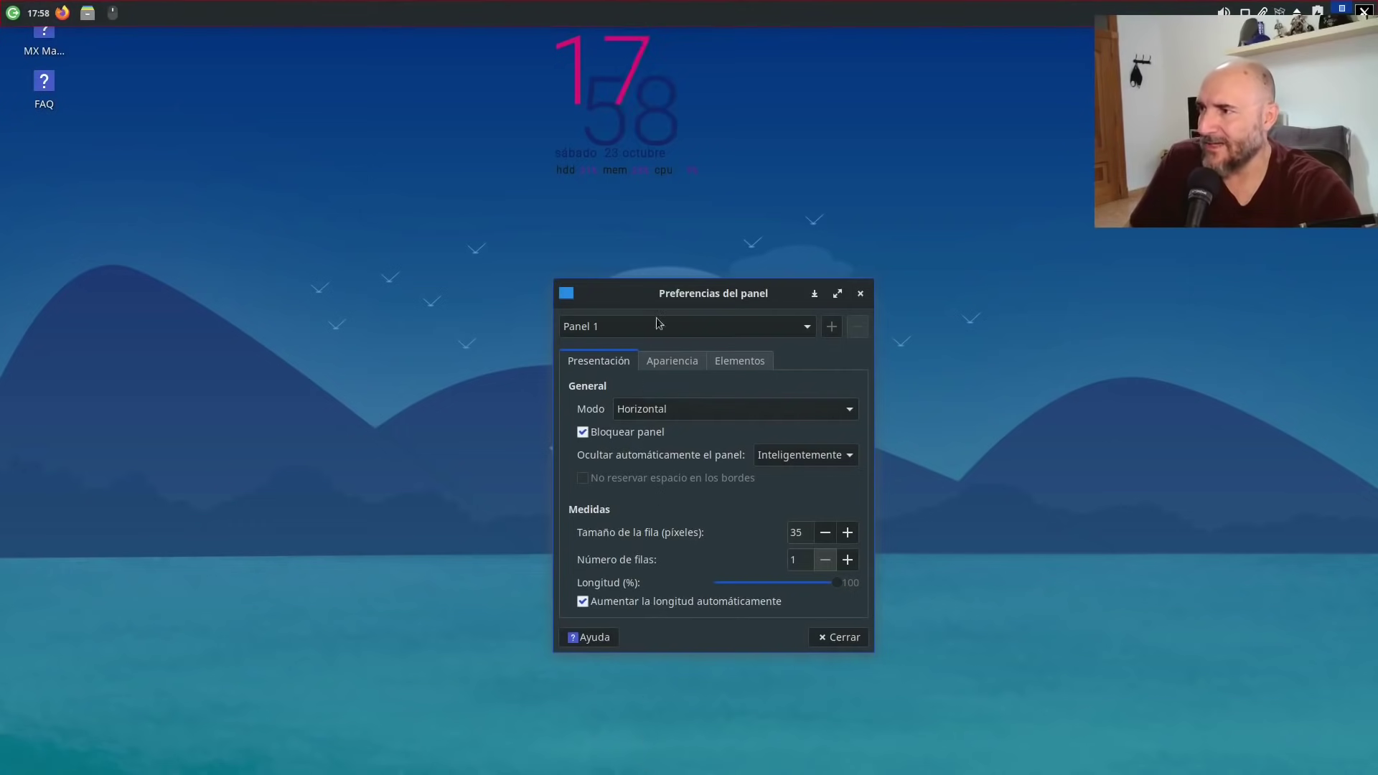
{"action": "right_click", "coordinate": [697, 23]}
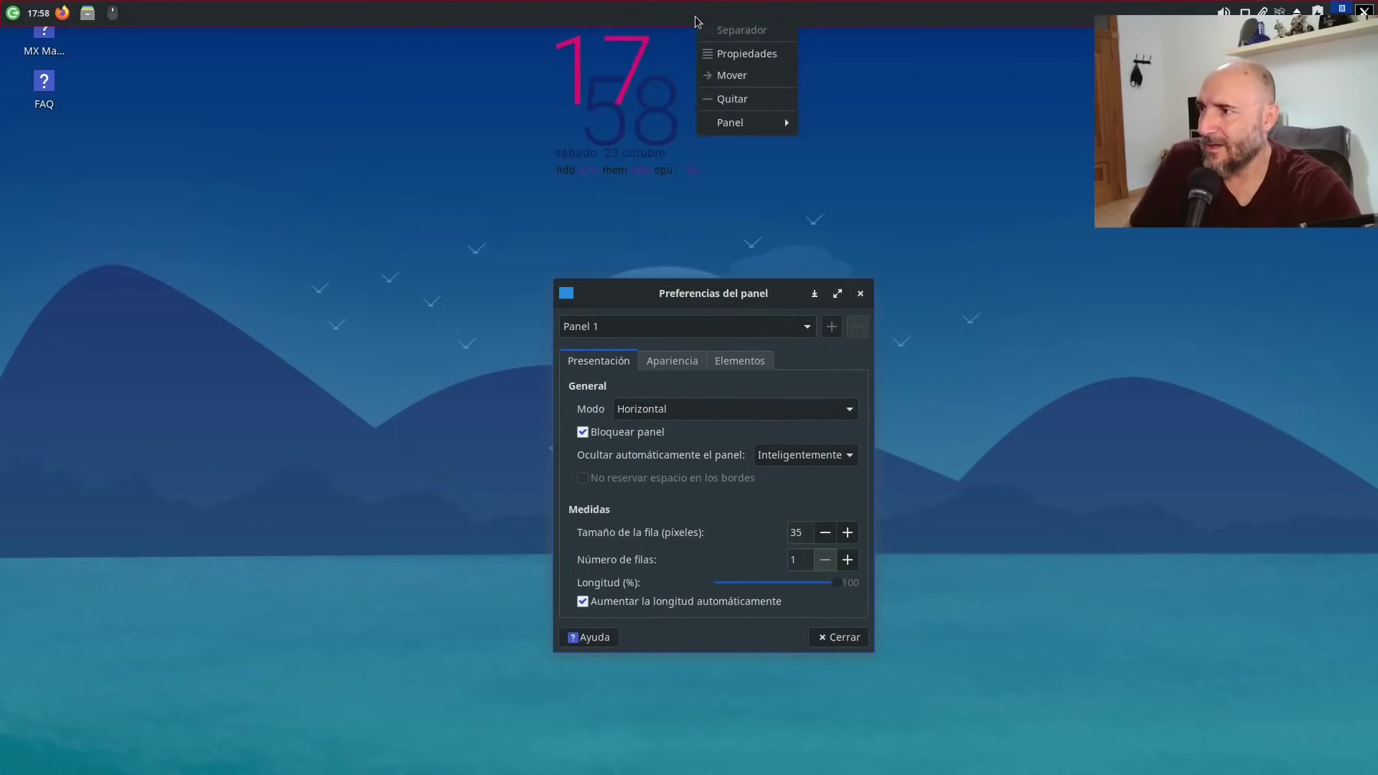
{"action": "left_click", "coordinate": [733, 75]}
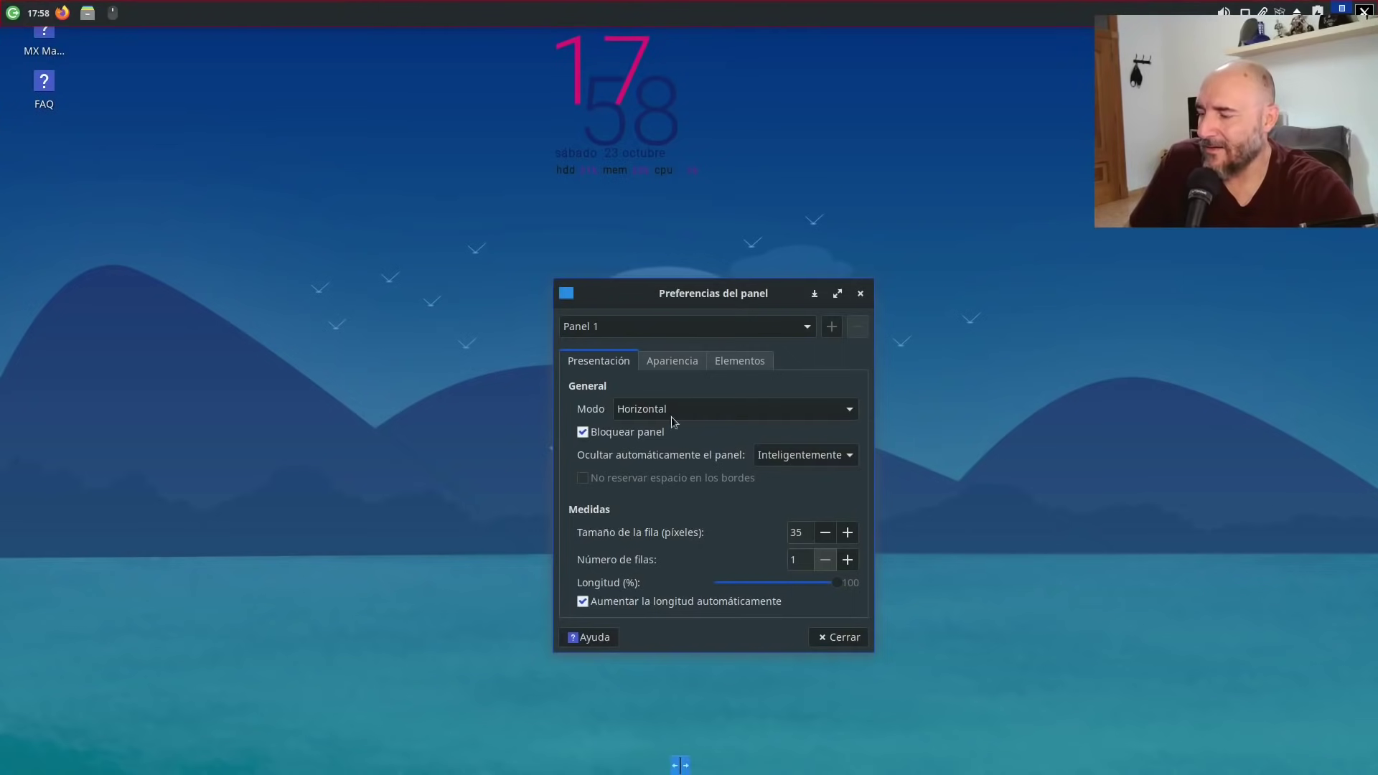
{"action": "left_click", "coordinate": [691, 20]}
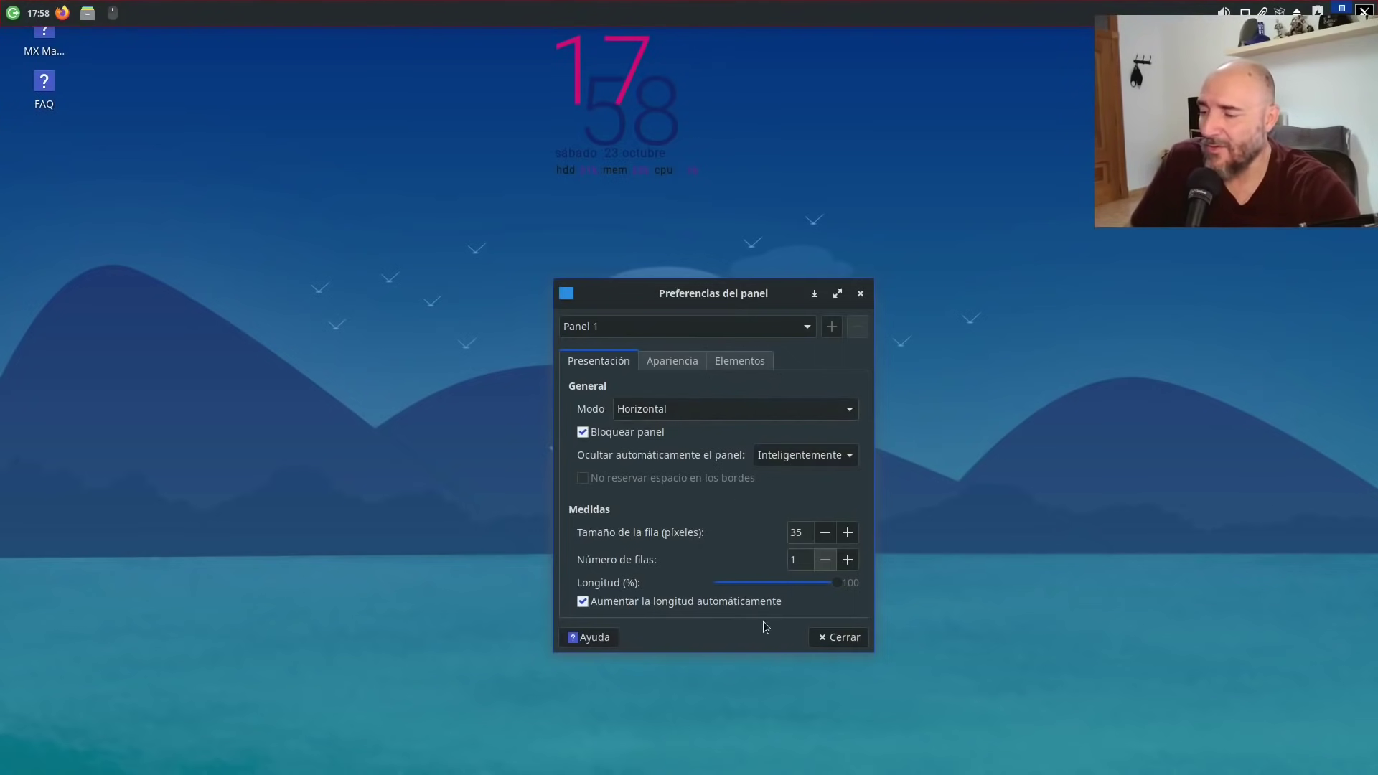
Return the panel Modo to Barra de escritorio and close the panel preferences.
{"action": "left_click", "coordinate": [698, 410]}
{"action": "left_click", "coordinate": [648, 453]}
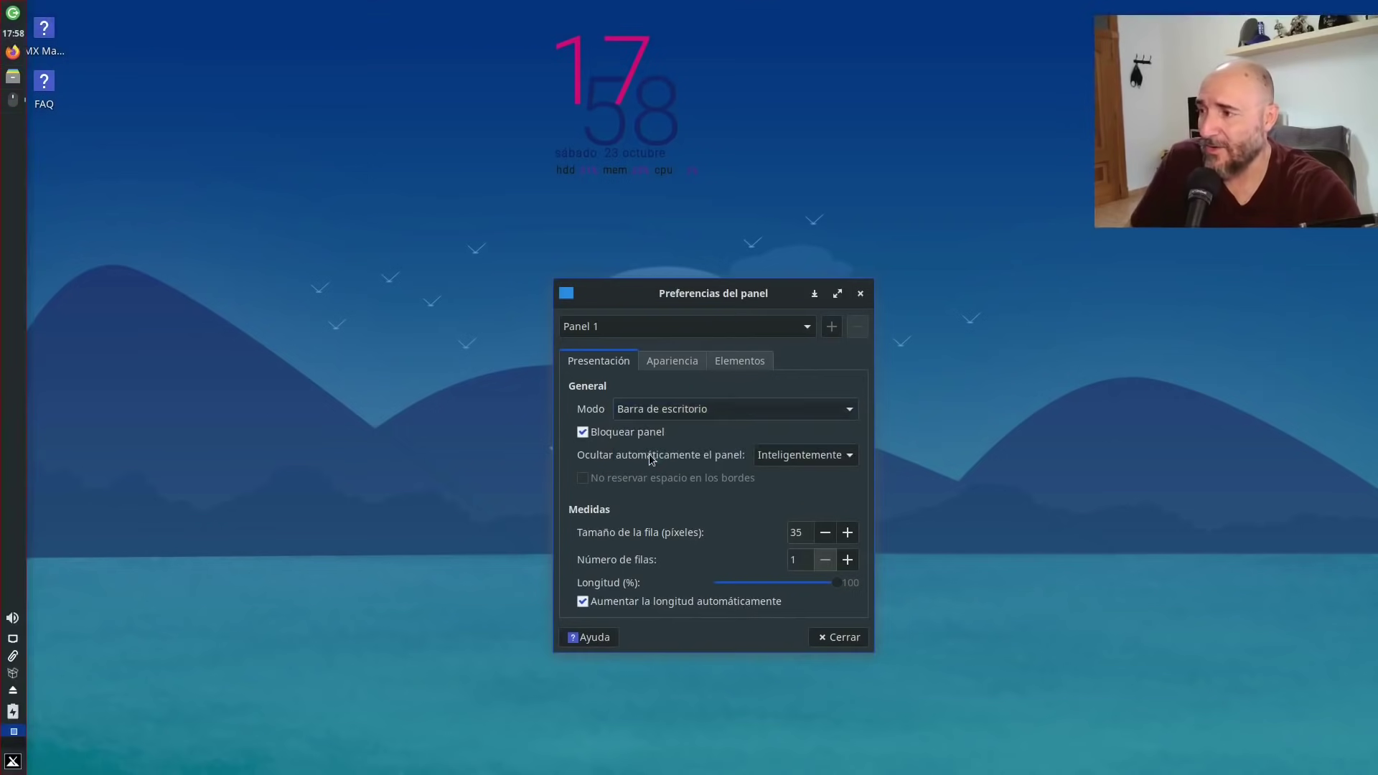
{"action": "left_click", "coordinate": [842, 638]}
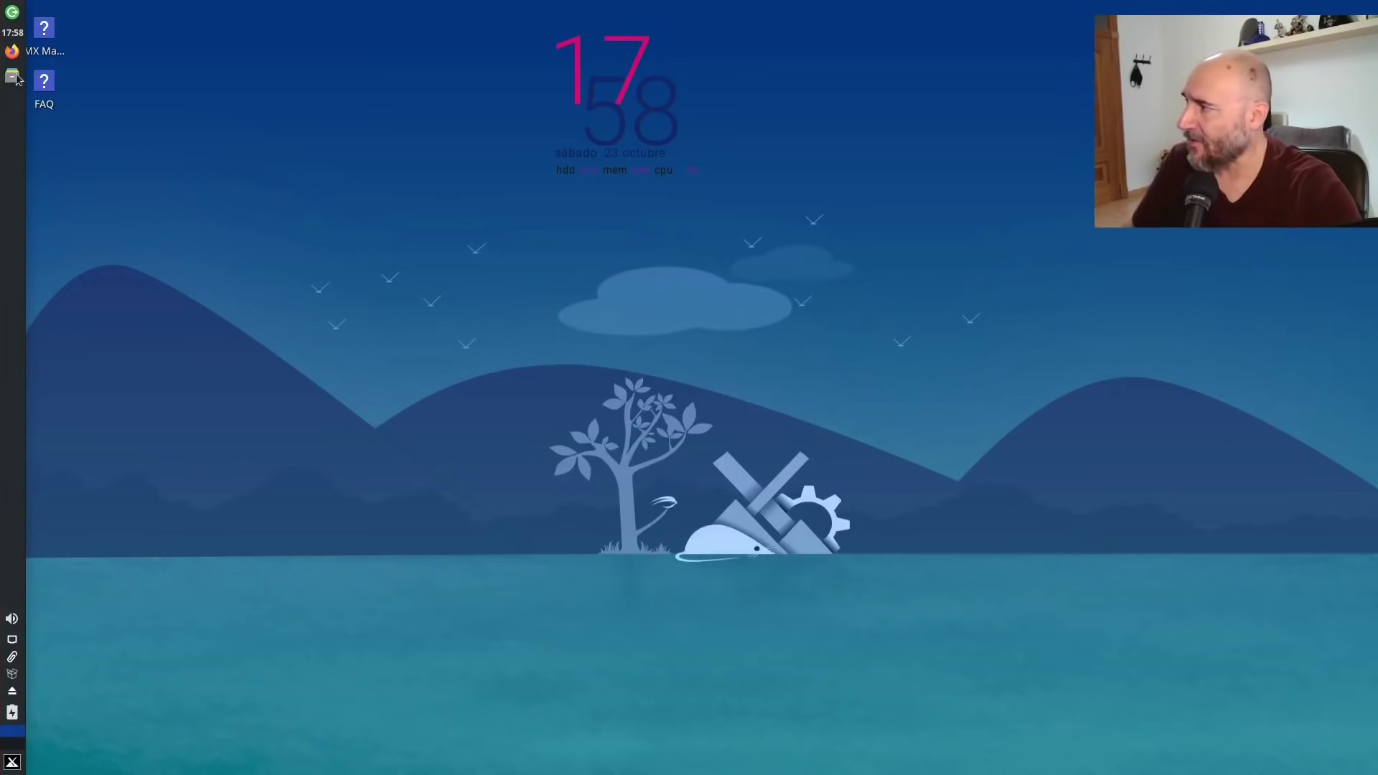
Cancel the log-out dialog from the panel's logout icon, then open the Whisker menu.
{"action": "left_click", "coordinate": [12, 12]}
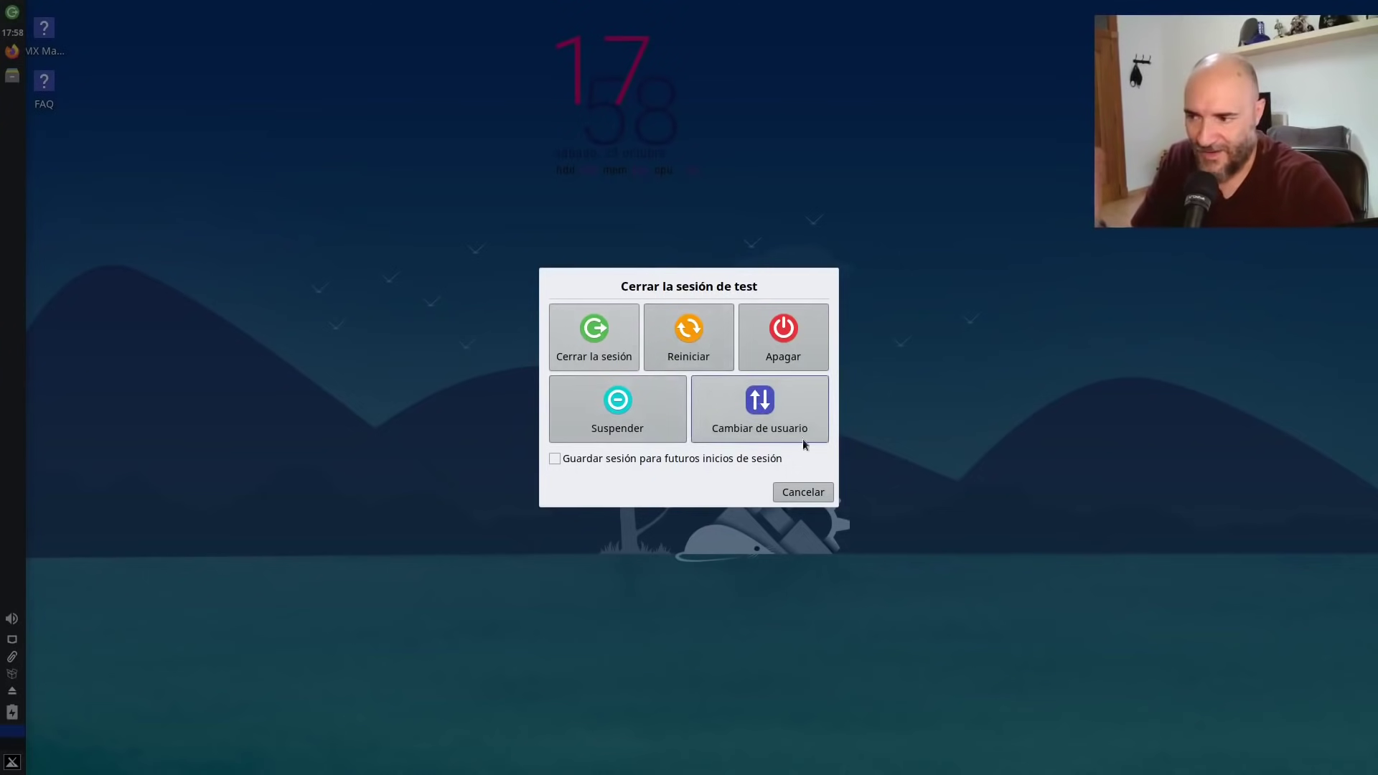
{"action": "left_click", "coordinate": [806, 494]}
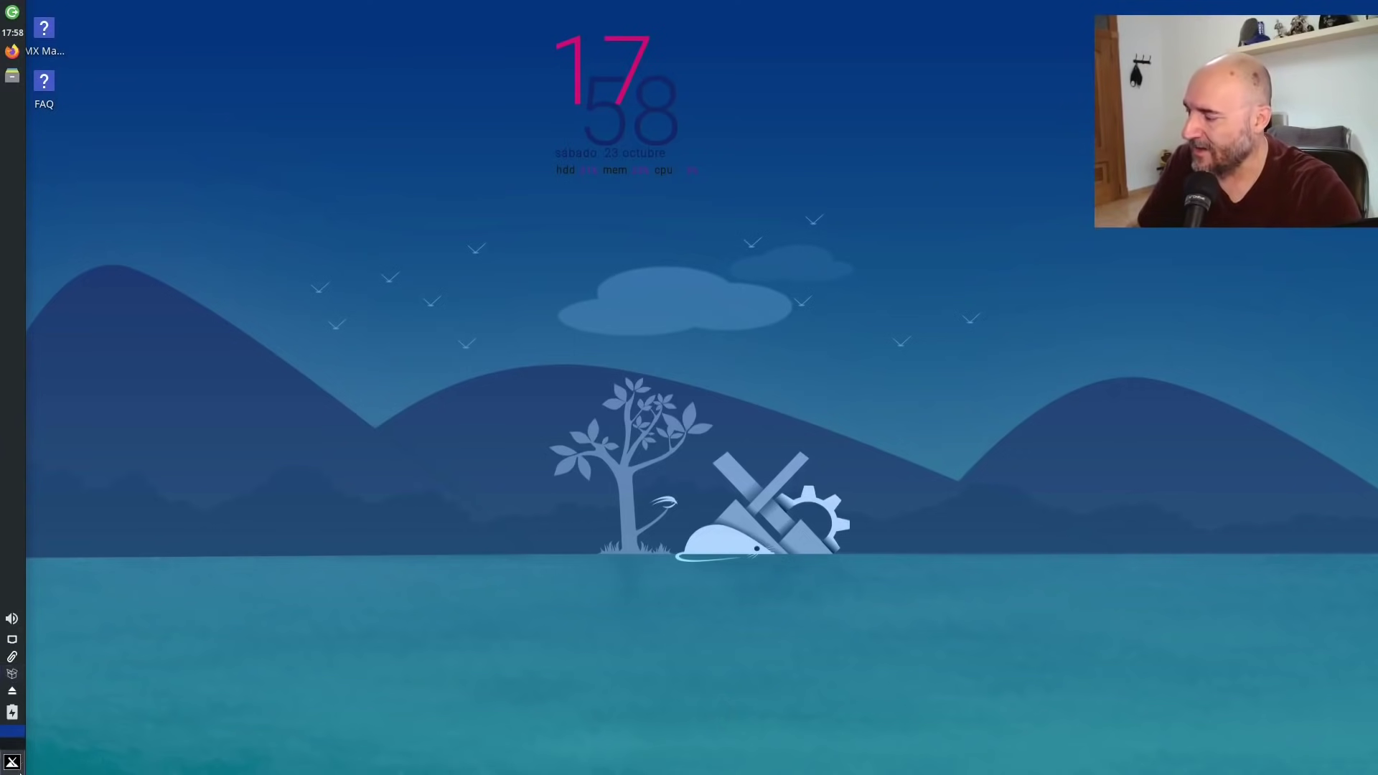
{"action": "left_click", "coordinate": [12, 762]}
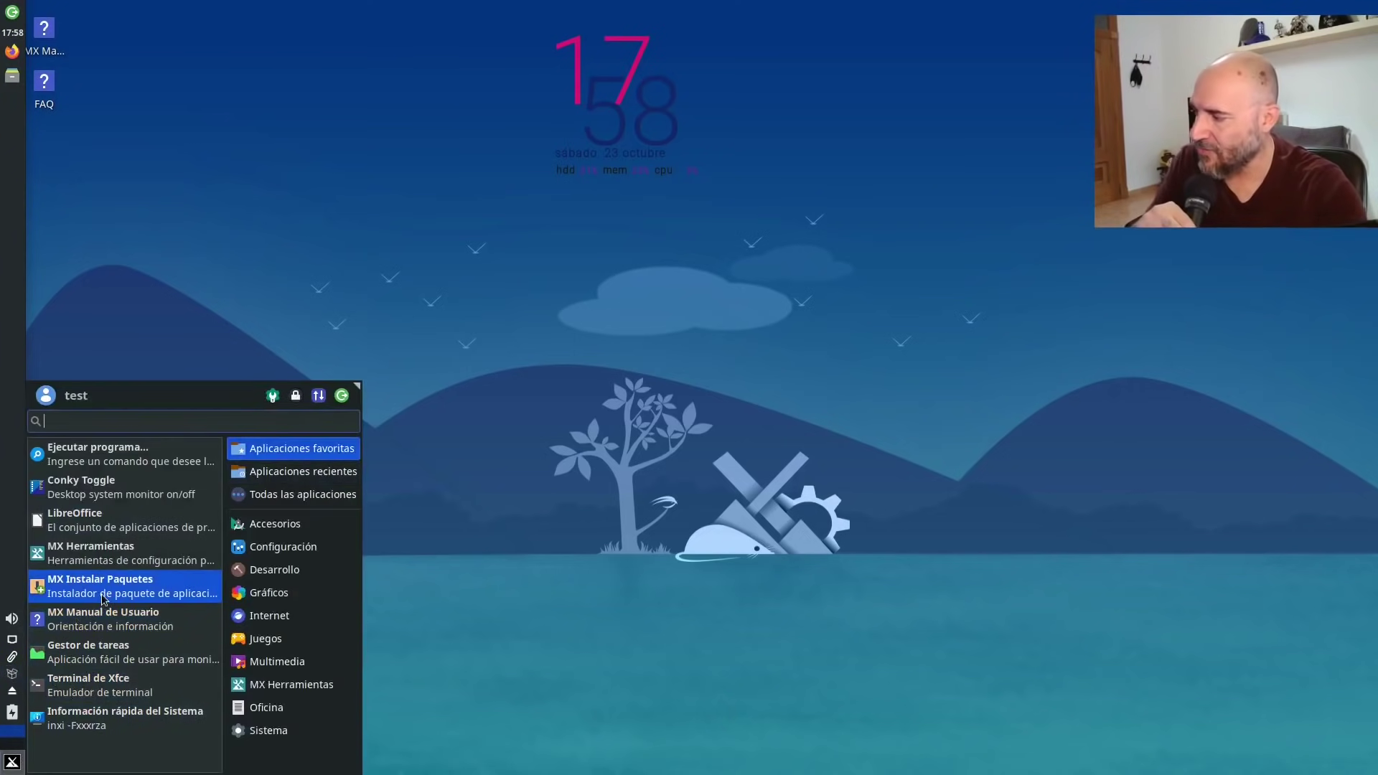
Start a blank LibreOffice Writer document, dismiss Tip of the Day, then quit Writer with Ctrl+Q.
{"action": "left_click", "coordinate": [112, 527]}
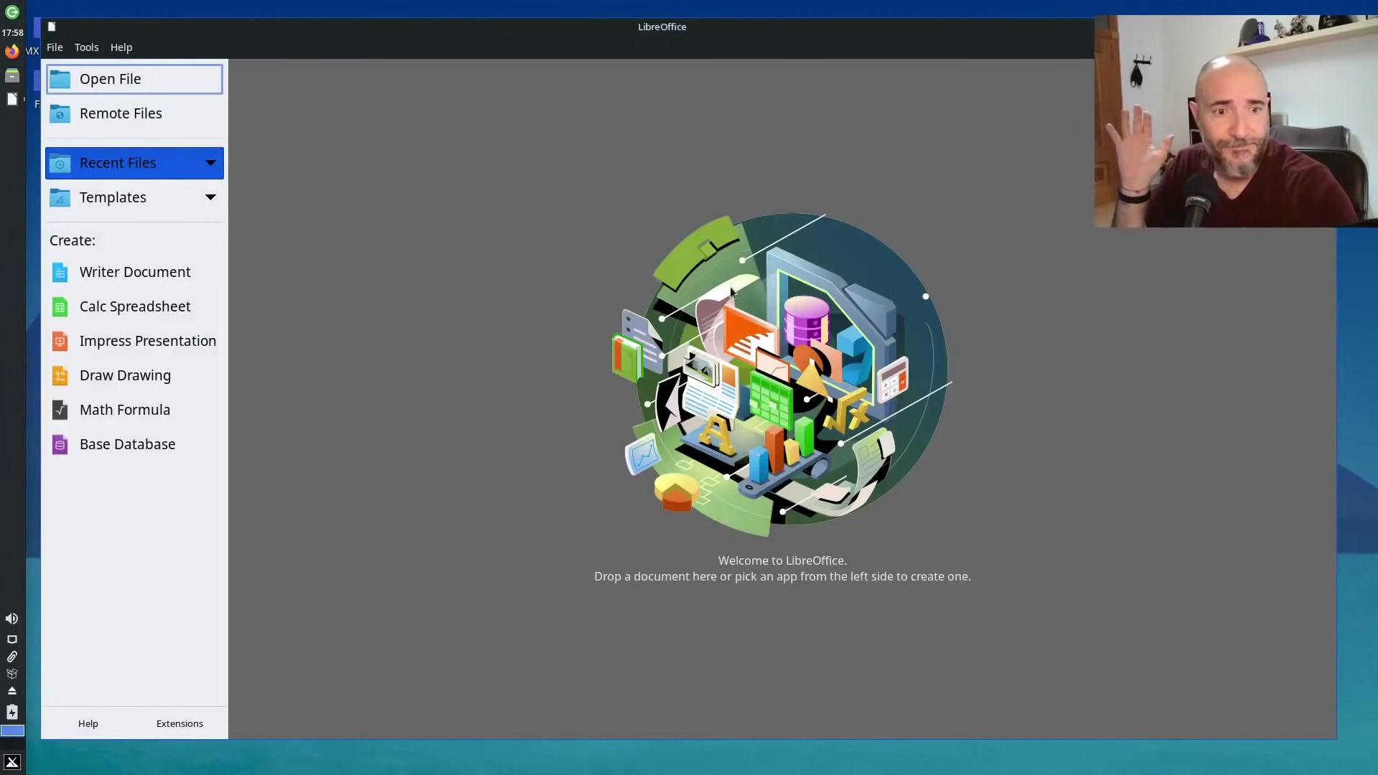
{"action": "left_click", "coordinate": [124, 277]}
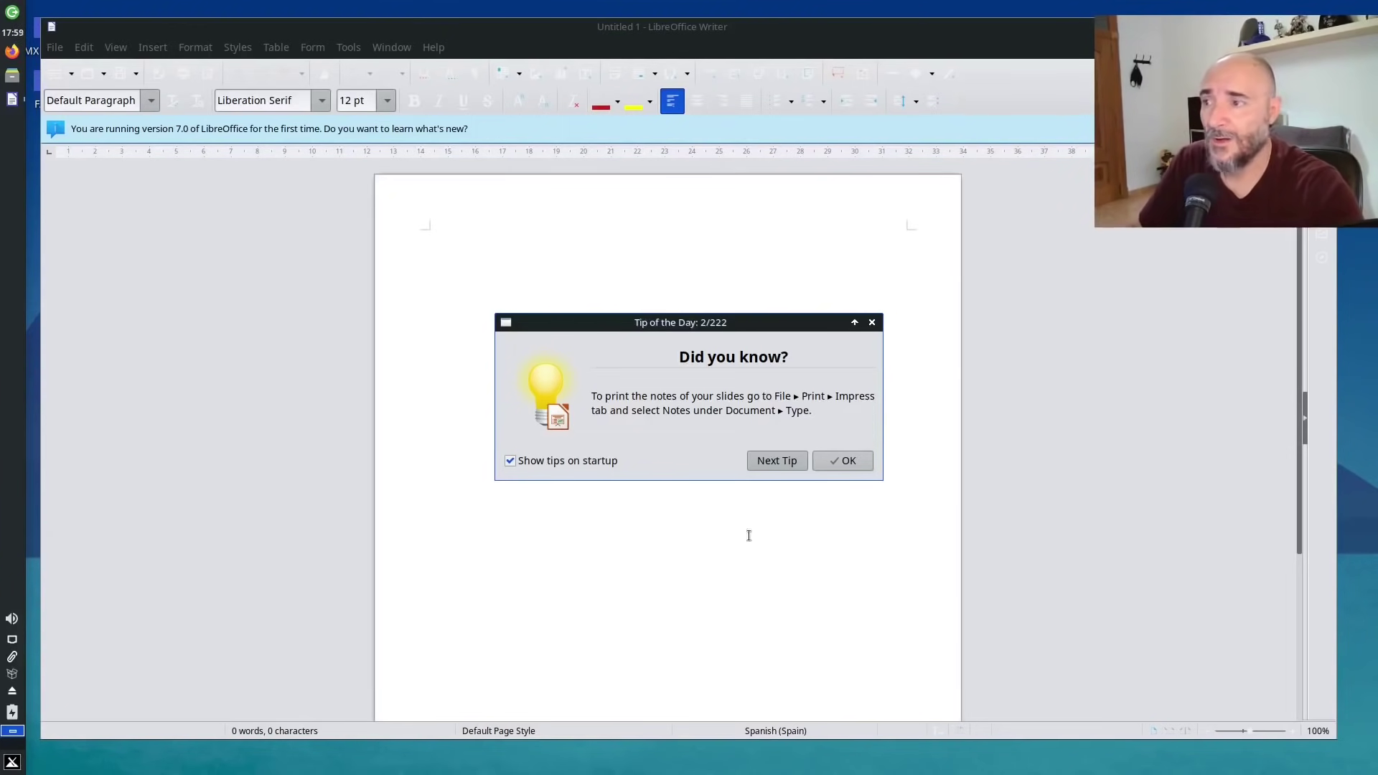
{"action": "left_click", "coordinate": [834, 467]}
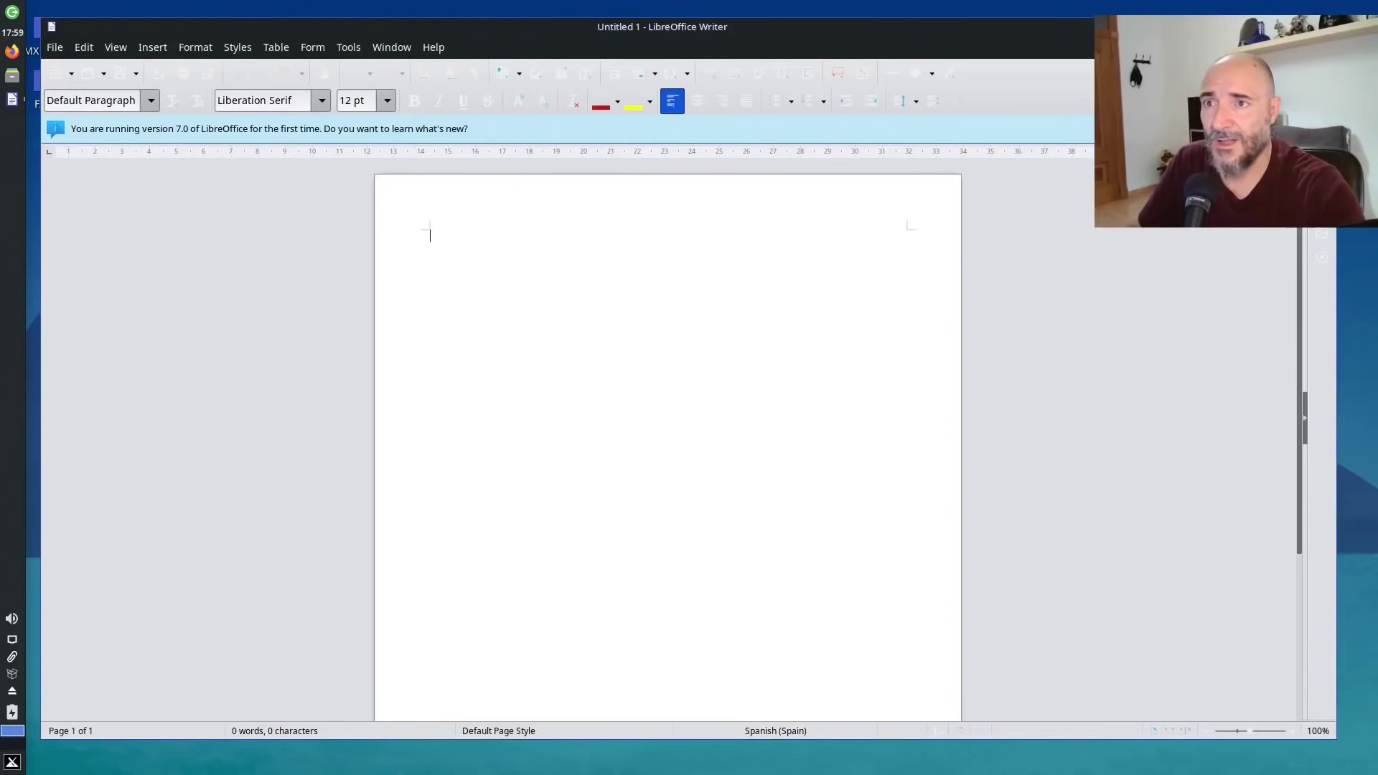
{"action": "key", "text": "ctrl+q"}
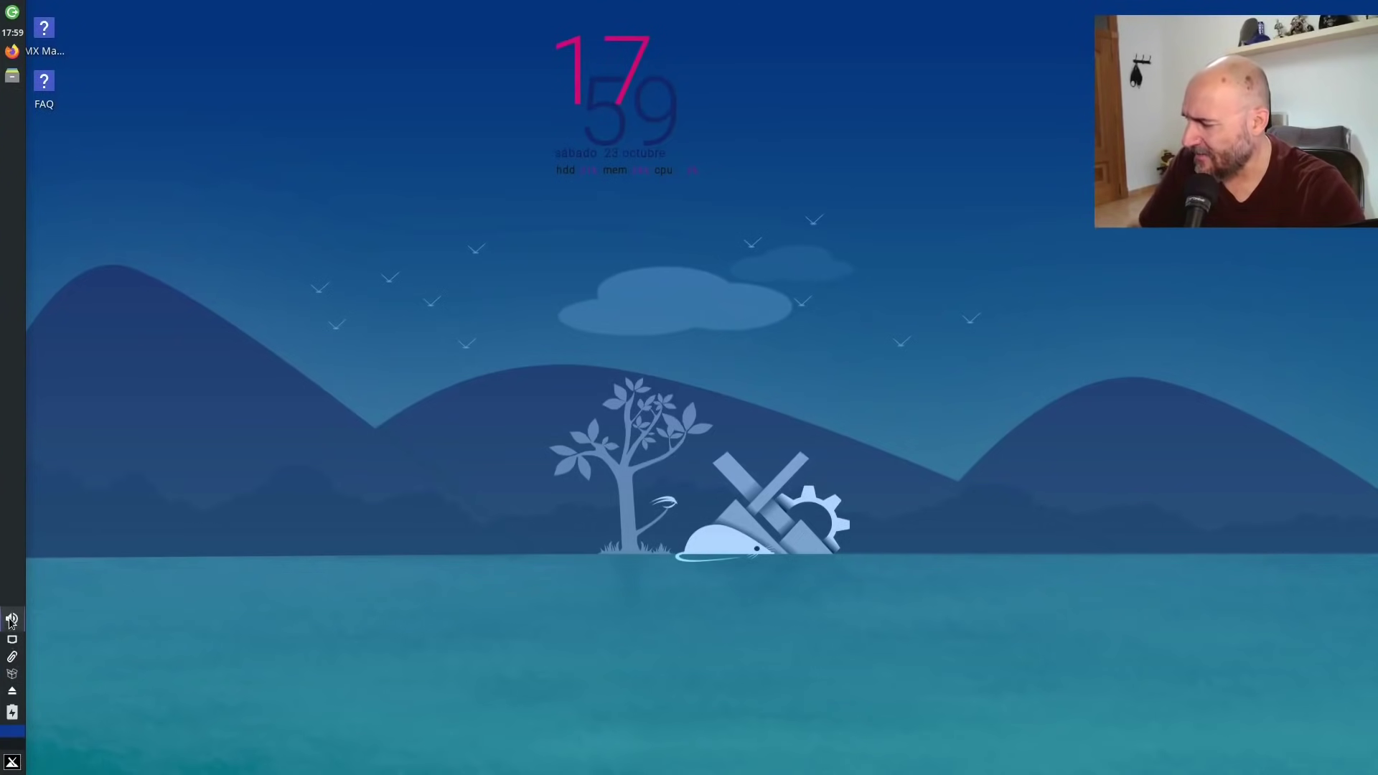
Preview and close the network, Clipman and presentation-mode tray menus, then open the applications menu.
{"action": "mouse_move", "coordinate": [10, 621]}
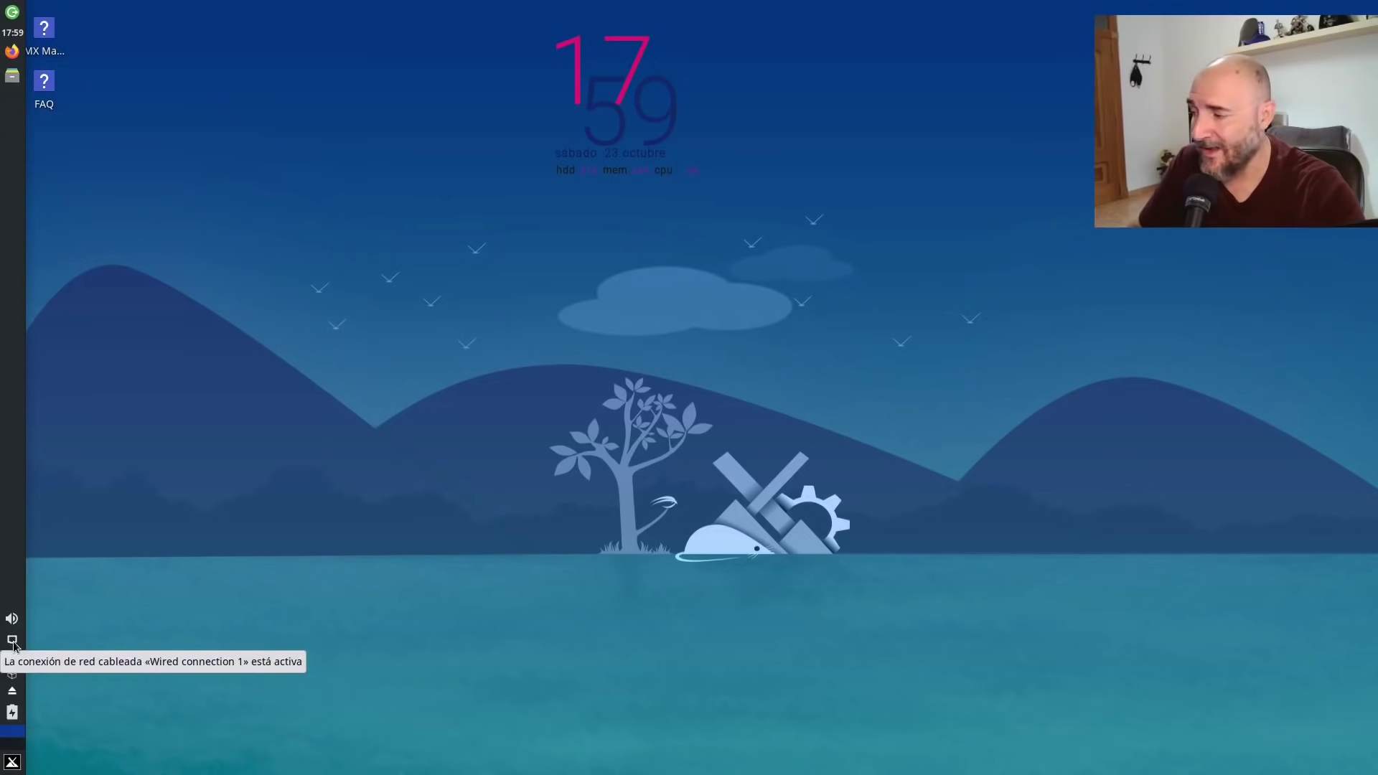
{"action": "left_click", "coordinate": [13, 642]}
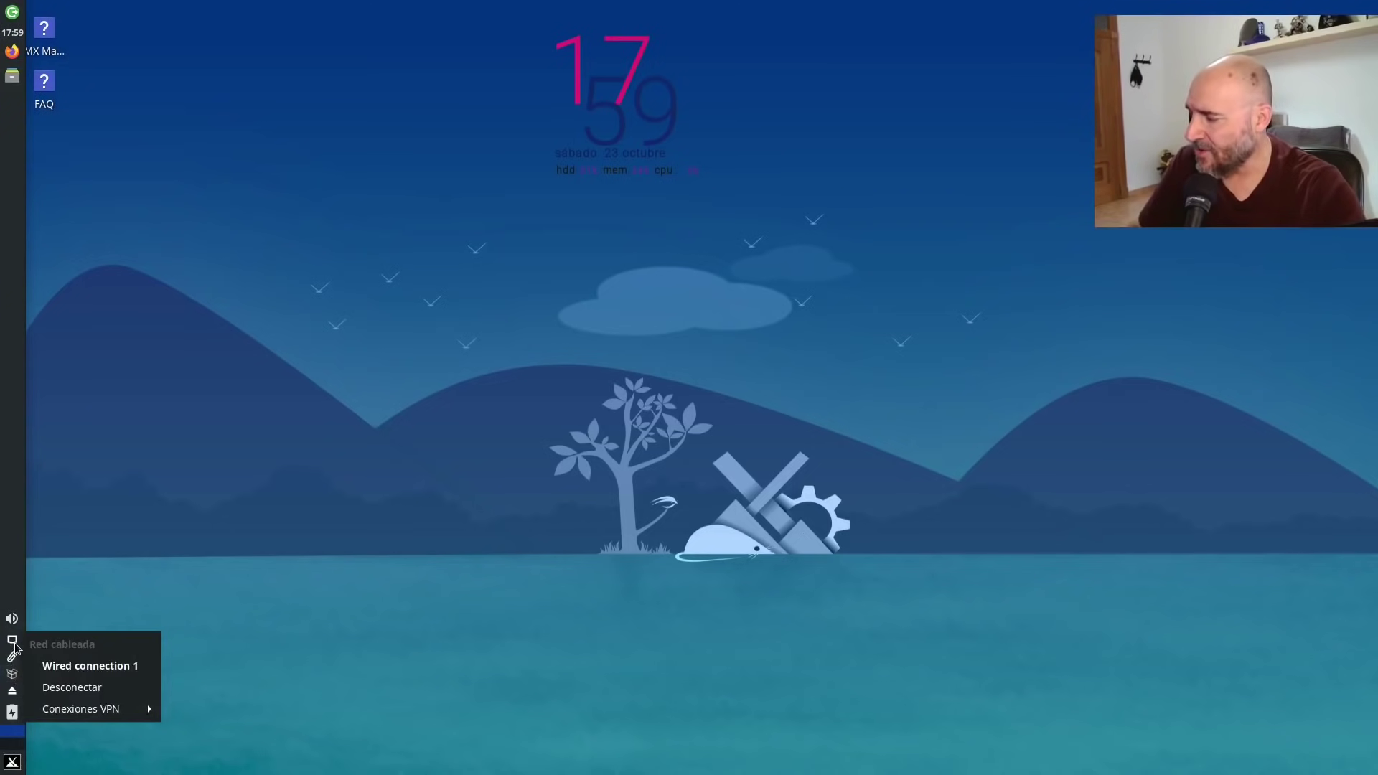
{"action": "left_click", "coordinate": [152, 563]}
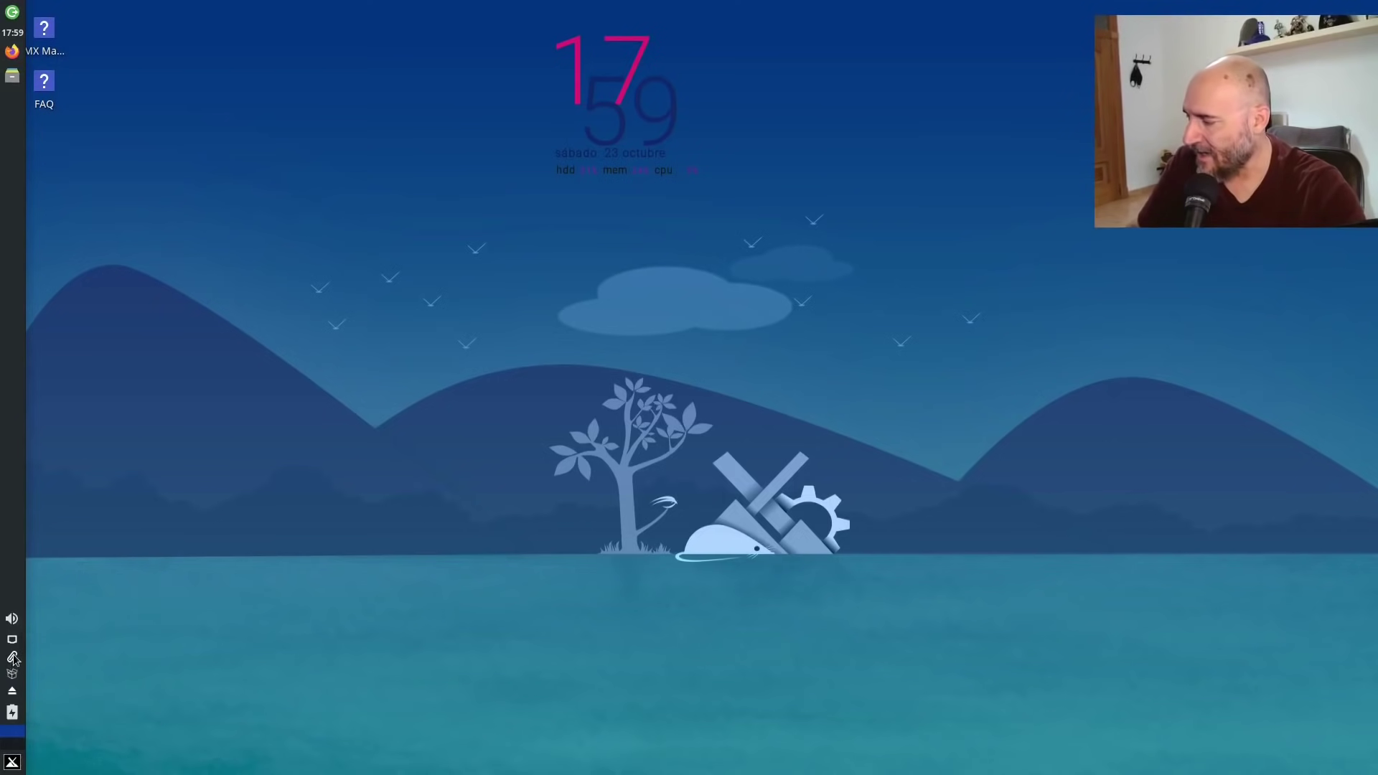
{"action": "left_click", "coordinate": [14, 658]}
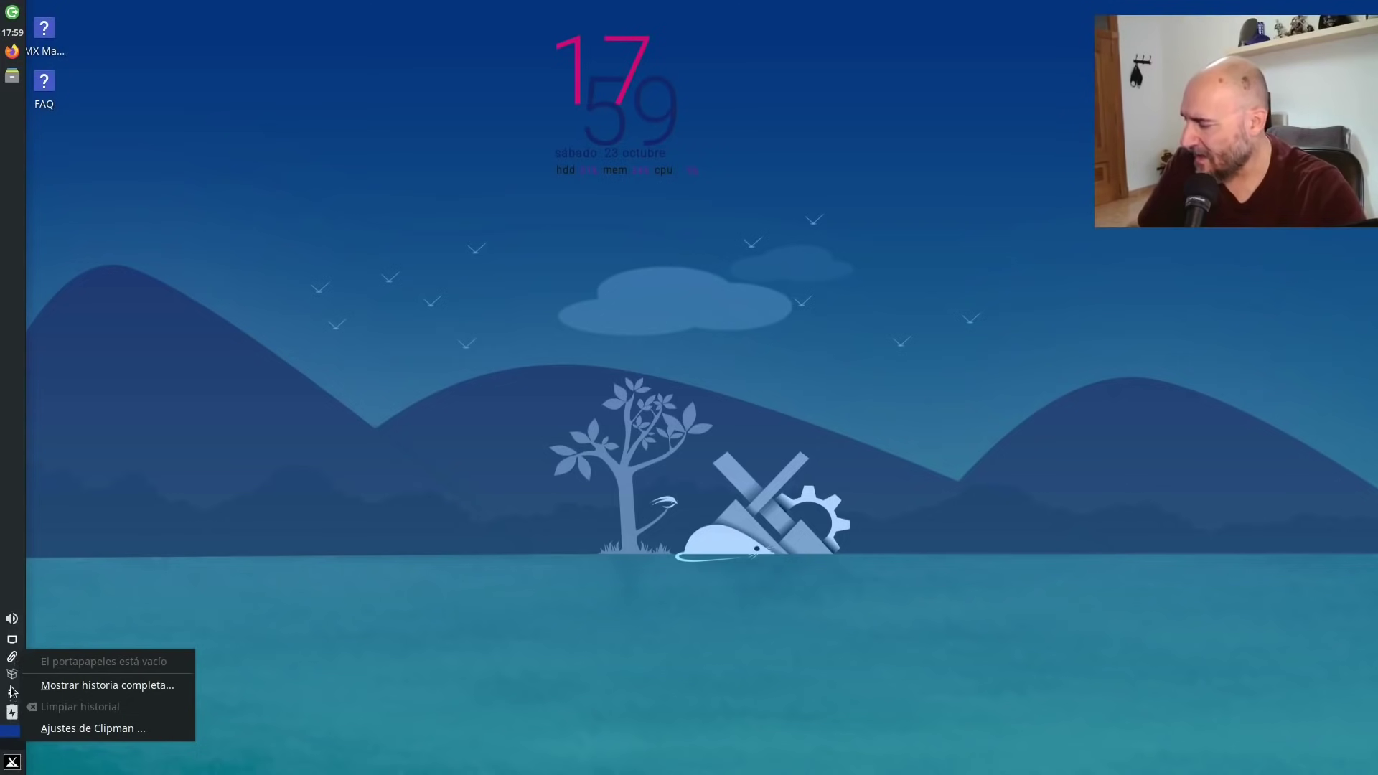
{"action": "left_click", "coordinate": [14, 675]}
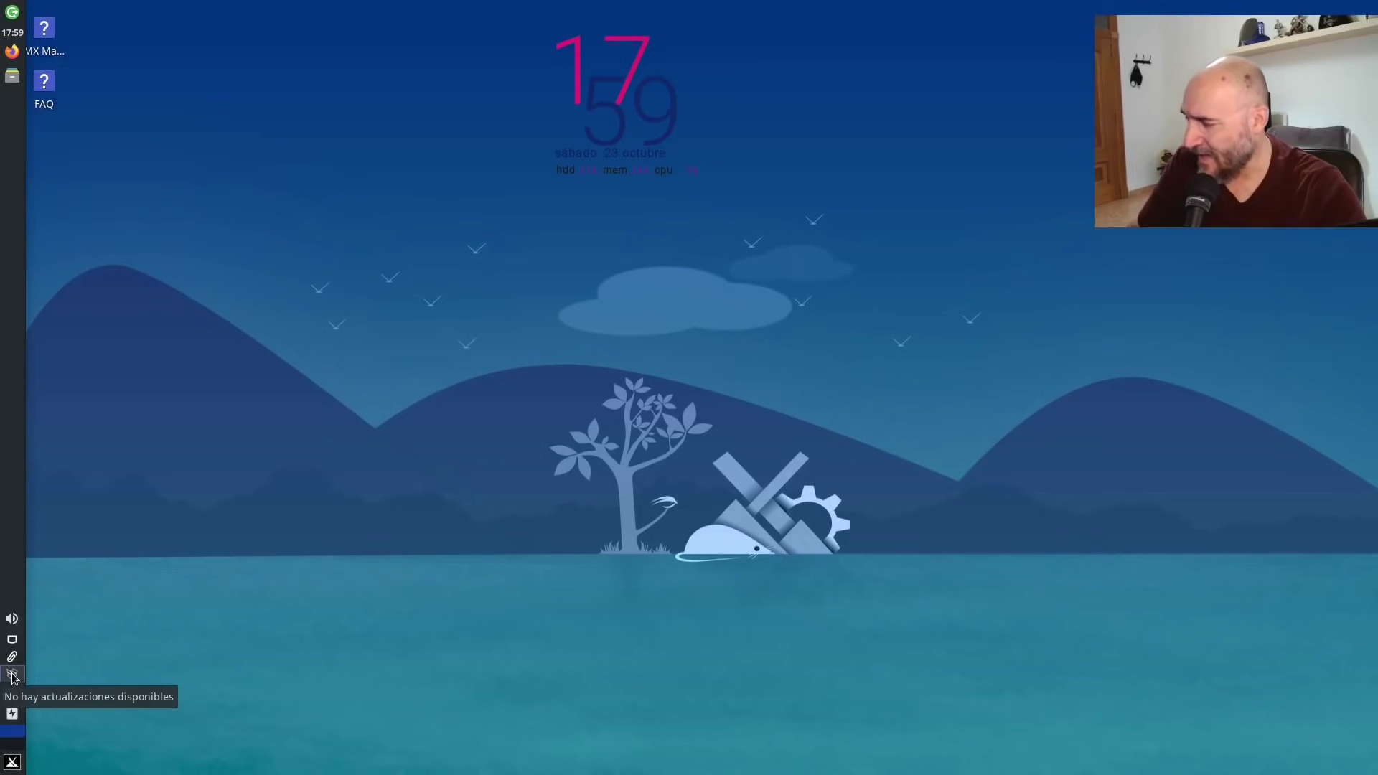
{"action": "left_click", "coordinate": [12, 713]}
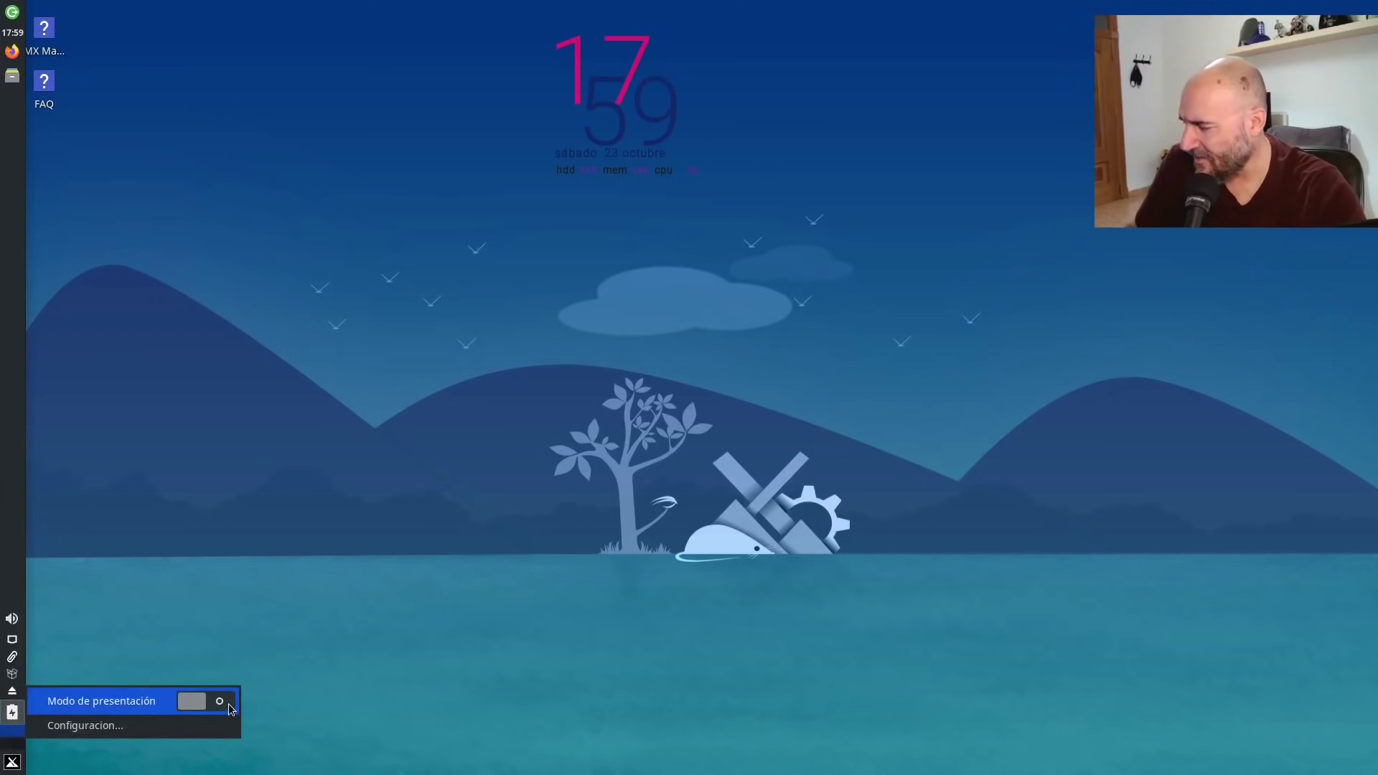
{"action": "left_click", "coordinate": [218, 615]}
{"action": "left_click", "coordinate": [7, 765]}
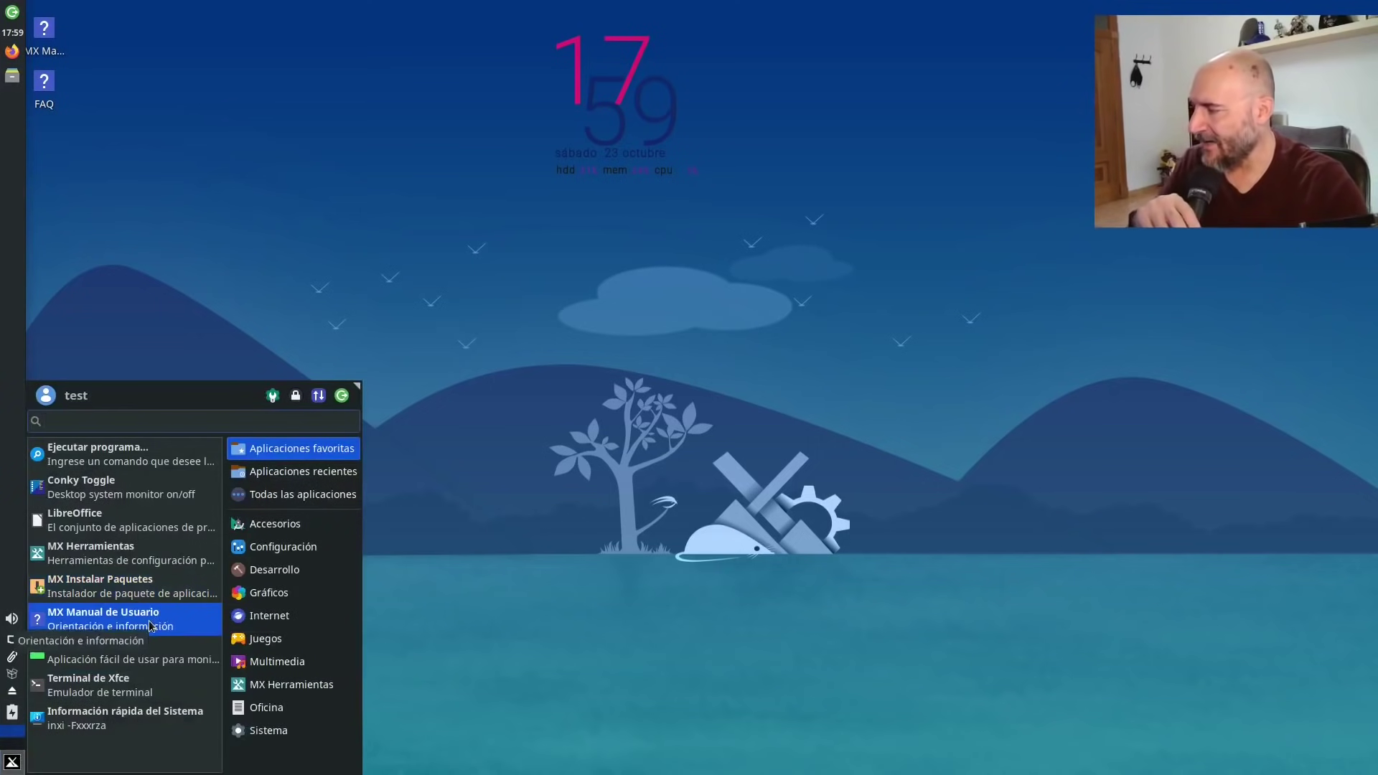
Browse the Accesorios and Internet categories, then open Apariencia from Configuración.
{"action": "left_click", "coordinate": [242, 491]}
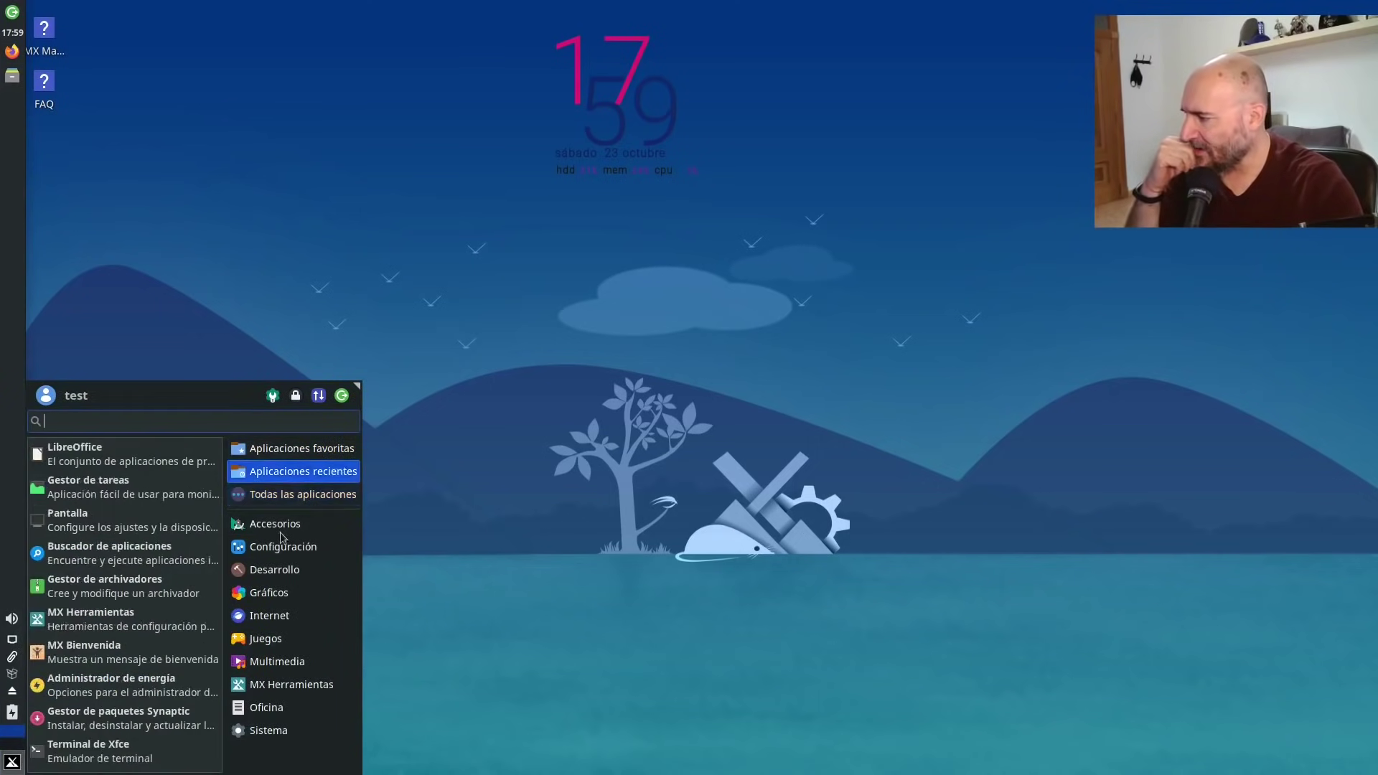
{"action": "mouse_move", "coordinate": [302, 529]}
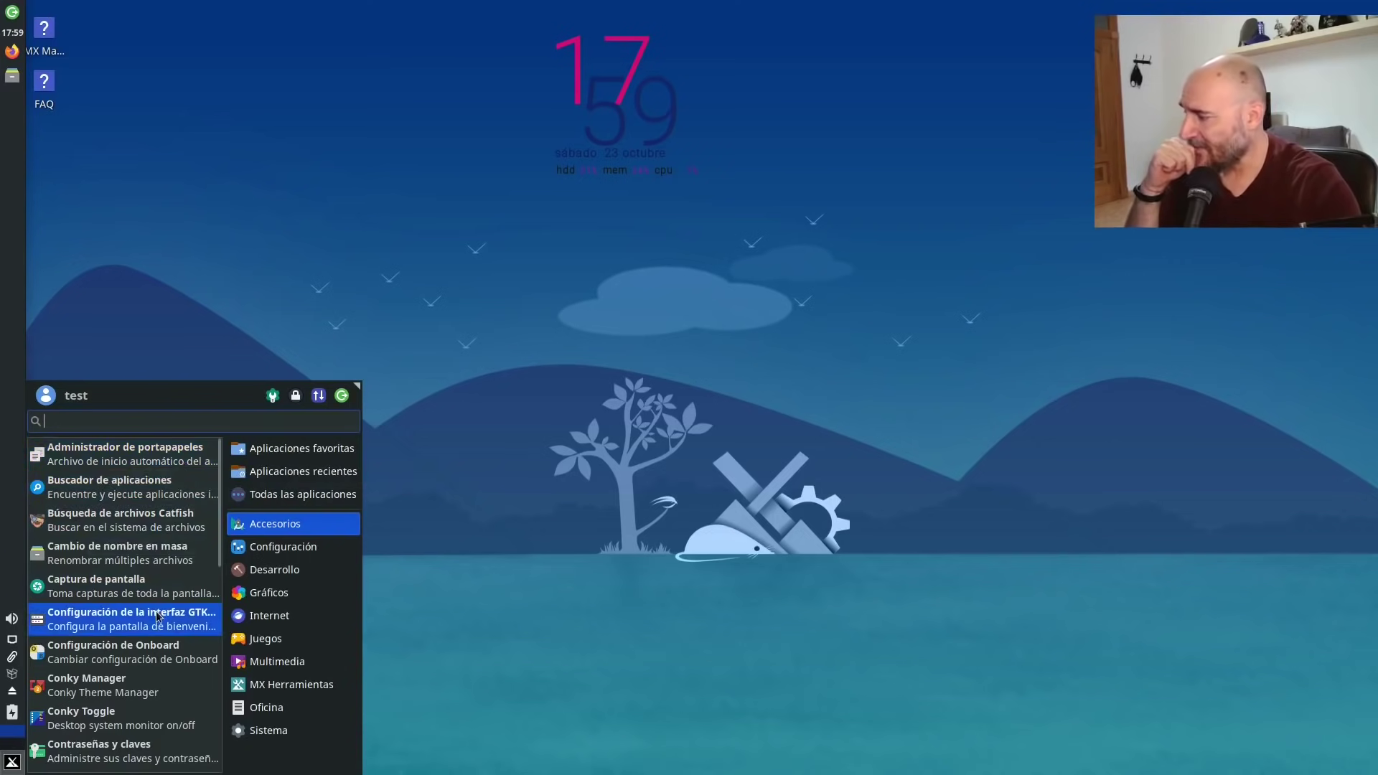
{"action": "scroll", "coordinate": [160, 621], "scroll_direction": "down", "scroll_amount": 3}
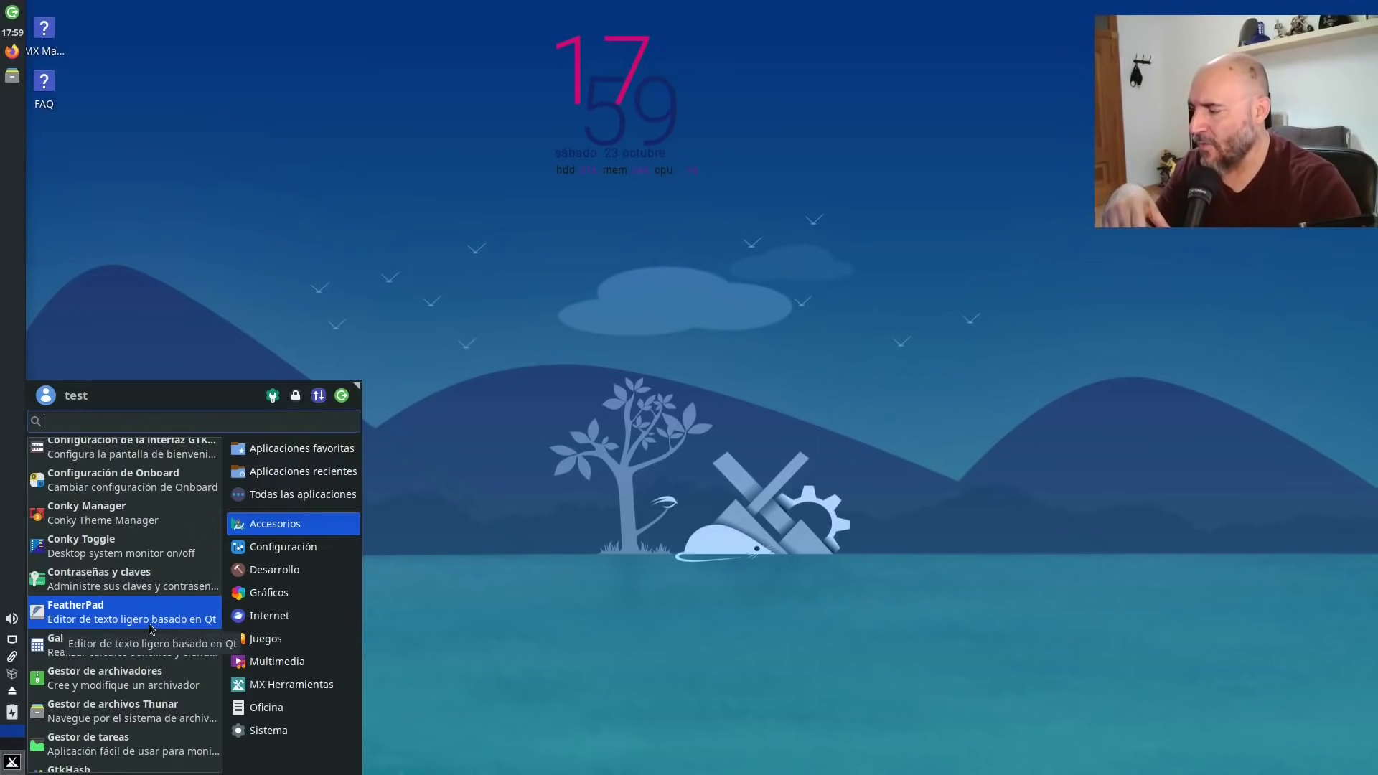
{"action": "scroll", "coordinate": [150, 625], "scroll_direction": "down", "scroll_amount": 2}
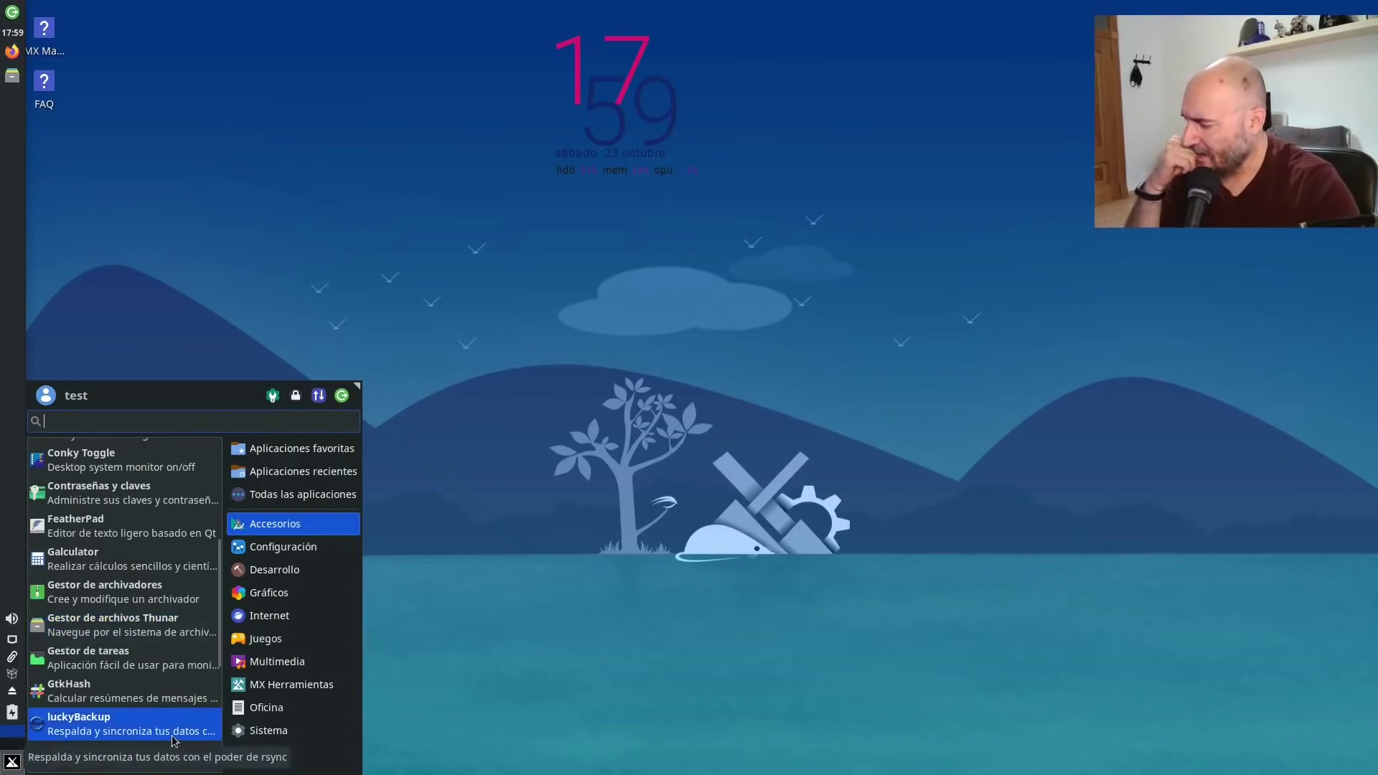
{"action": "scroll", "coordinate": [168, 728], "scroll_direction": "down", "scroll_amount": 3}
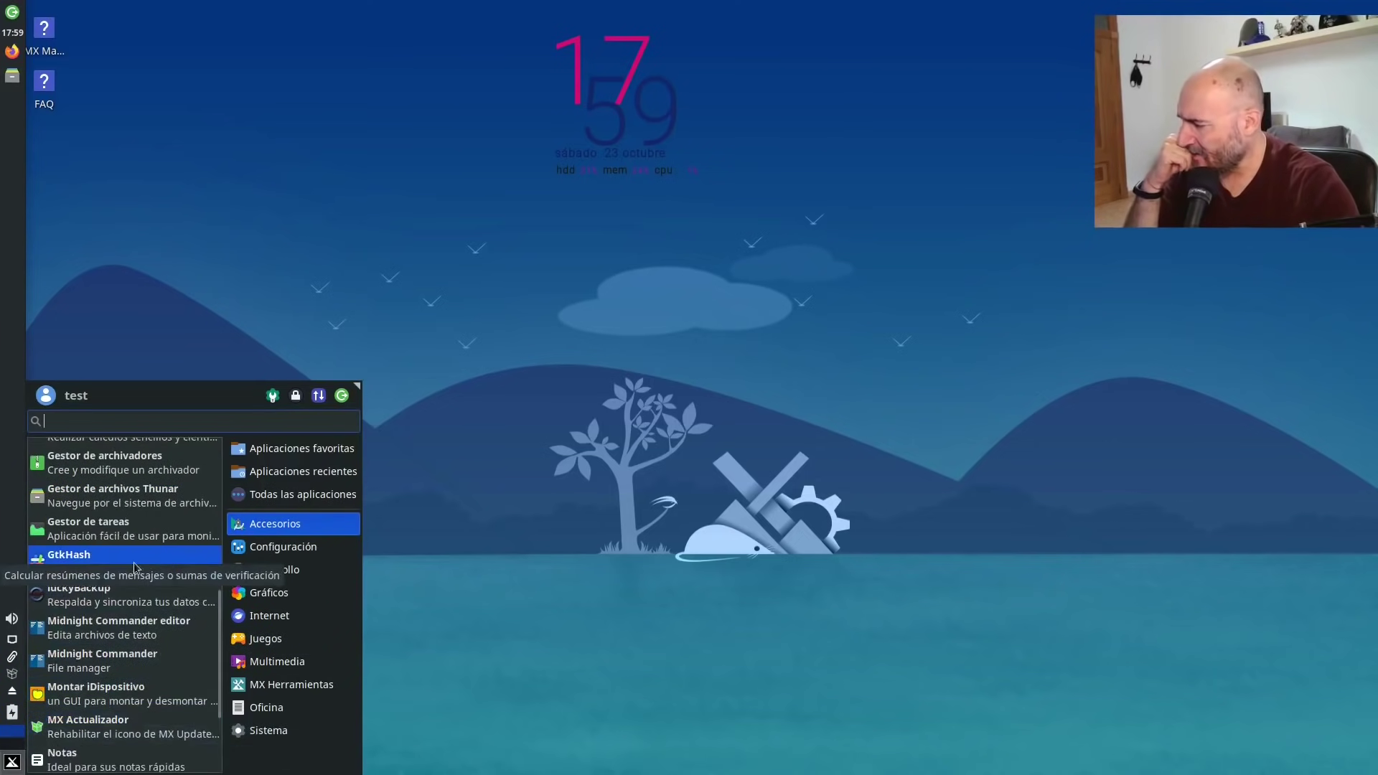
{"action": "left_click", "coordinate": [269, 615]}
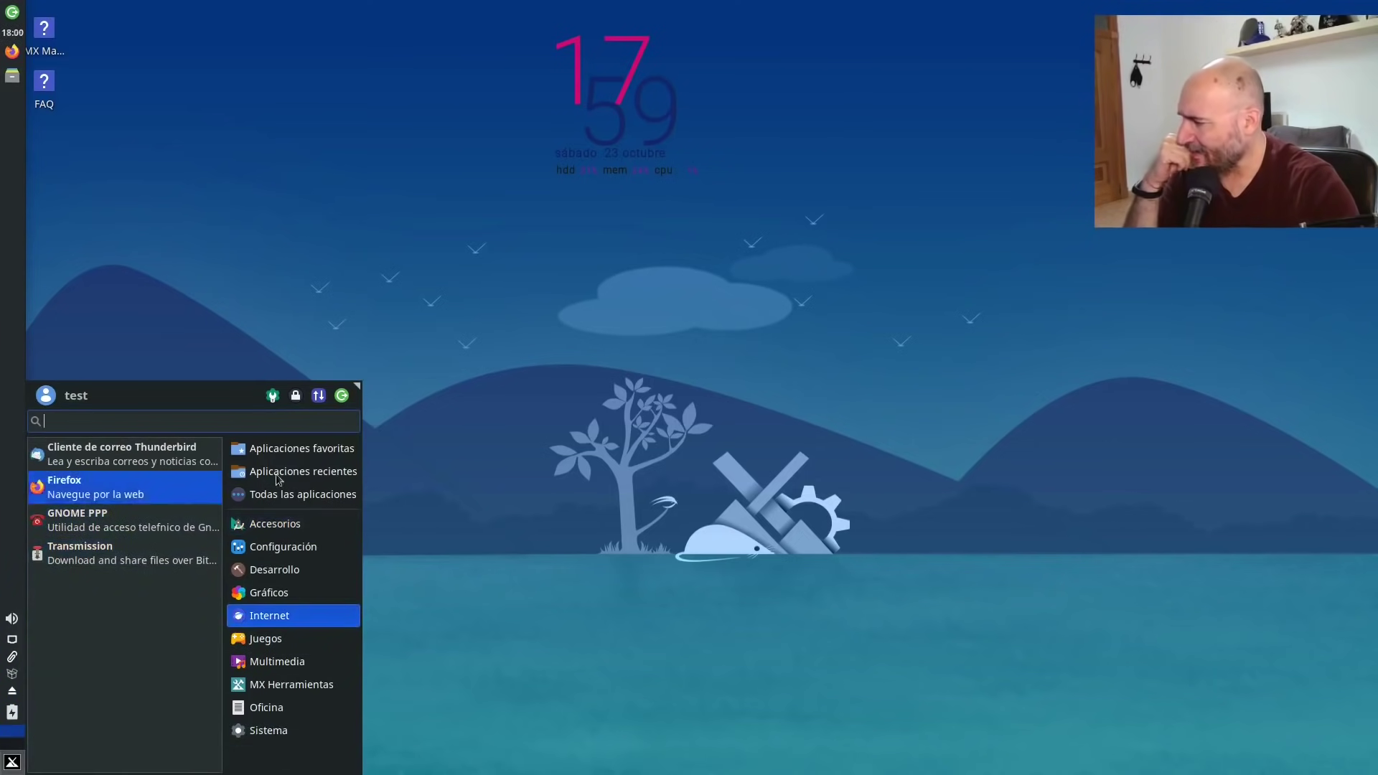
{"action": "left_click", "coordinate": [275, 548]}
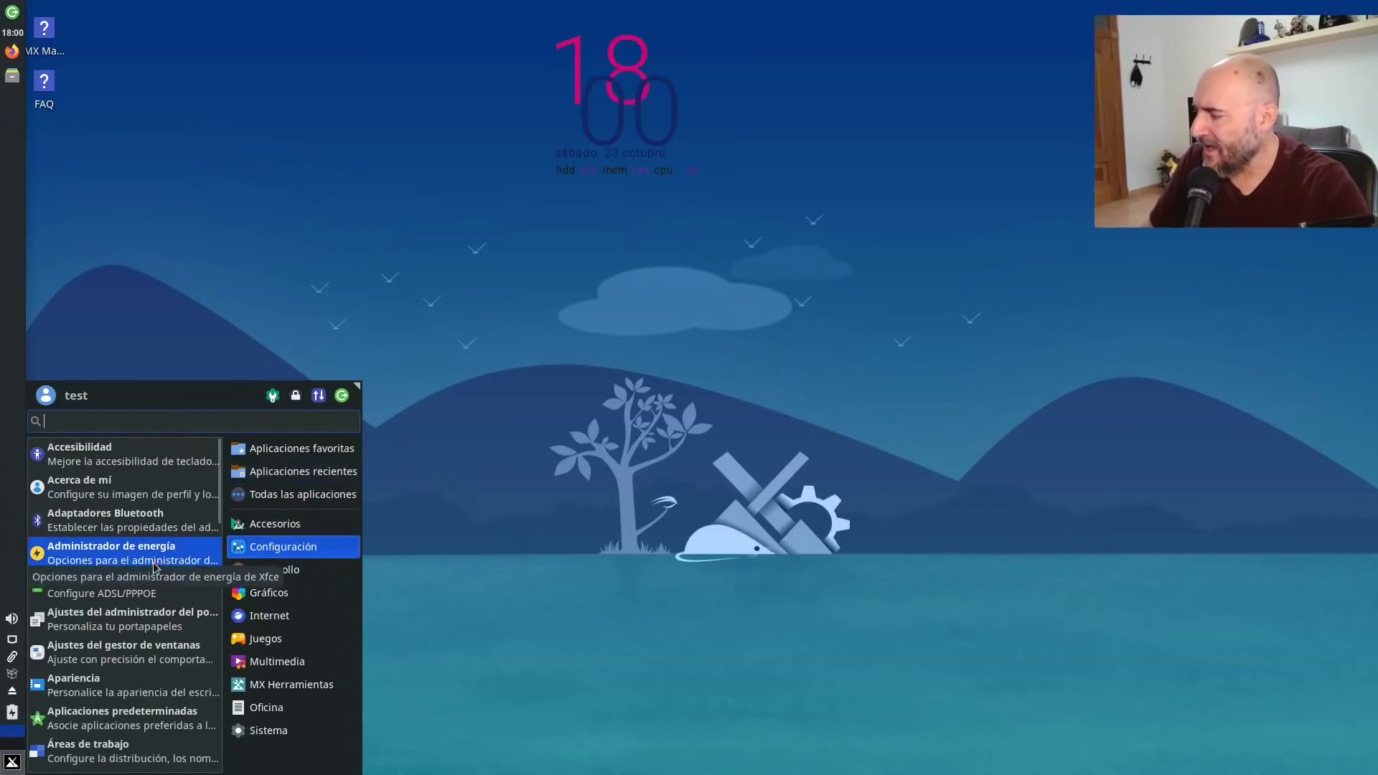
{"action": "left_click", "coordinate": [153, 691]}
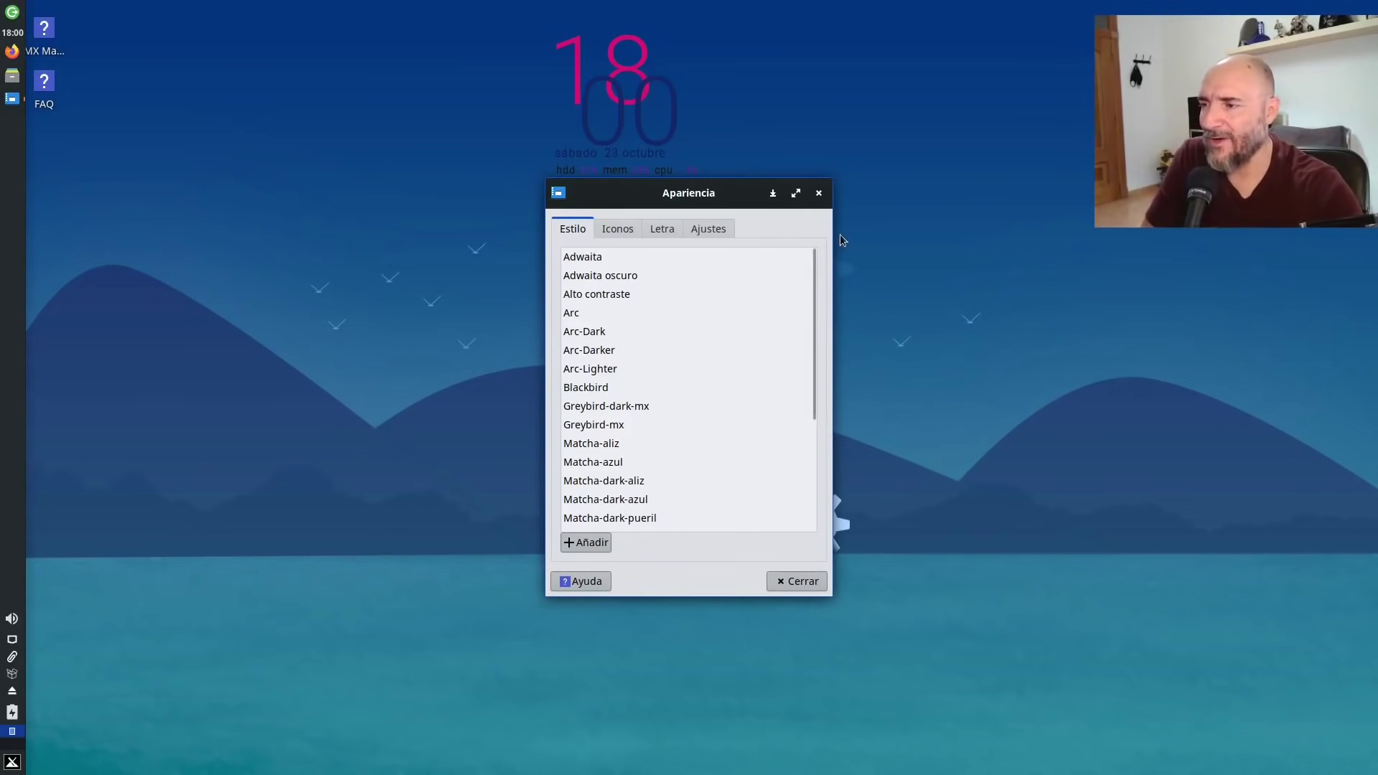
Widen and reposition the Apariencia window, pick mx-comfort-dark, and open the file manager as a preview.
{"action": "left_click_drag", "start_coordinate": [830, 237], "coordinate": [984, 237]}
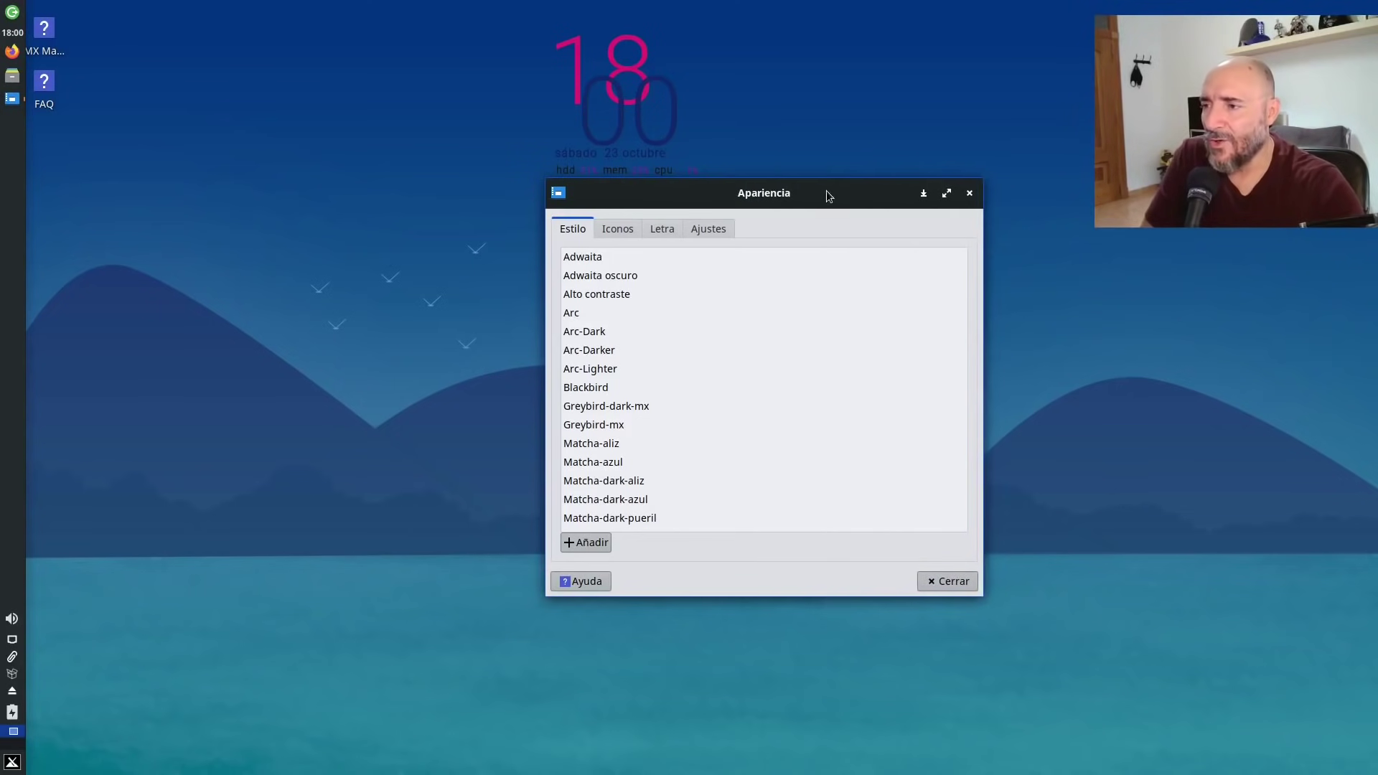
{"action": "left_click_drag", "start_coordinate": [645, 188], "coordinate": [438, 231]}
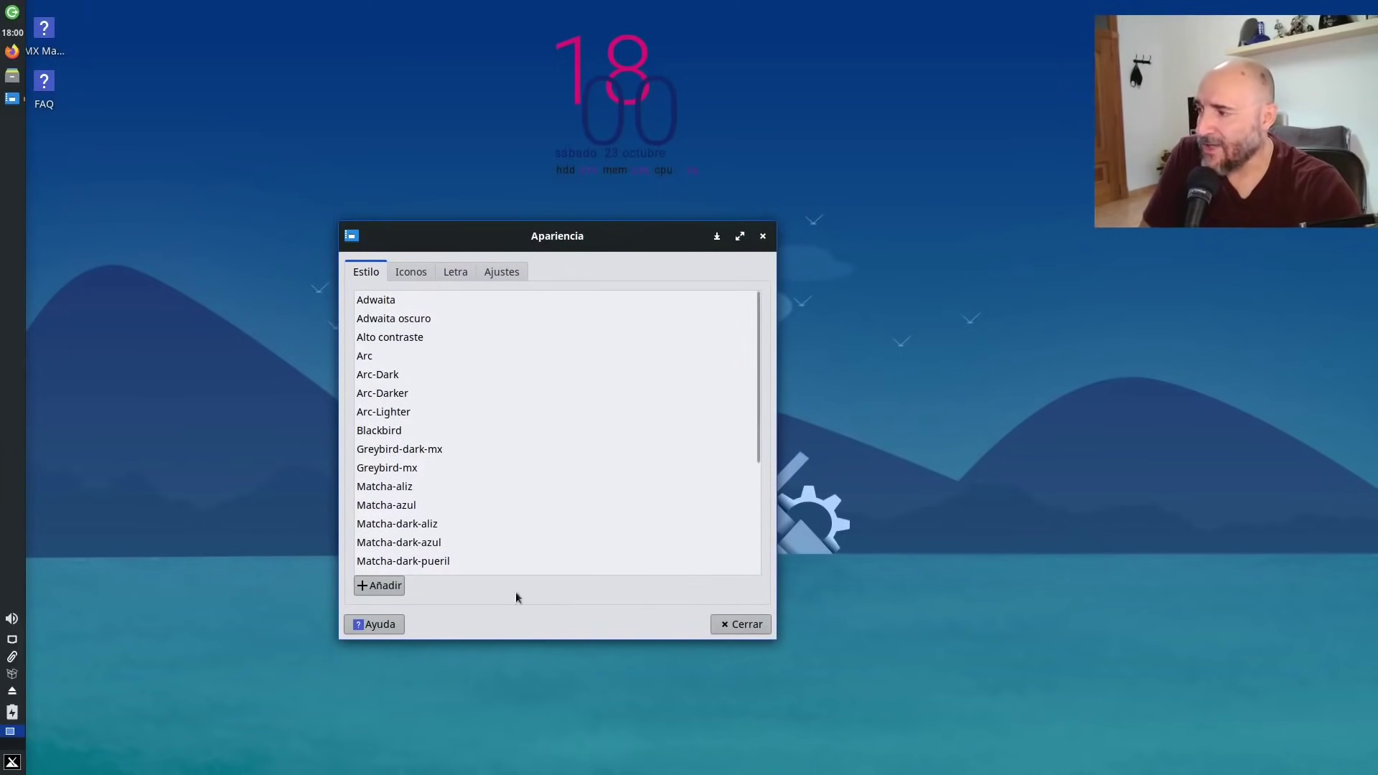
{"action": "scroll", "coordinate": [616, 424], "scroll_direction": "down", "scroll_amount": 5}
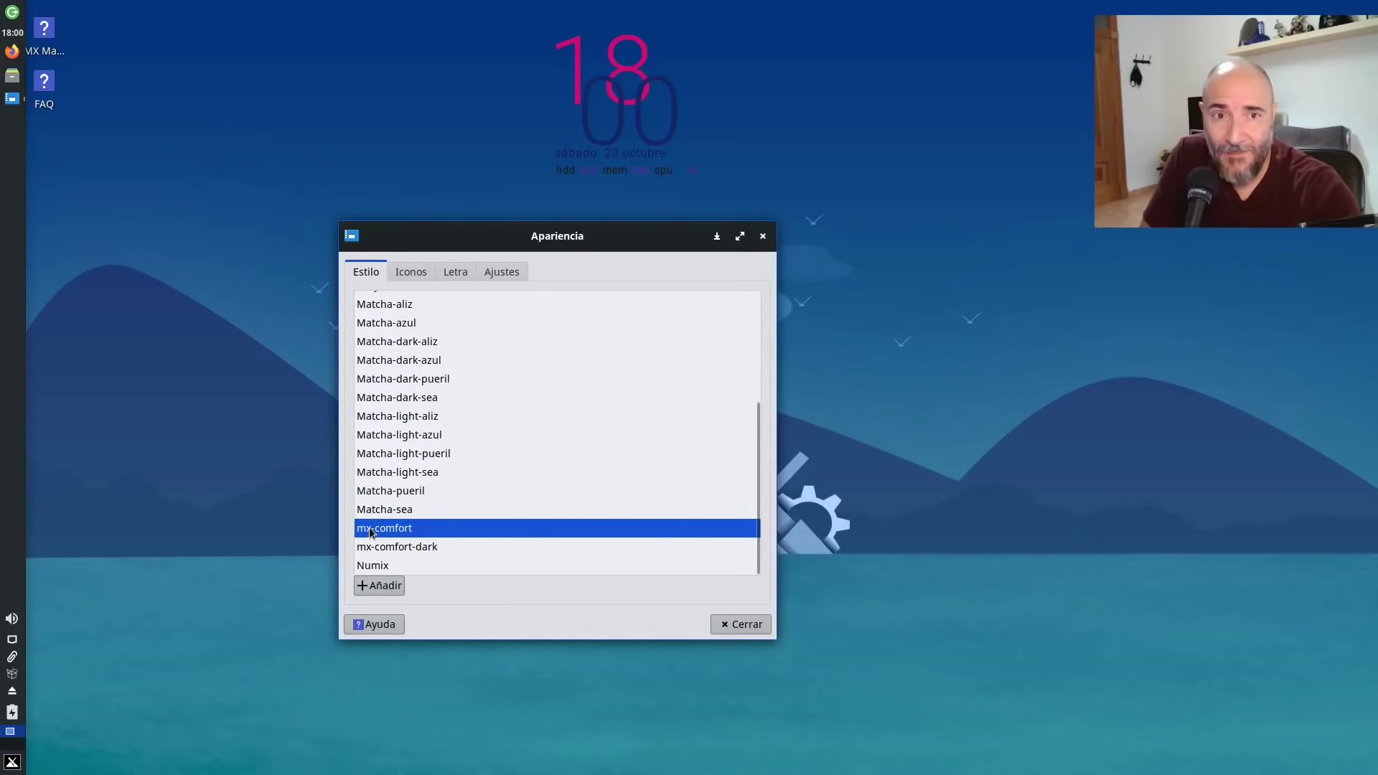
{"action": "left_click", "coordinate": [406, 548]}
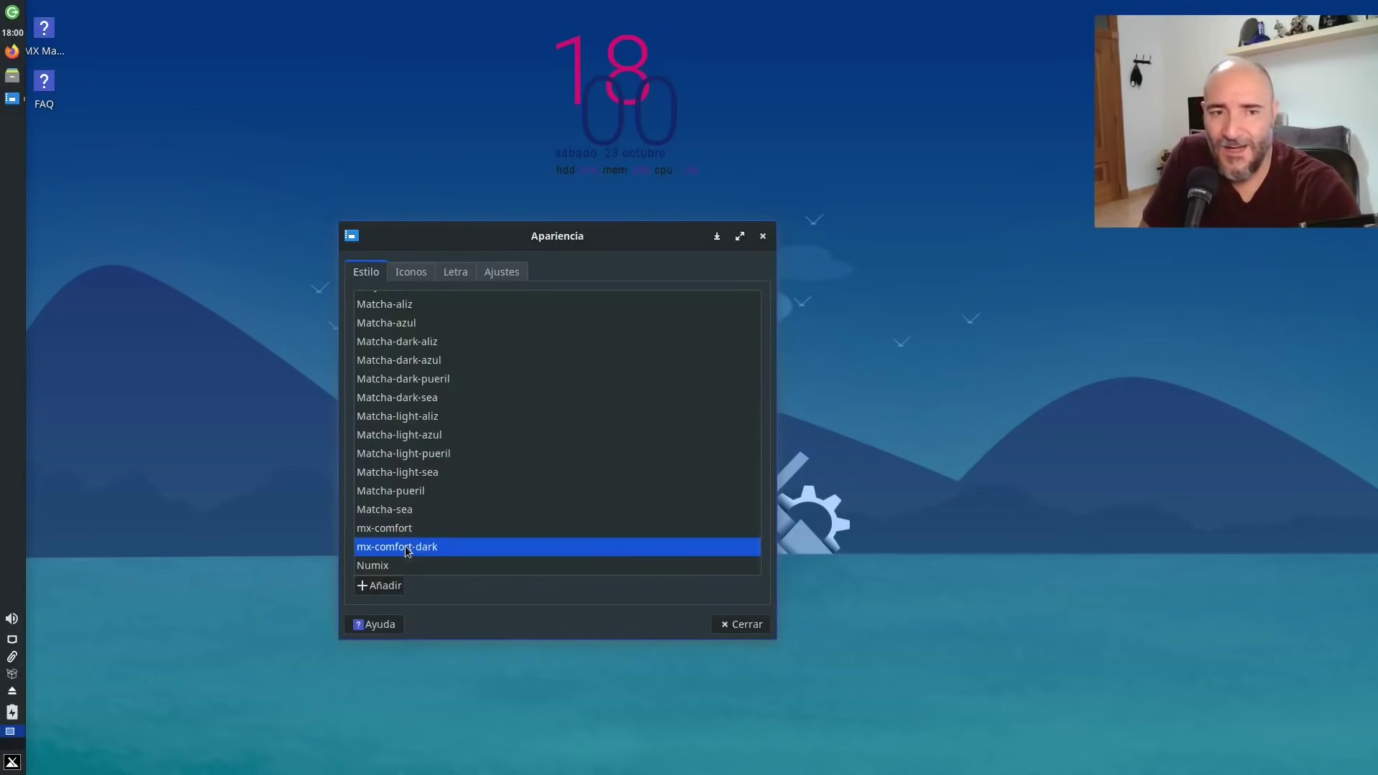
{"action": "left_click", "coordinate": [13, 75]}
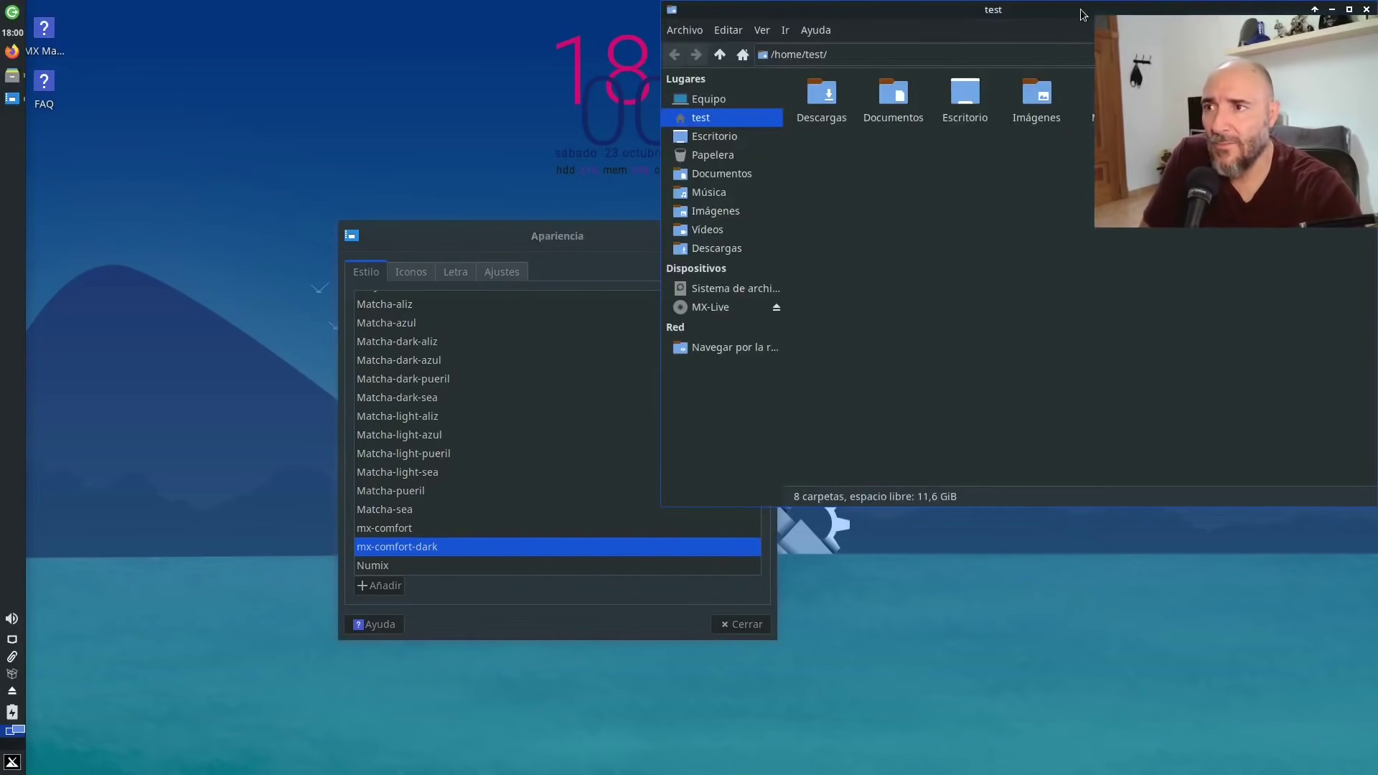
Preview the Matcha-dark-azul, Matcha-pueril and Adwaita oscuro styles against the file manager.
{"action": "left_click_drag", "start_coordinate": [1083, 15], "coordinate": [1025, 136]}
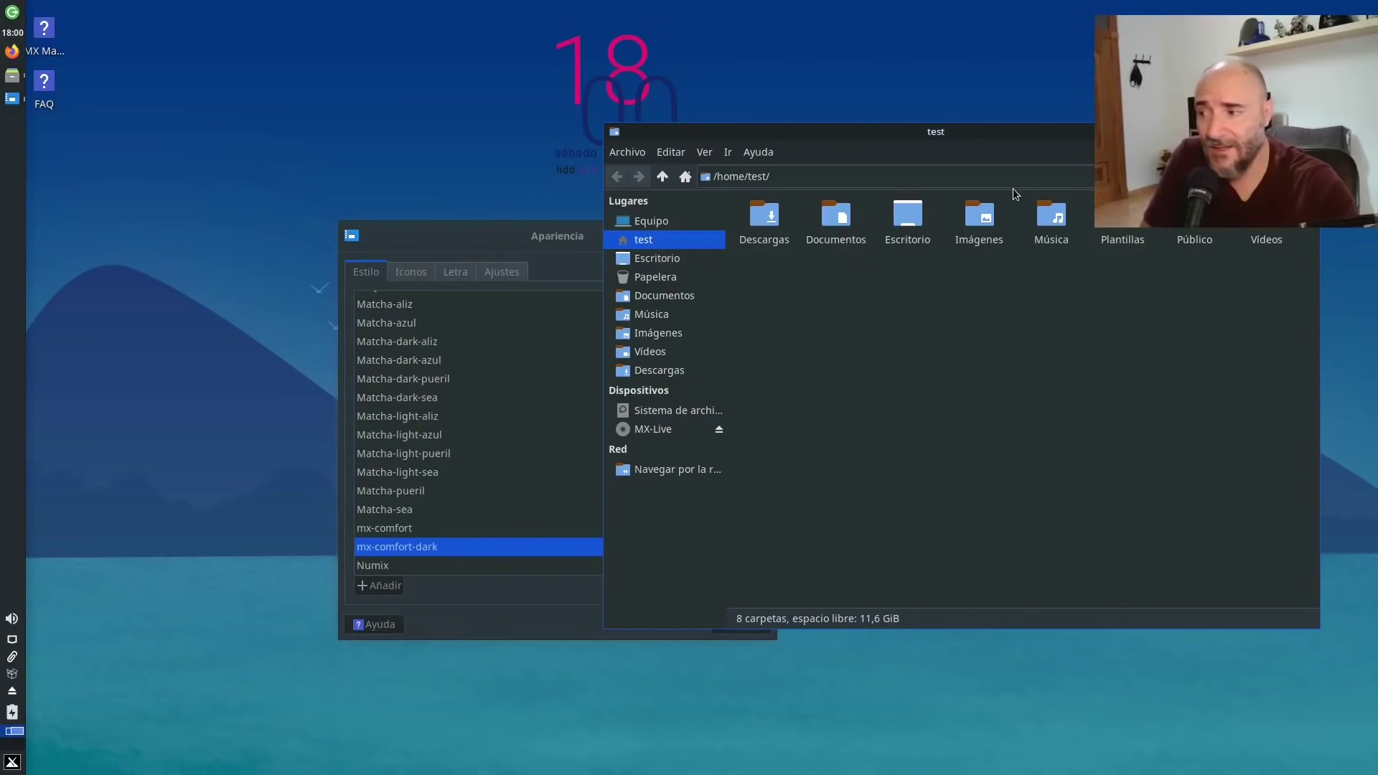
{"action": "left_click", "coordinate": [484, 243]}
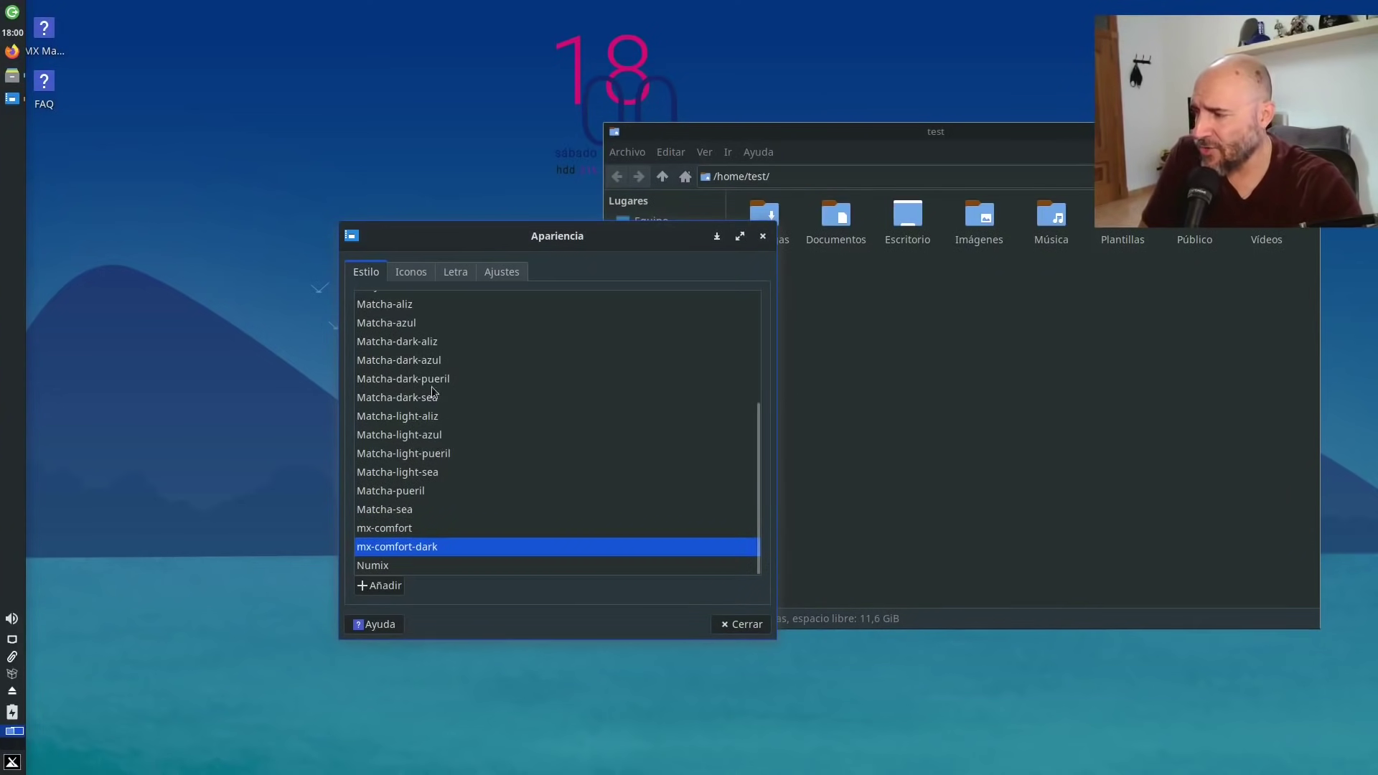
{"action": "left_click", "coordinate": [433, 363]}
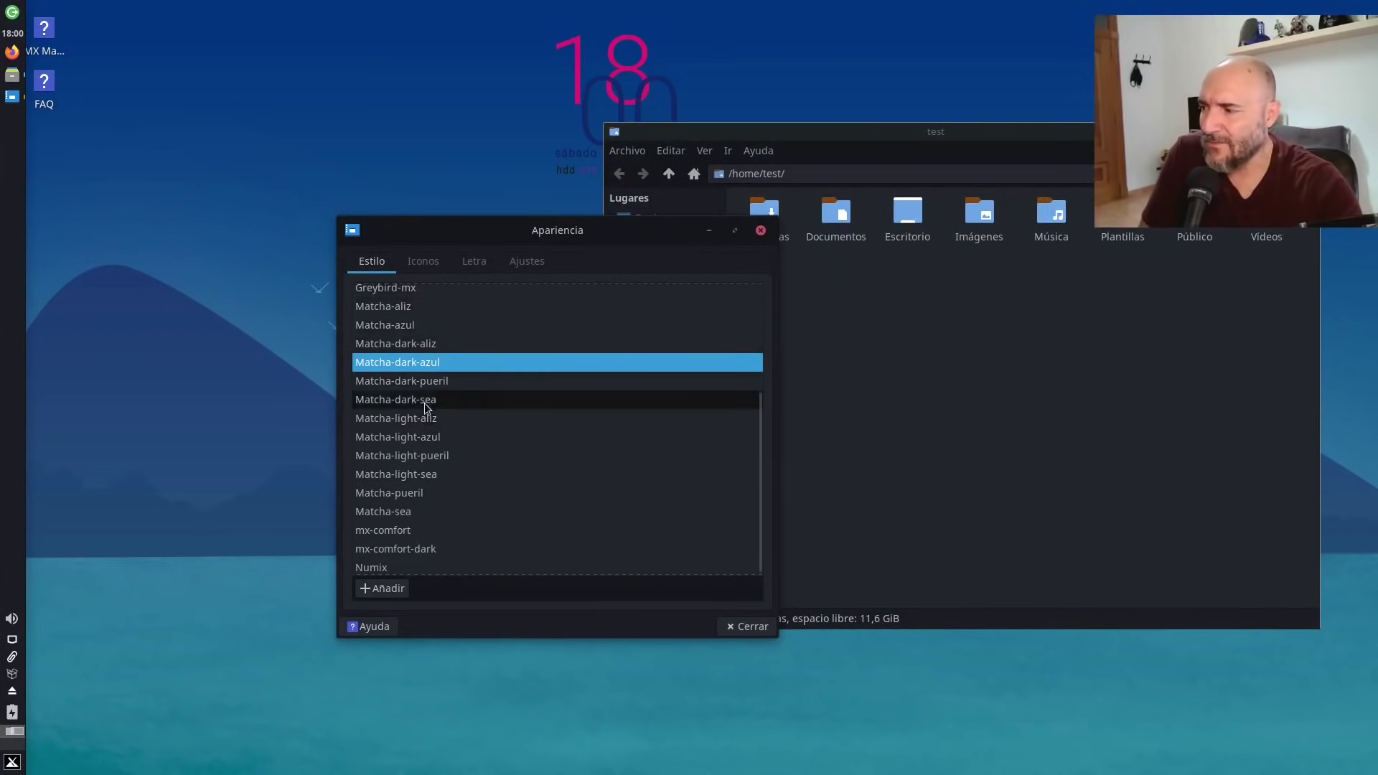
{"action": "left_click", "coordinate": [424, 494]}
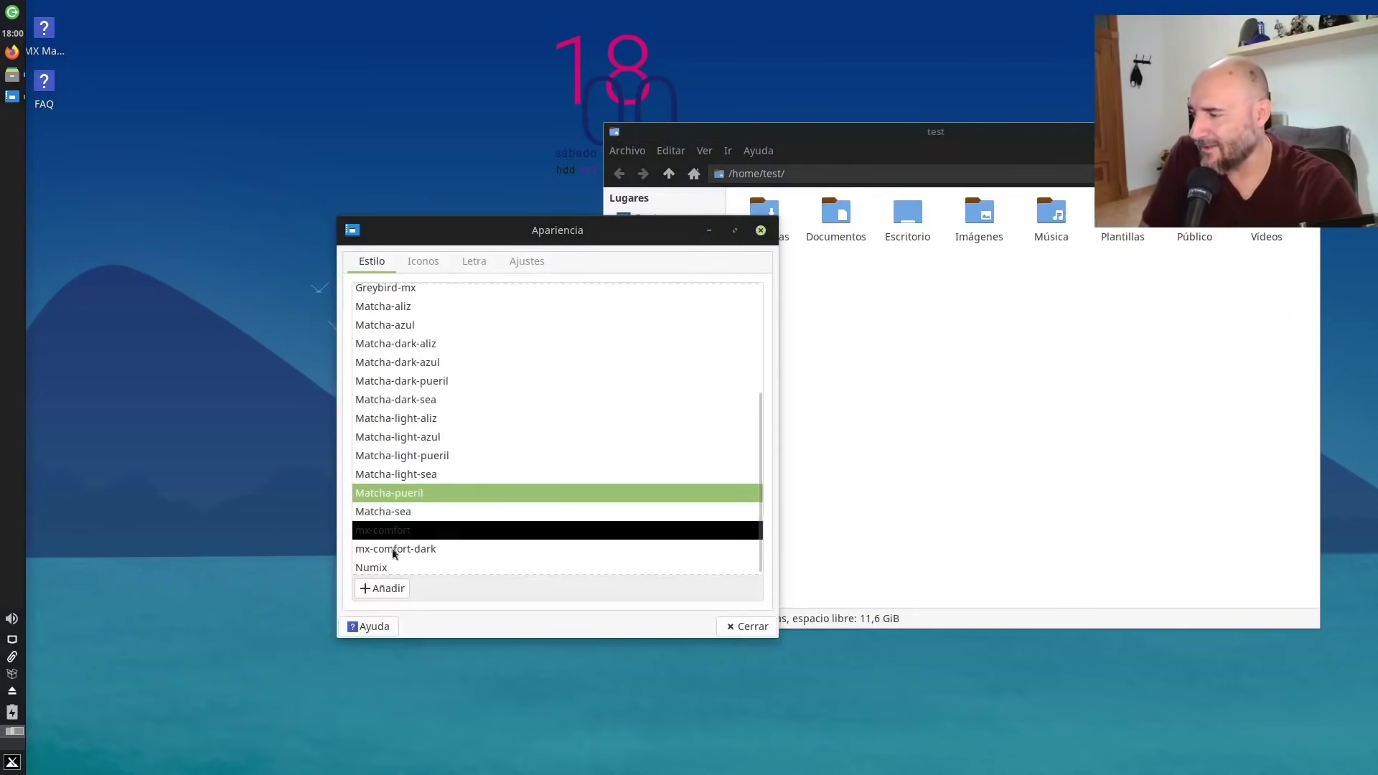
{"action": "scroll", "coordinate": [446, 373], "scroll_direction": "up", "scroll_amount": 3}
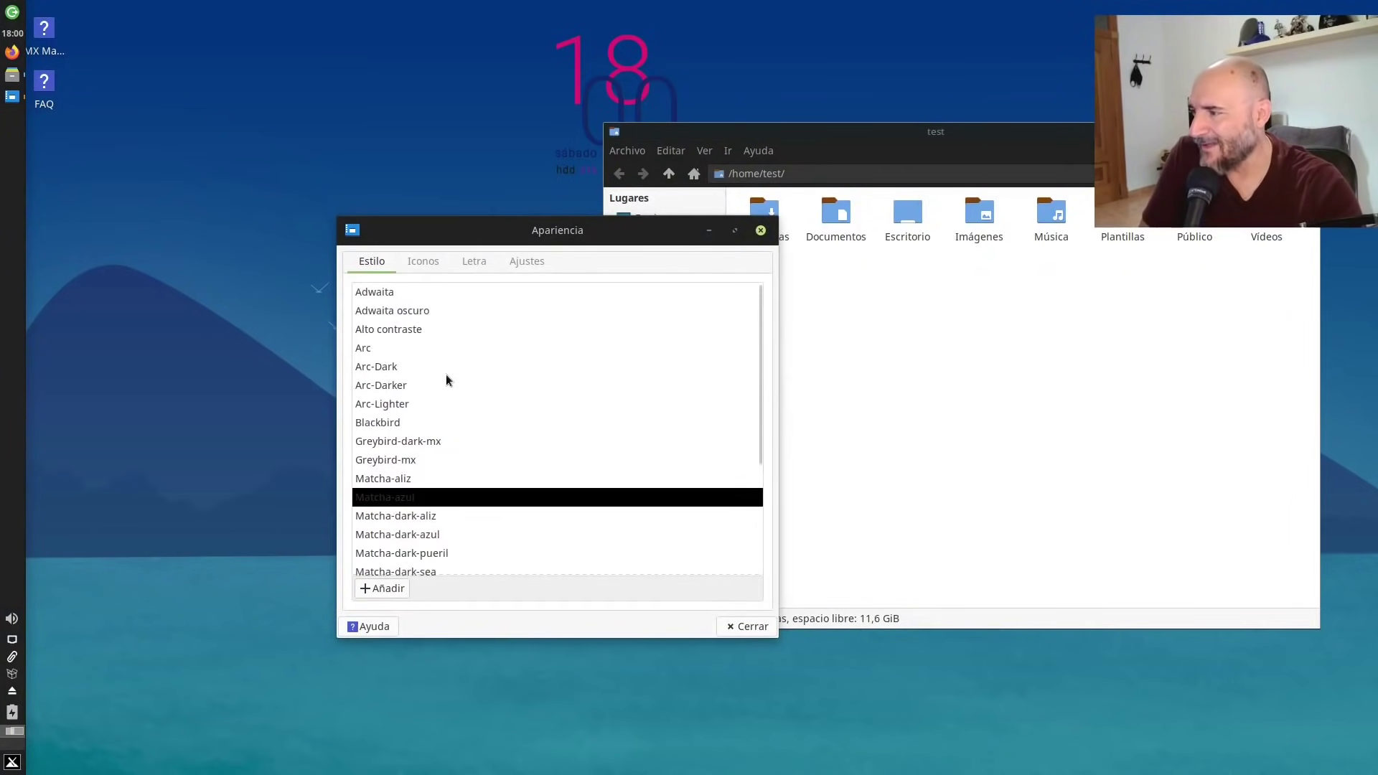
{"action": "left_click", "coordinate": [414, 311]}
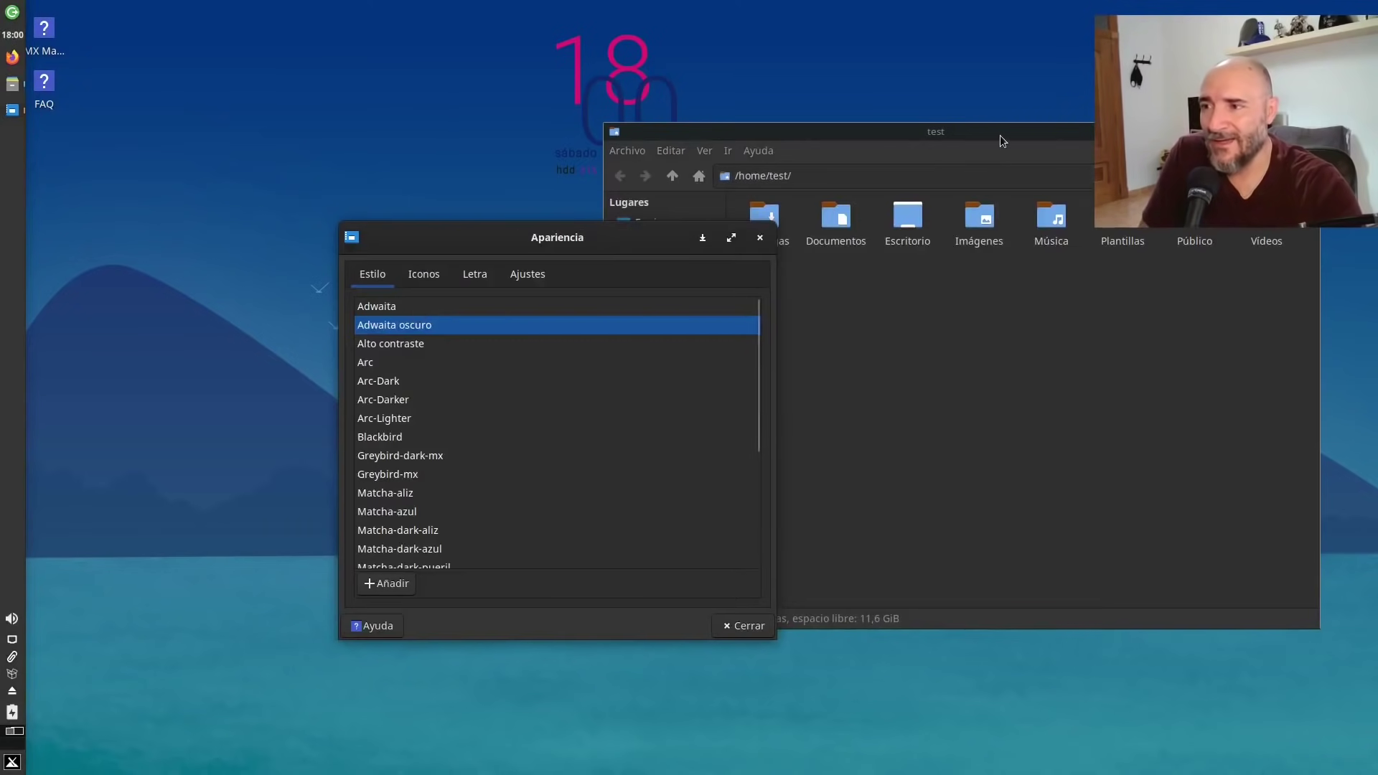
Settle on mx-comfort-dark after trying Numix, hide the file manager and move the dialog up-left.
{"action": "left_click_drag", "start_coordinate": [1000, 135], "coordinate": [1025, 99]}
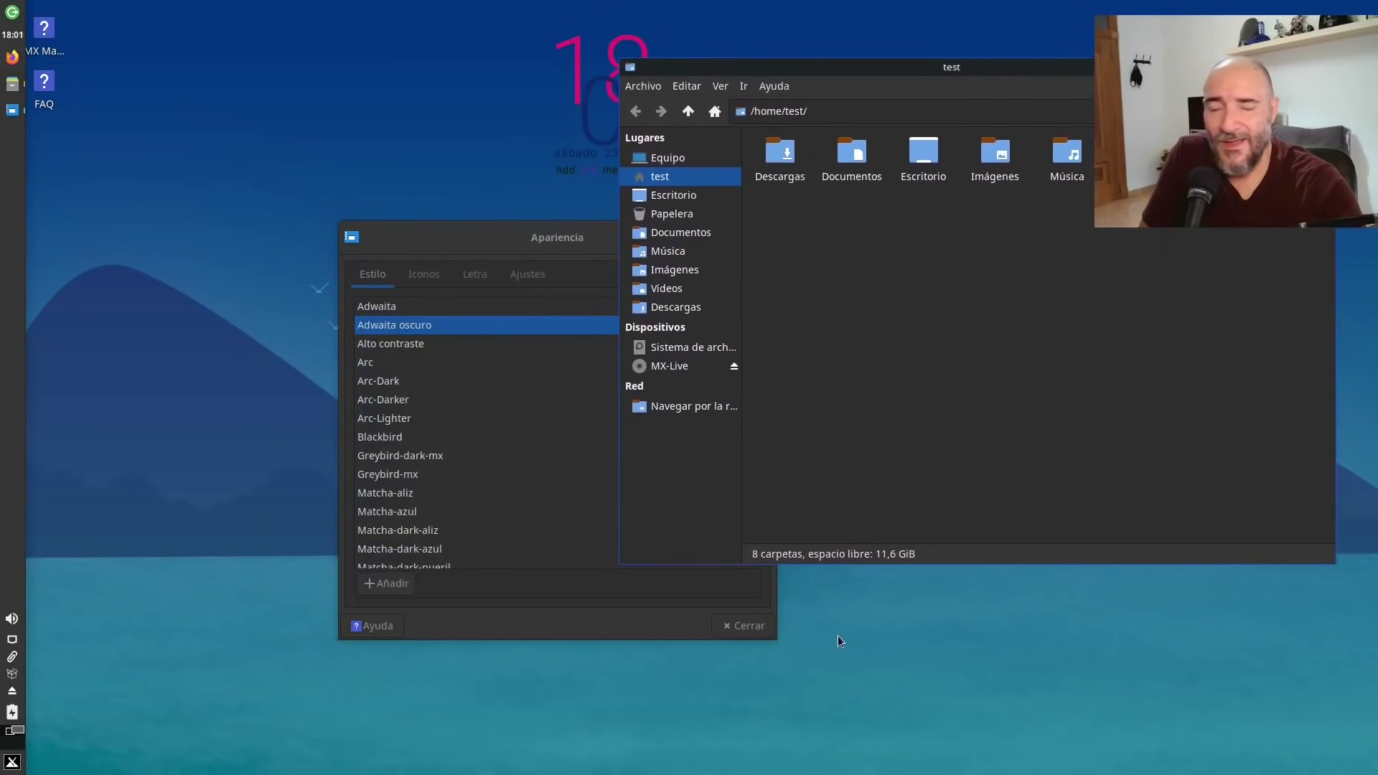
{"action": "scroll", "coordinate": [458, 457], "scroll_direction": "down", "scroll_amount": 4}
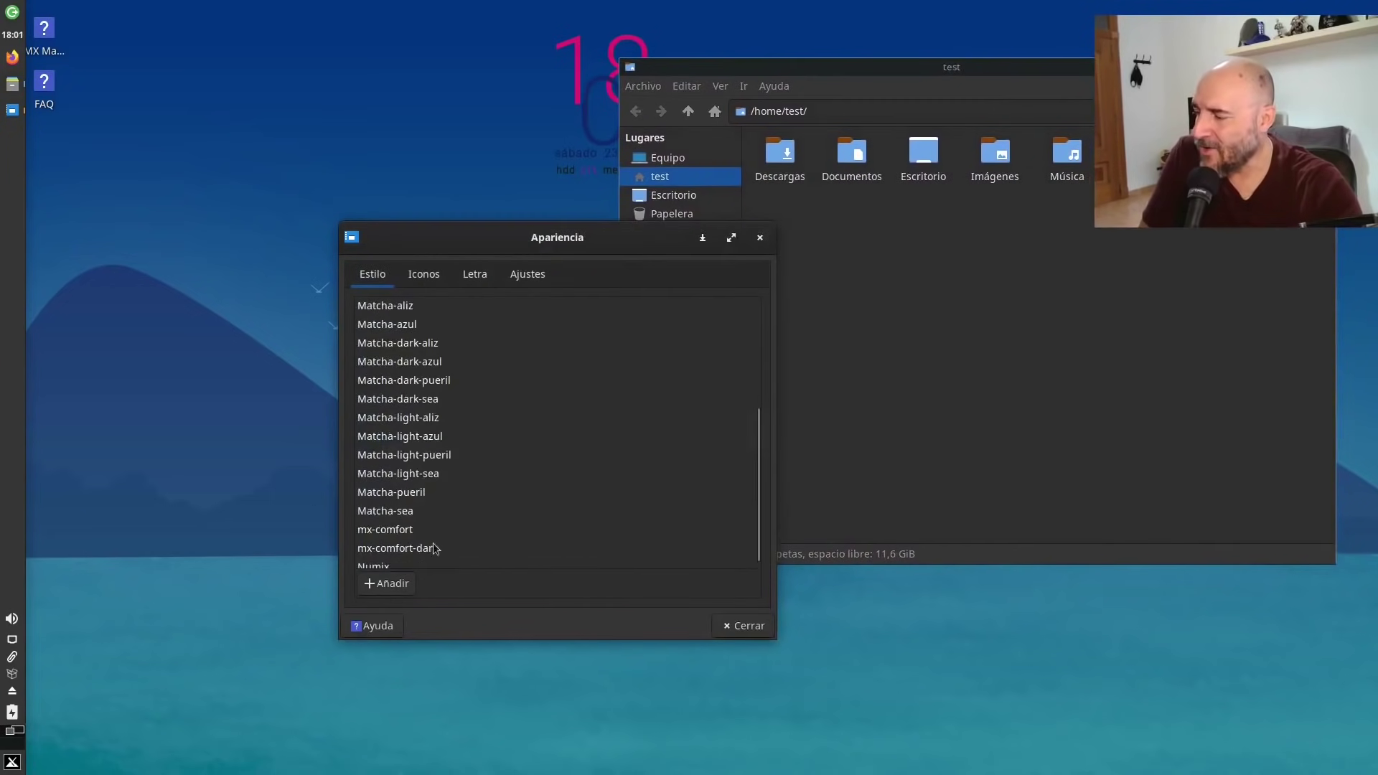
{"action": "left_click", "coordinate": [409, 548]}
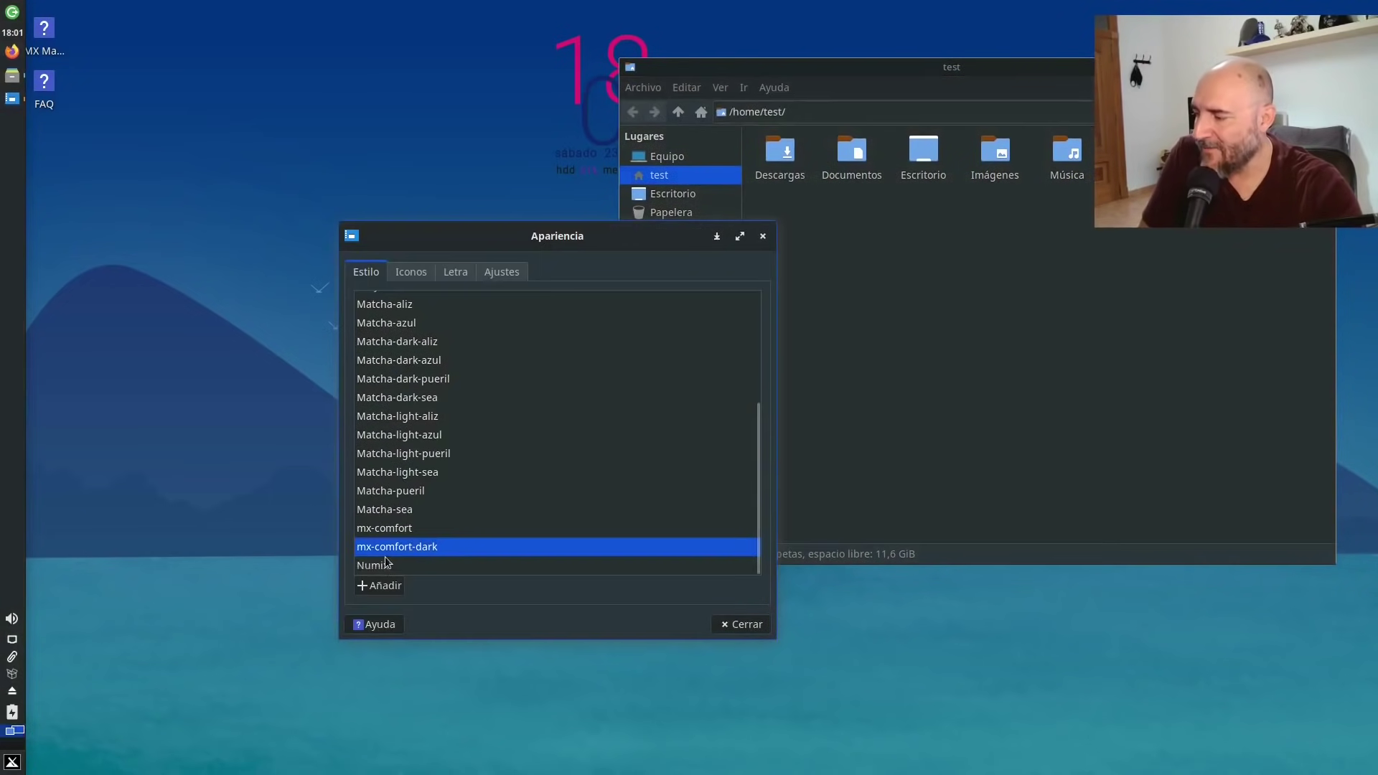
{"action": "left_click", "coordinate": [384, 566]}
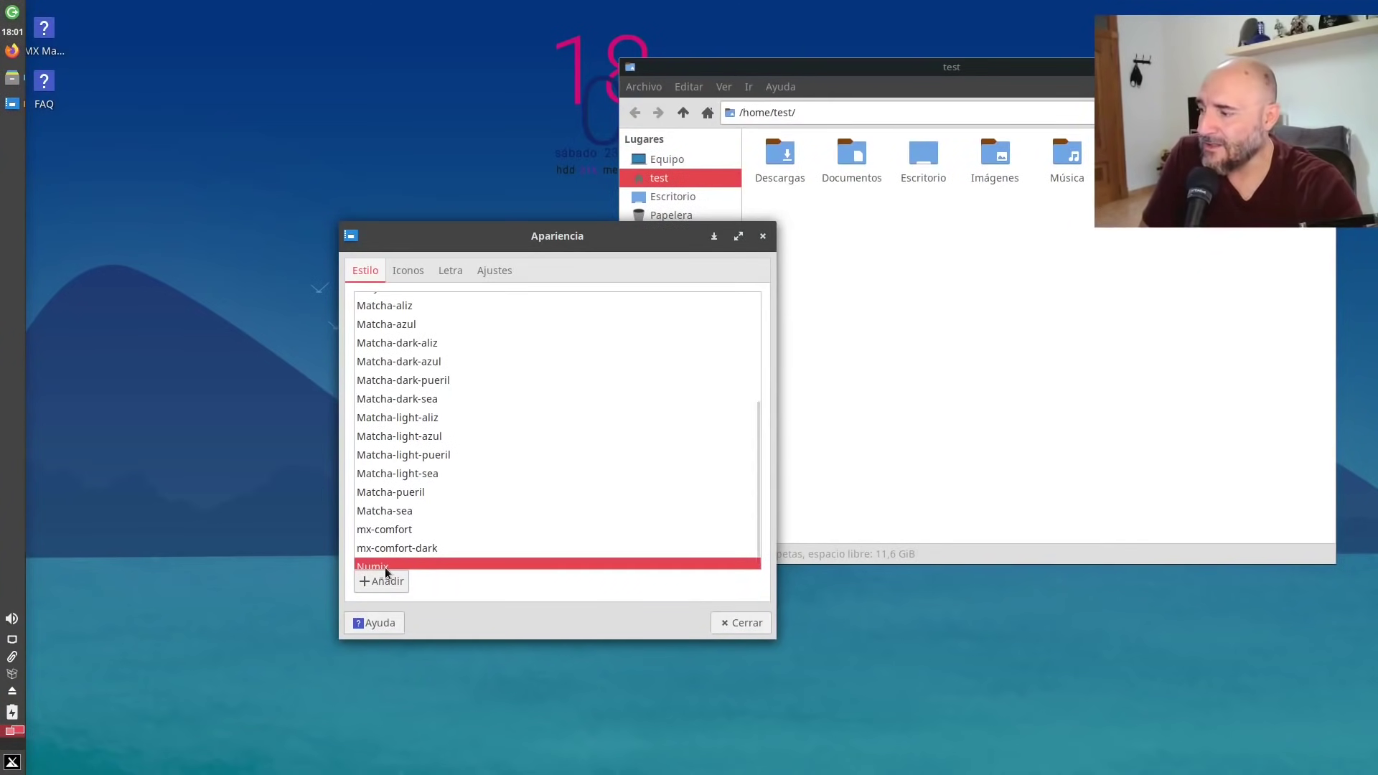
{"action": "scroll", "coordinate": [459, 532], "scroll_direction": "down", "scroll_amount": 1}
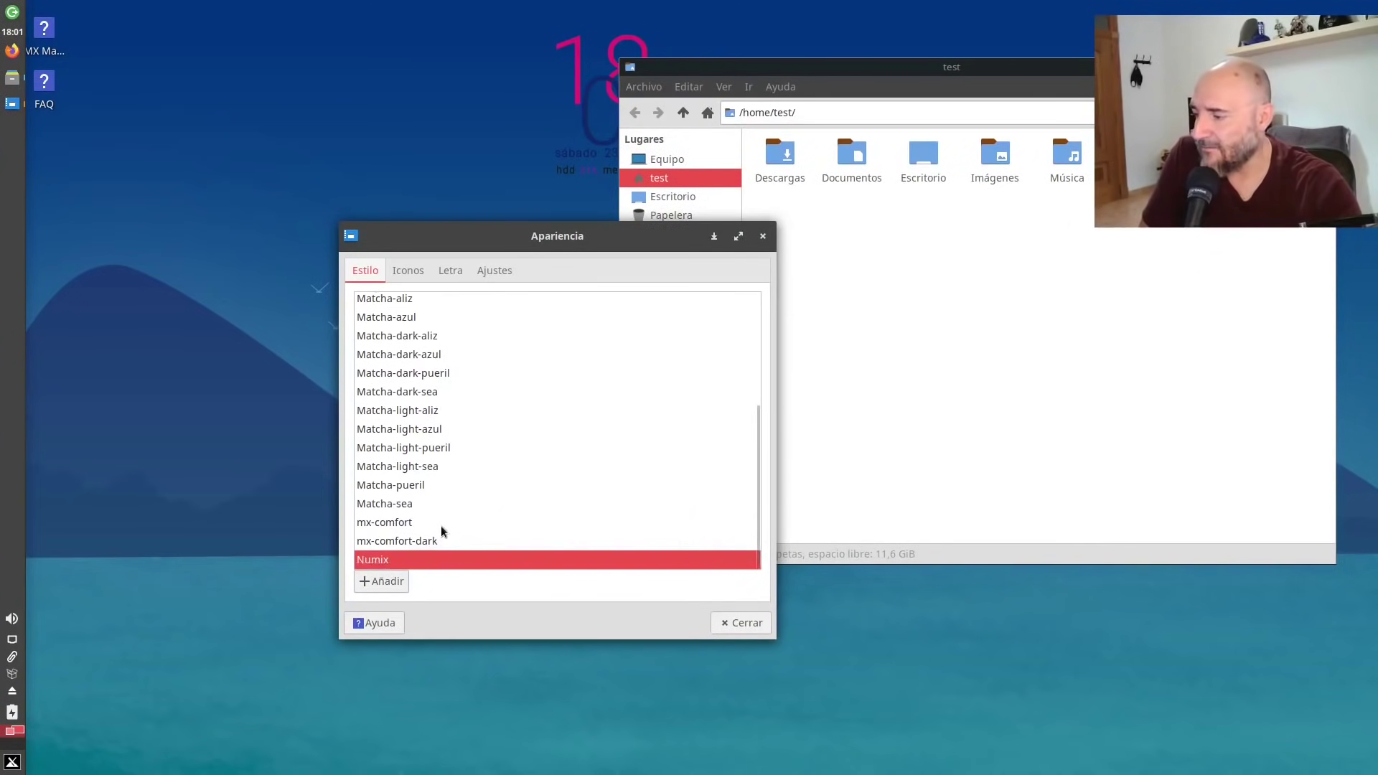
{"action": "left_click", "coordinate": [406, 541]}
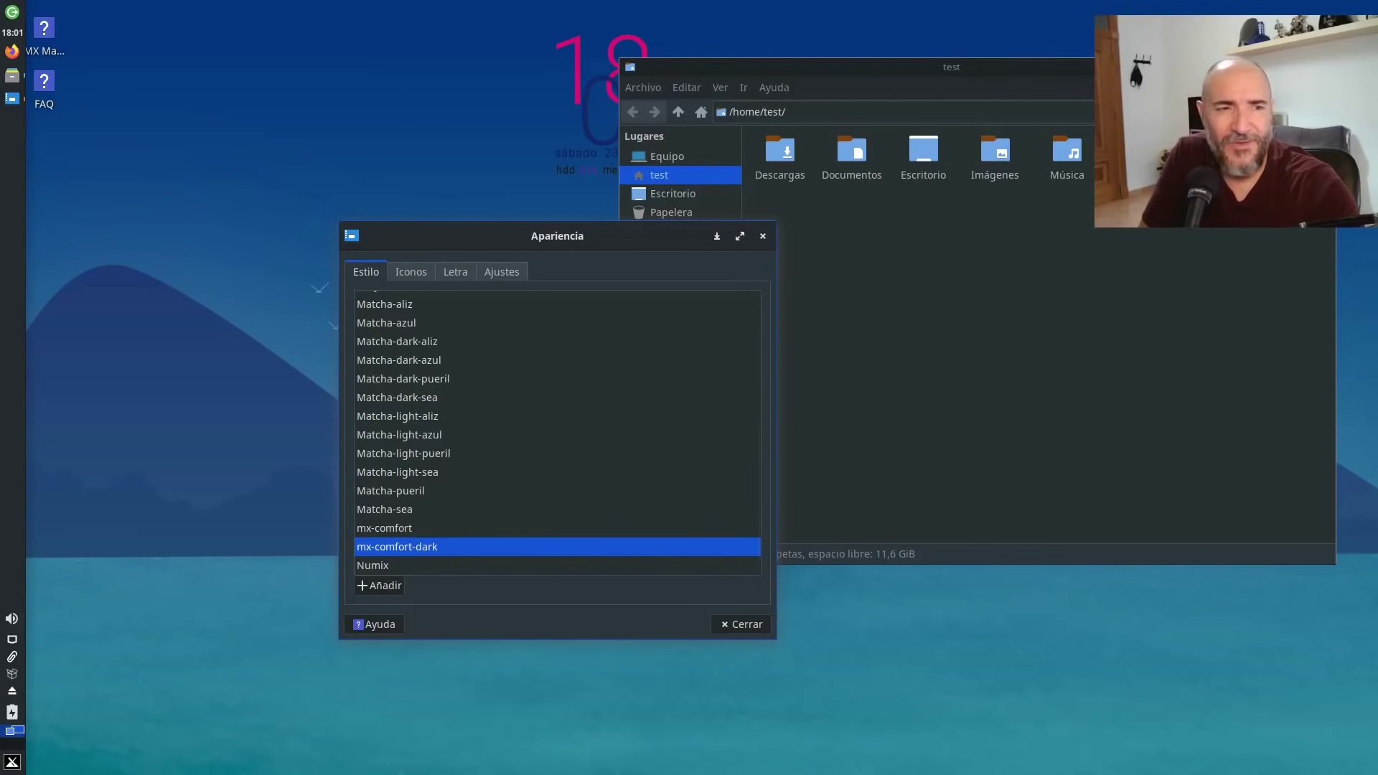
{"action": "key", "text": "ctrl+w"}
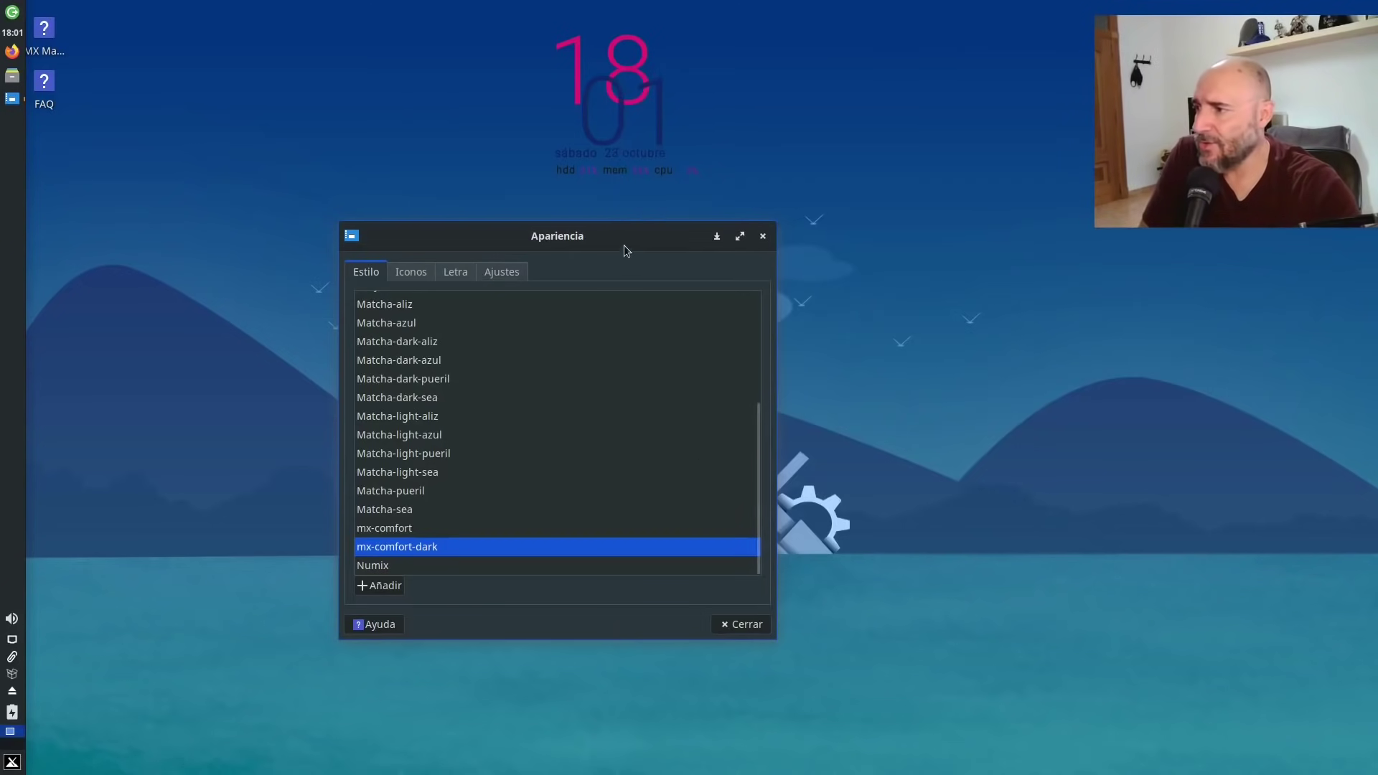
{"action": "left_click_drag", "start_coordinate": [623, 244], "coordinate": [598, 201]}
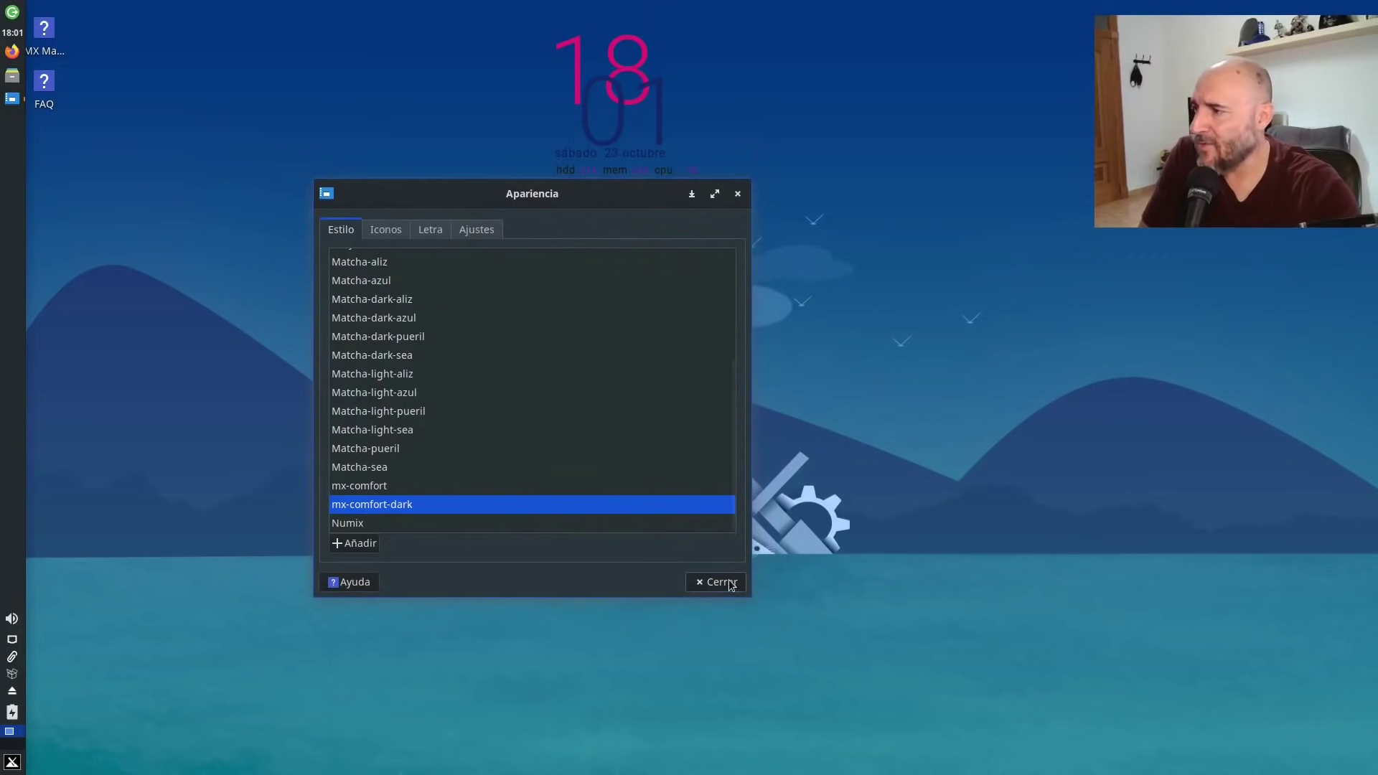
Apply the Numix icon theme from Iconos and bring the file manager back into view.
{"action": "left_click", "coordinate": [385, 229]}
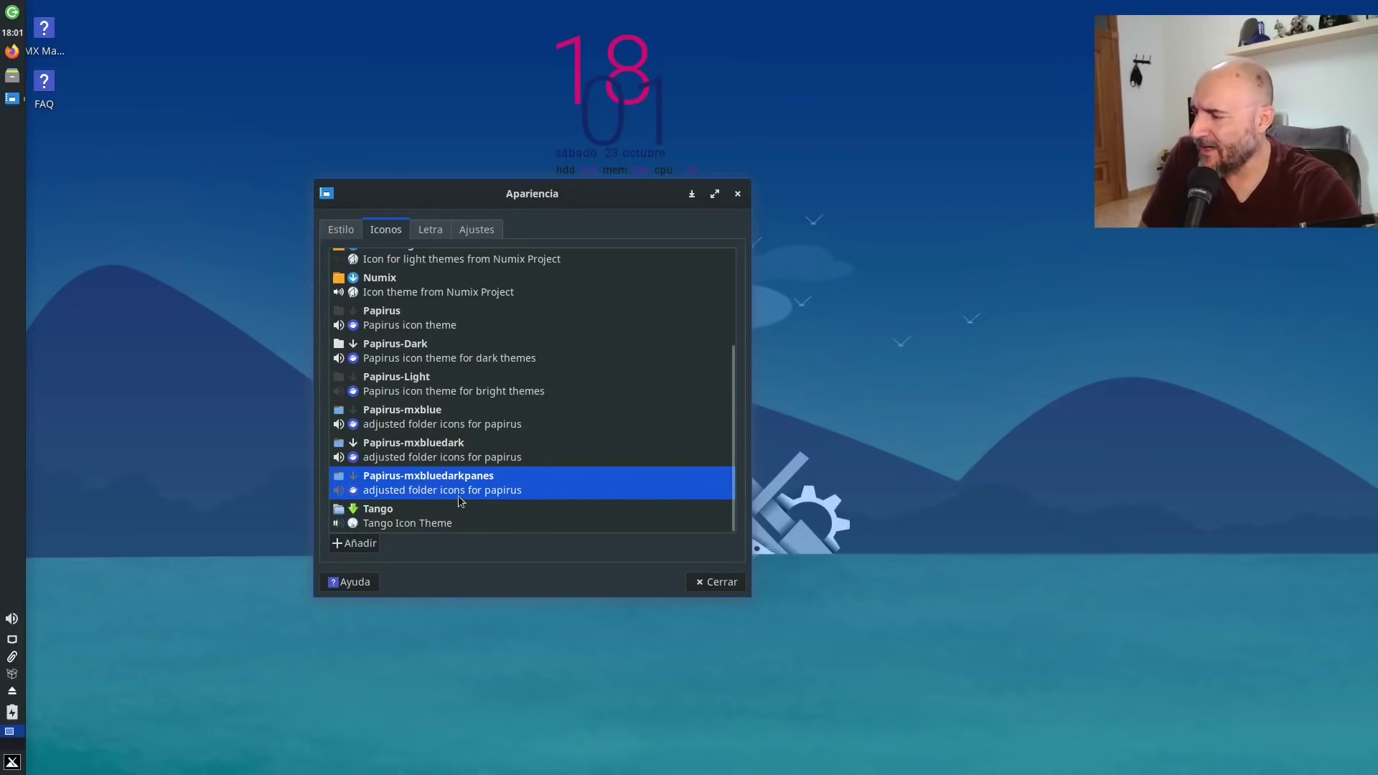
{"action": "left_click", "coordinate": [391, 288]}
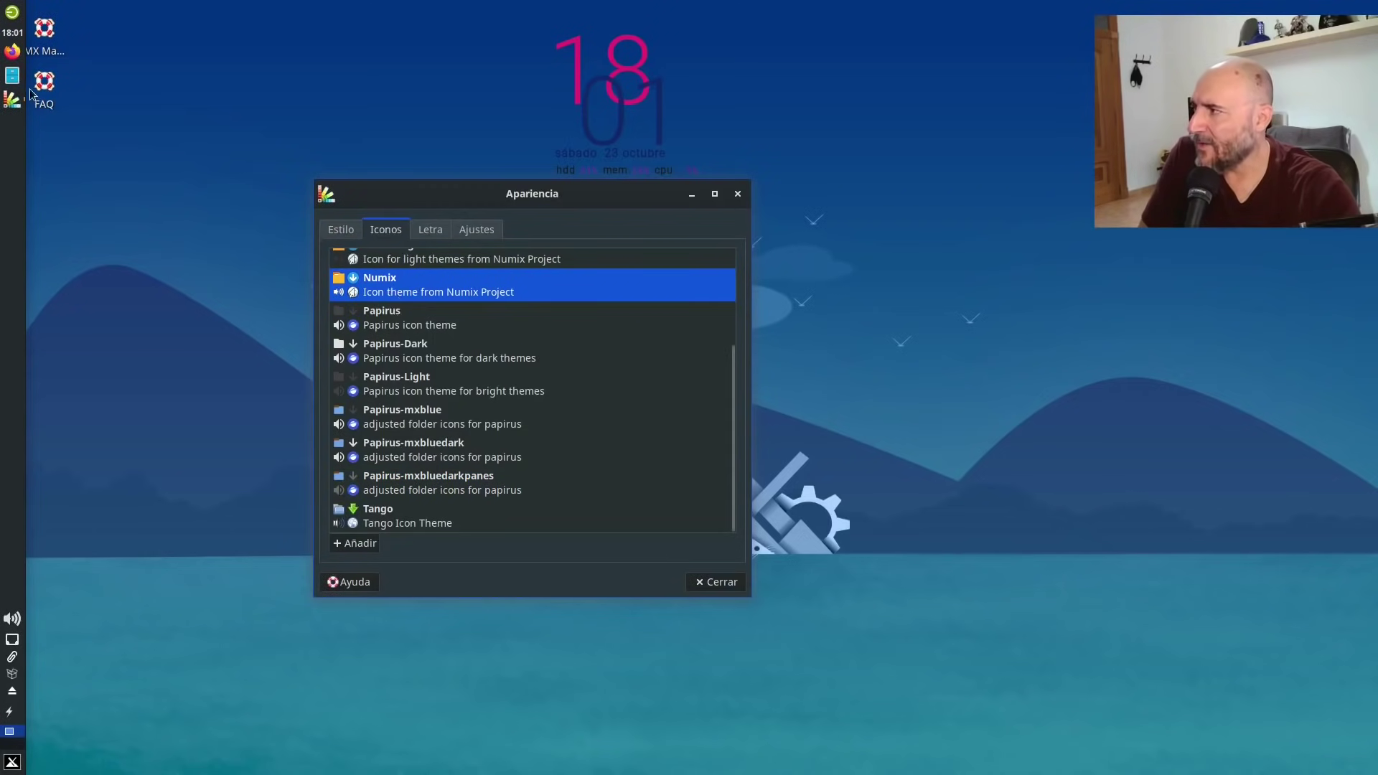
{"action": "left_click", "coordinate": [11, 75]}
{"action": "mouse_move", "coordinate": [20, 87]}
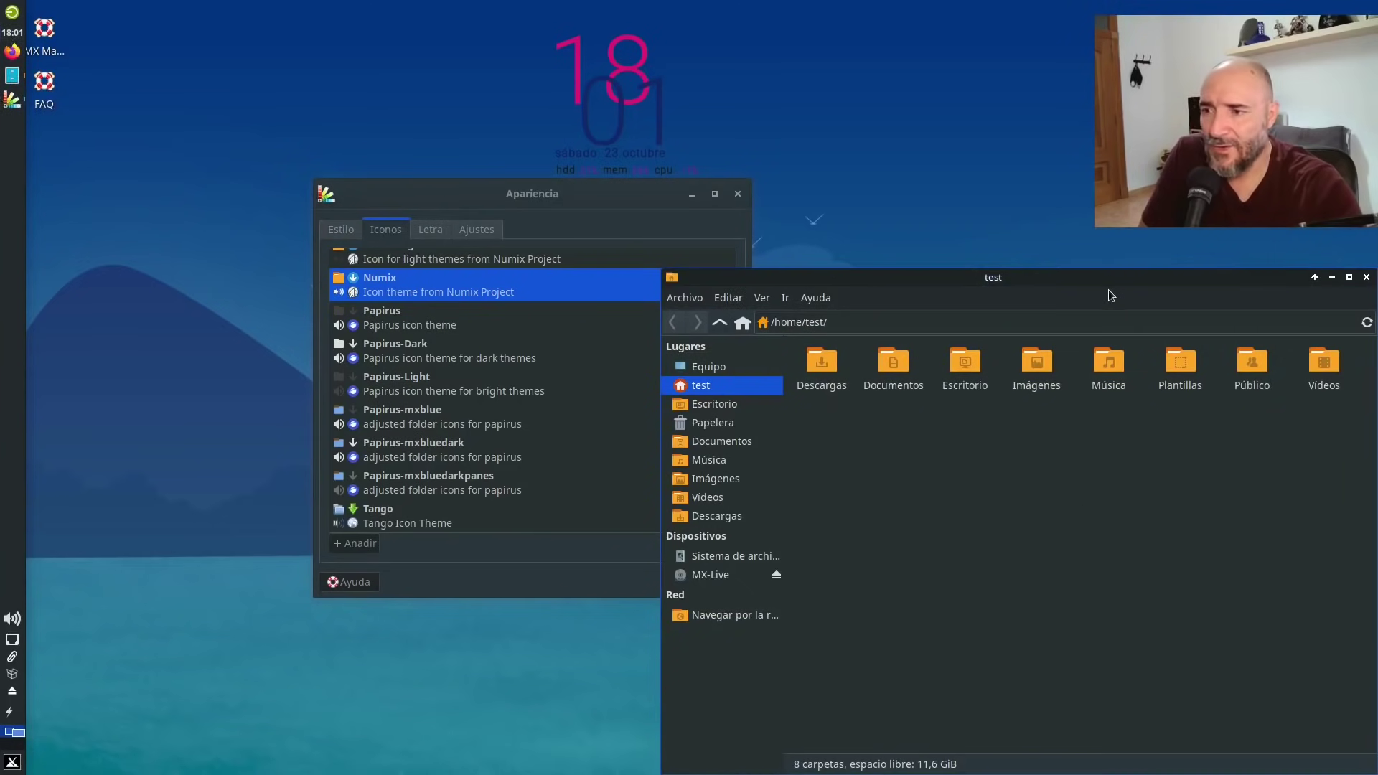
{"action": "left_click_drag", "start_coordinate": [1092, 253], "coordinate": [1062, 183]}
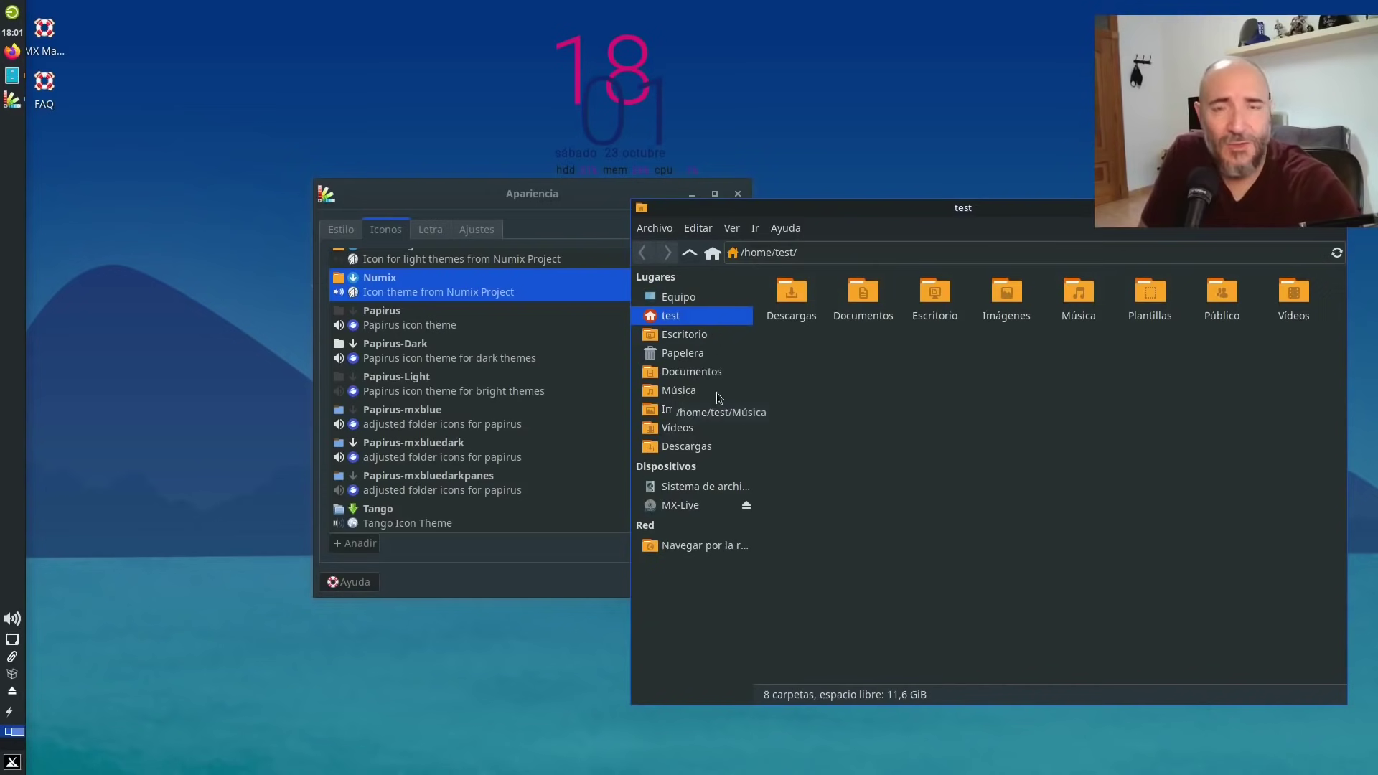
{"action": "scroll", "coordinate": [431, 431], "scroll_direction": "up", "scroll_amount": 4}
{"action": "left_click", "coordinate": [419, 423]}
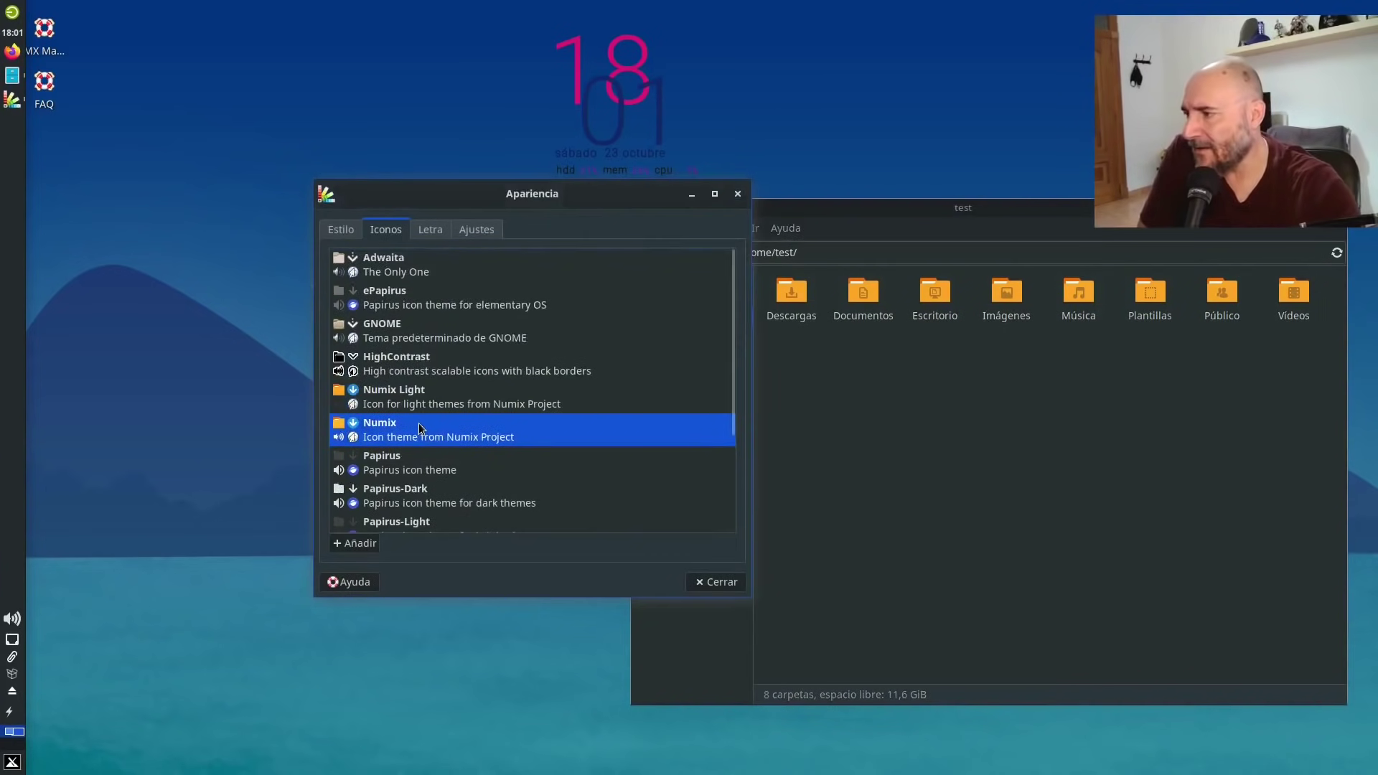
Preview GNOME, Adwaita and Tango icons, then reapply Papirus-mxbluedarkpanes and close Apariencia.
{"action": "left_click", "coordinate": [420, 322]}
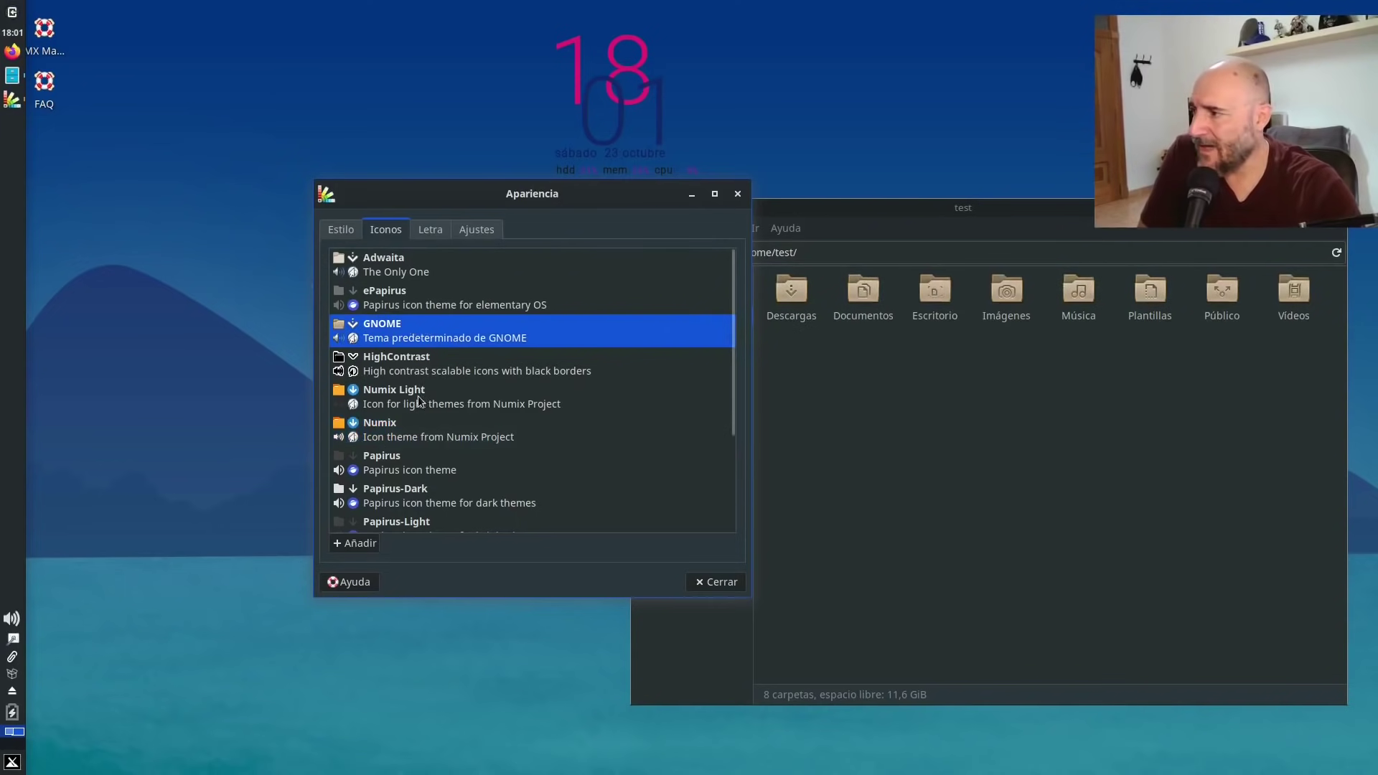
{"action": "left_click", "coordinate": [405, 261]}
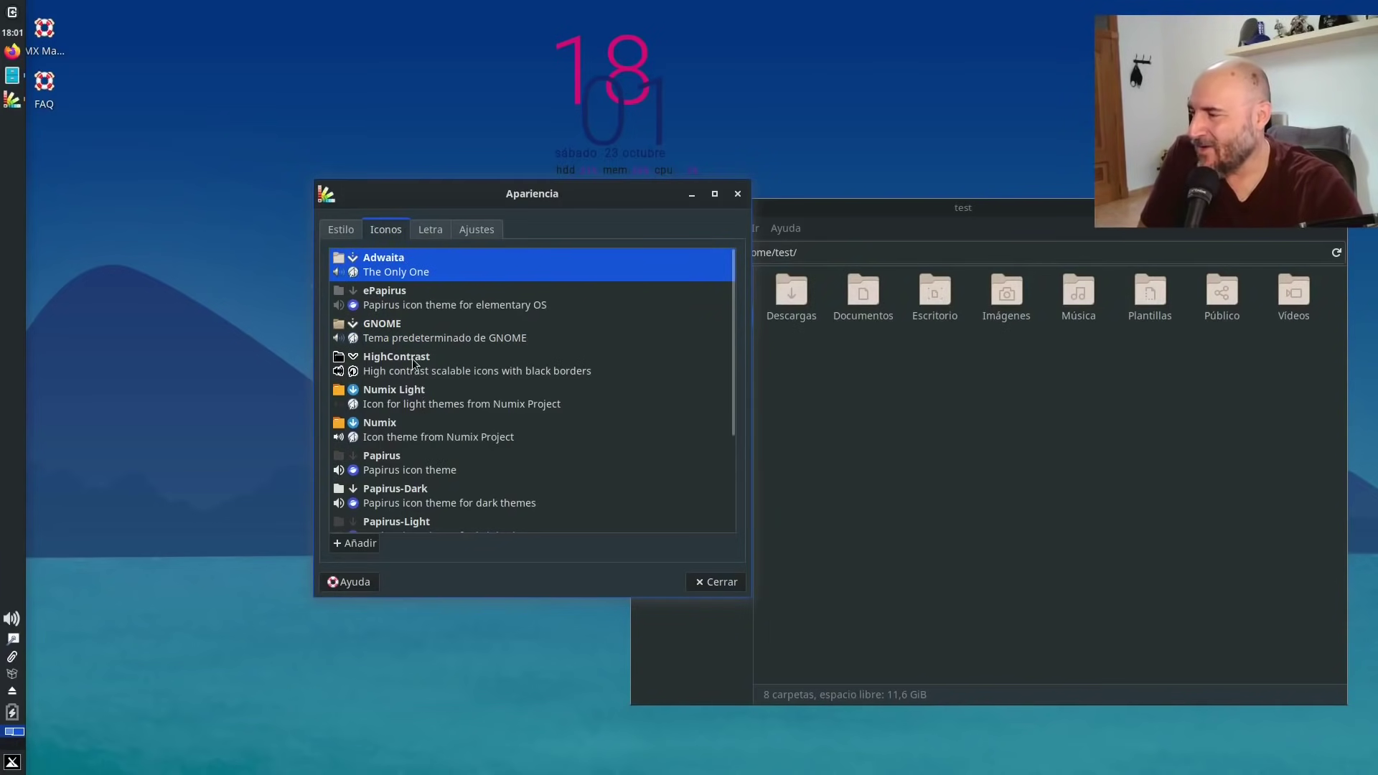
{"action": "scroll", "coordinate": [481, 443], "scroll_direction": "down", "scroll_amount": 4}
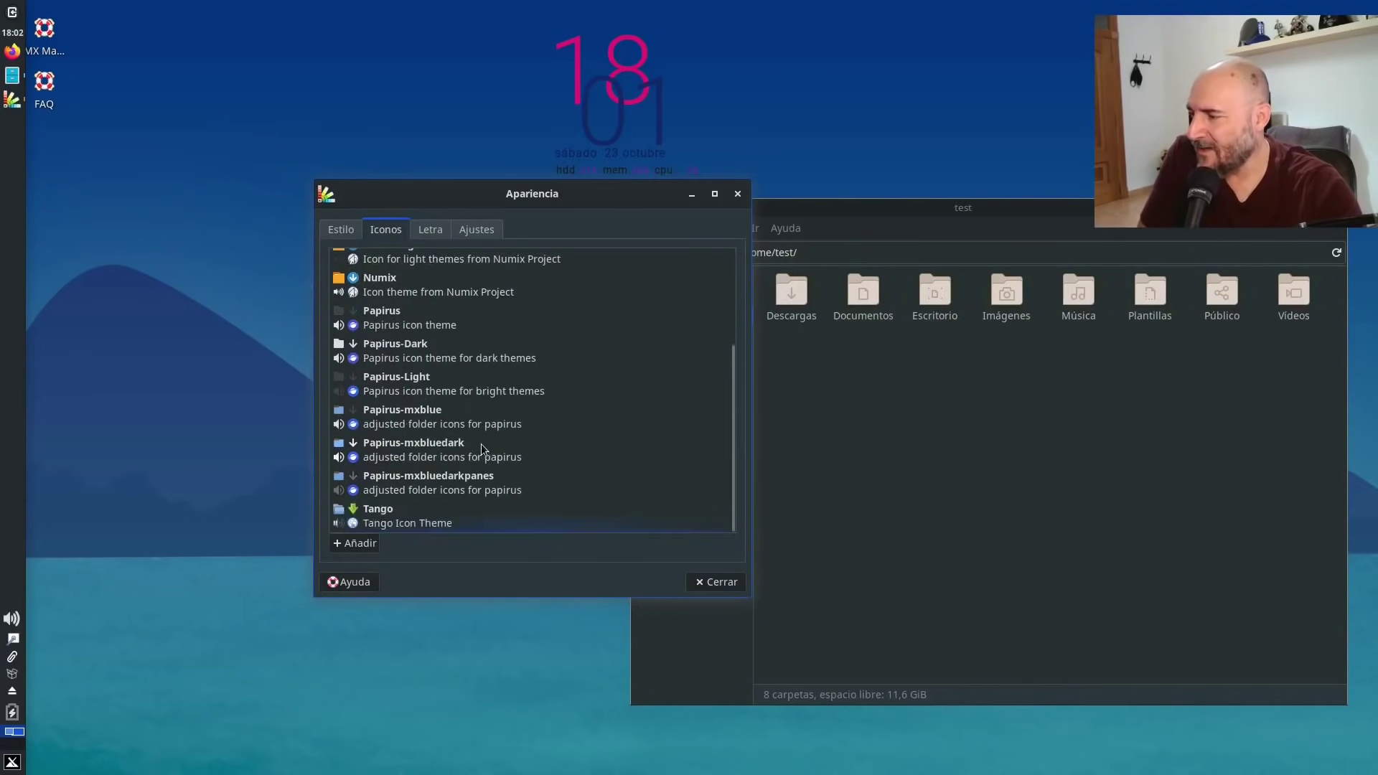
{"action": "left_click", "coordinate": [425, 523]}
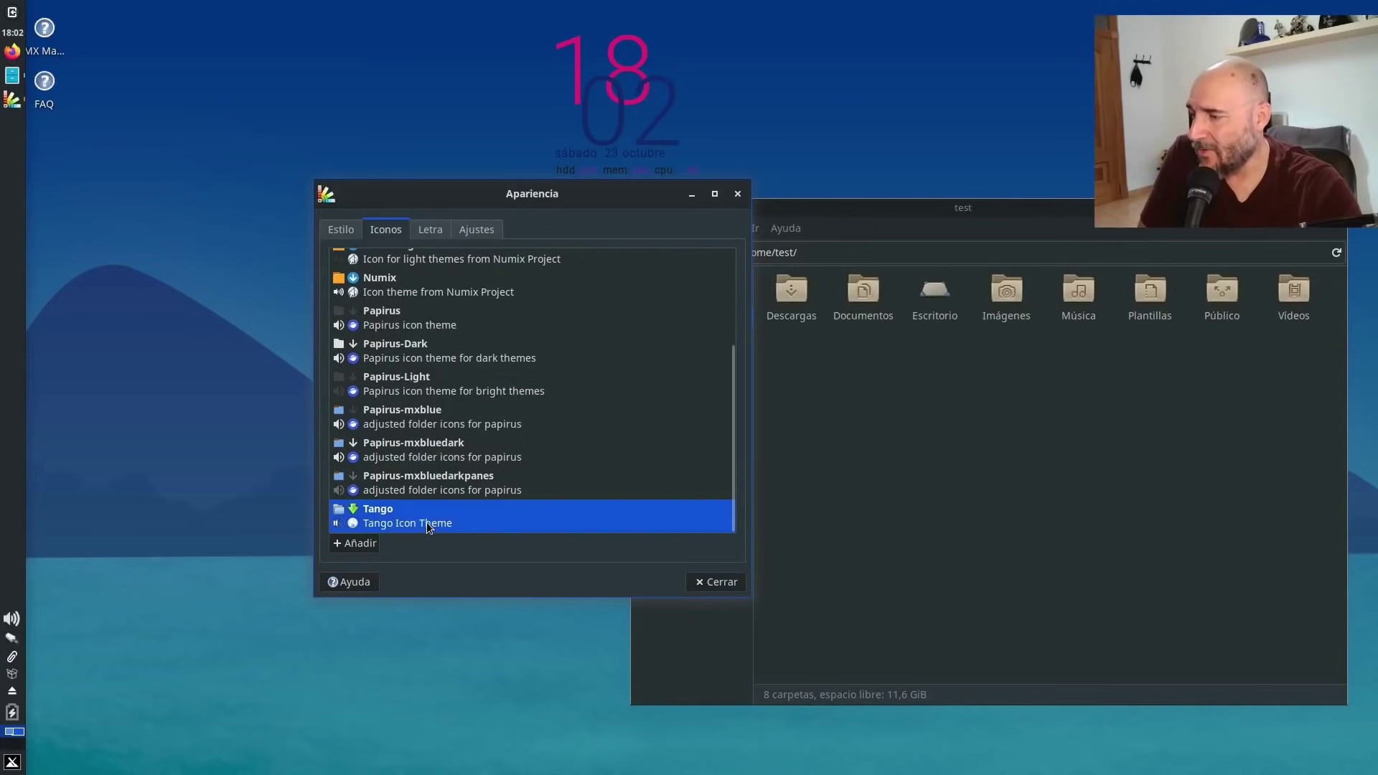
{"action": "left_click", "coordinate": [1051, 424]}
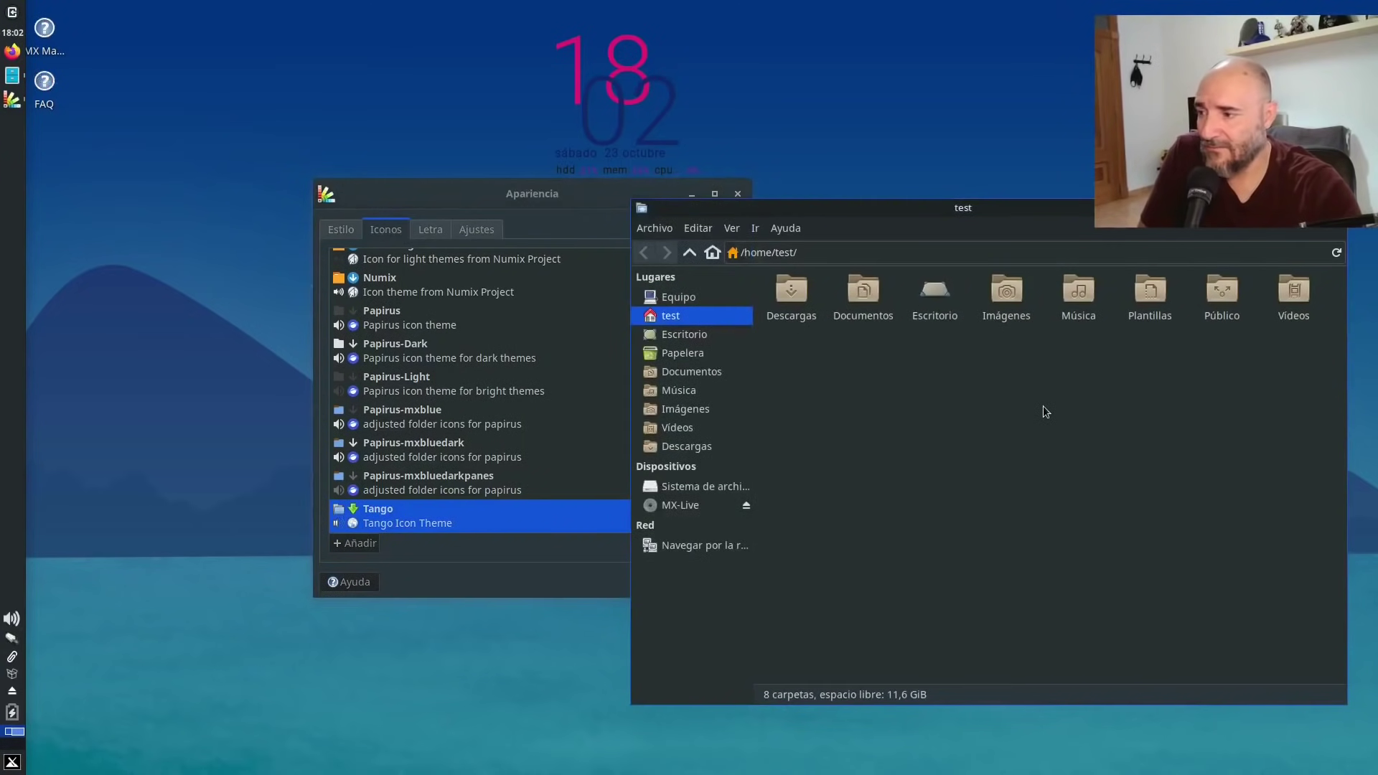
{"action": "left_click", "coordinate": [503, 493]}
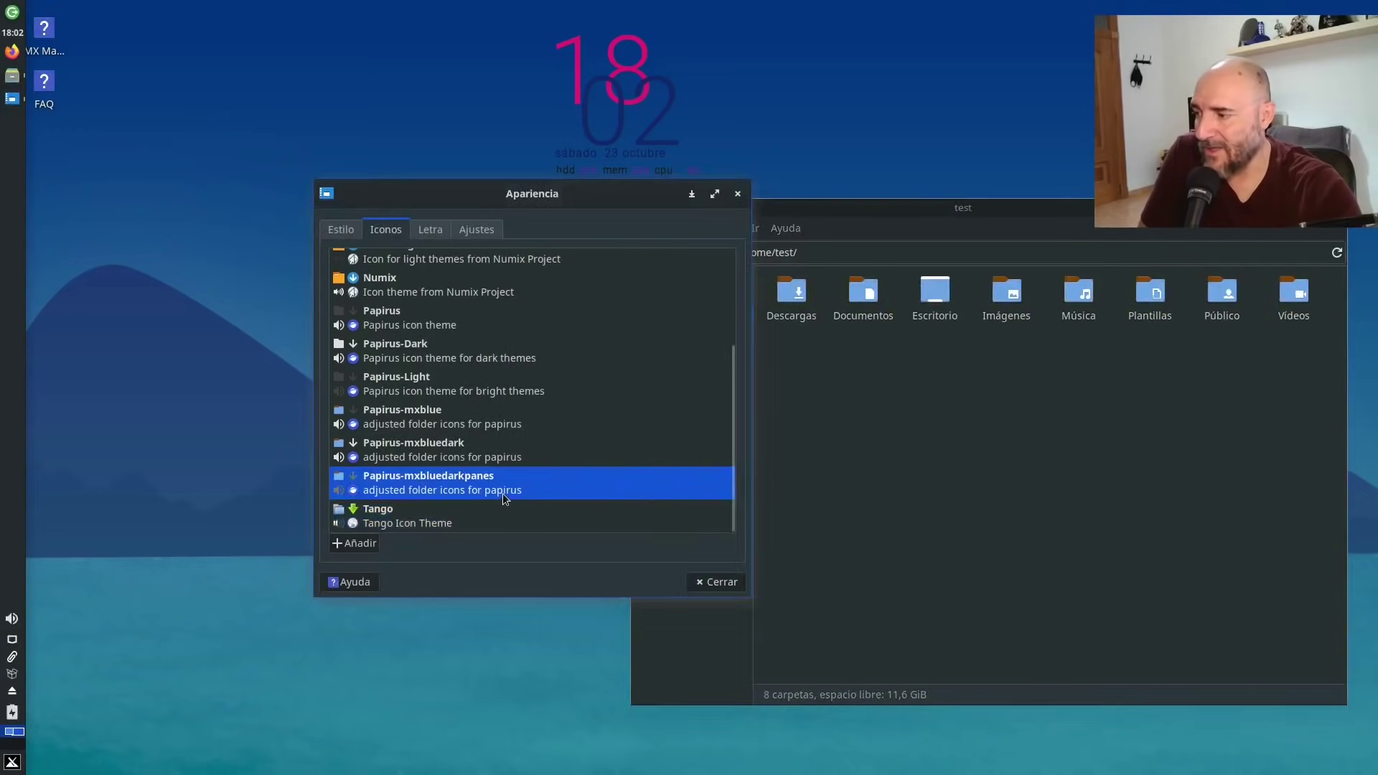
{"action": "left_click", "coordinate": [719, 582]}
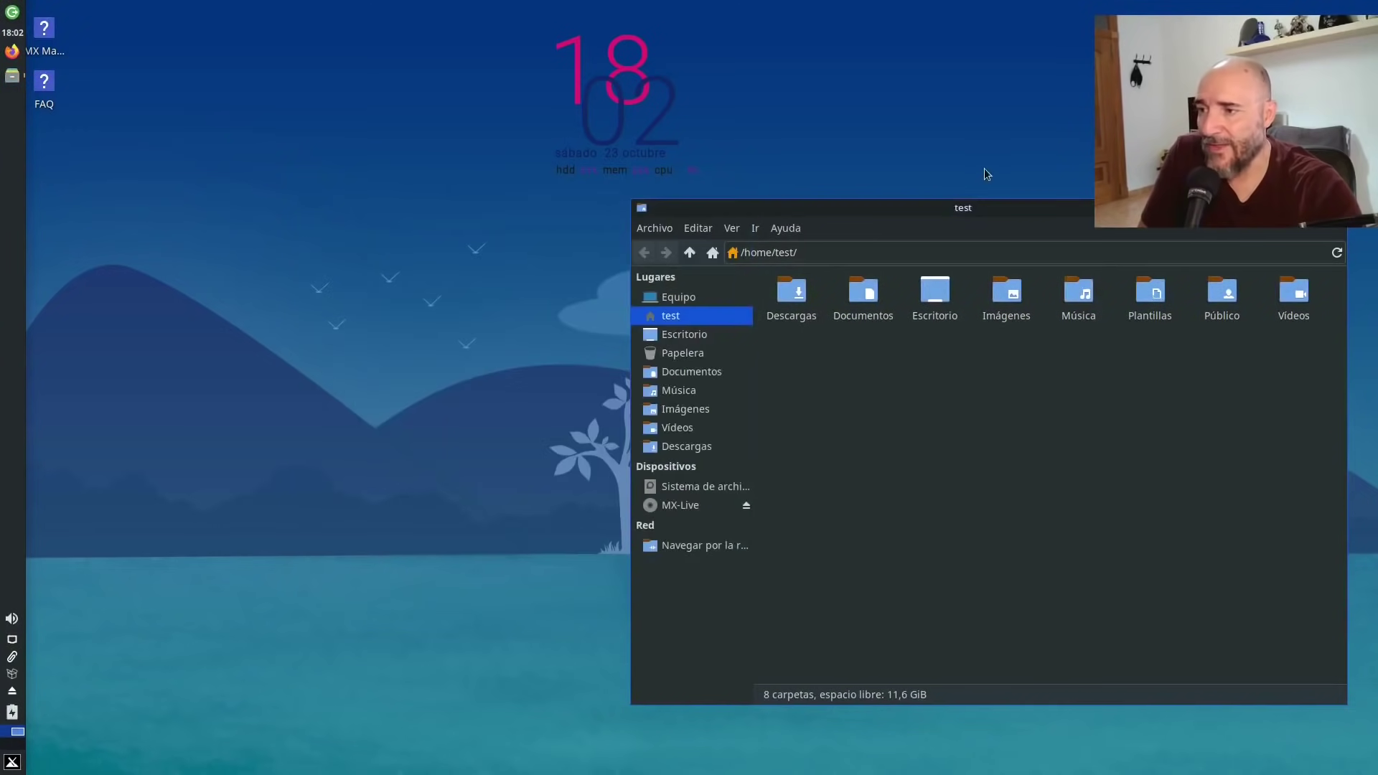
Move the file manager left, select Imágenes, then launch MX Tweak from Configuración in the menu.
{"action": "left_click_drag", "start_coordinate": [1006, 210], "coordinate": [566, 173]}
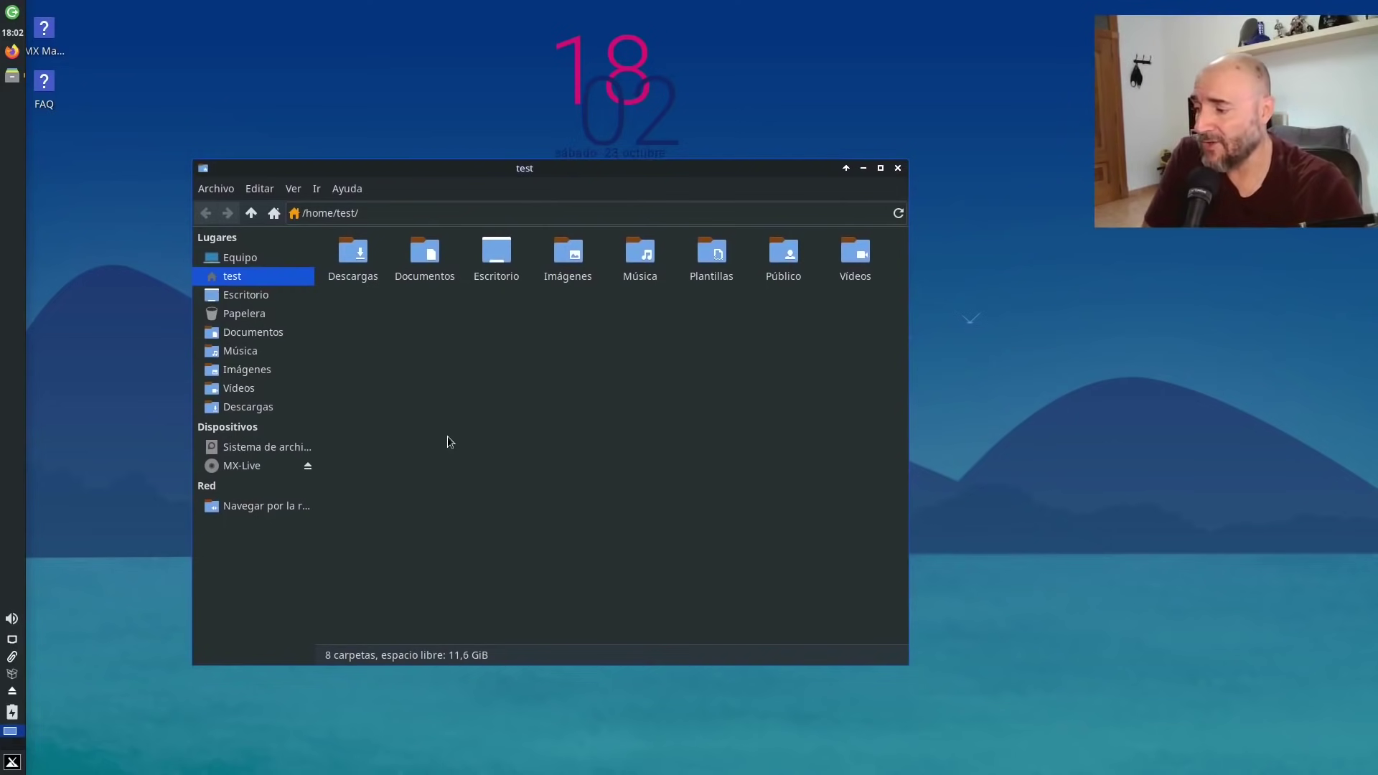
{"action": "left_click", "coordinate": [577, 254]}
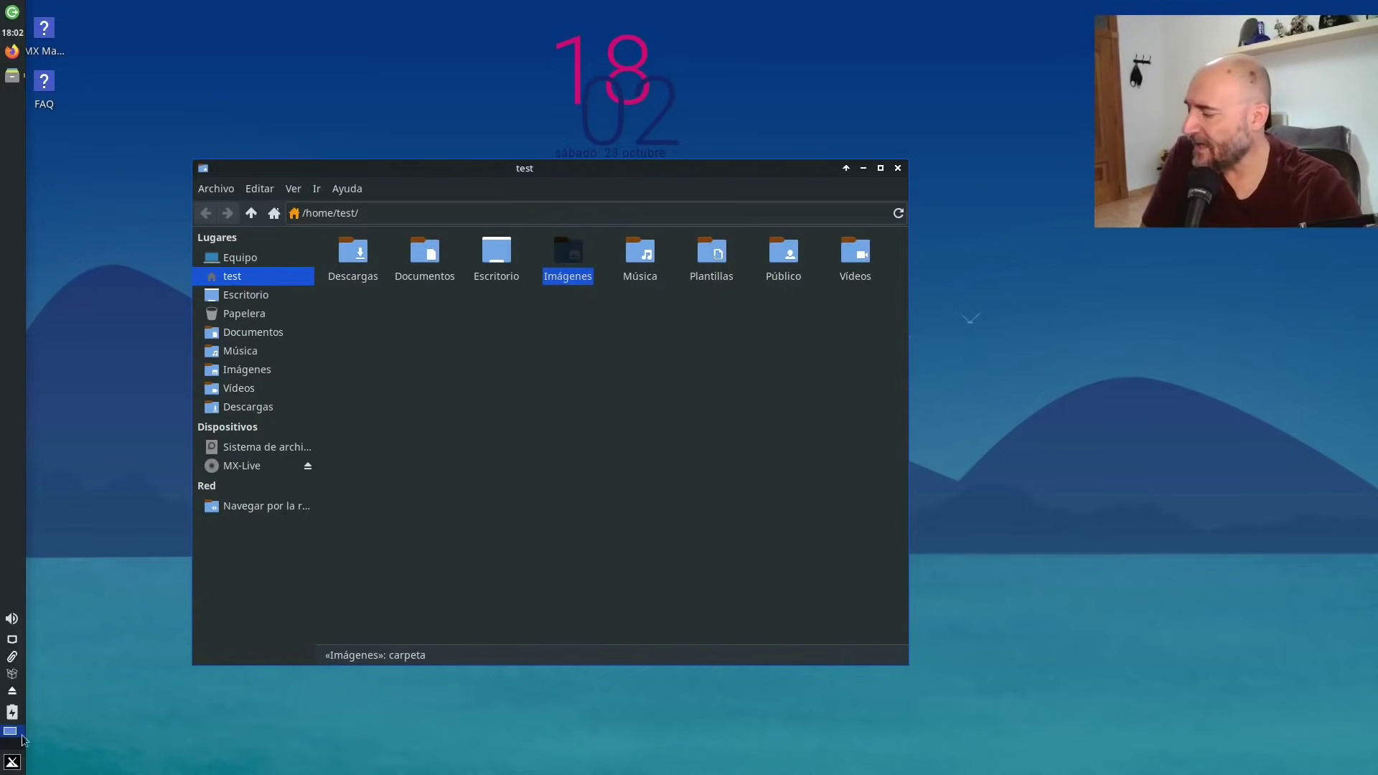
{"action": "left_click", "coordinate": [12, 762]}
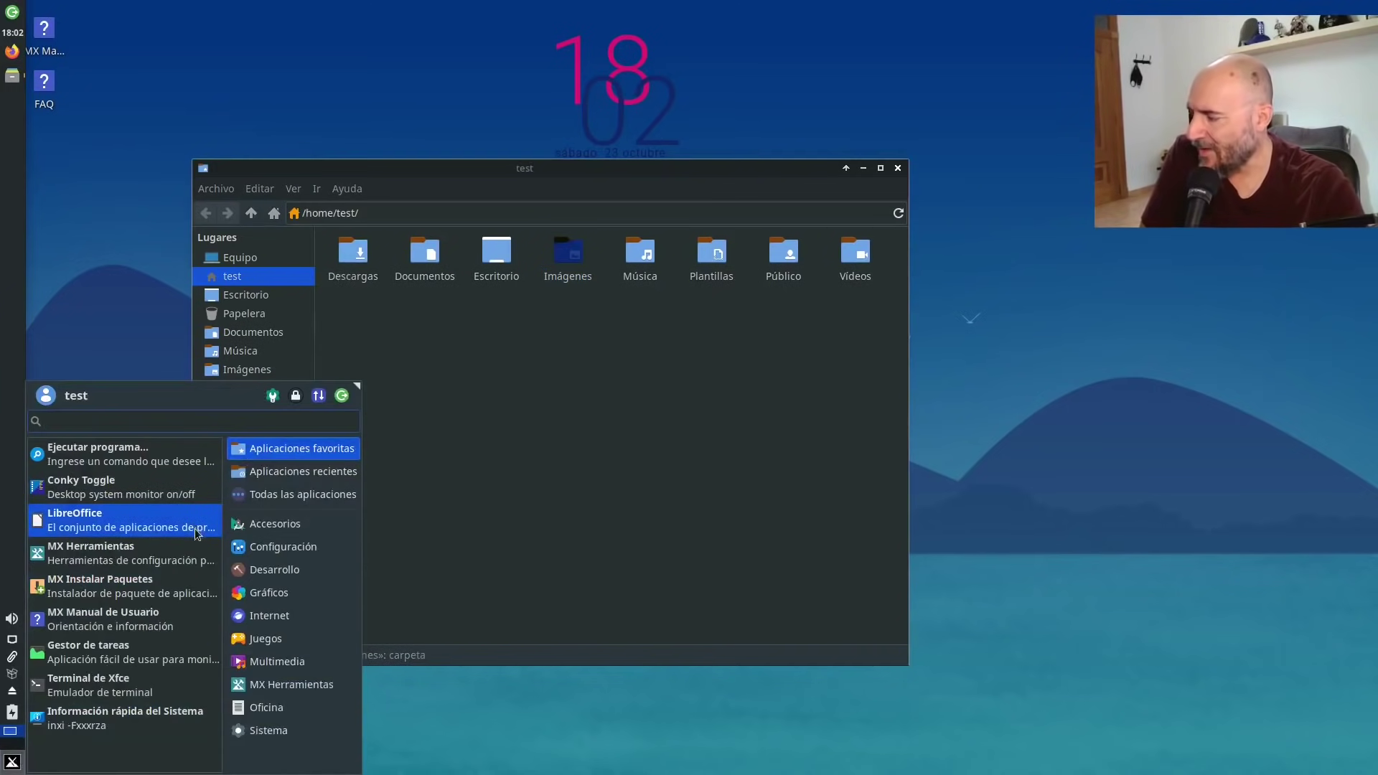
{"action": "left_click", "coordinate": [304, 524]}
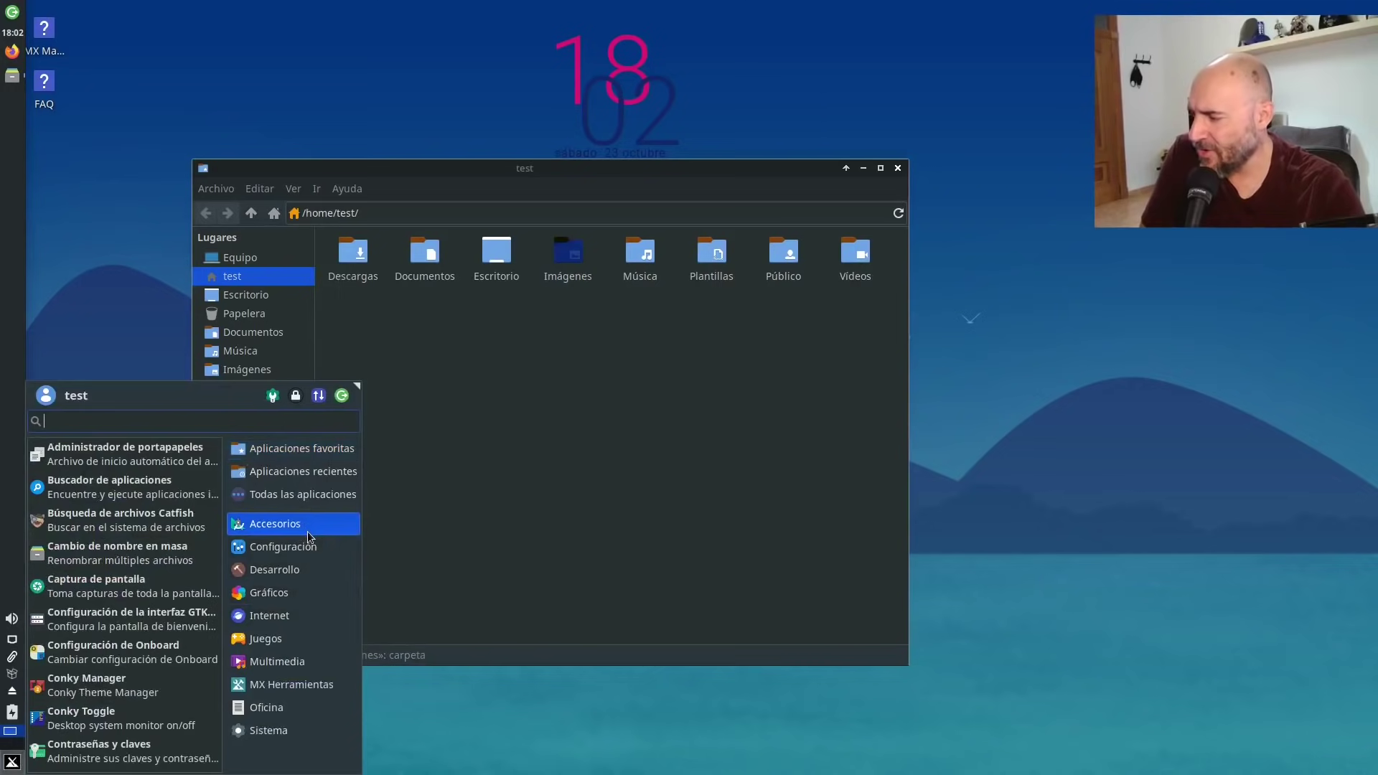
{"action": "left_click", "coordinate": [304, 549]}
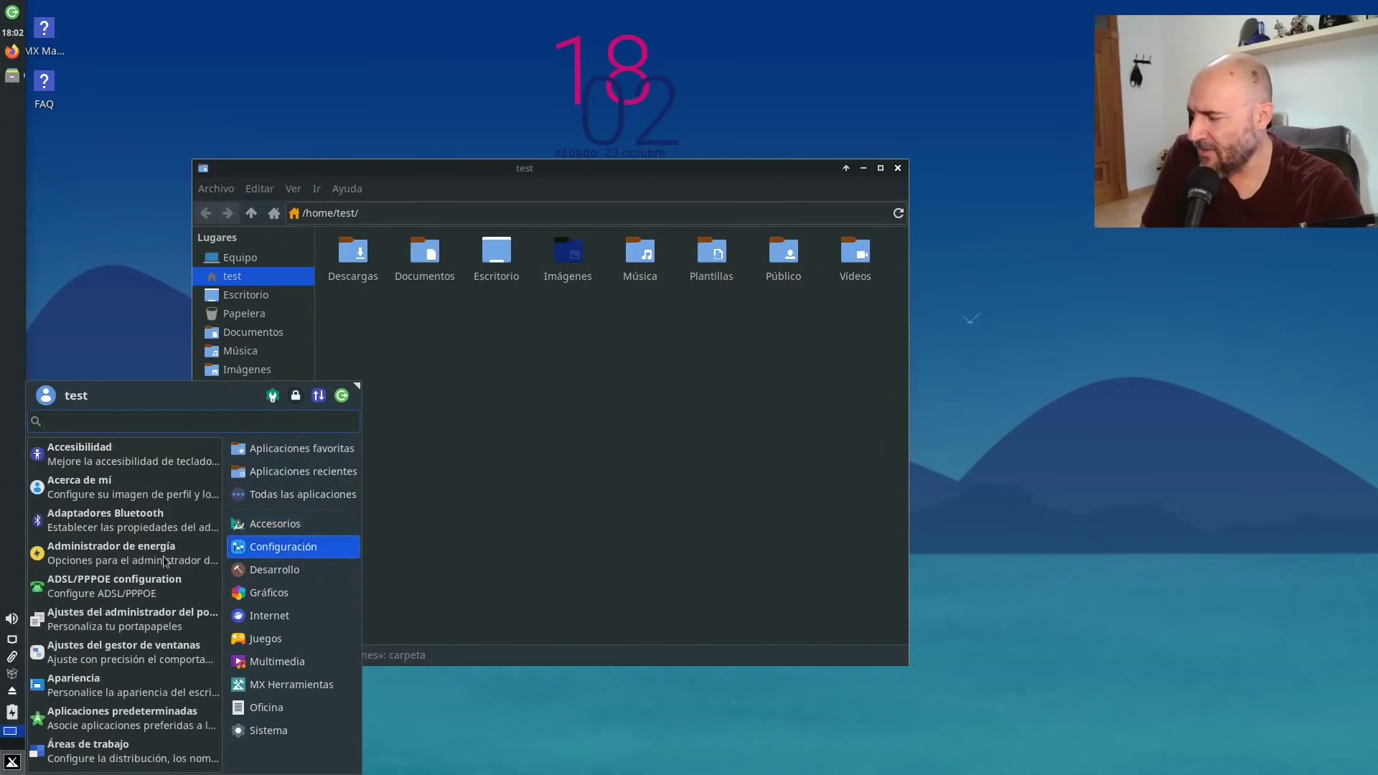
{"action": "scroll", "coordinate": [130, 609], "scroll_direction": "down", "scroll_amount": 4}
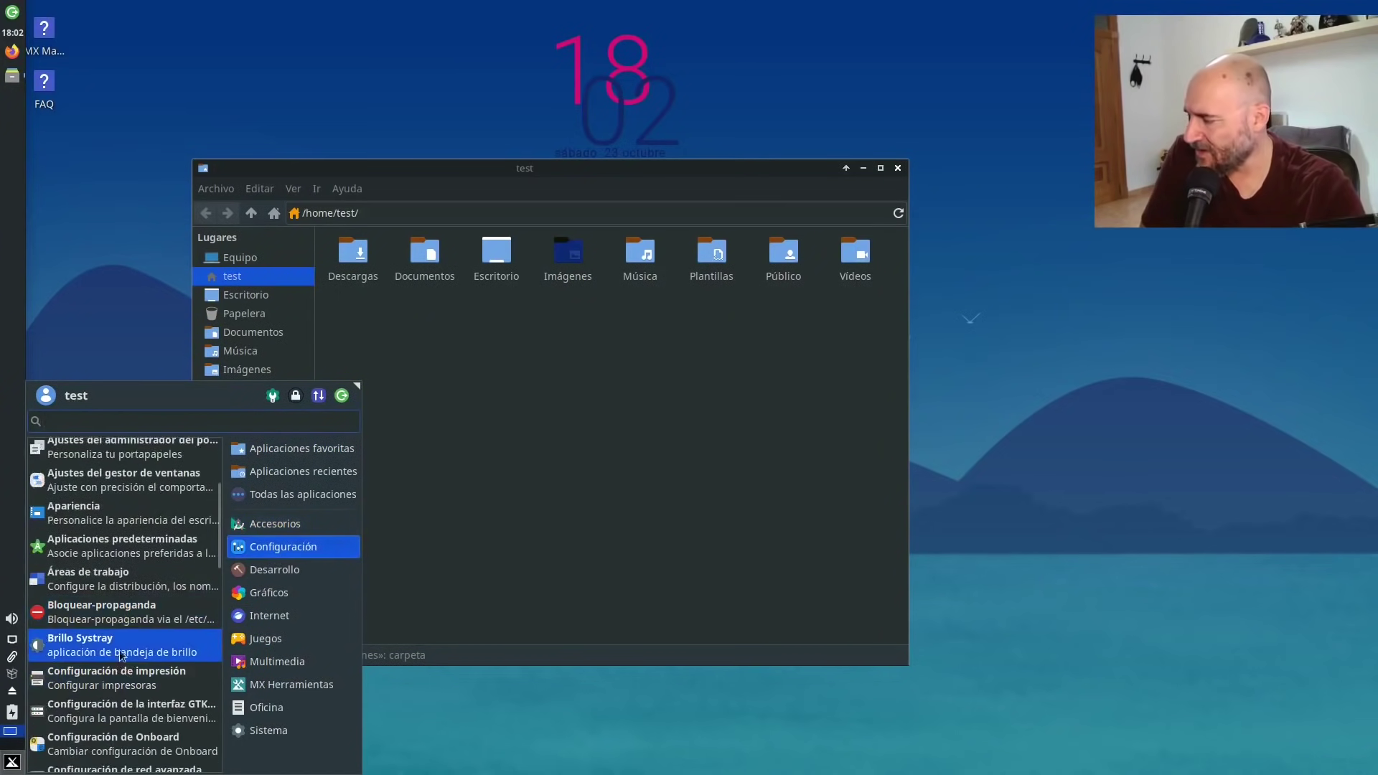
{"action": "scroll", "coordinate": [122, 644], "scroll_direction": "down", "scroll_amount": 5}
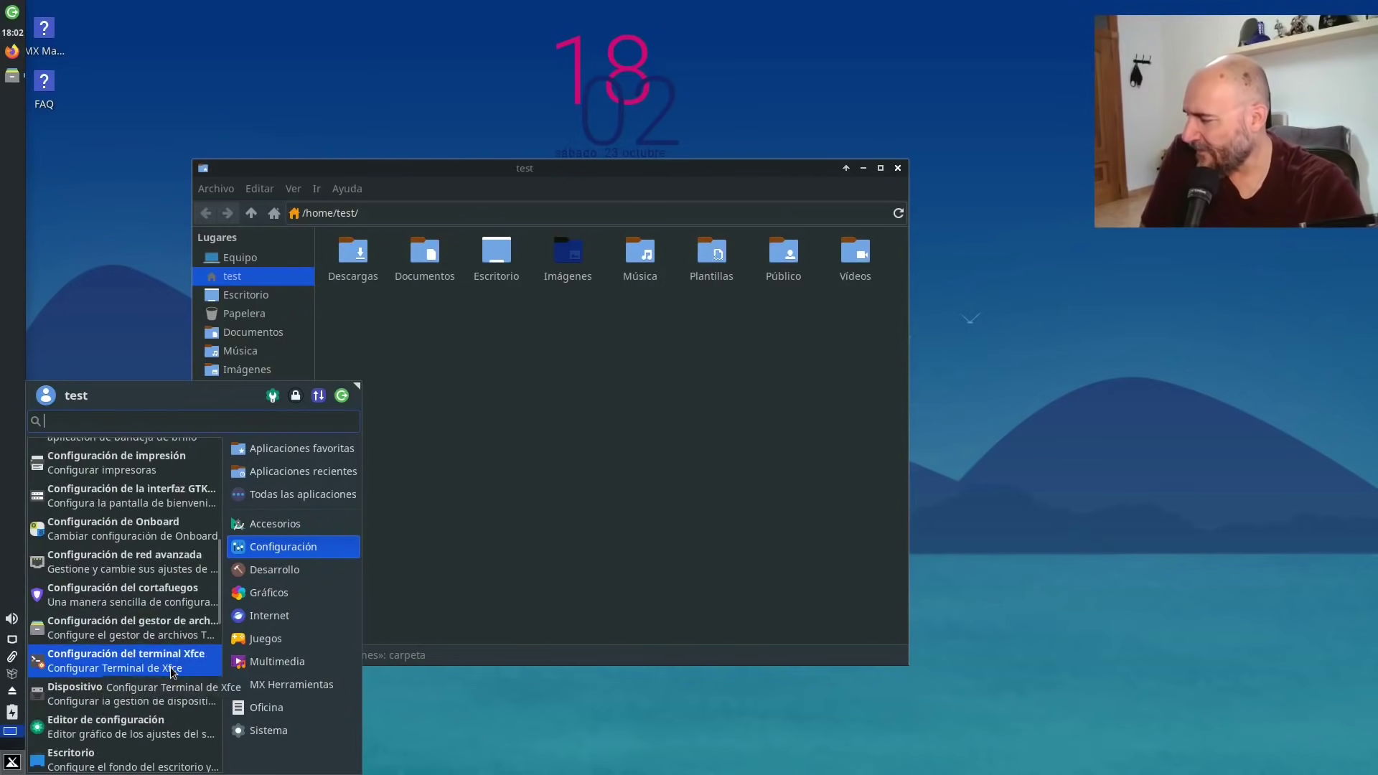
{"action": "scroll", "coordinate": [172, 671], "scroll_direction": "down", "scroll_amount": 4}
{"action": "scroll", "coordinate": [171, 672], "scroll_direction": "down", "scroll_amount": 12}
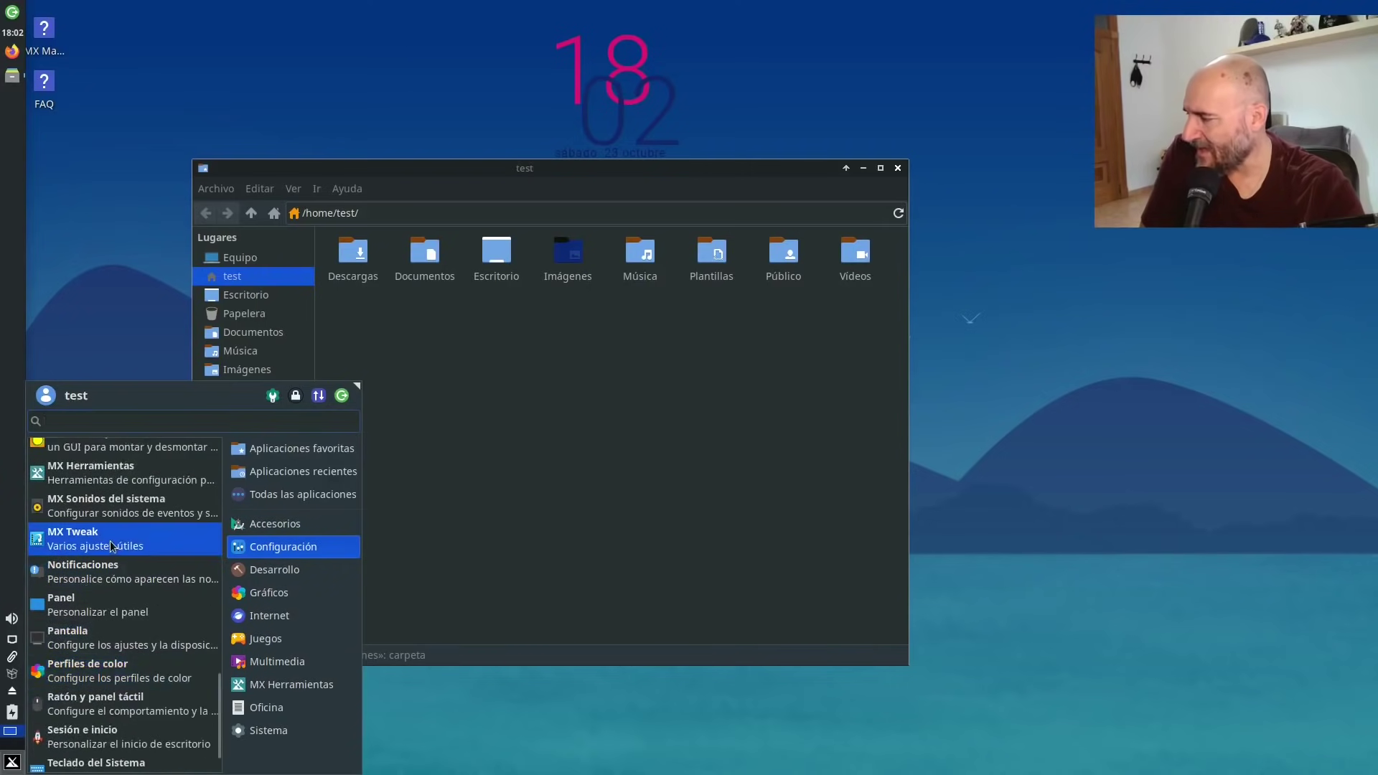
{"action": "left_click", "coordinate": [110, 540]}
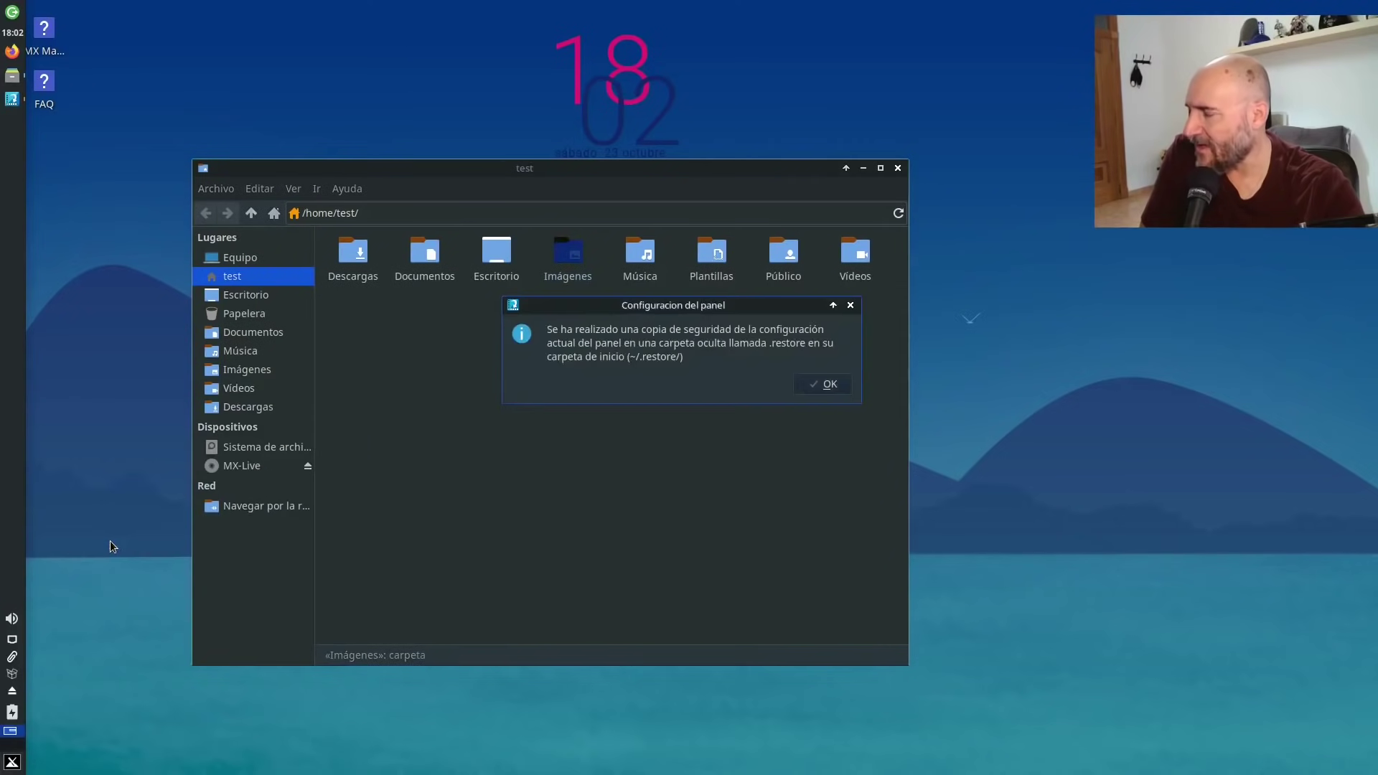
Dismiss the panel backup notice and make the first panel horizontal along the bottom (Abajo).
{"action": "left_click", "coordinate": [827, 388]}
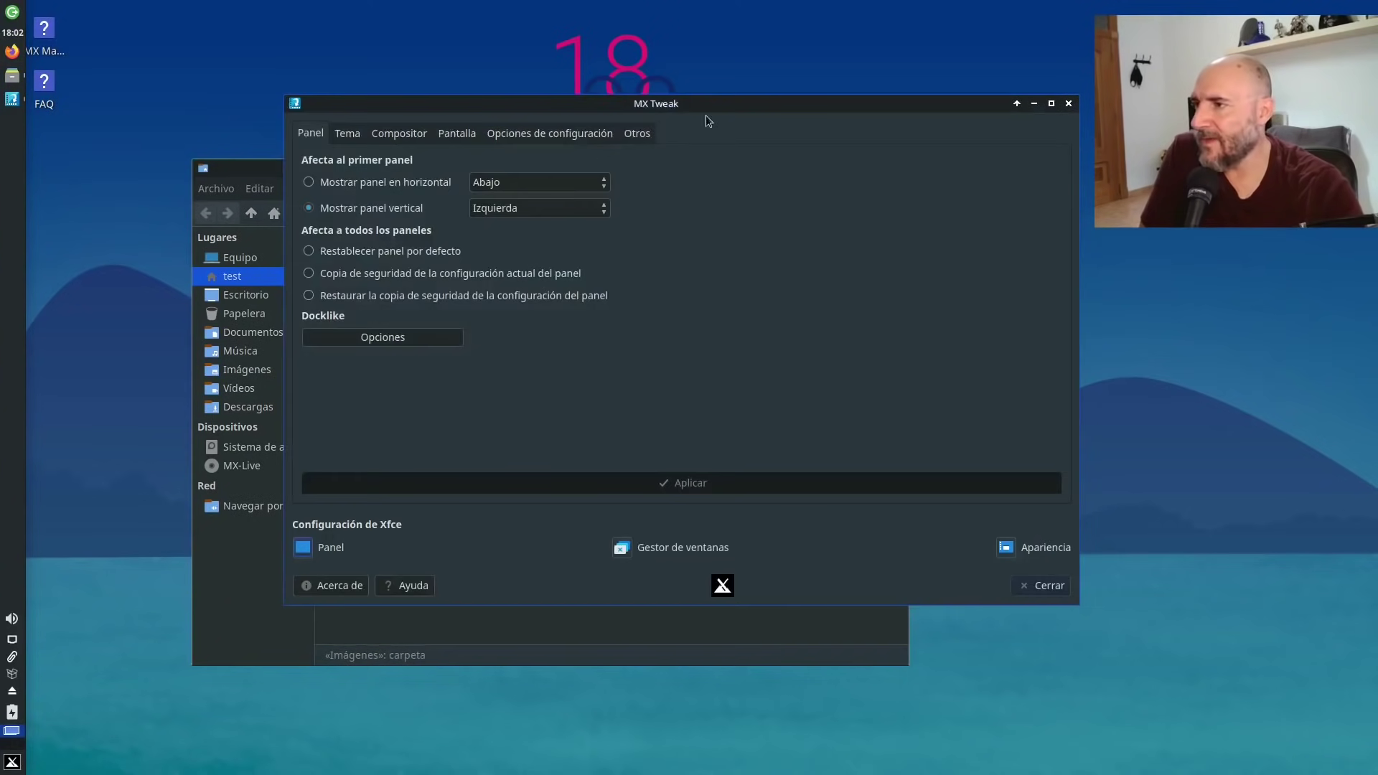
{"action": "left_click_drag", "start_coordinate": [711, 110], "coordinate": [735, 134]}
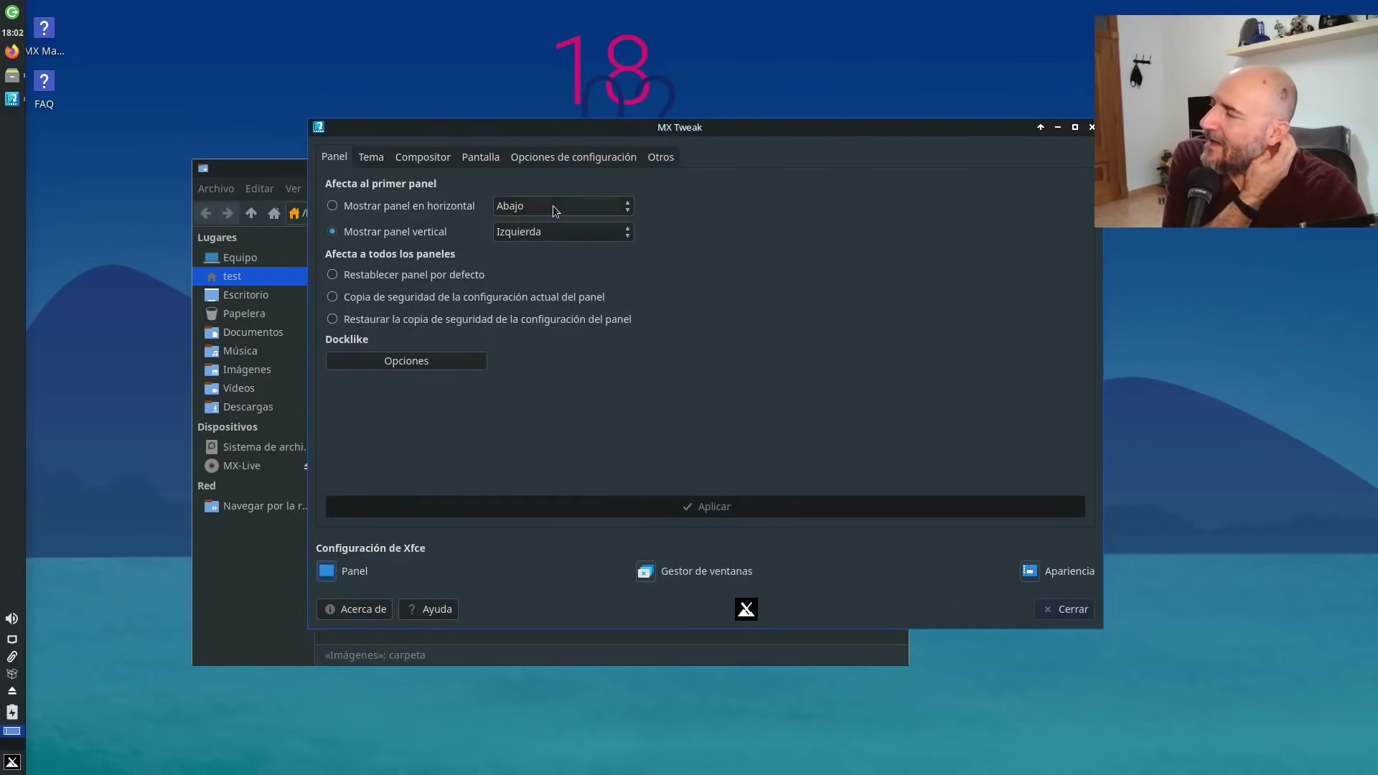
{"action": "left_click", "coordinate": [335, 207]}
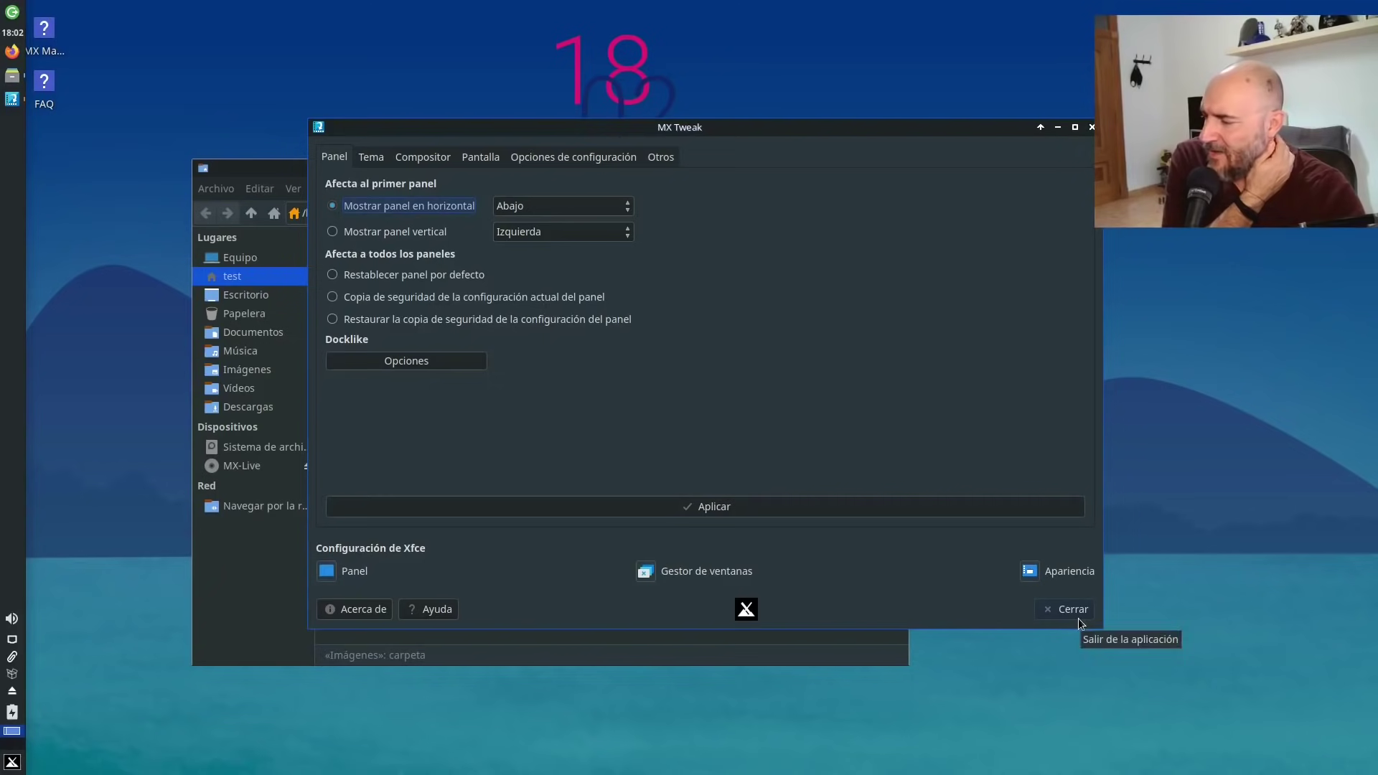
{"action": "left_click", "coordinate": [716, 509]}
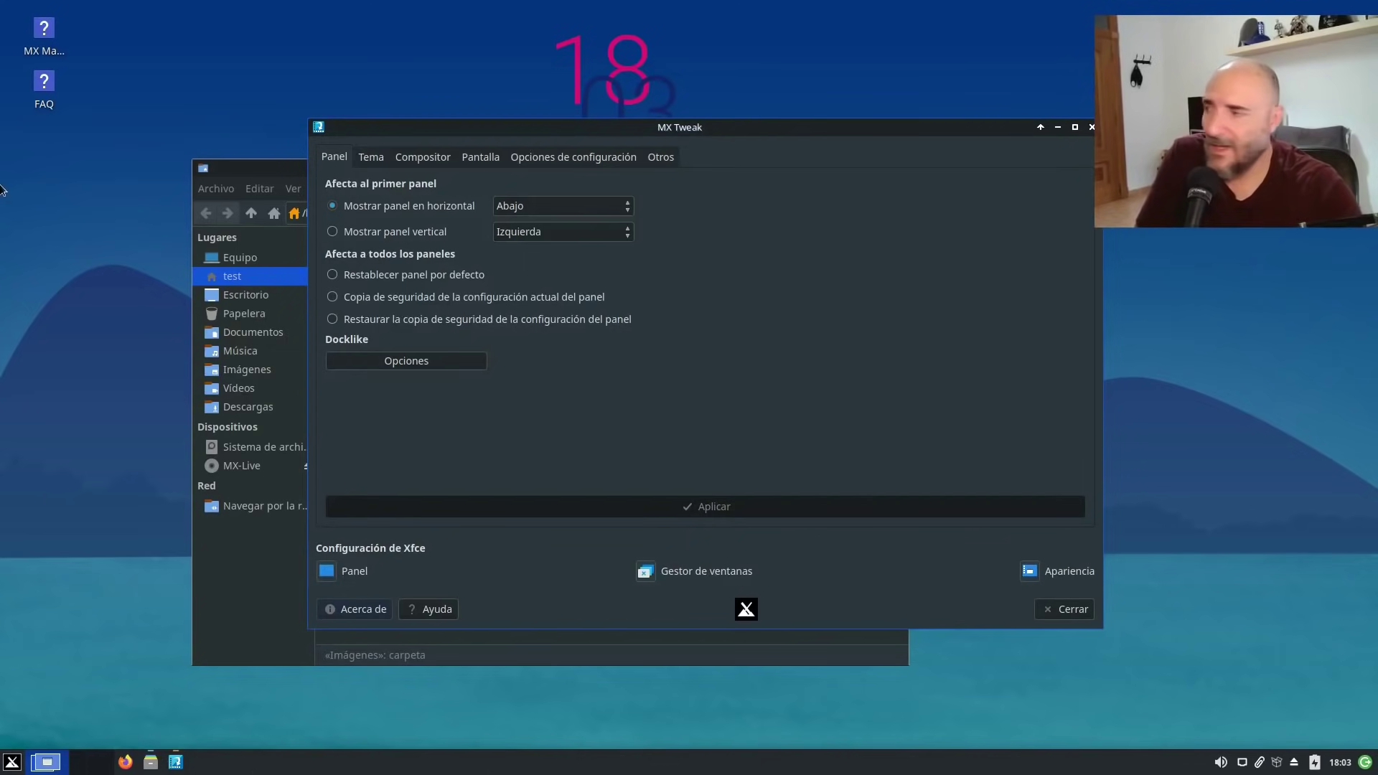
Delete the FAQ launcher from the desktop, confirming the permanent deletion.
{"action": "right_click", "coordinate": [50, 85]}
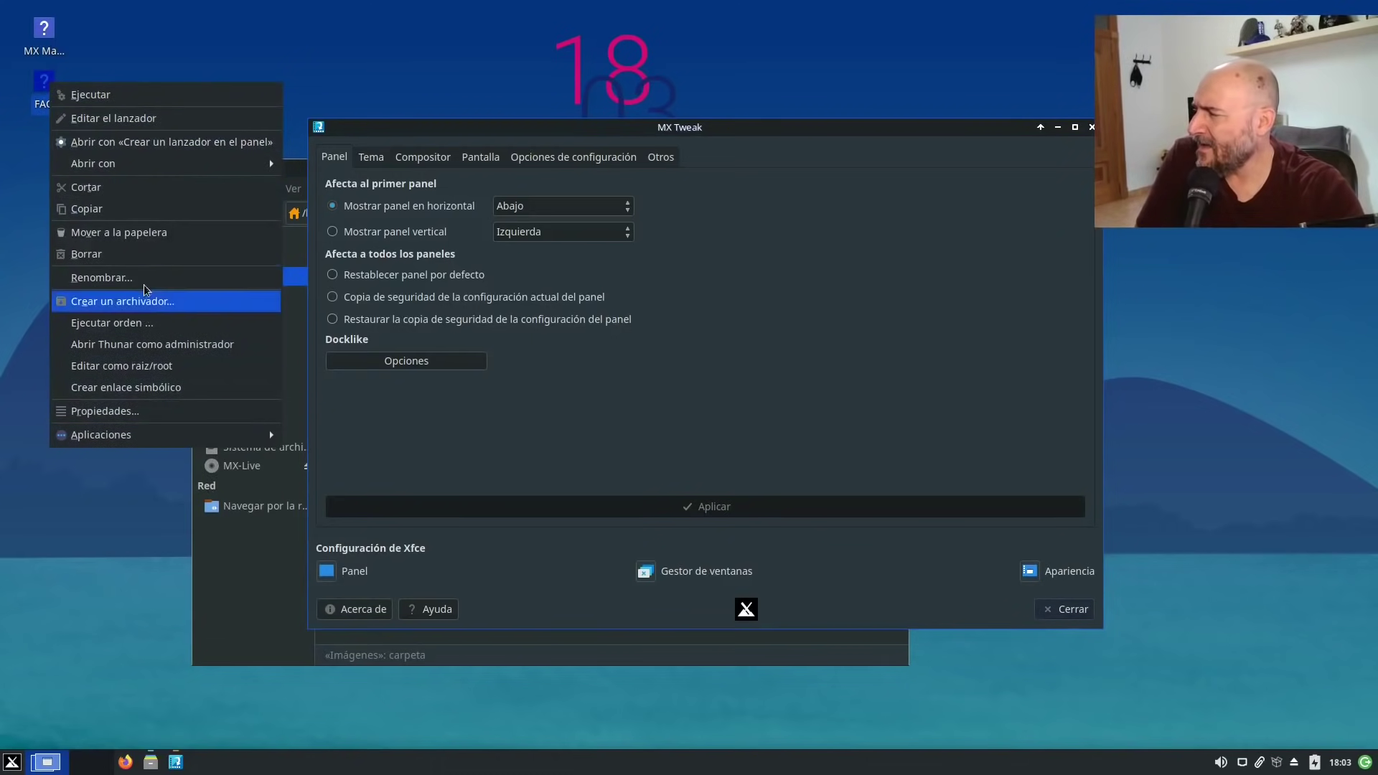
{"action": "left_click", "coordinate": [135, 252]}
{"action": "left_click", "coordinate": [756, 441]}
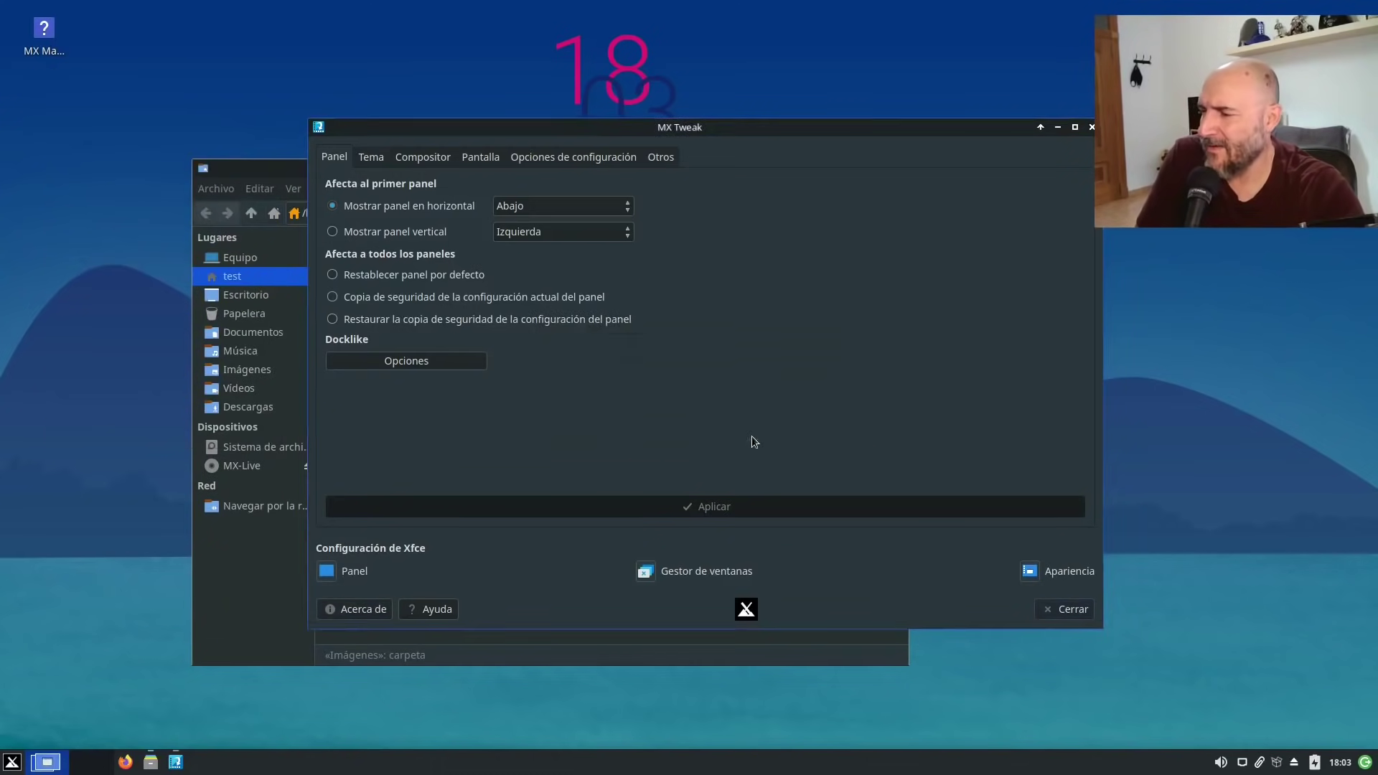
Delete the MX Manual launcher (Help.desktop), dismissing the could-not-delete error afterwards.
{"action": "right_click", "coordinate": [41, 31]}
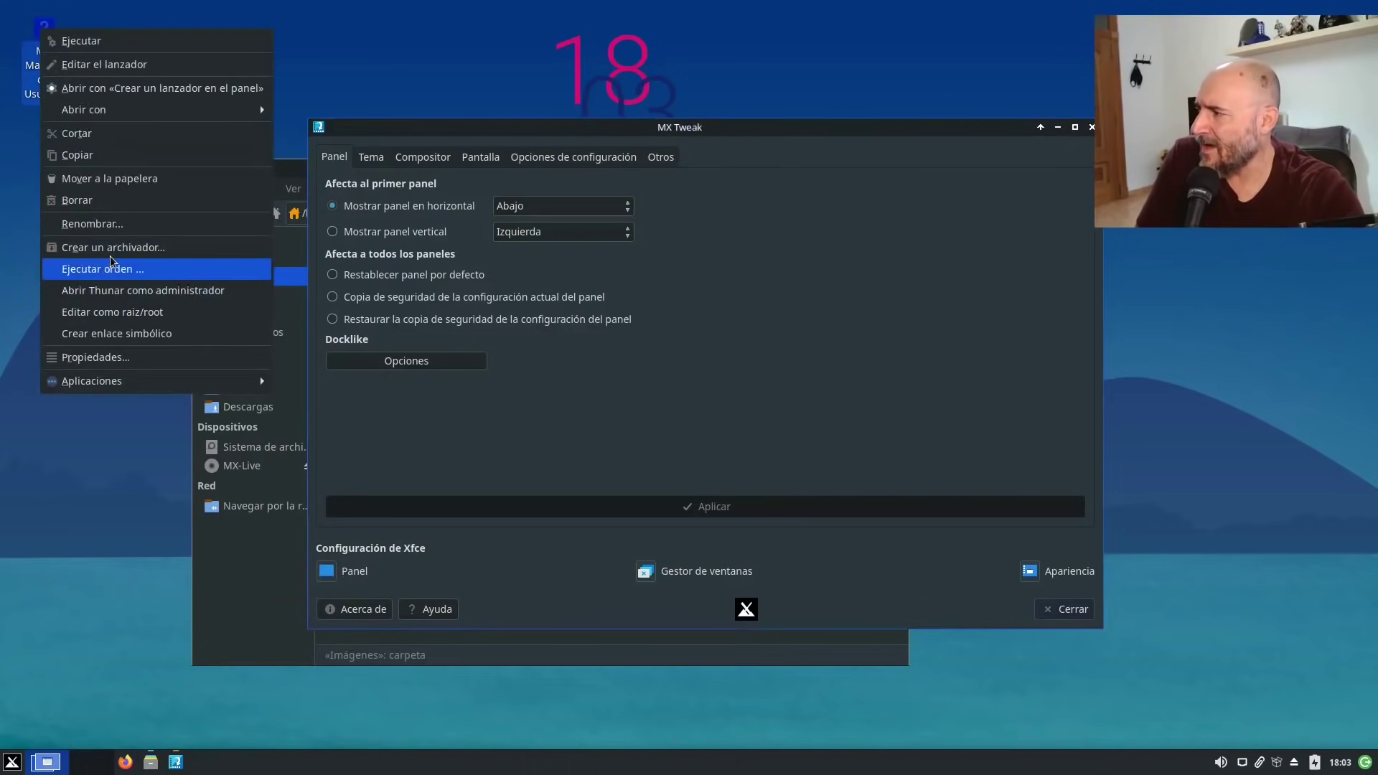
{"action": "left_click", "coordinate": [103, 205]}
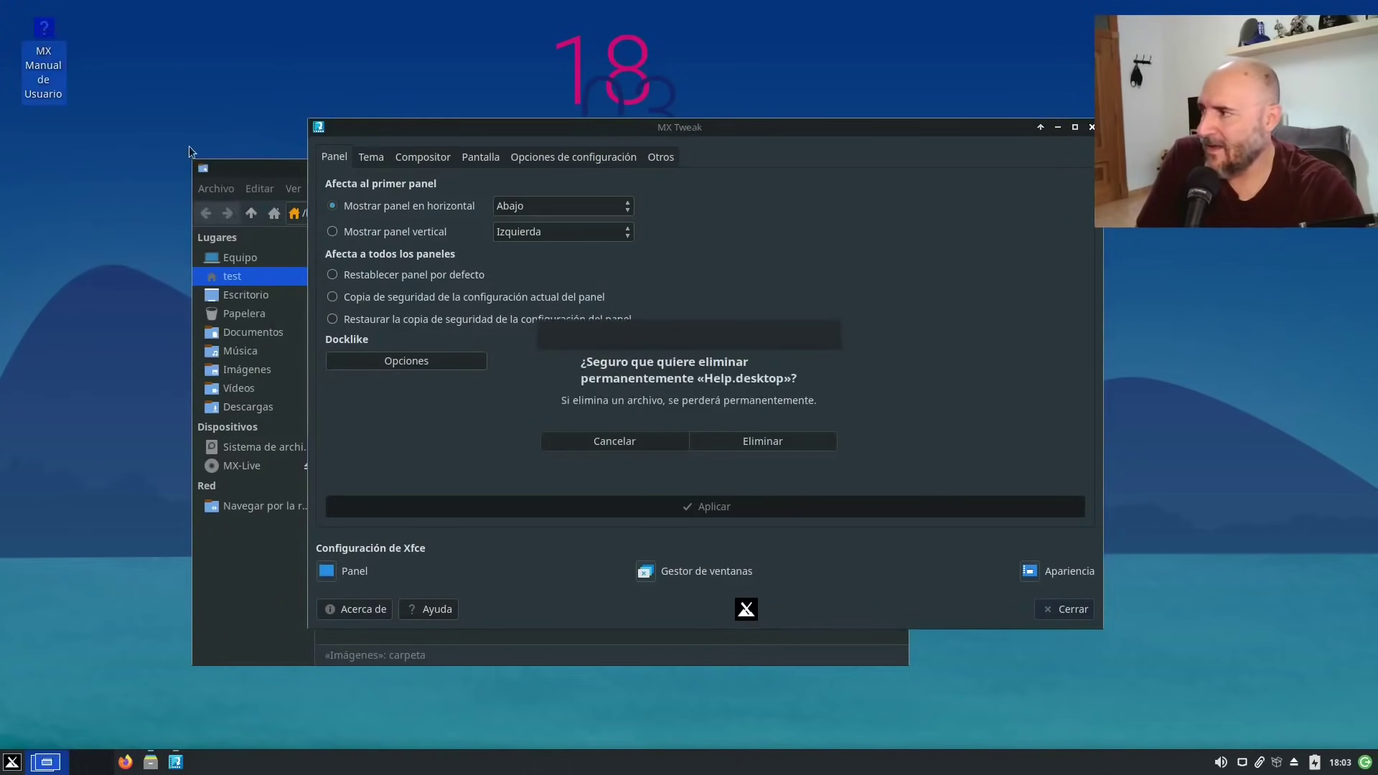
{"action": "right_click", "coordinate": [44, 63]}
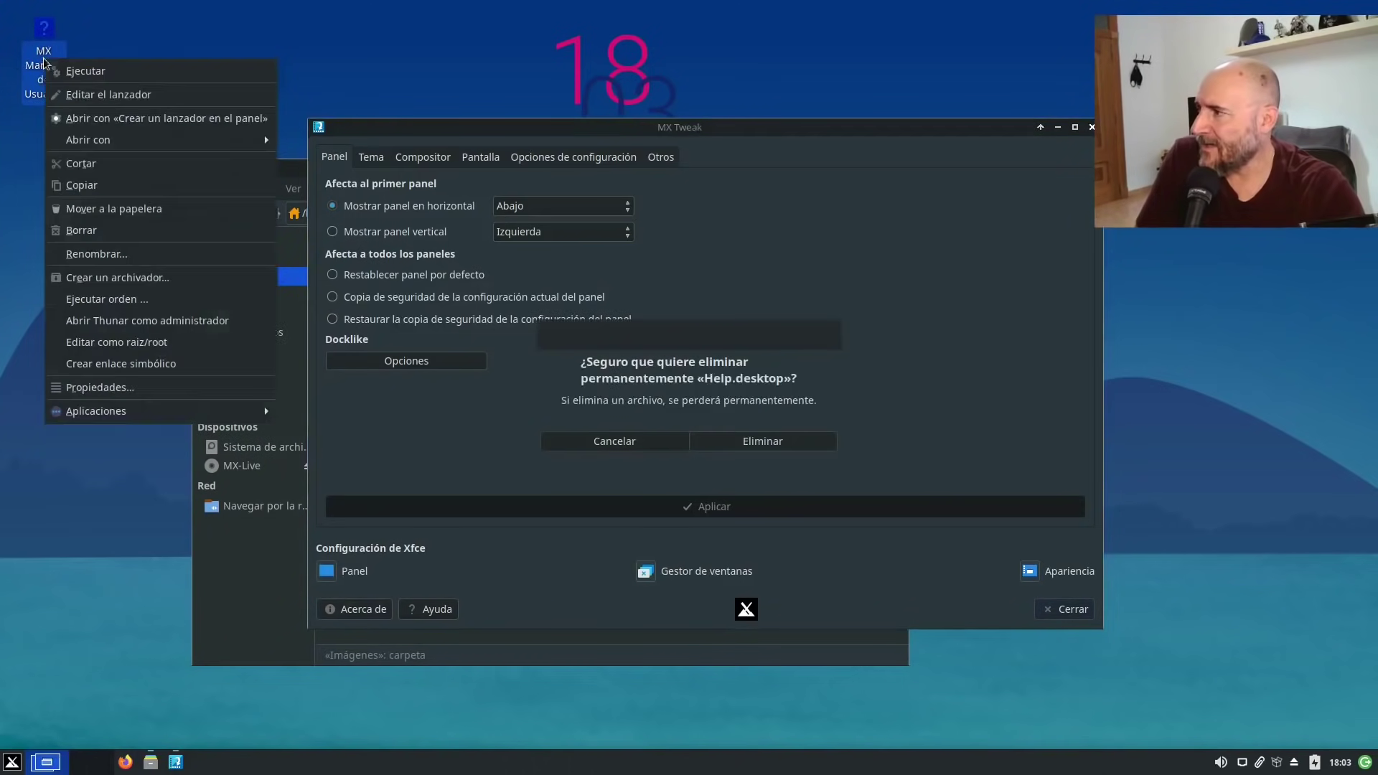
{"action": "left_click", "coordinate": [114, 230]}
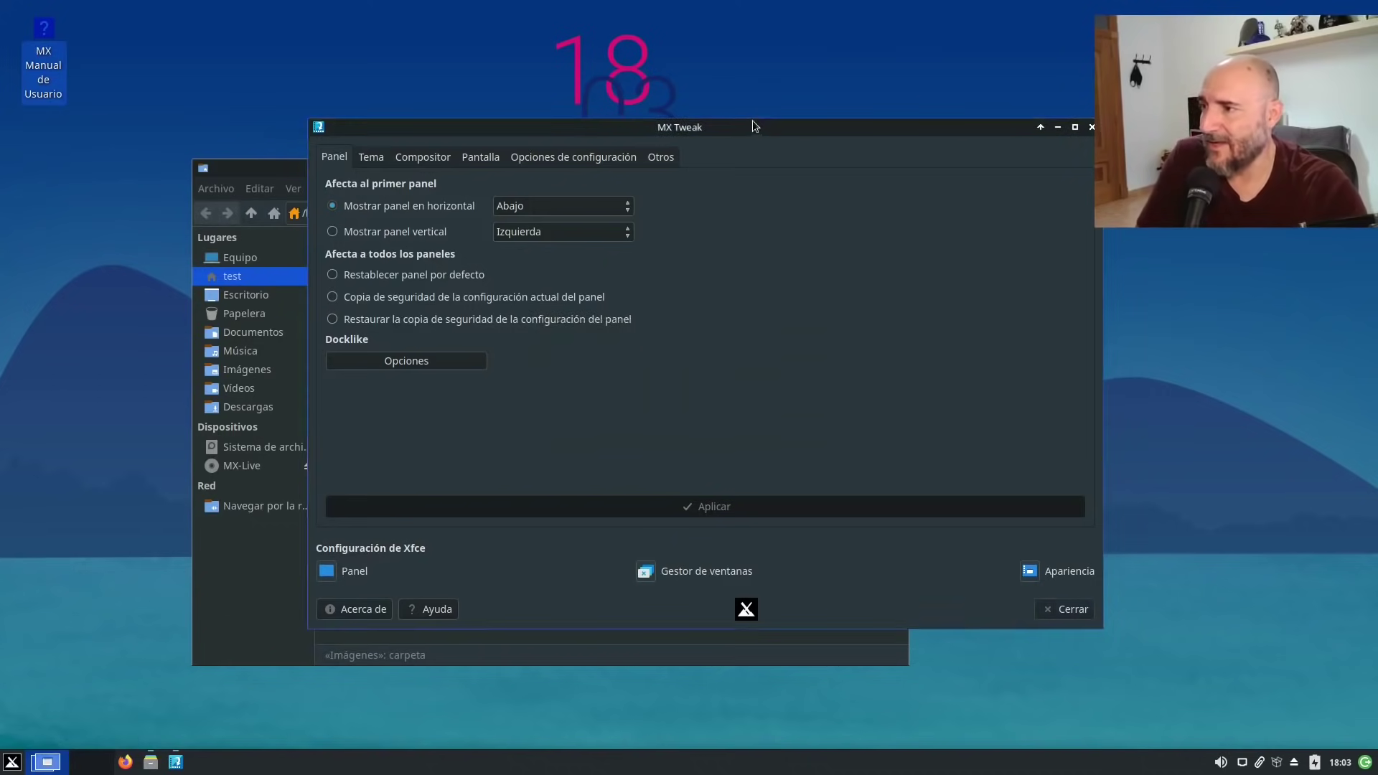
{"action": "left_click_drag", "start_coordinate": [752, 120], "coordinate": [896, 553]}
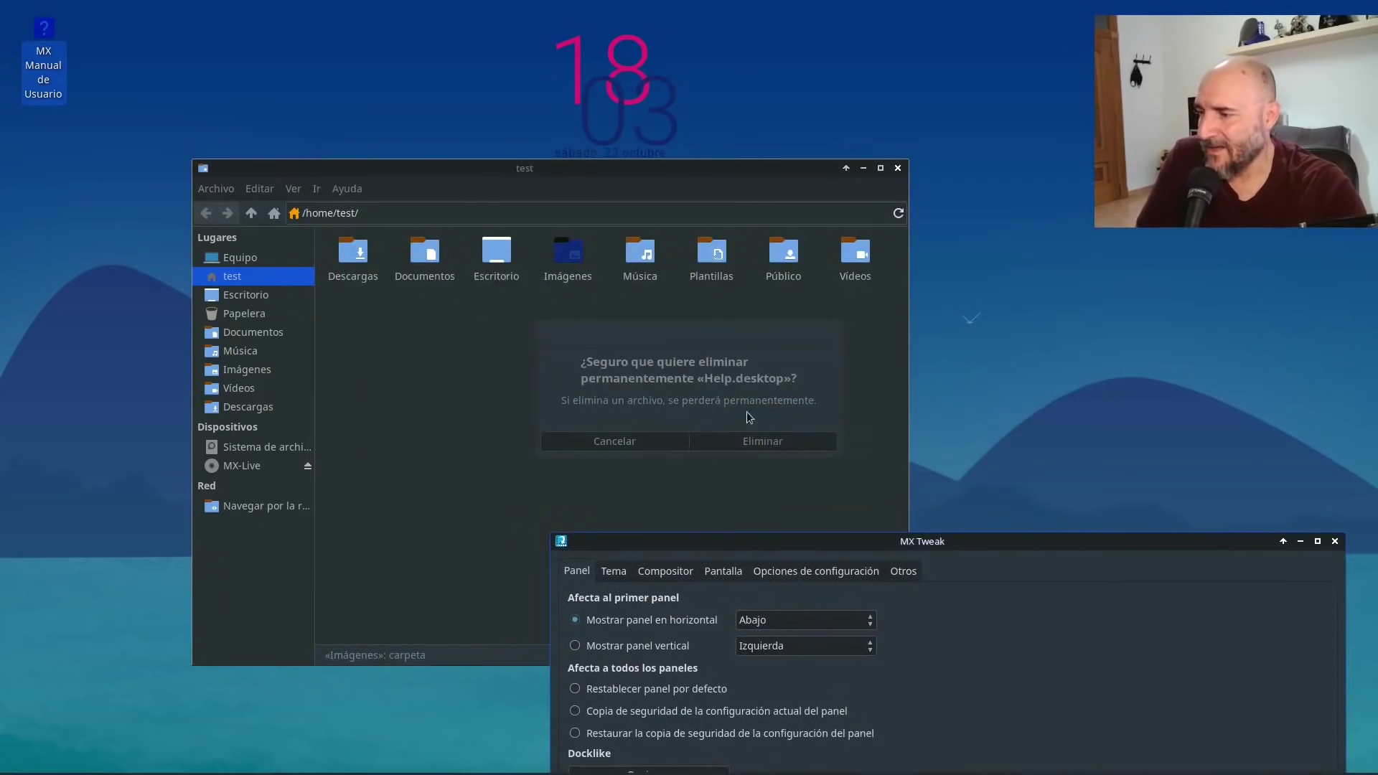
{"action": "left_click", "coordinate": [760, 442]}
{"action": "left_click", "coordinate": [759, 442]}
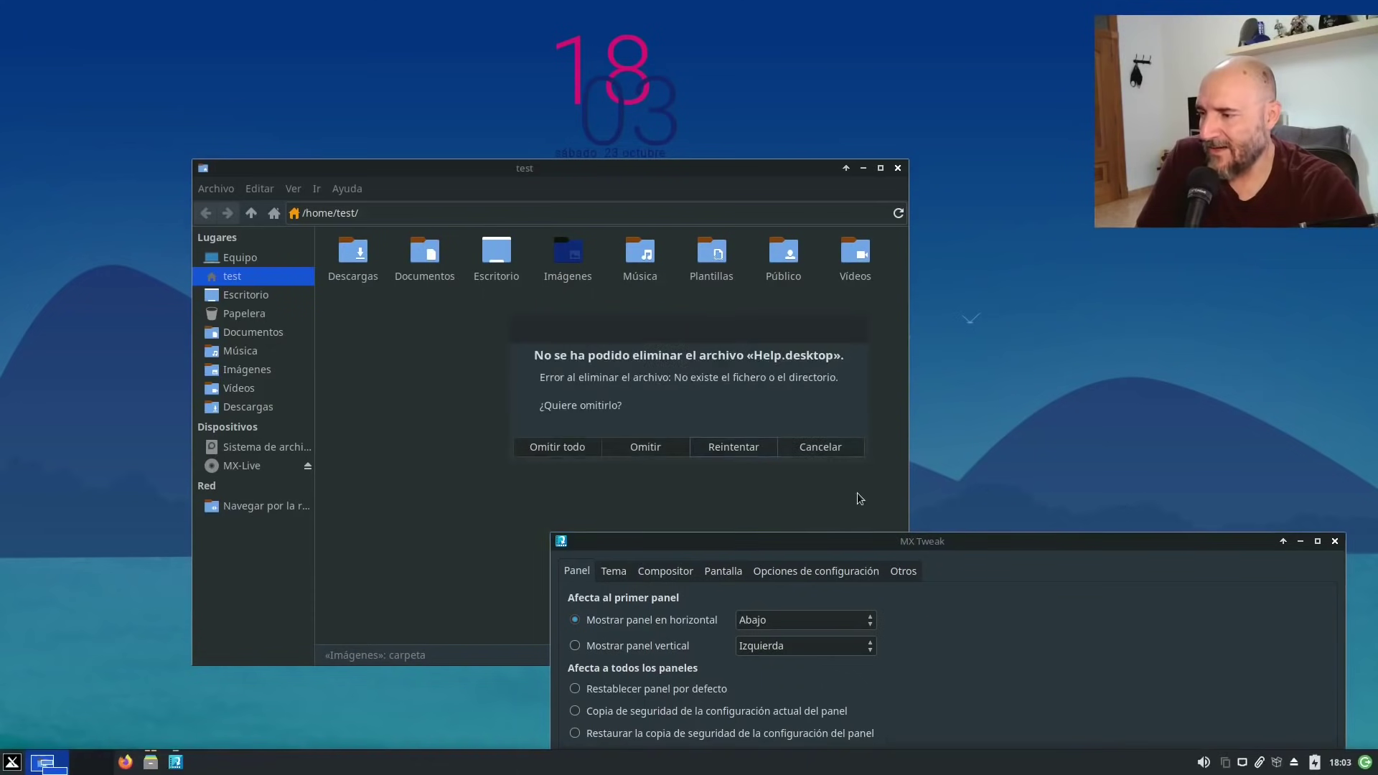
{"action": "left_click", "coordinate": [833, 453]}
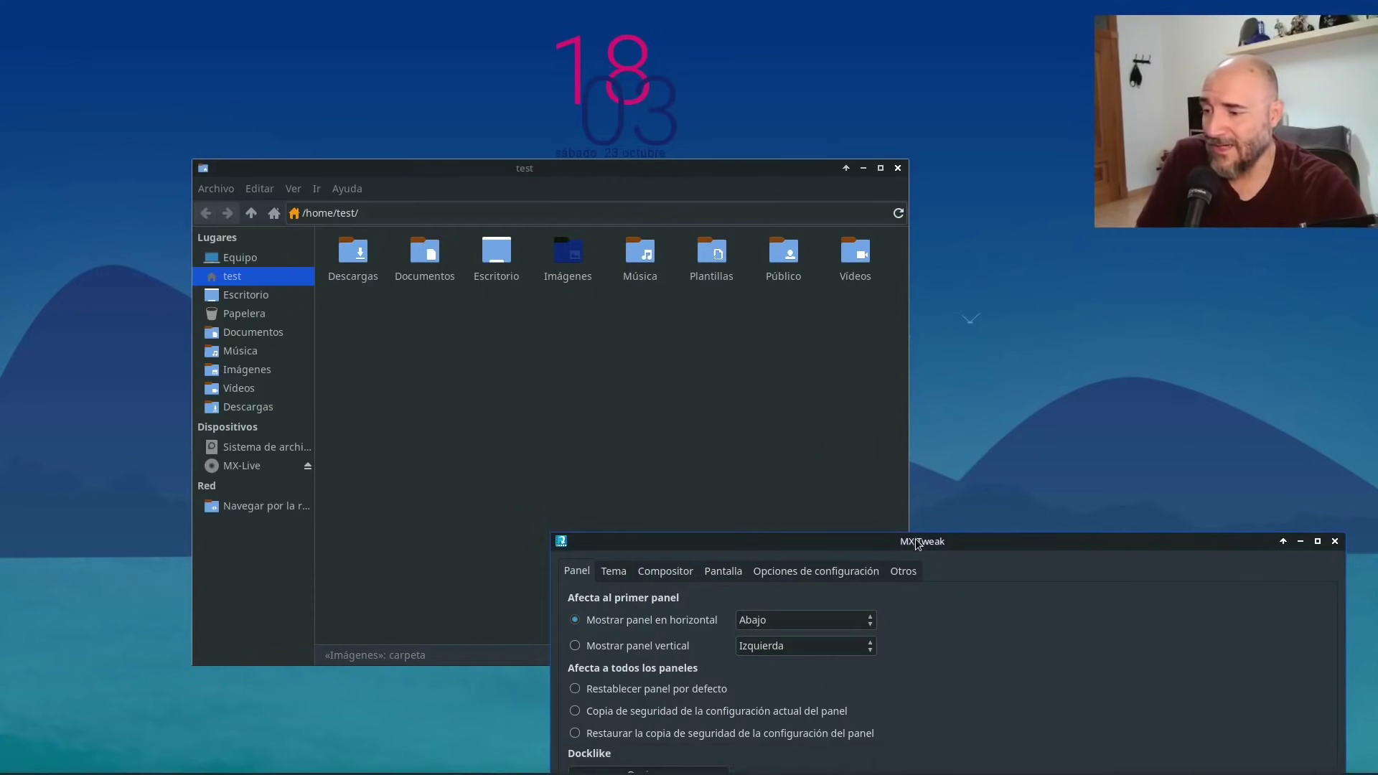
{"action": "left_click_drag", "start_coordinate": [919, 543], "coordinate": [691, 100]}
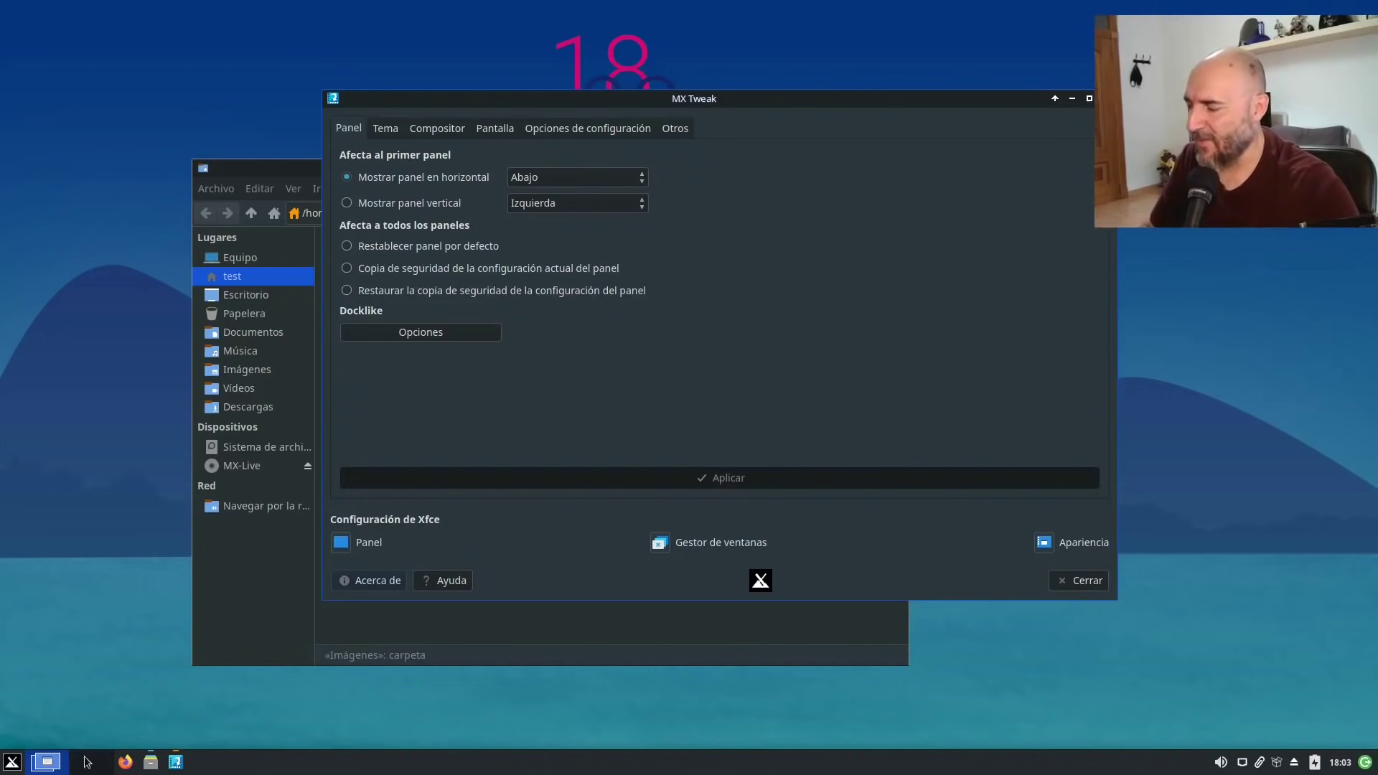
{"action": "mouse_move", "coordinate": [172, 756]}
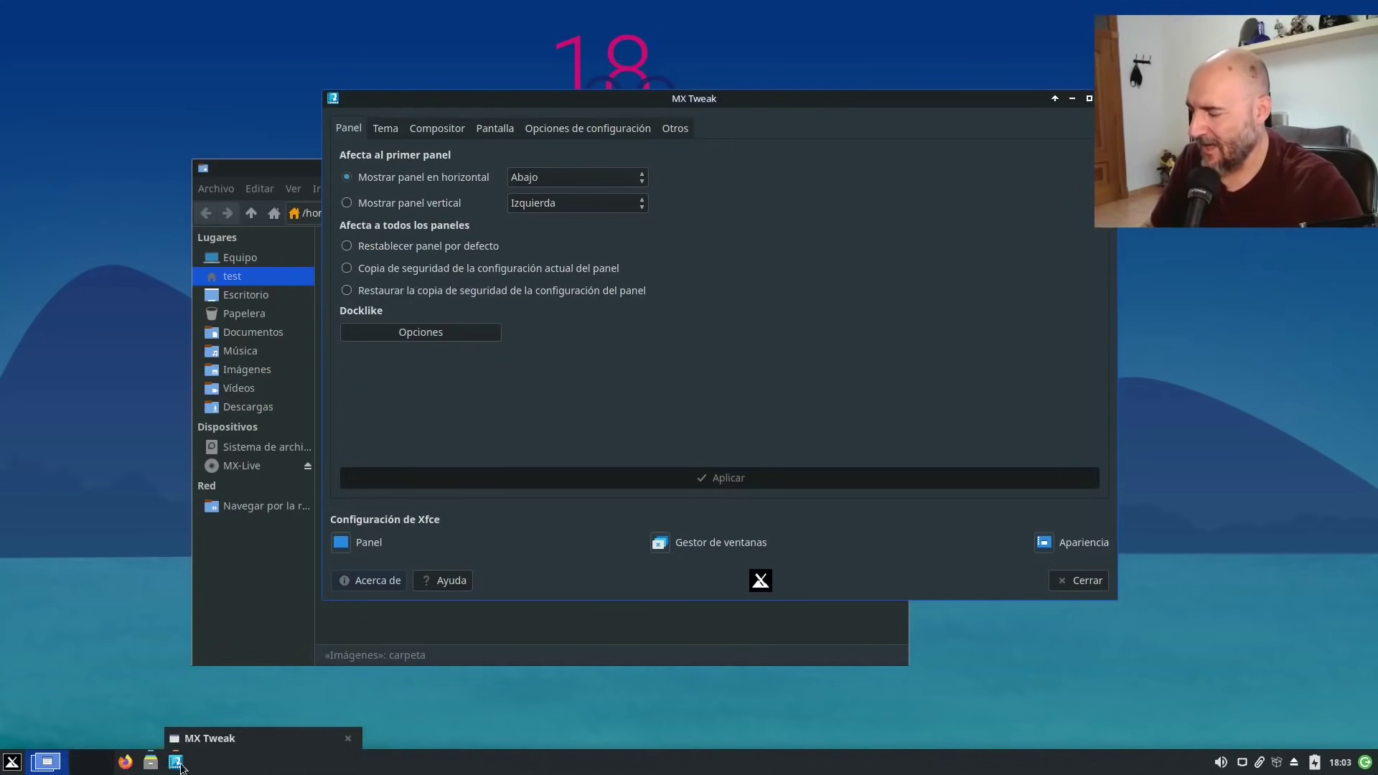
{"action": "right_click", "coordinate": [170, 765]}
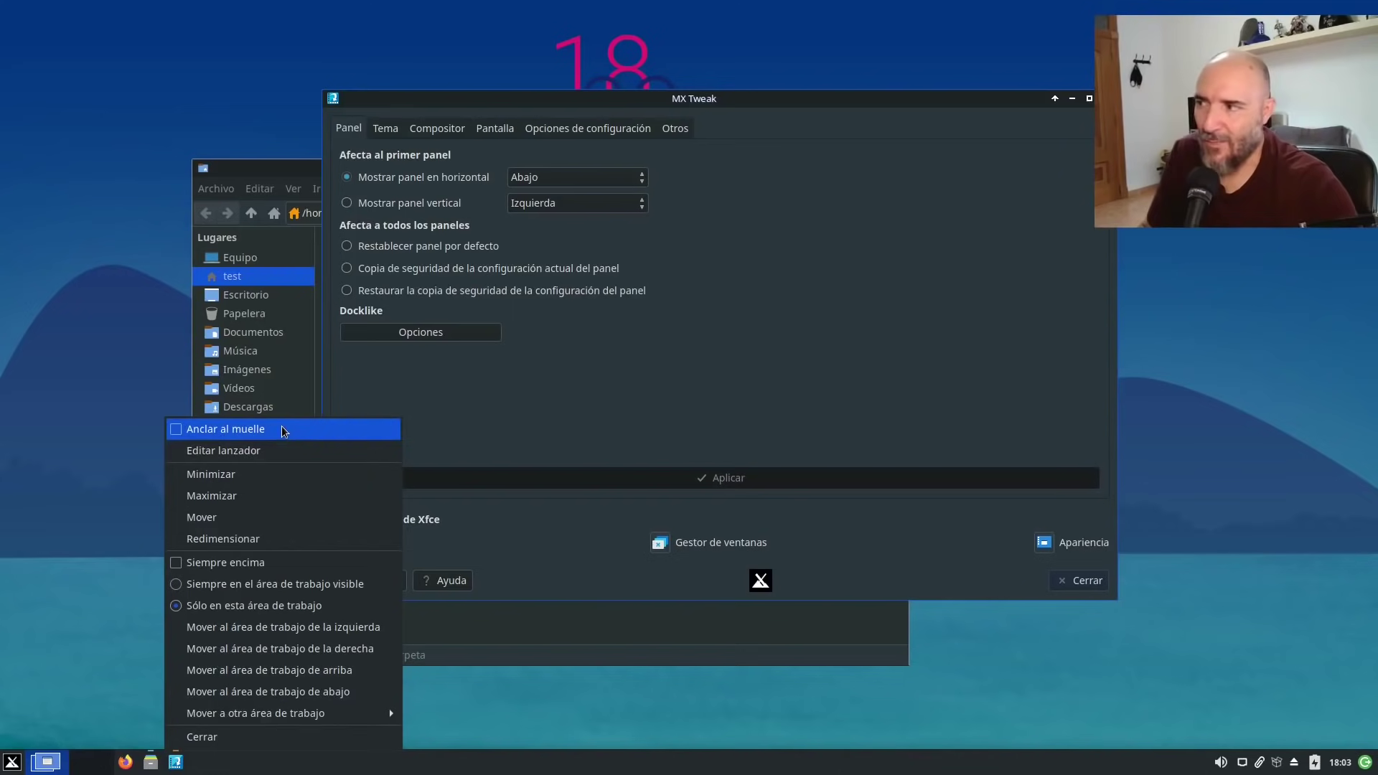
{"action": "left_click", "coordinate": [283, 430]}
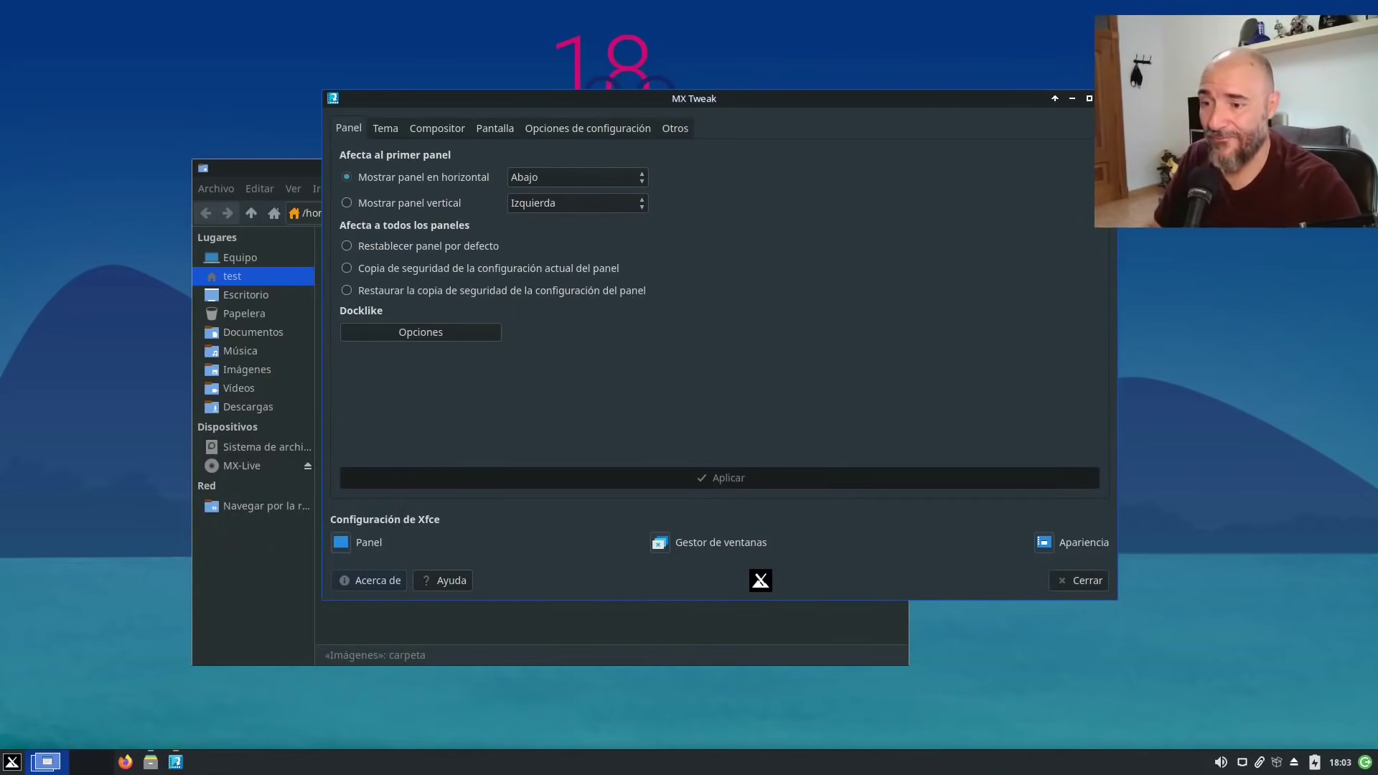
{"action": "key", "text": "alt+F4"}
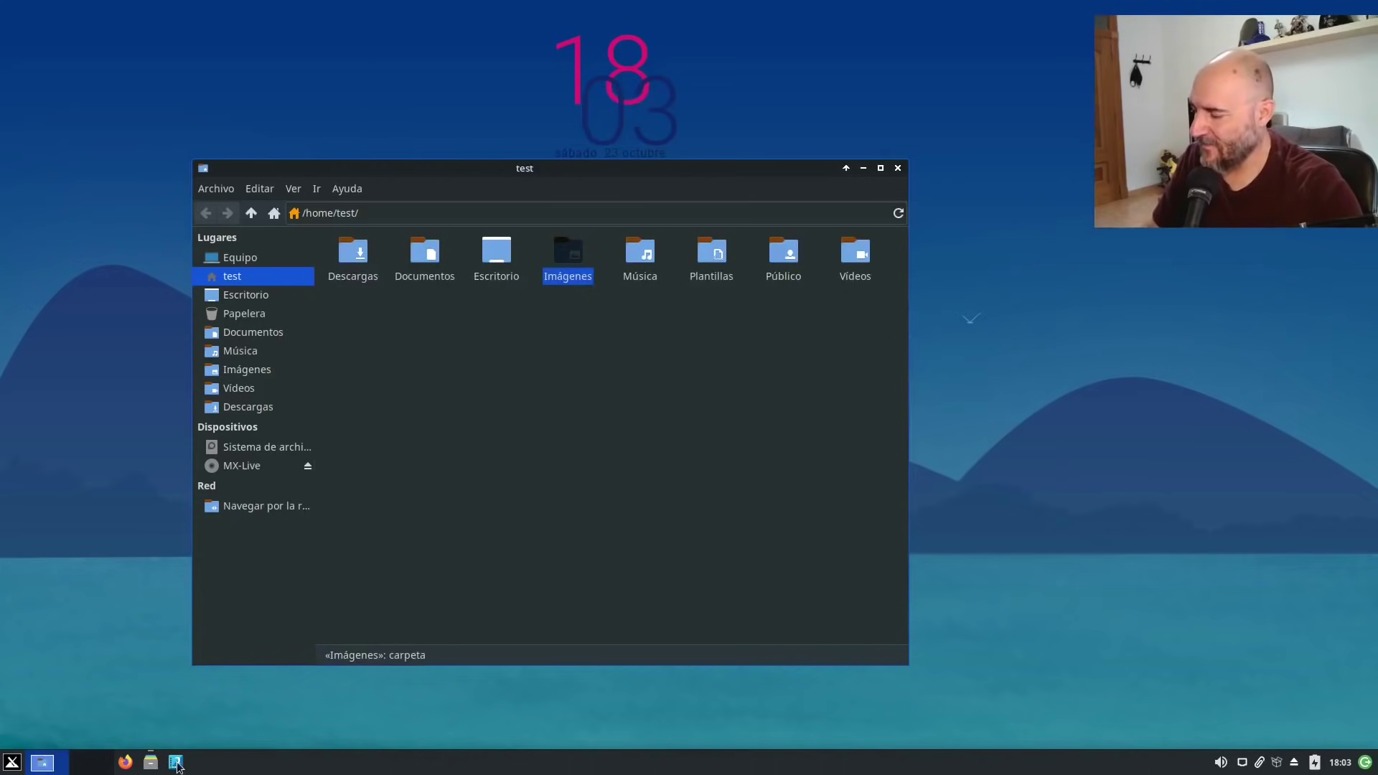
{"action": "left_click", "coordinate": [176, 762]}
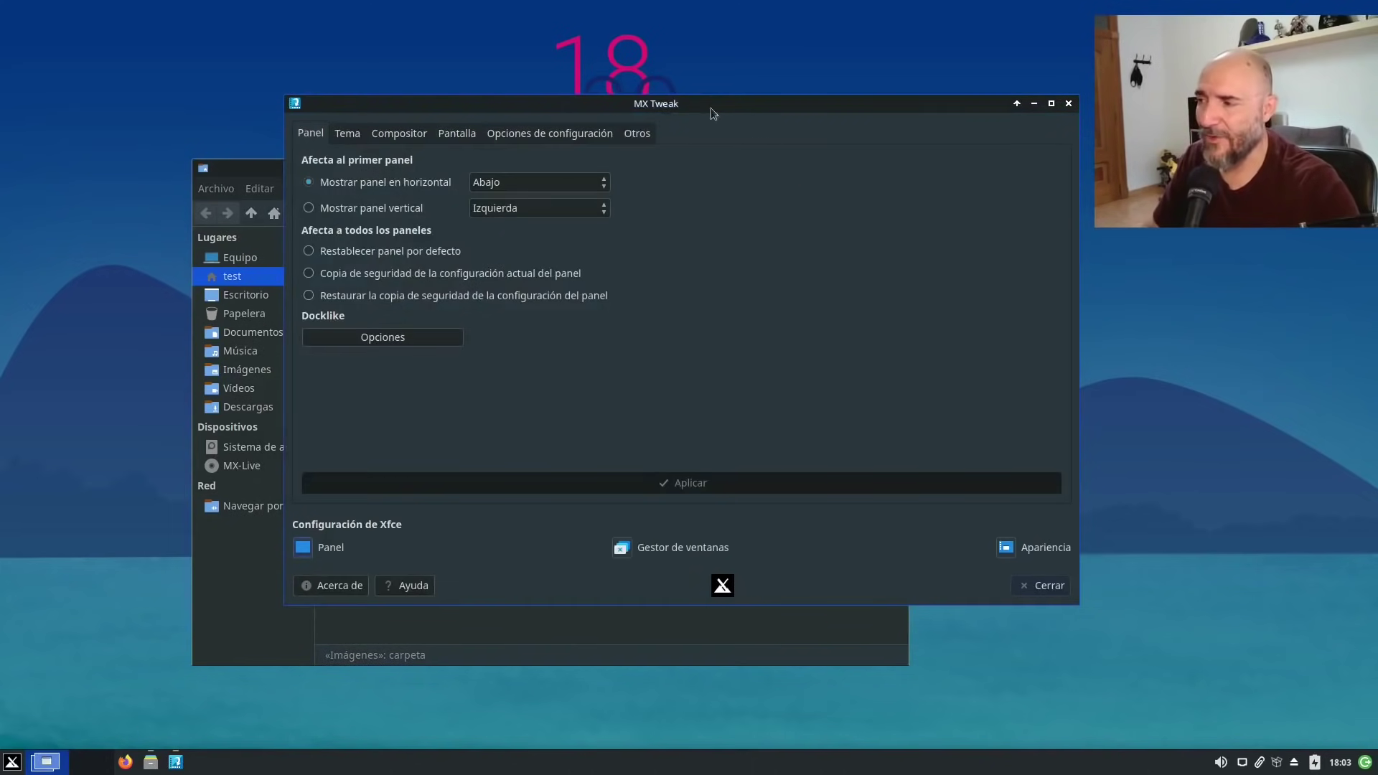
{"action": "left_click_drag", "start_coordinate": [714, 106], "coordinate": [763, 115]}
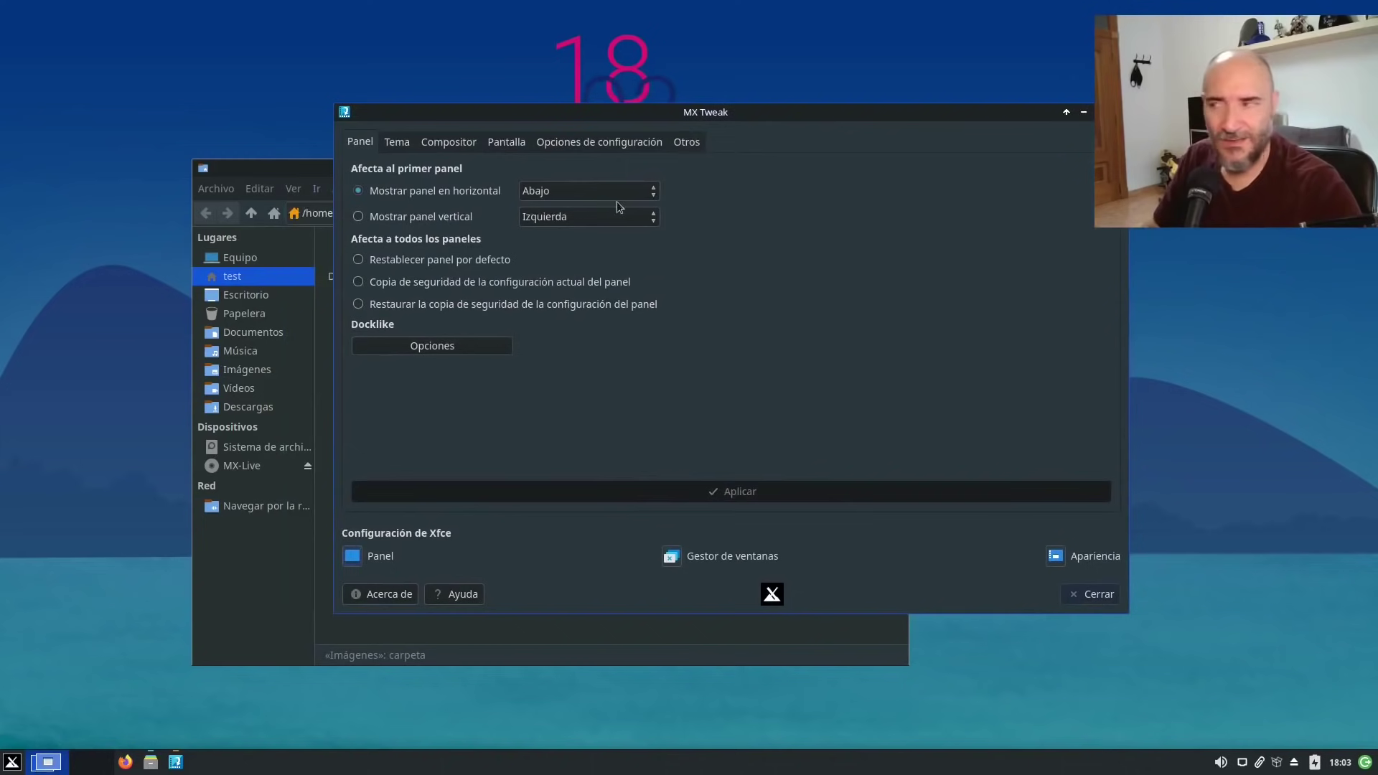
{"action": "left_click", "coordinate": [450, 219]}
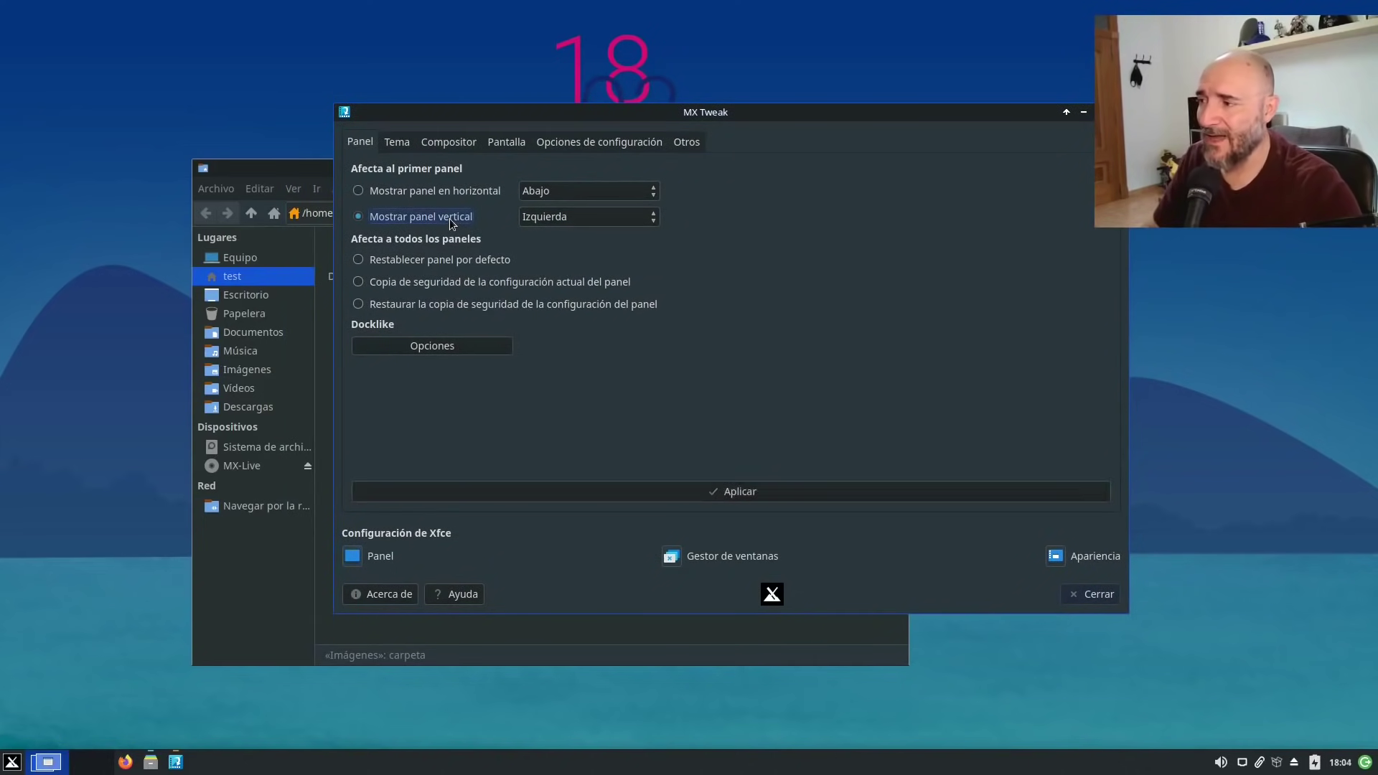
{"action": "left_click", "coordinate": [445, 195]}
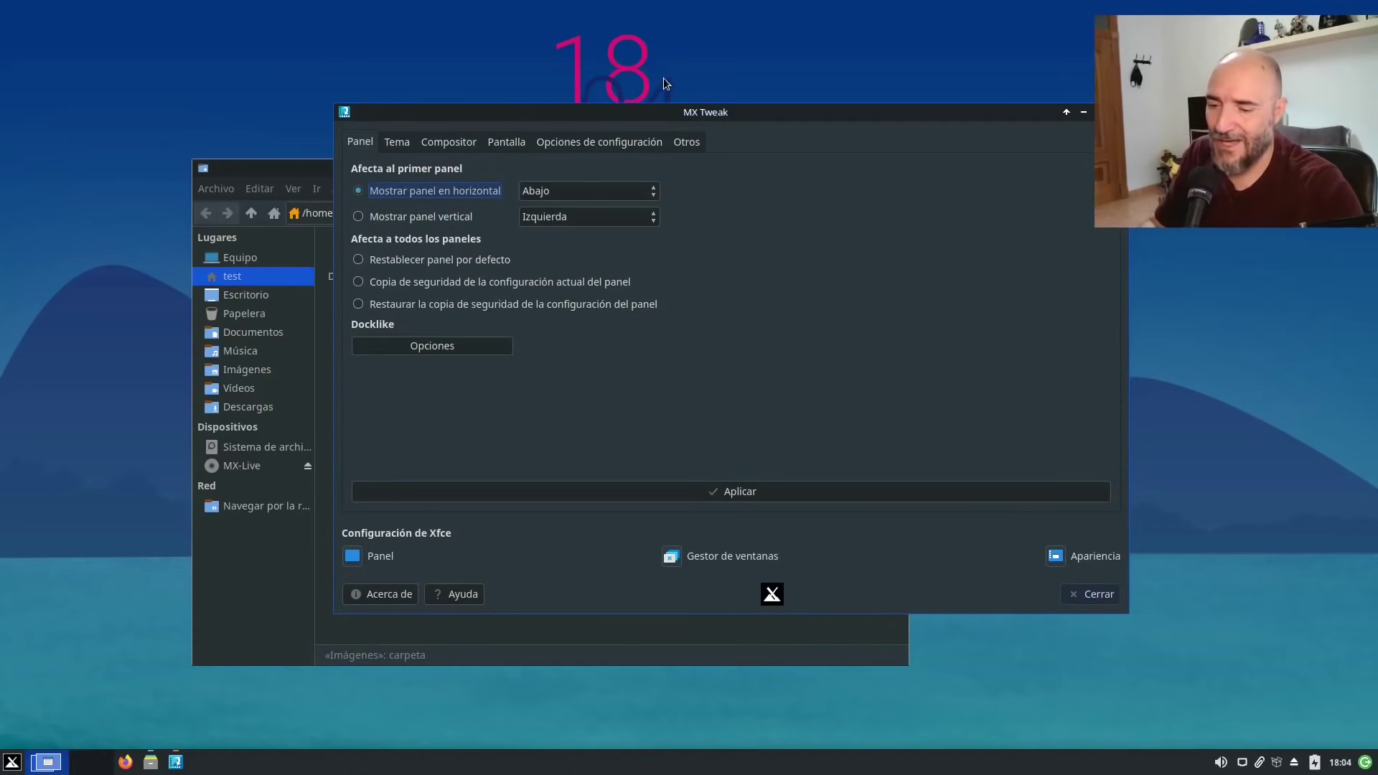
{"action": "left_click", "coordinate": [633, 191]}
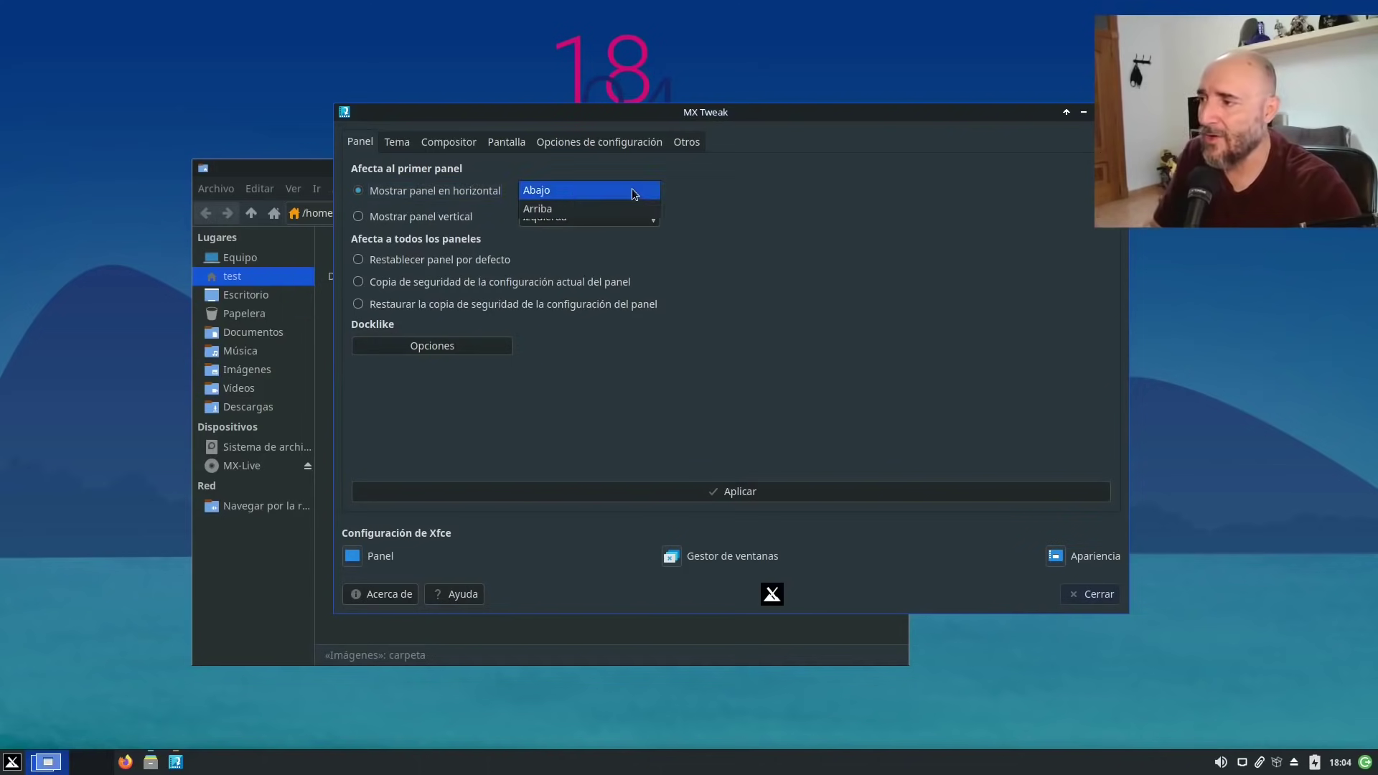
{"action": "left_click", "coordinate": [643, 190]}
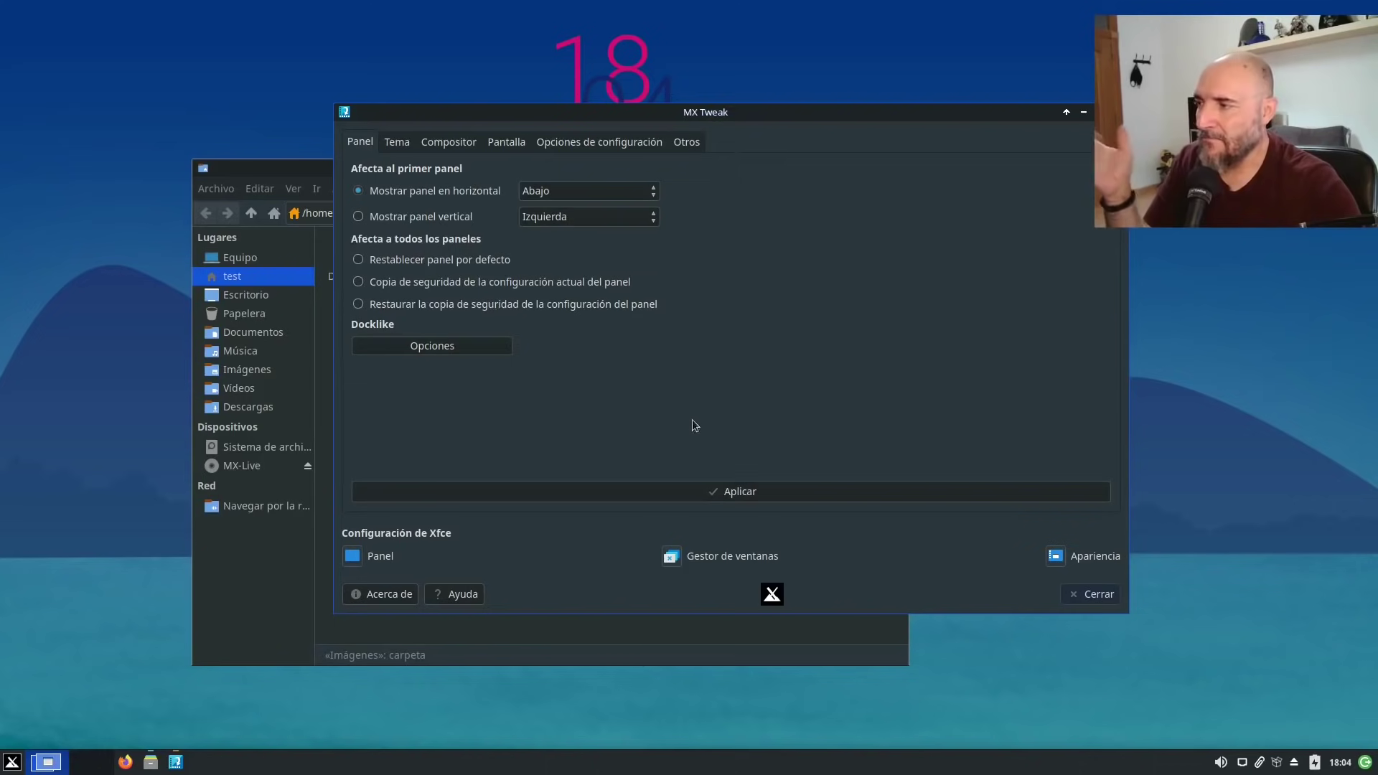
Review the Tema, Compositor and Pantalla tabs, keeping VBlank automático and the Xfwm compositor.
{"action": "left_click", "coordinate": [396, 141]}
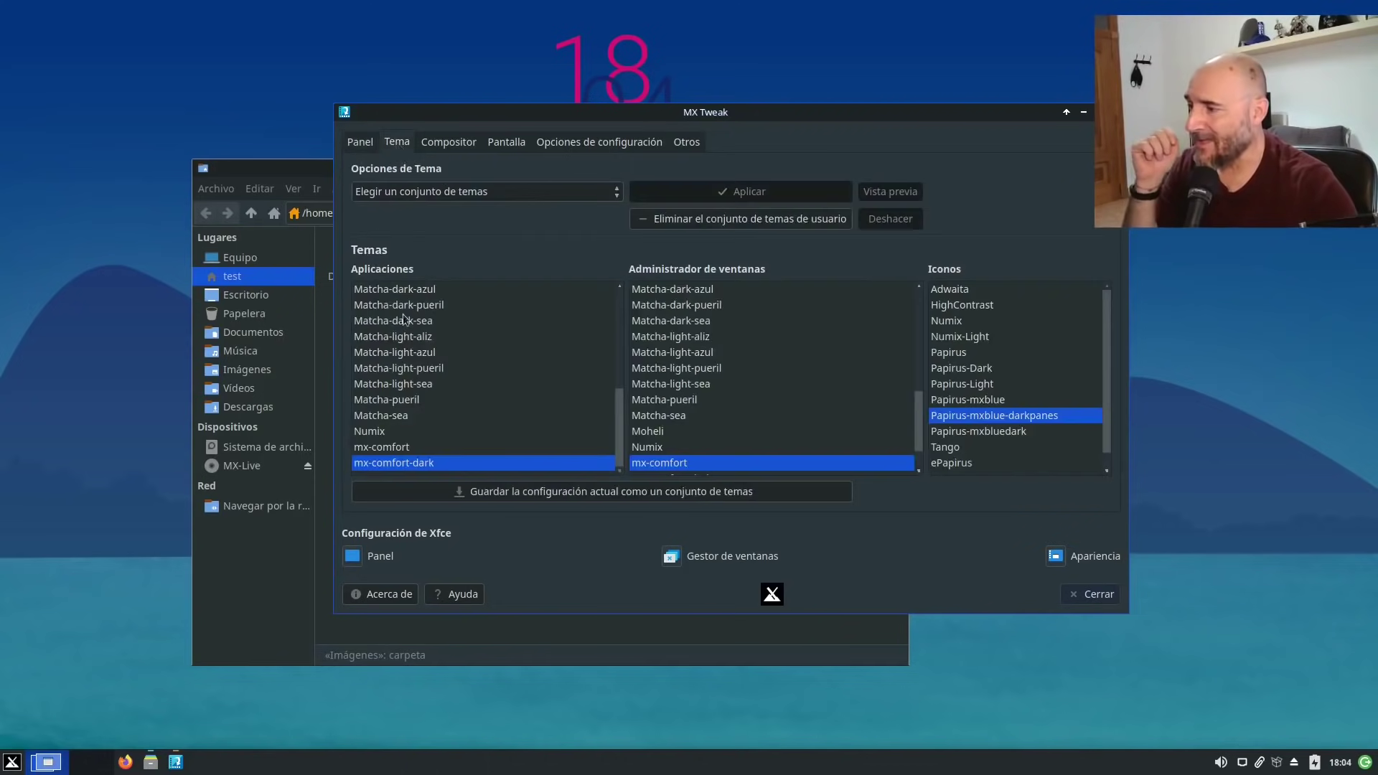
{"action": "left_click", "coordinate": [450, 142]}
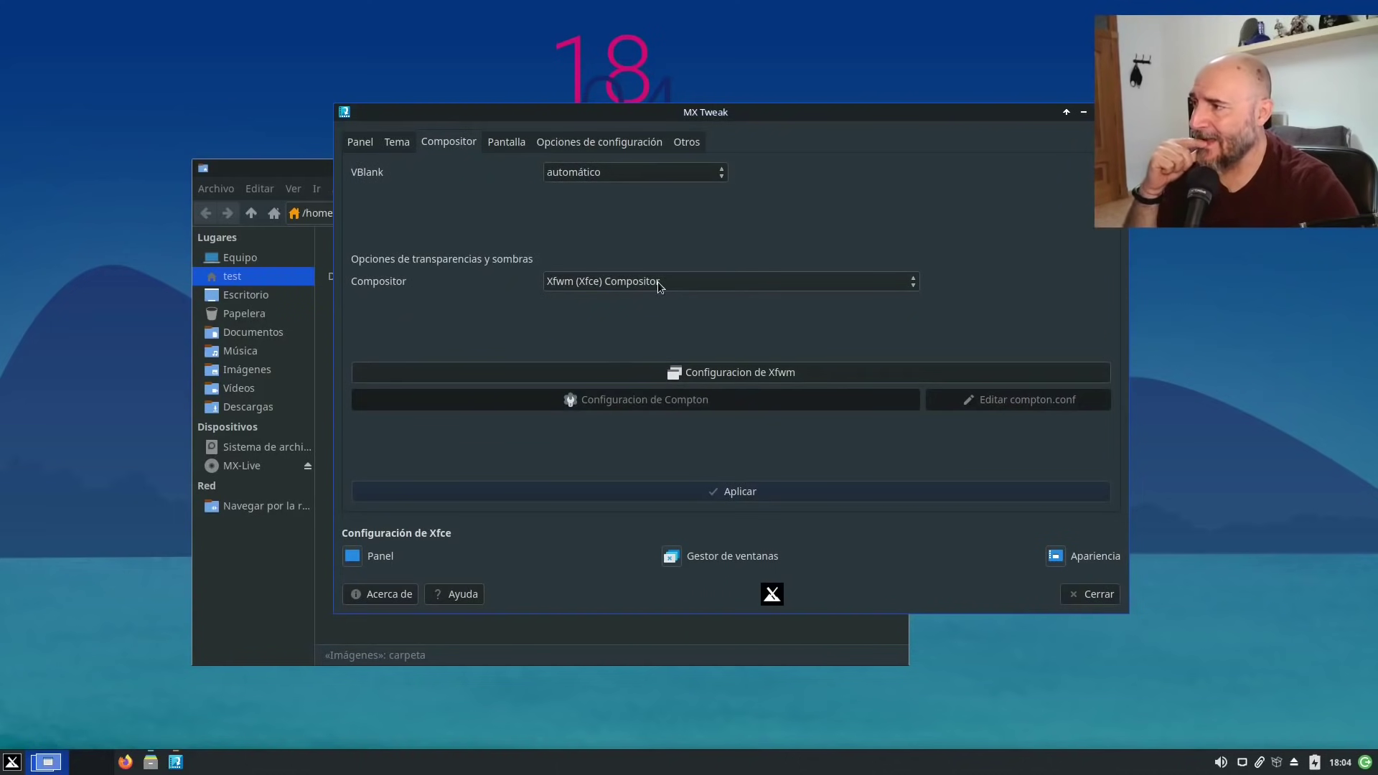
{"action": "left_click", "coordinate": [650, 171]}
{"action": "left_click", "coordinate": [804, 170]}
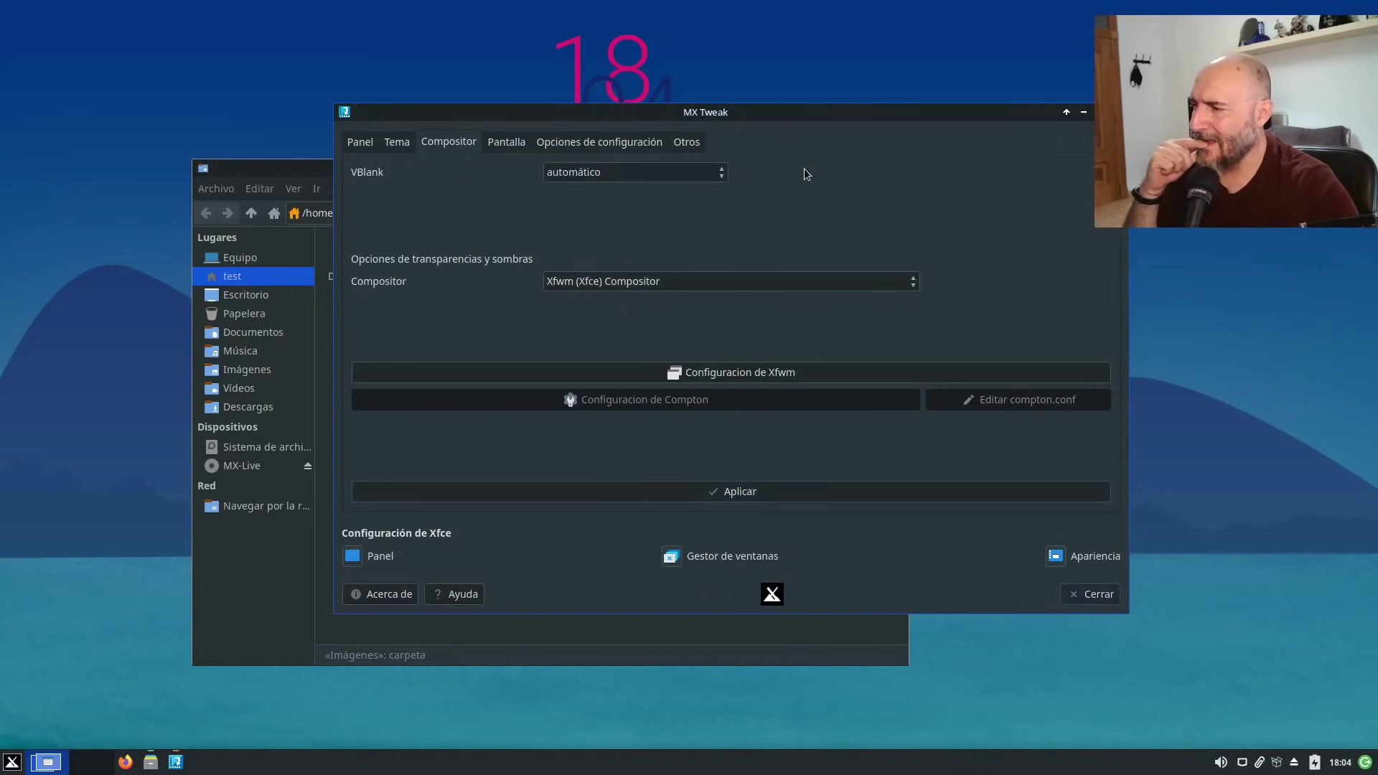
{"action": "left_click", "coordinate": [691, 285]}
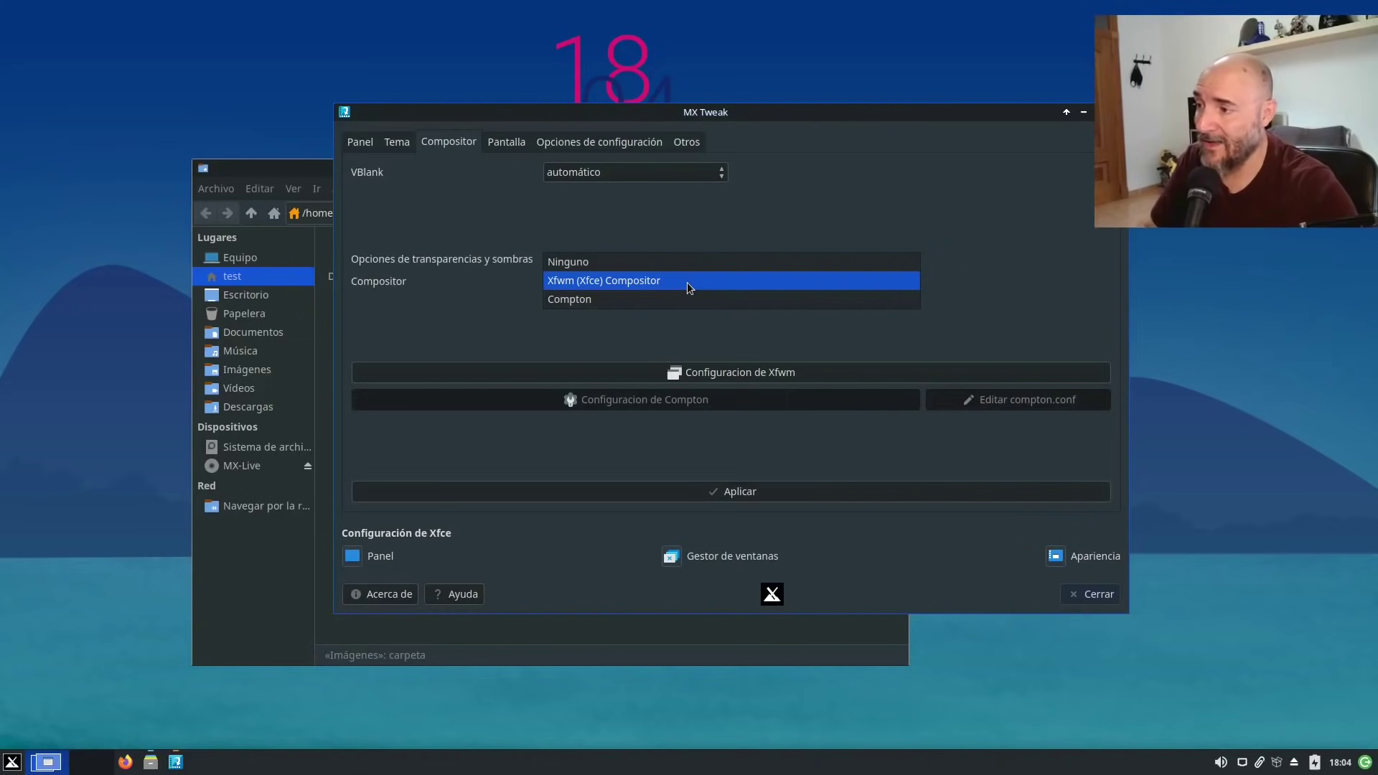
{"action": "left_click", "coordinate": [864, 347]}
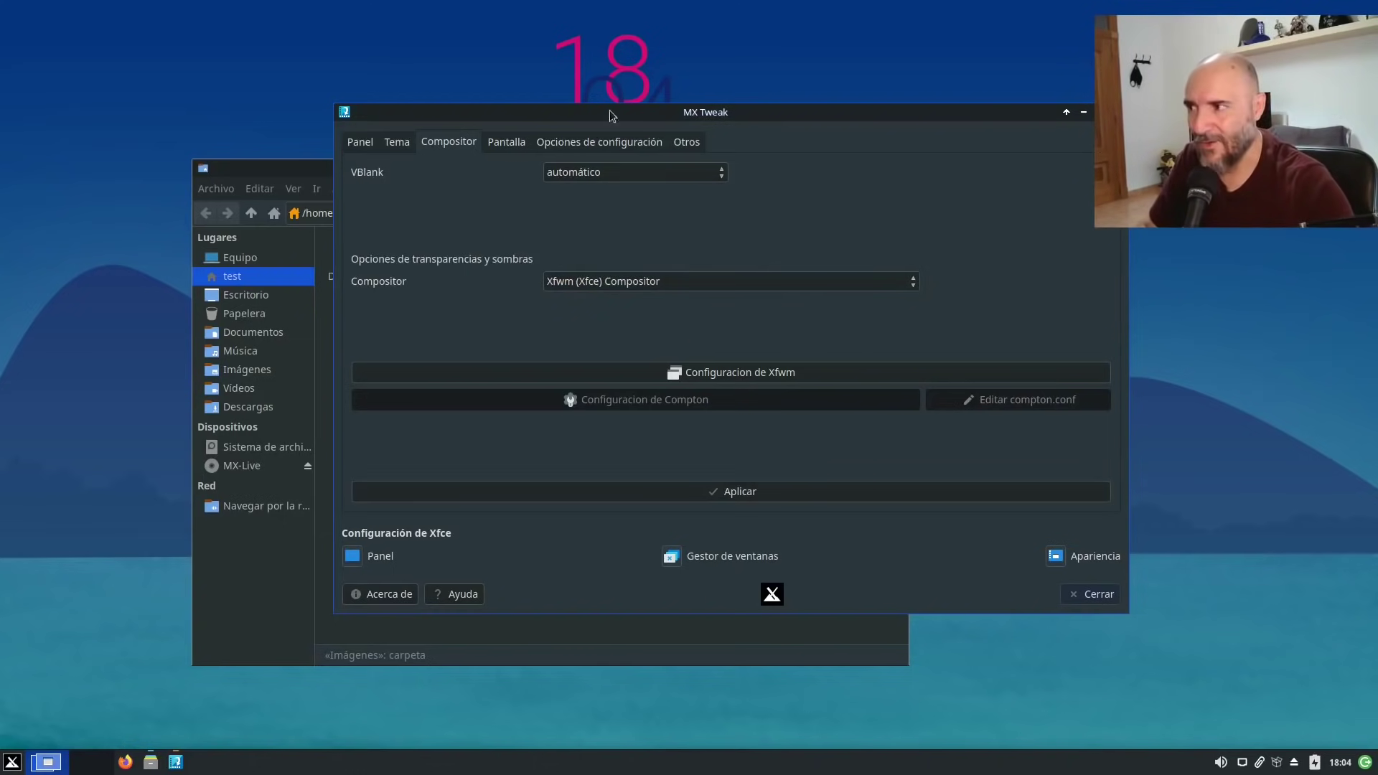
{"action": "left_click", "coordinate": [505, 148]}
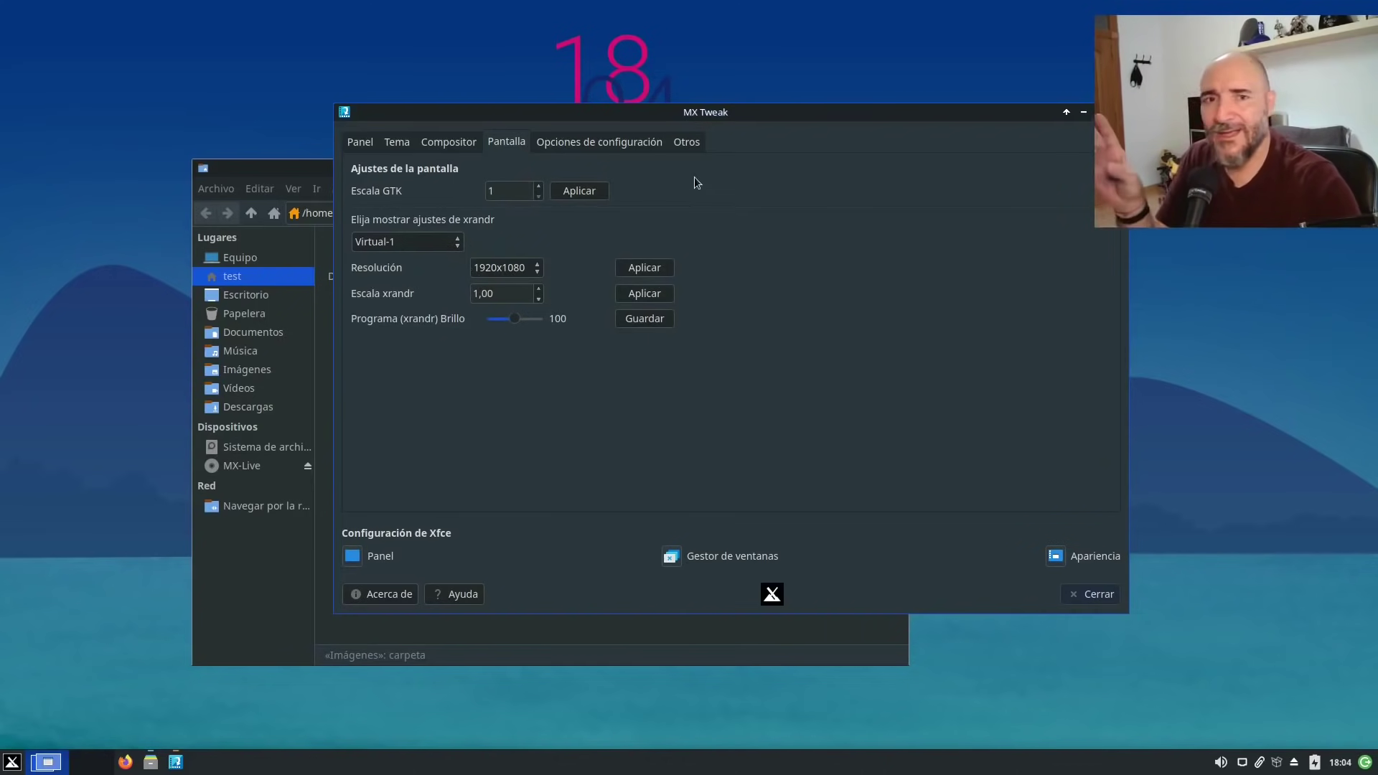
{"action": "left_click", "coordinate": [600, 142]}
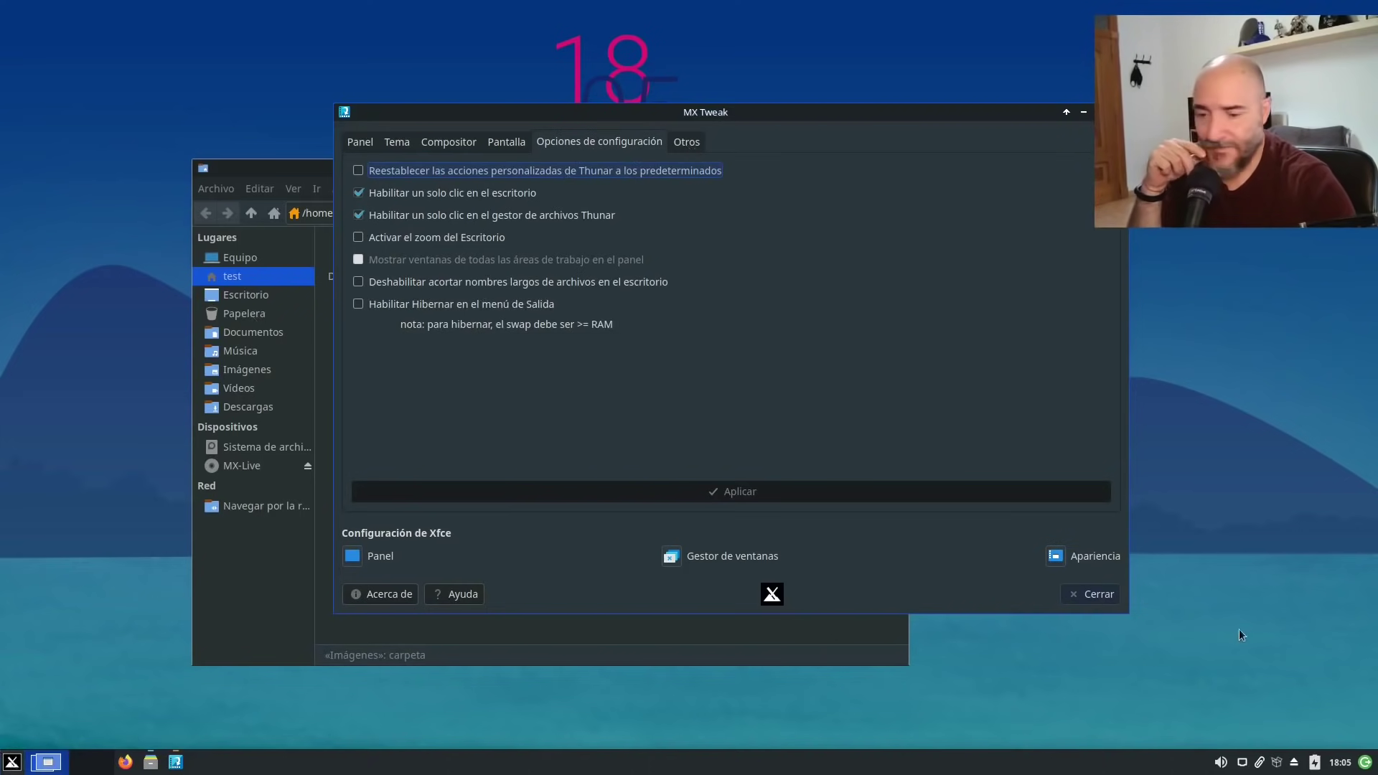
Enable and apply Hibernar for the exit menu, then verify it appears among the logout choices.
{"action": "left_click", "coordinate": [1366, 761]}
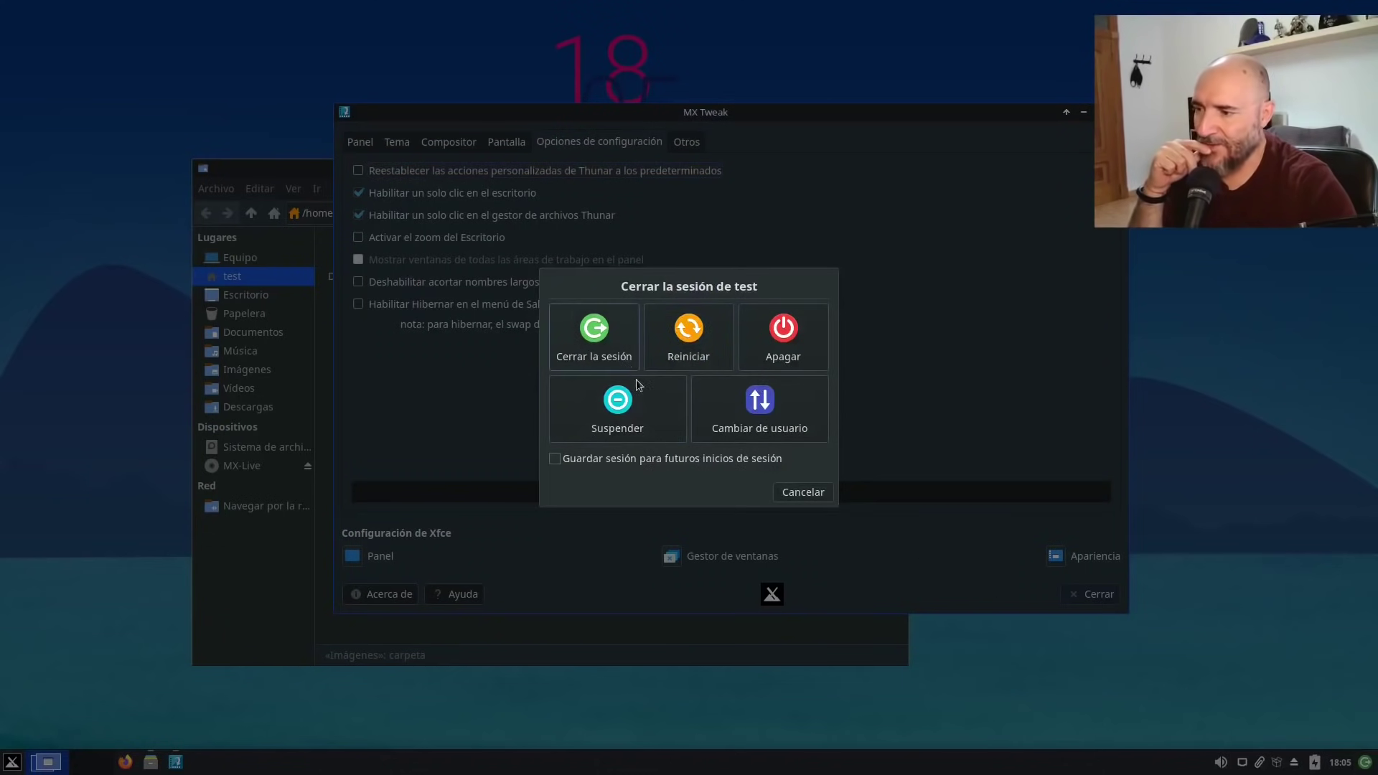
{"action": "left_click", "coordinate": [793, 494]}
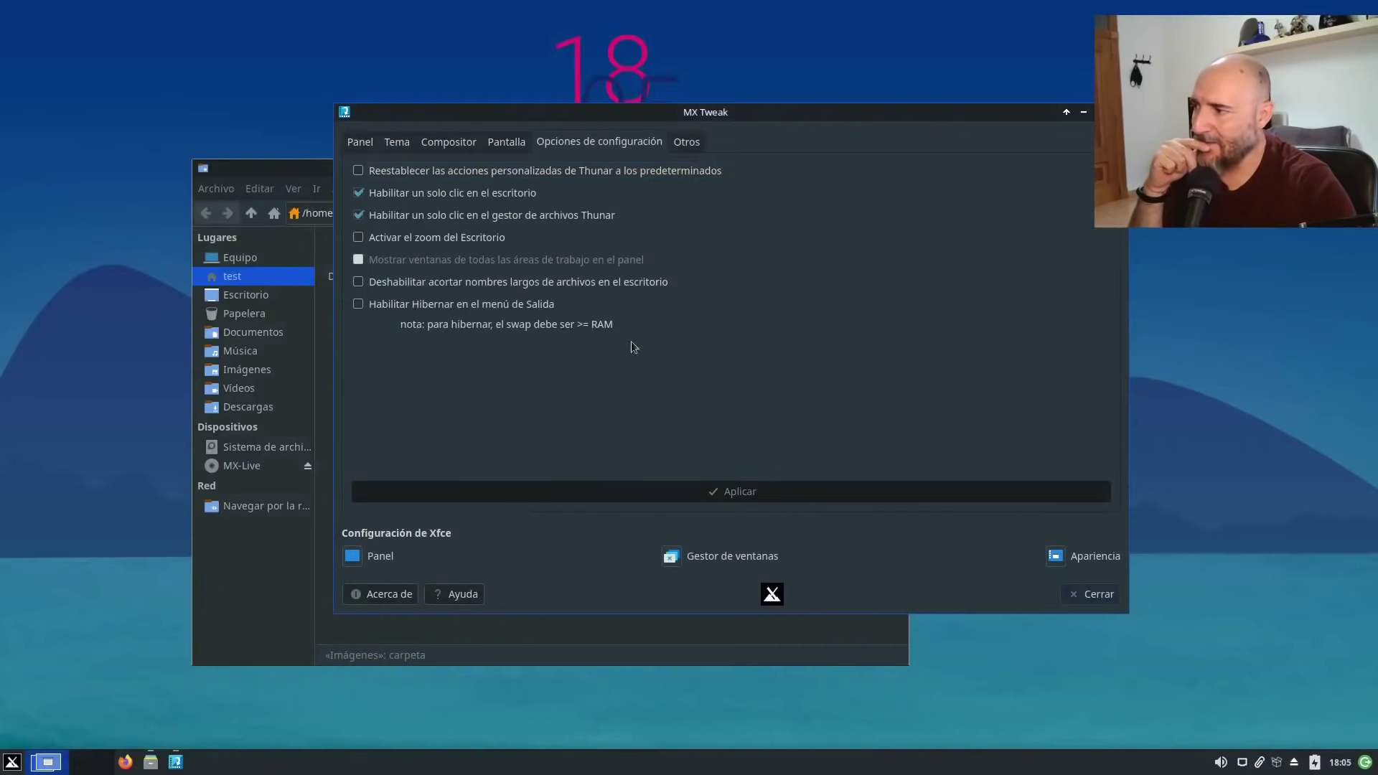
{"action": "left_click", "coordinate": [423, 299]}
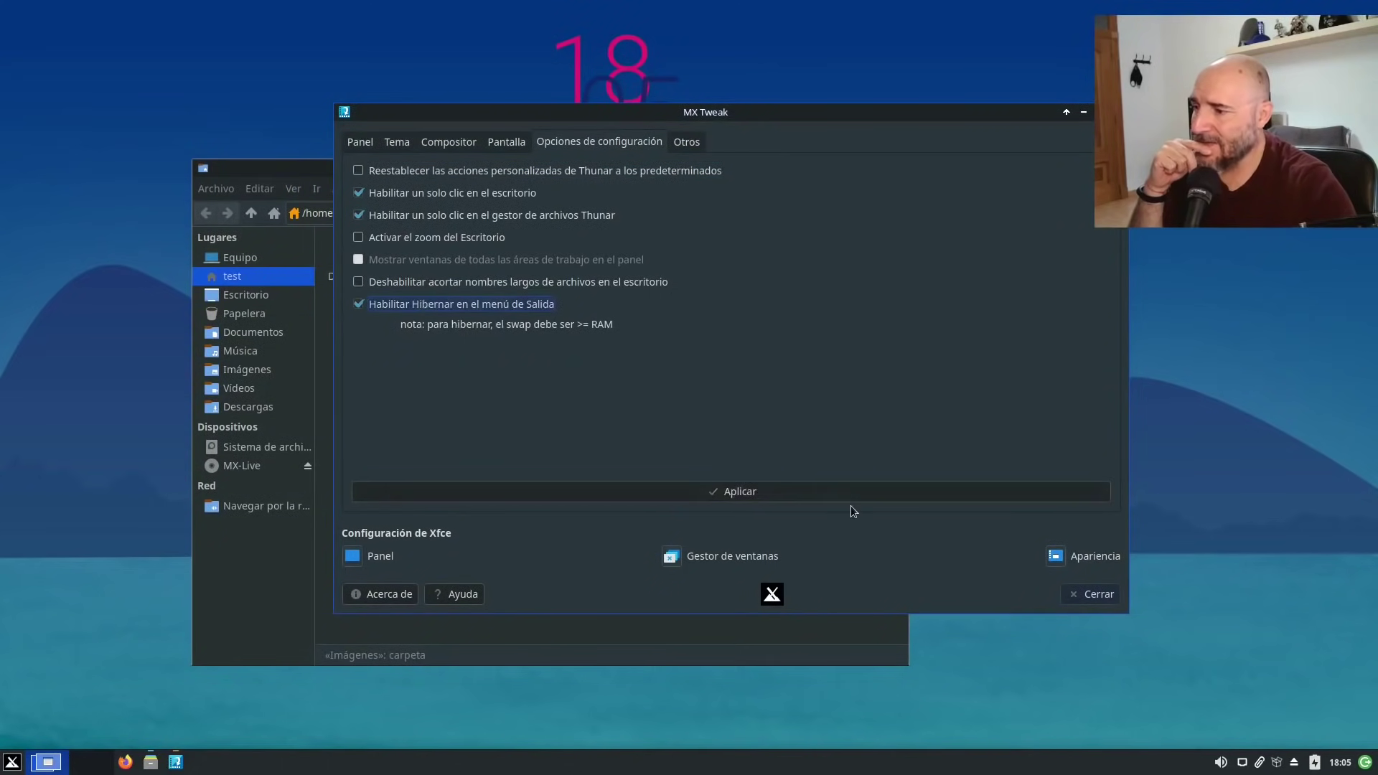
{"action": "left_click", "coordinate": [769, 485]}
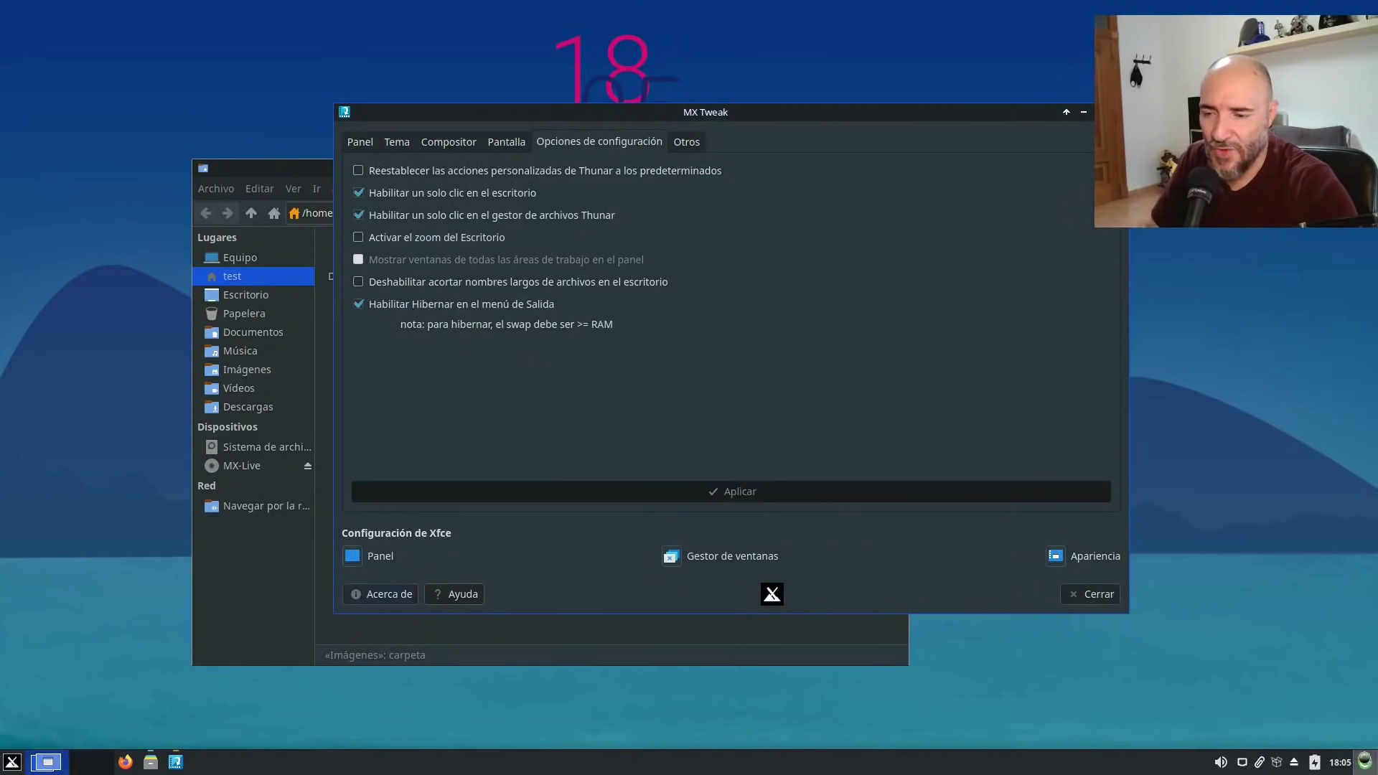
{"action": "key", "text": "ctrl+alt+Delete"}
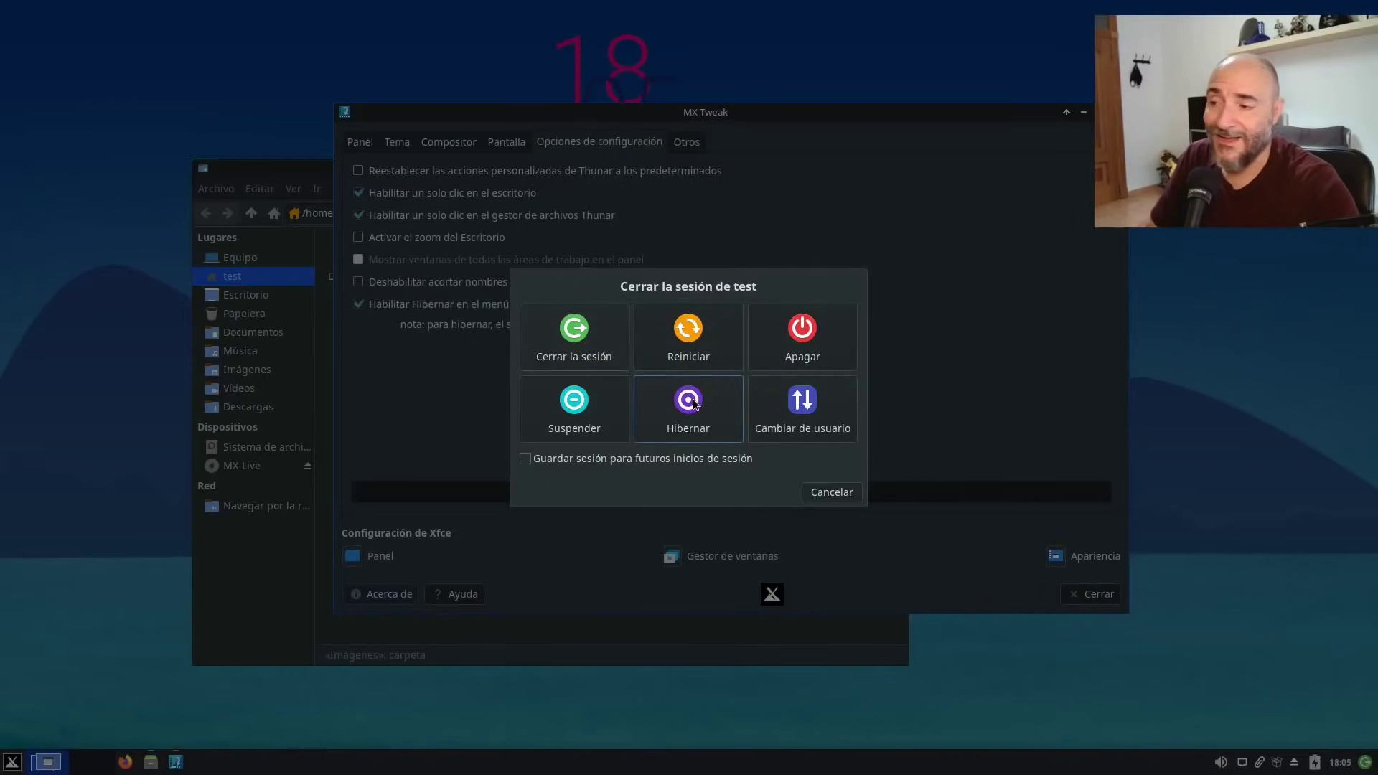
{"action": "left_click", "coordinate": [839, 492]}
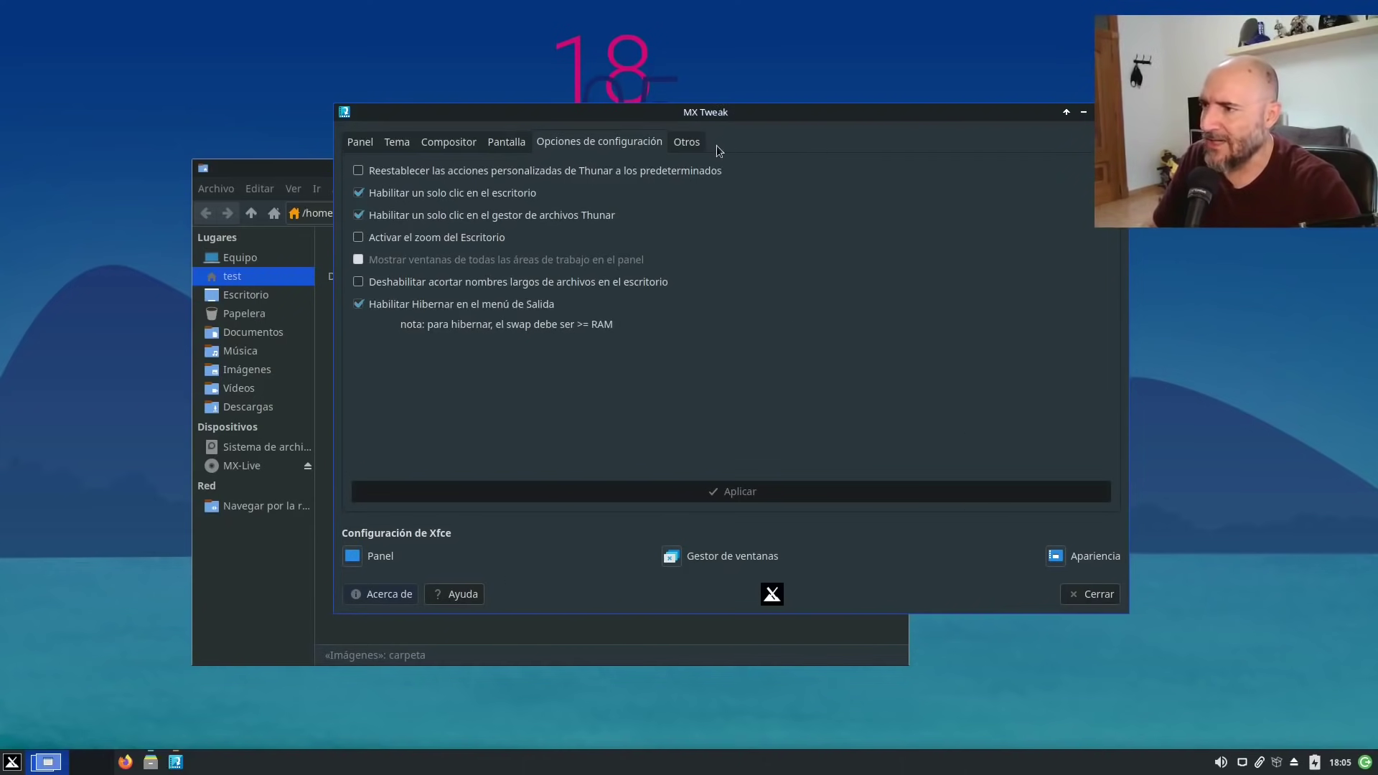
Close MX Tweak, then launch and close an empty LibreOffice Draw drawing.
{"action": "left_click", "coordinate": [681, 140]}
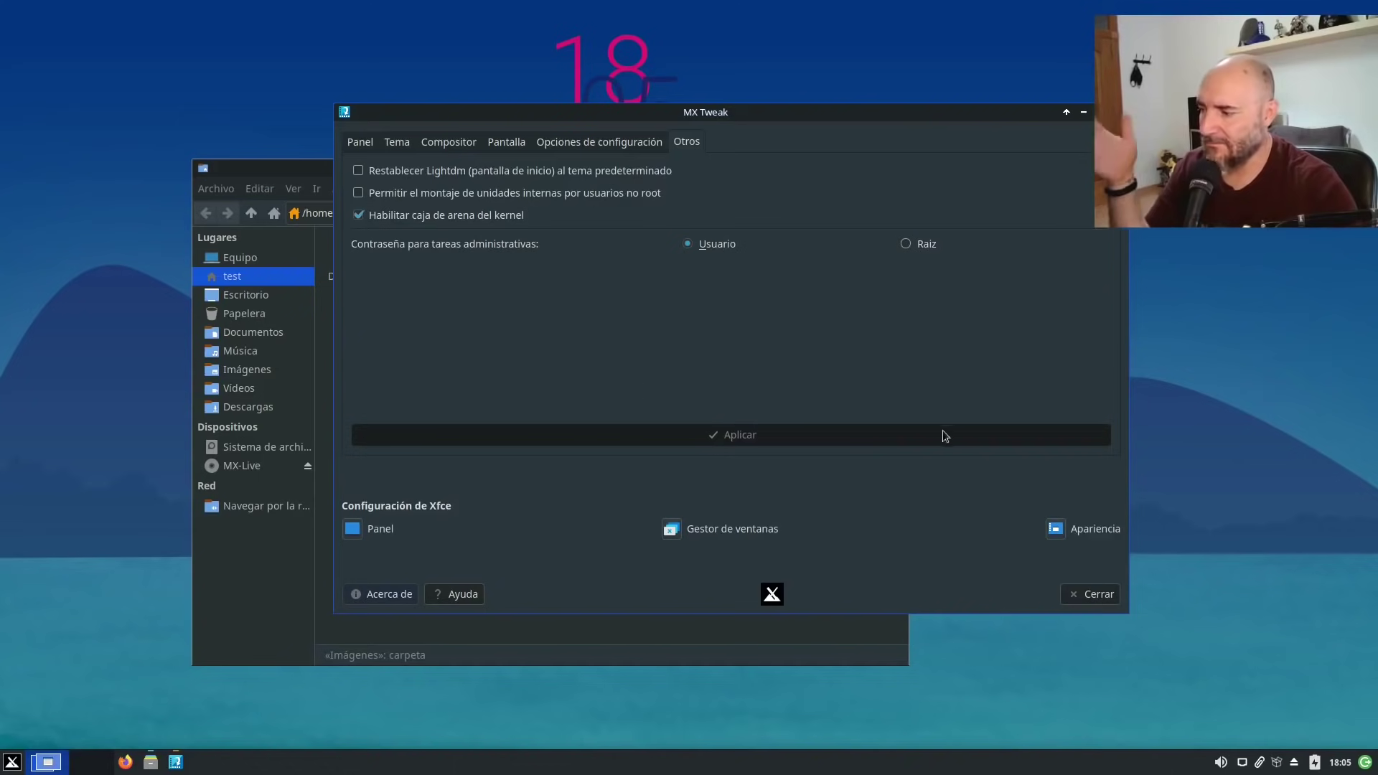
{"action": "left_click", "coordinate": [1089, 596]}
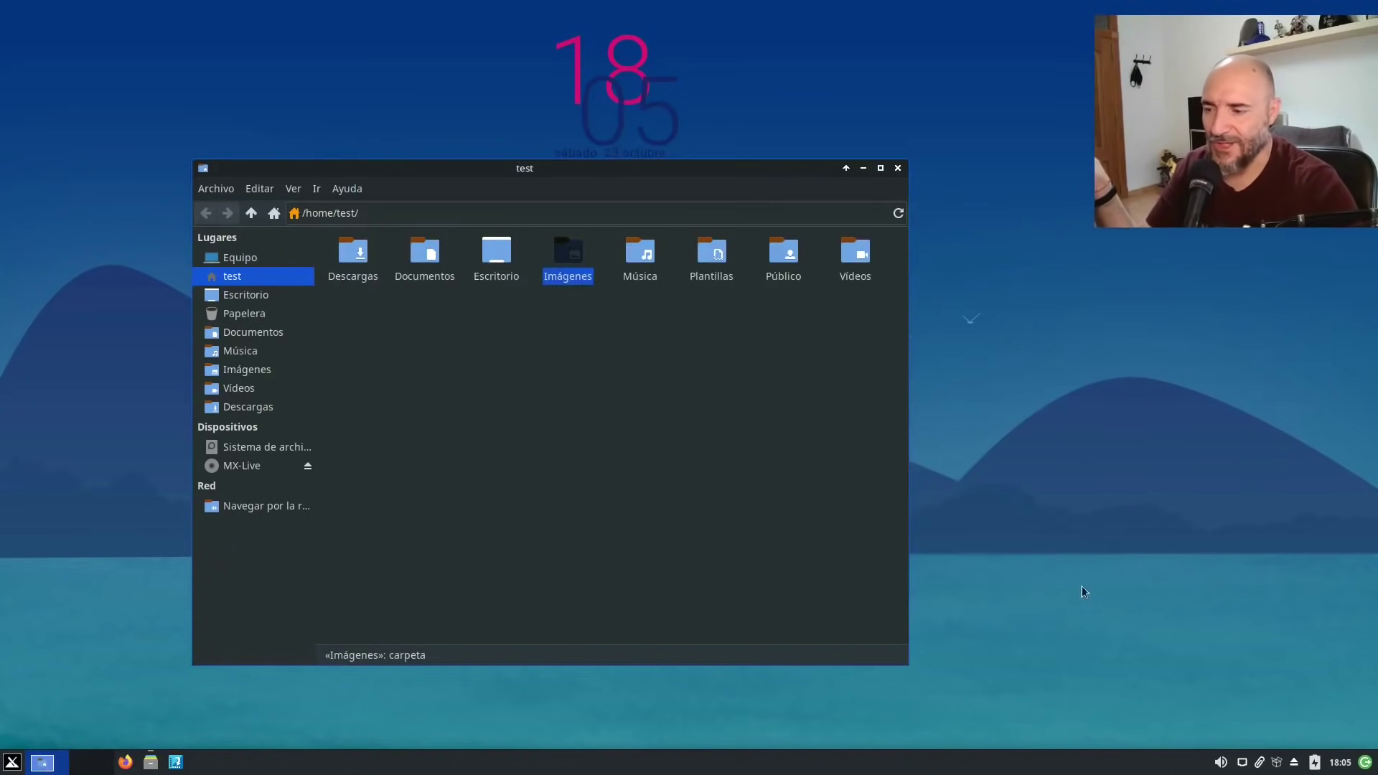
{"action": "left_click", "coordinate": [12, 764]}
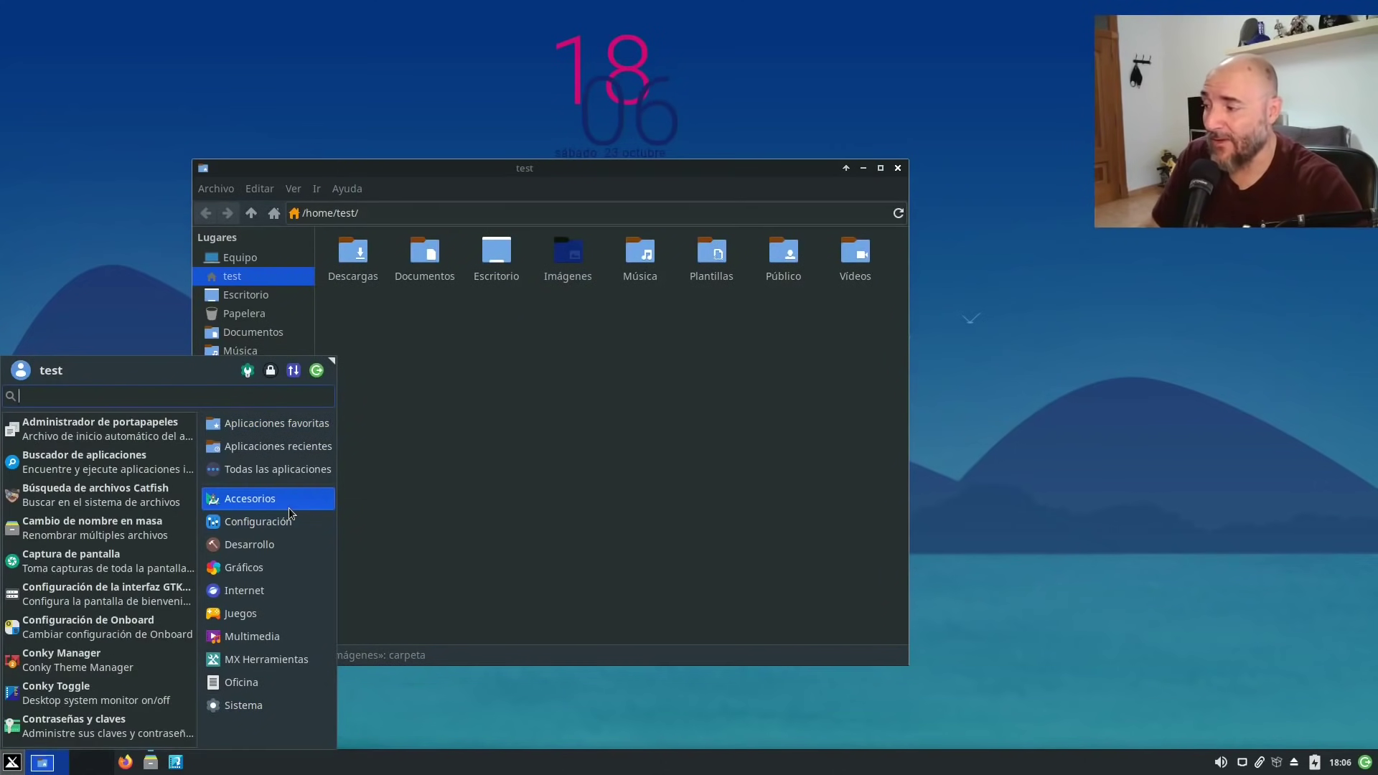
{"action": "mouse_move", "coordinate": [275, 545]}
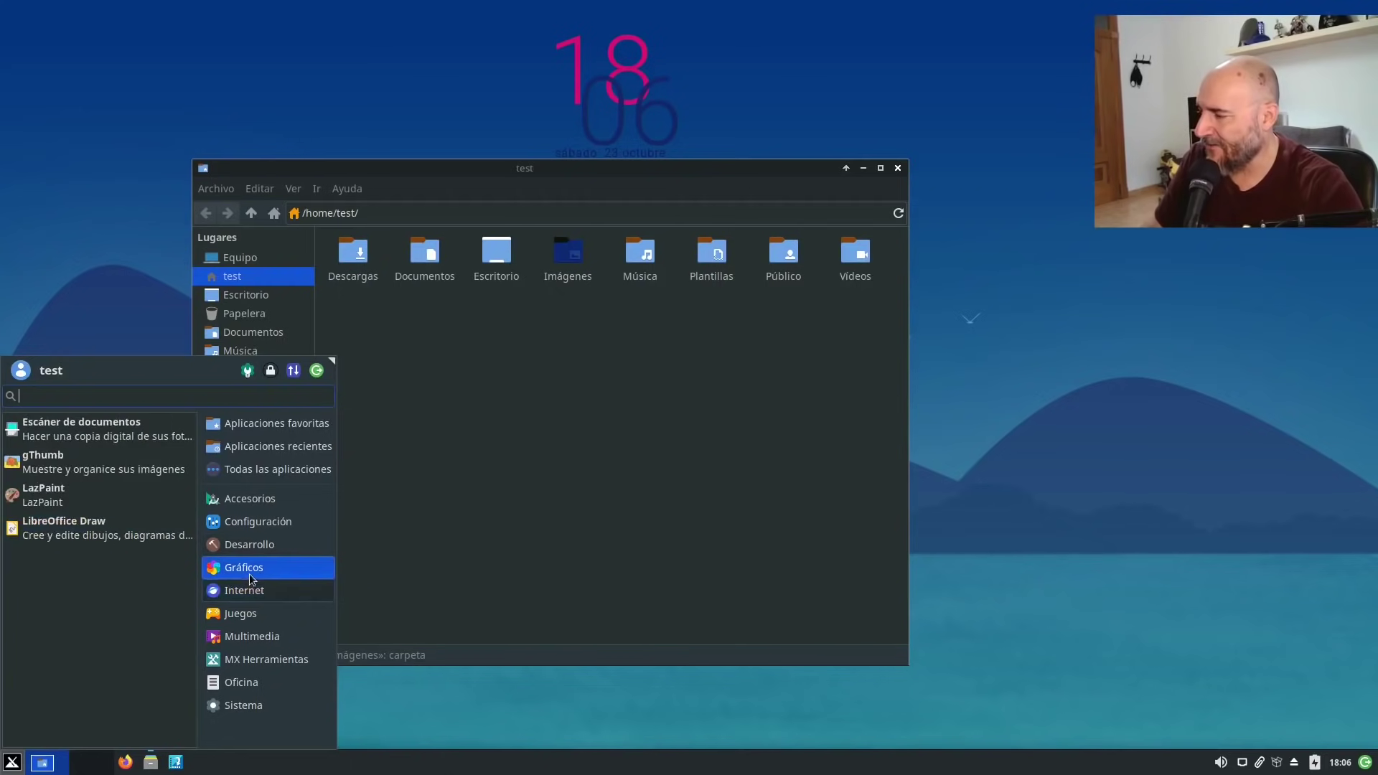
{"action": "left_click", "coordinate": [69, 531]}
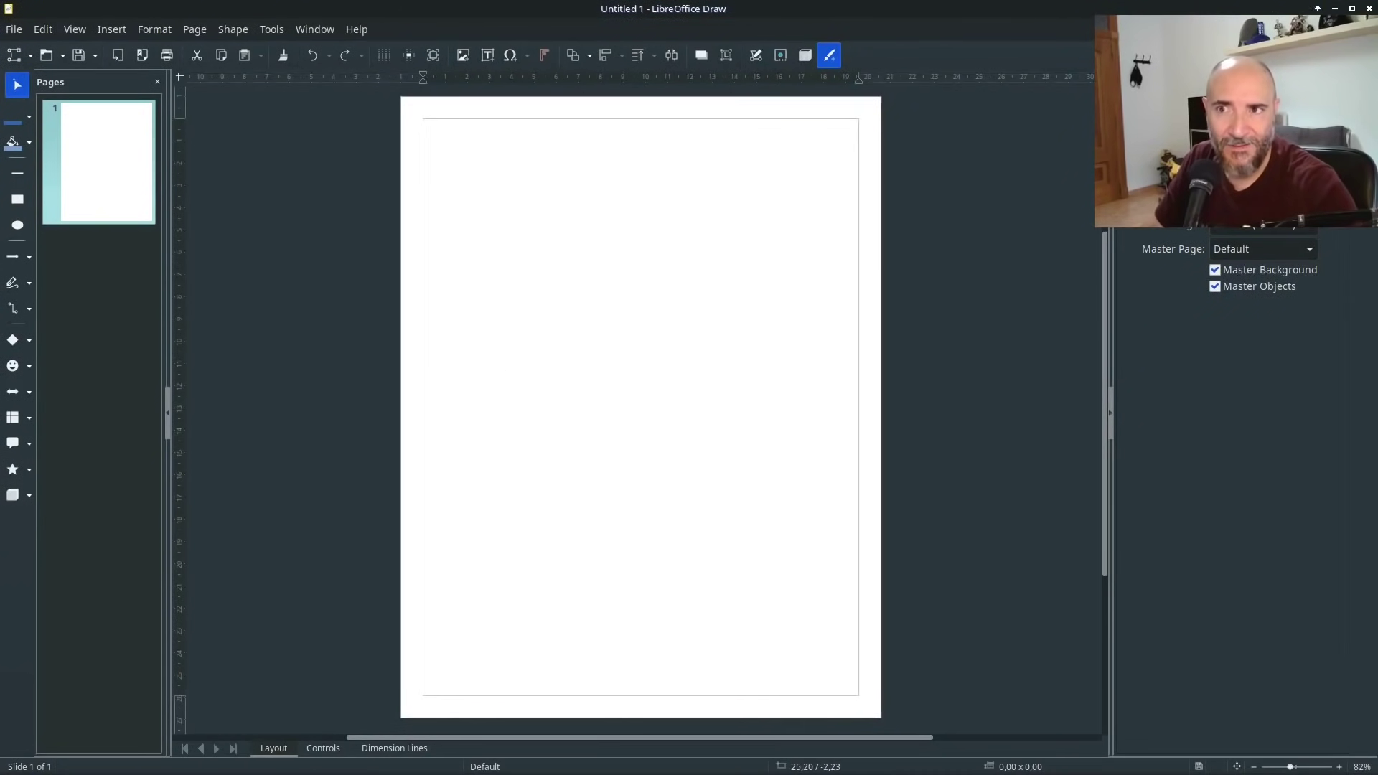
{"action": "left_click", "coordinate": [1366, 7]}
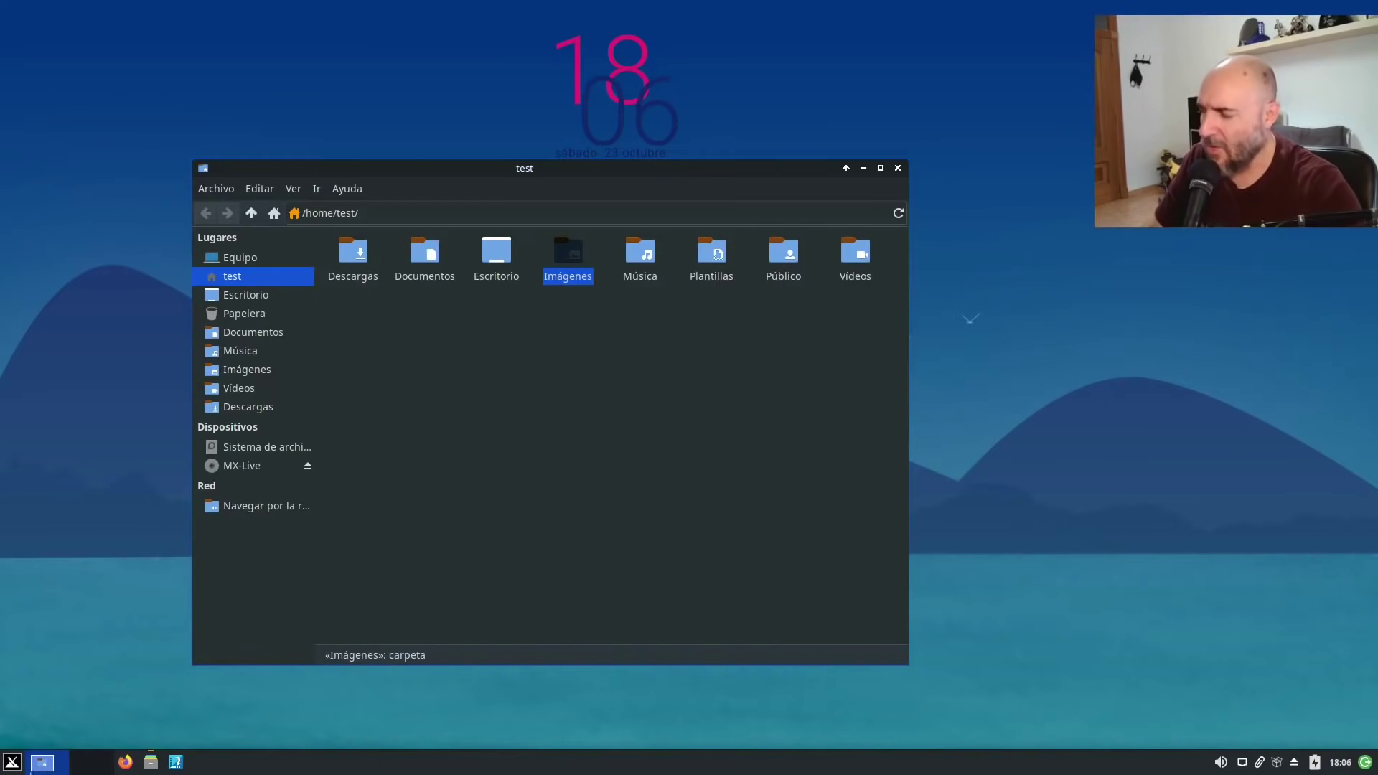
Browse the Internet, Gráficos, Oficina, Juegos and Multimedia categories, ending on MX Herramientas.
{"action": "left_click", "coordinate": [11, 763]}
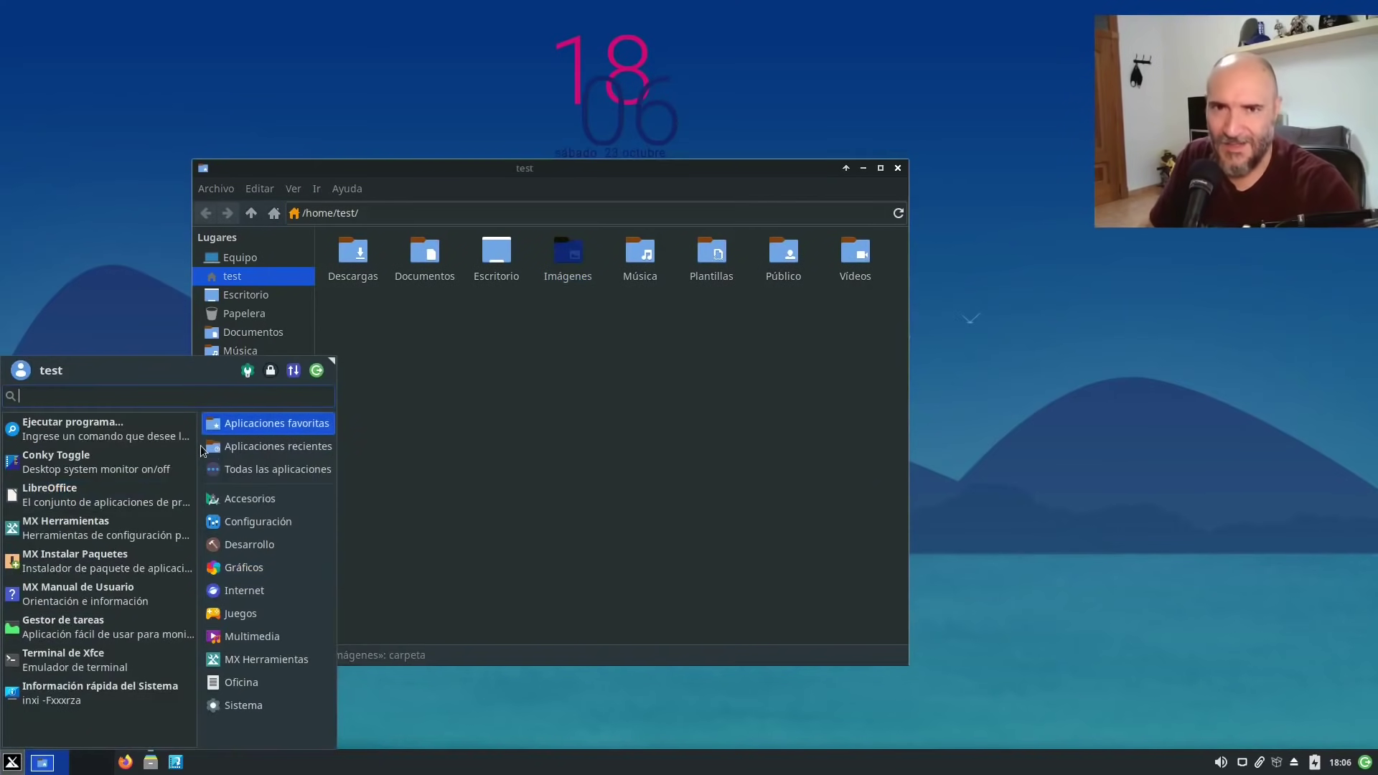
{"action": "left_click", "coordinate": [285, 593]}
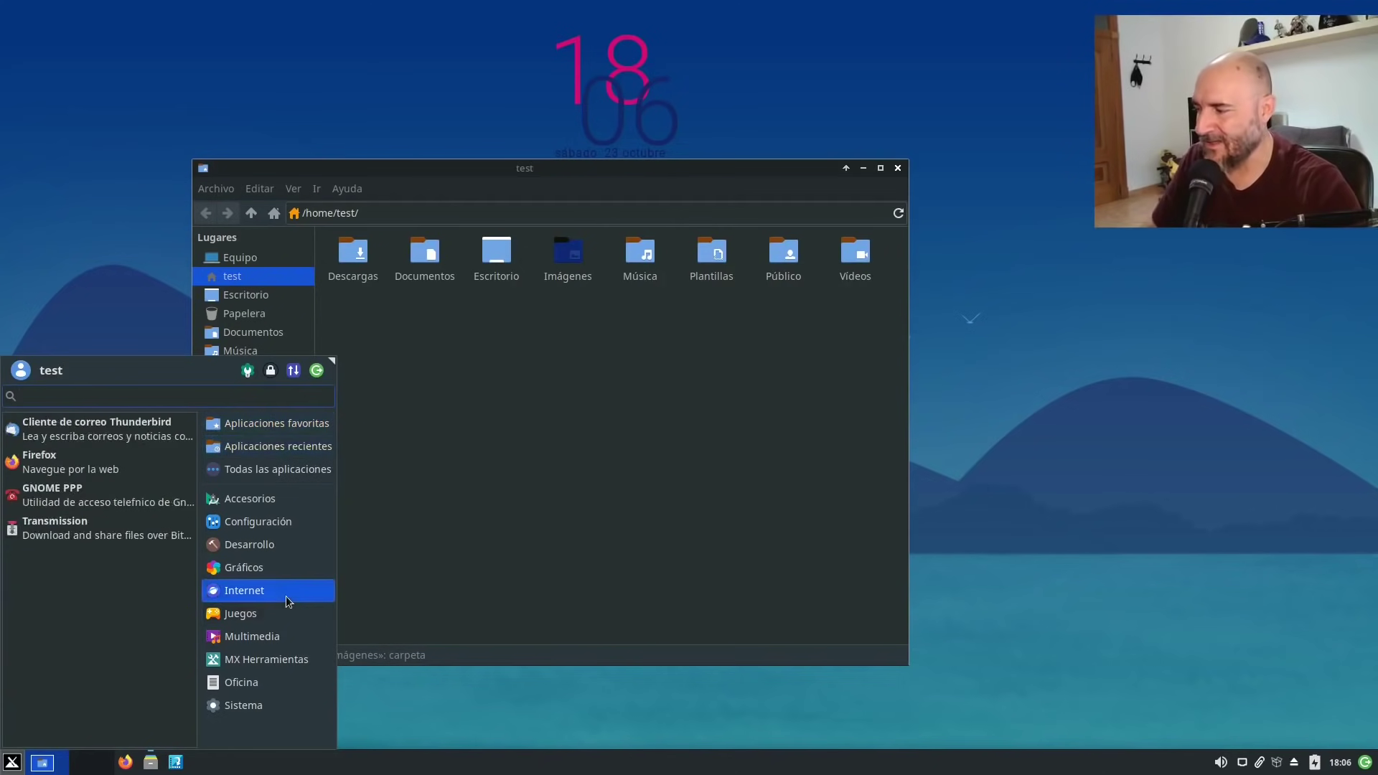
{"action": "left_click", "coordinate": [285, 570]}
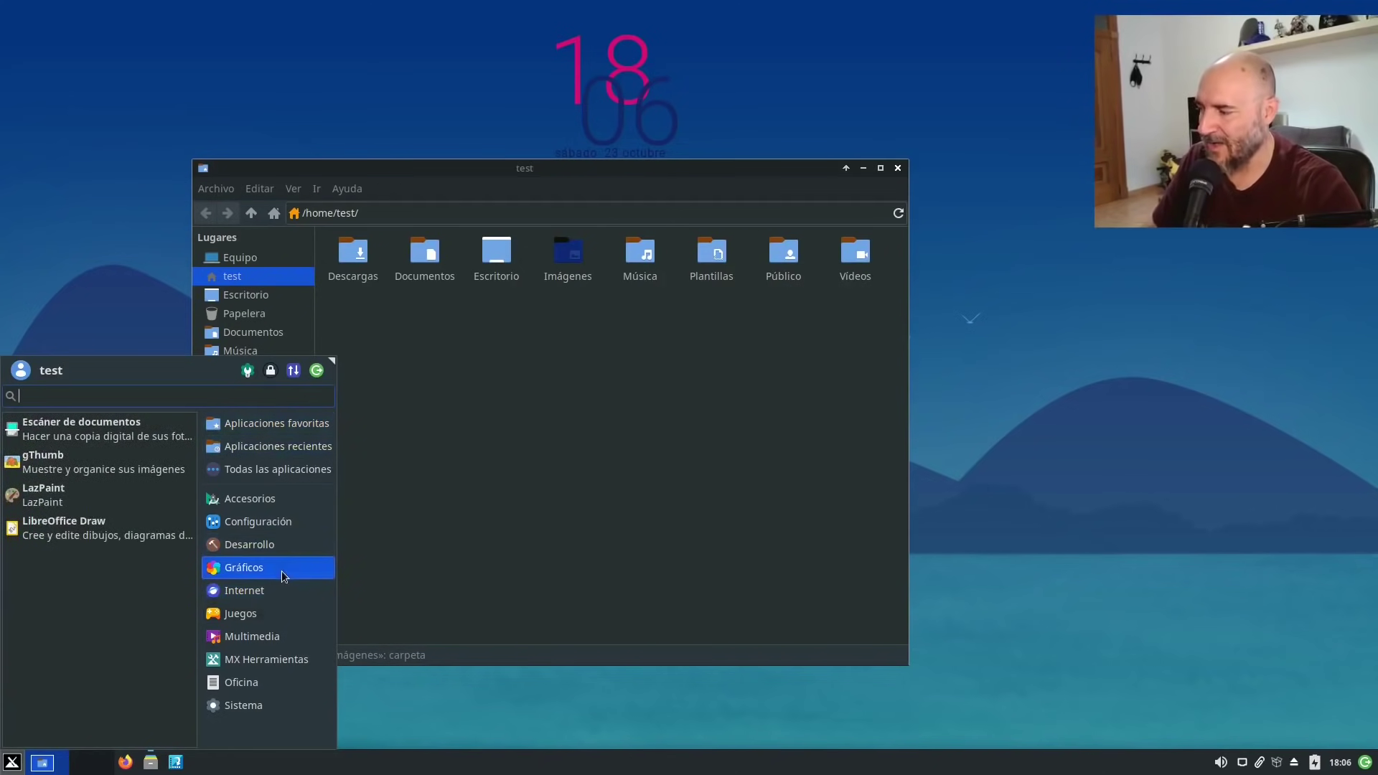
{"action": "mouse_move", "coordinate": [283, 583]}
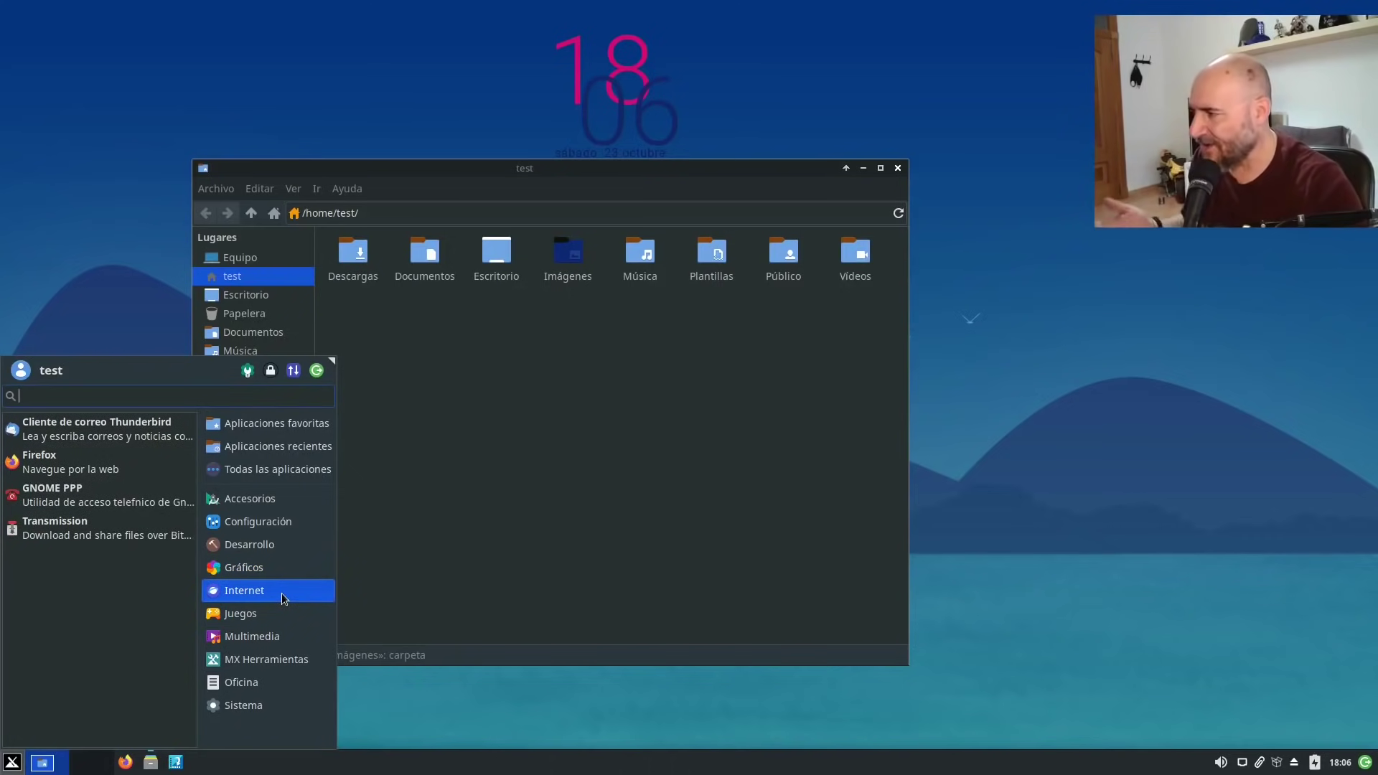
{"action": "mouse_move", "coordinate": [274, 614]}
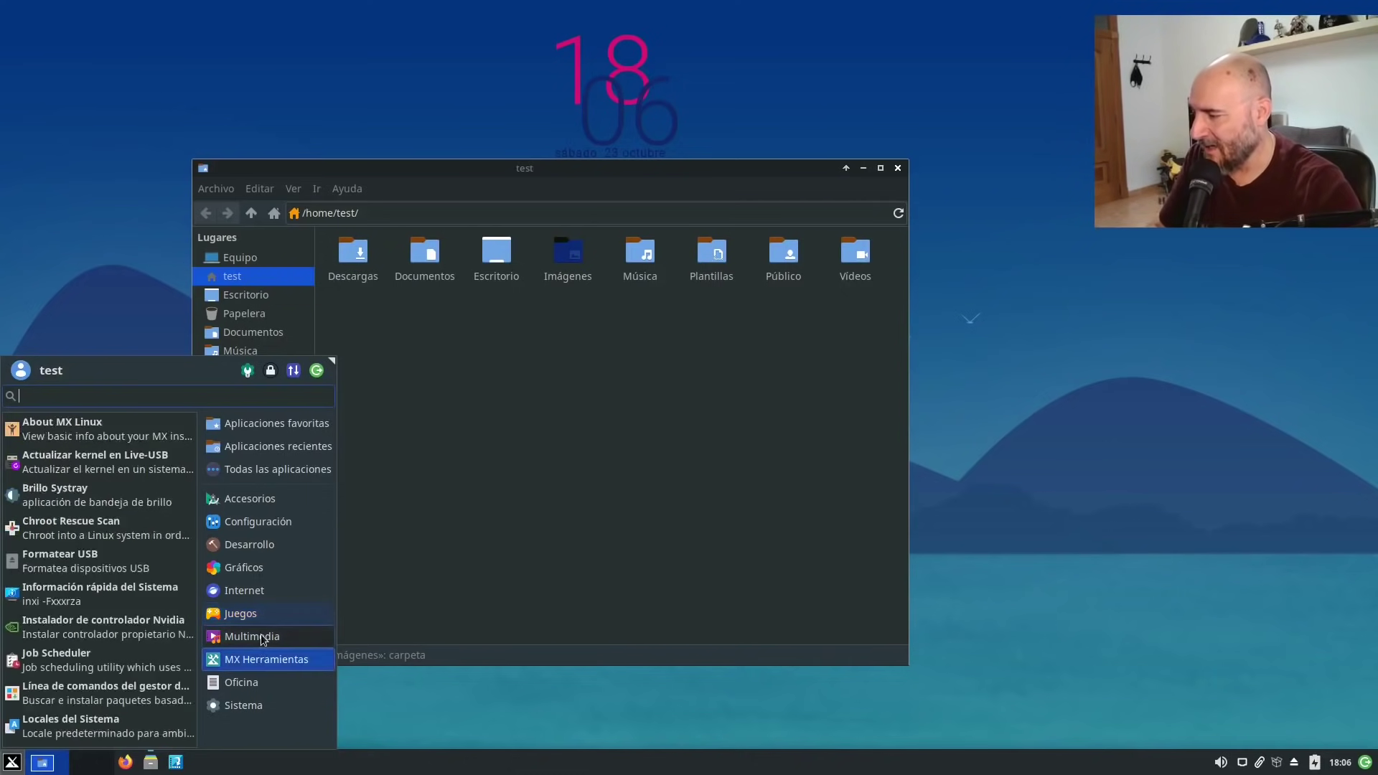
{"action": "mouse_move", "coordinate": [263, 638]}
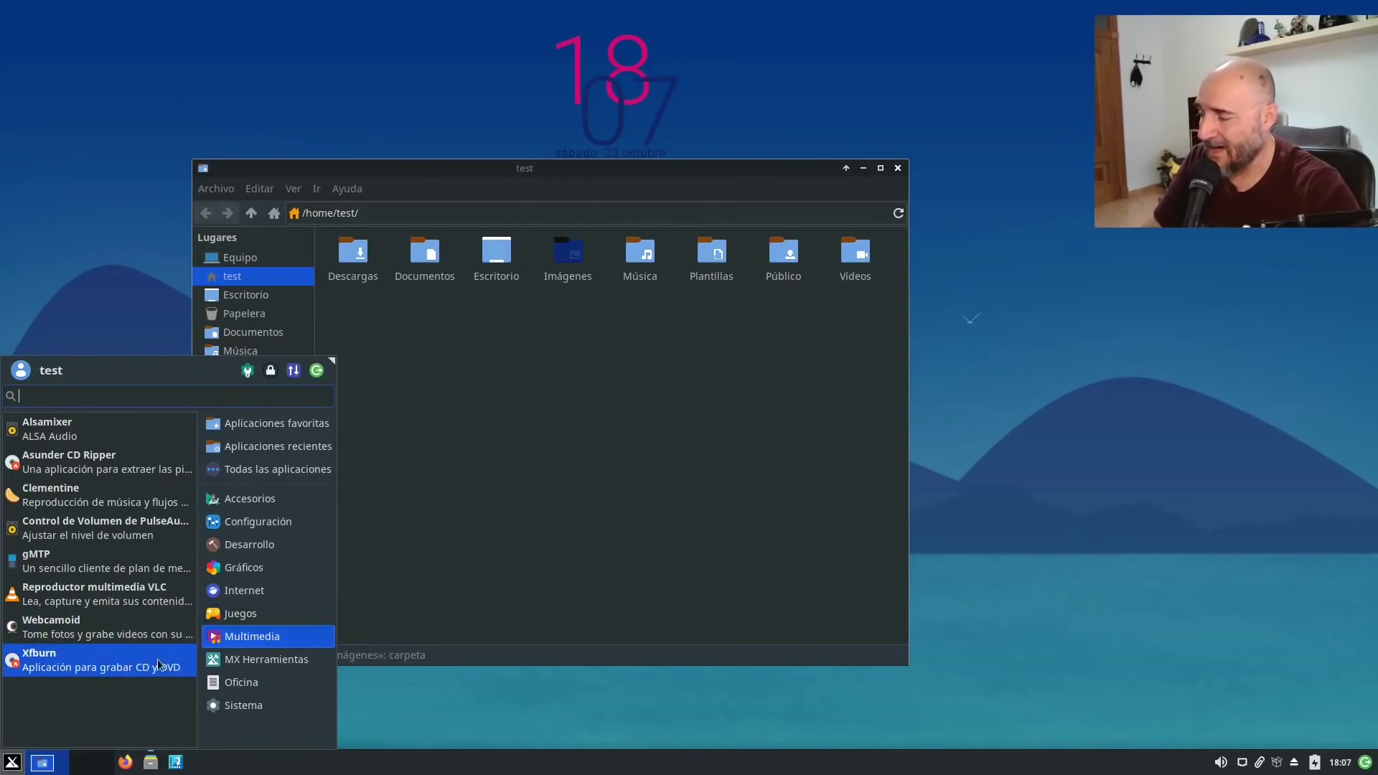
{"action": "left_click", "coordinate": [242, 682]}
{"action": "left_click", "coordinate": [270, 657]}
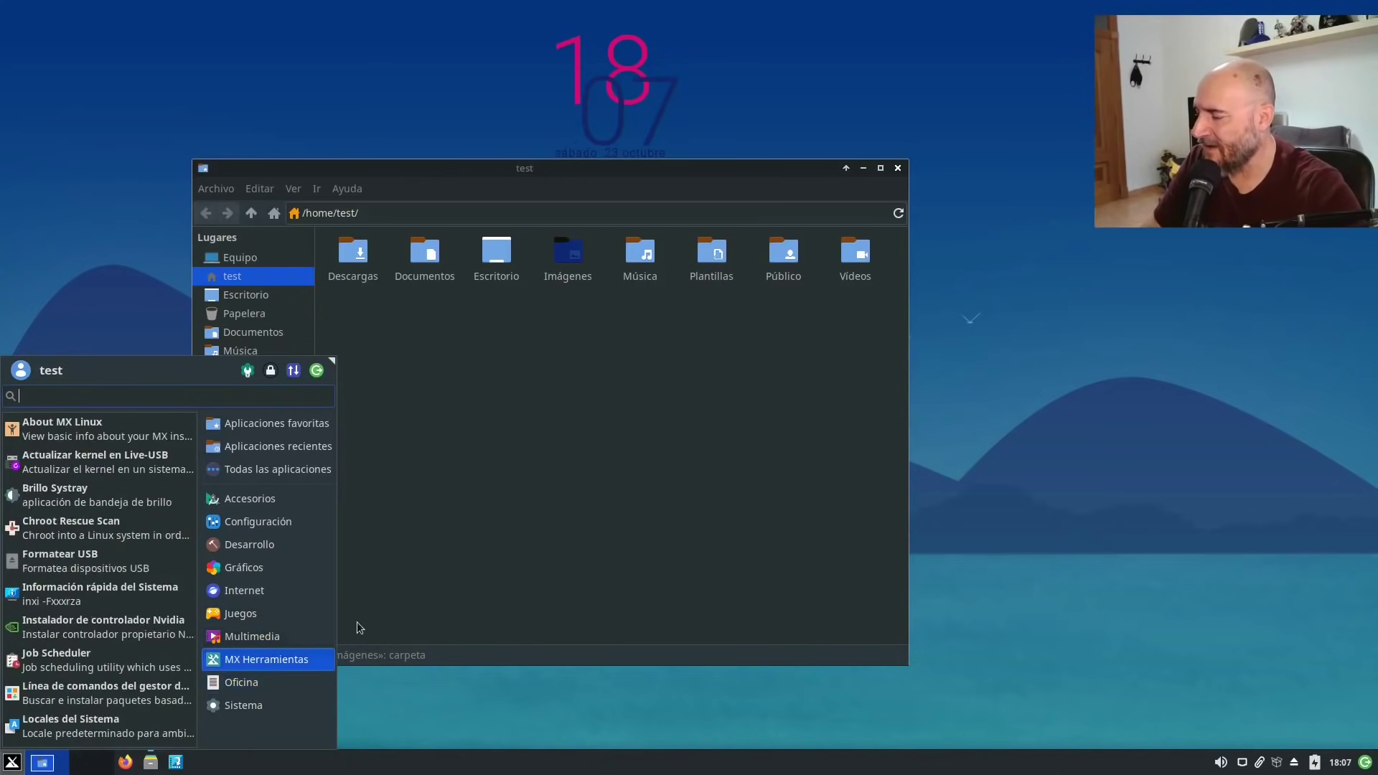
{"action": "left_click", "coordinate": [270, 636]}
{"action": "left_click", "coordinate": [258, 616]}
{"action": "left_click", "coordinate": [257, 636]}
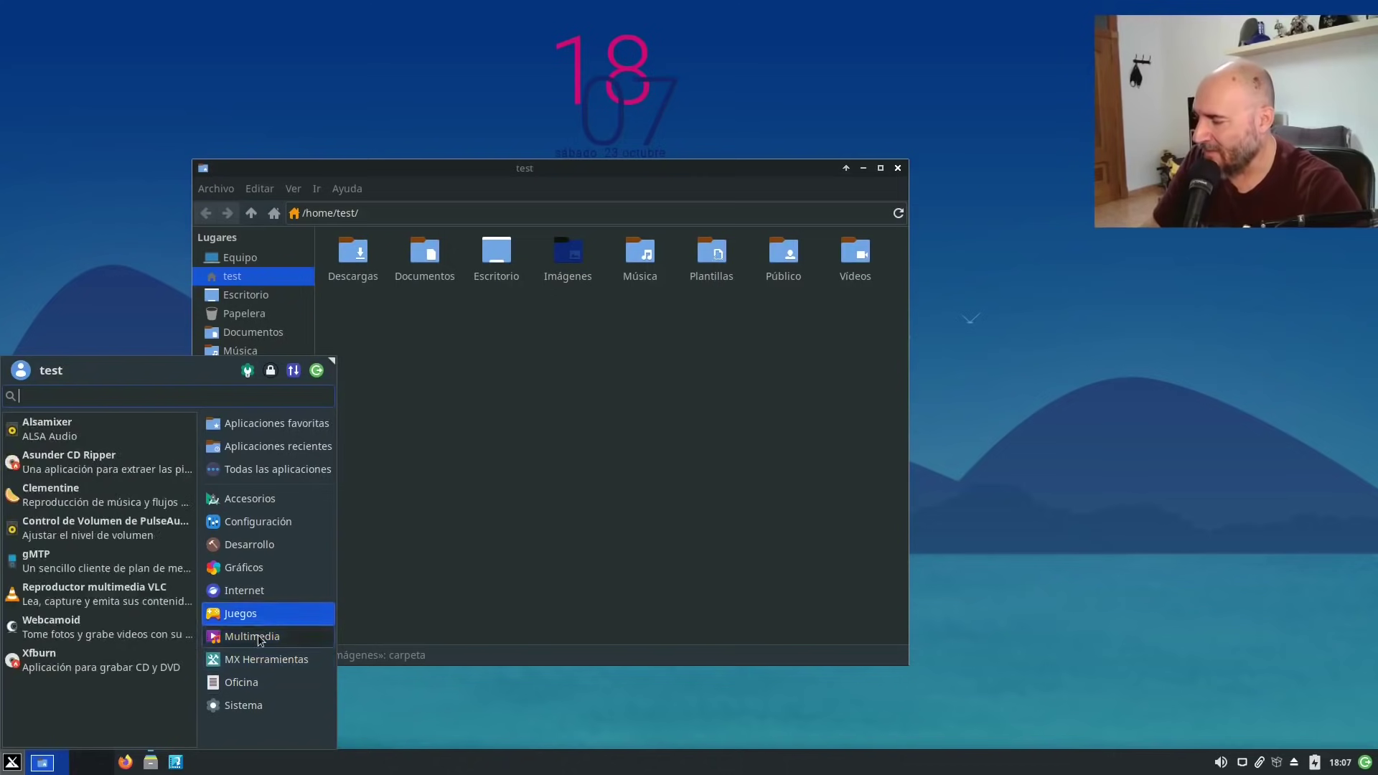
{"action": "left_click", "coordinate": [252, 659]}
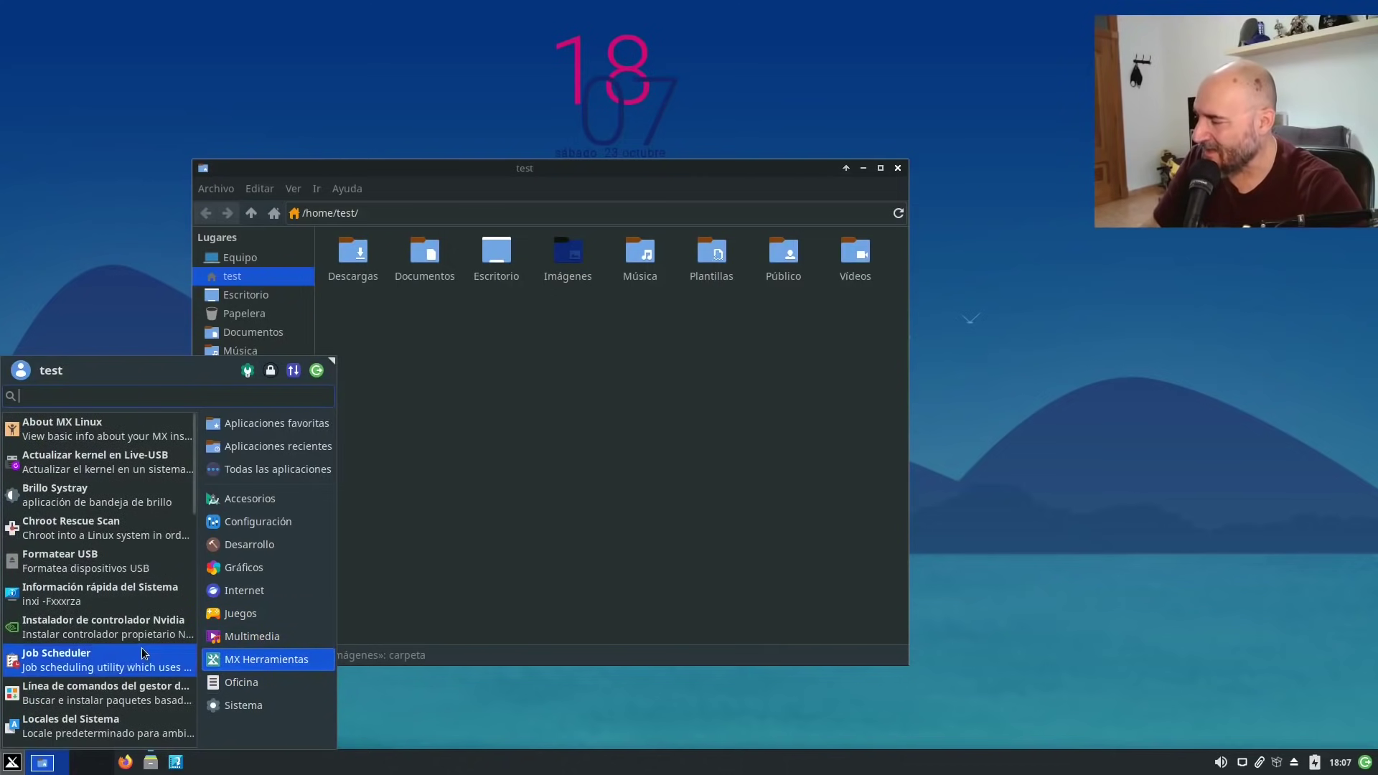
Run the Nvidia driver installer with the account password and close its terminal once it reports no card.
{"action": "left_click", "coordinate": [71, 621]}
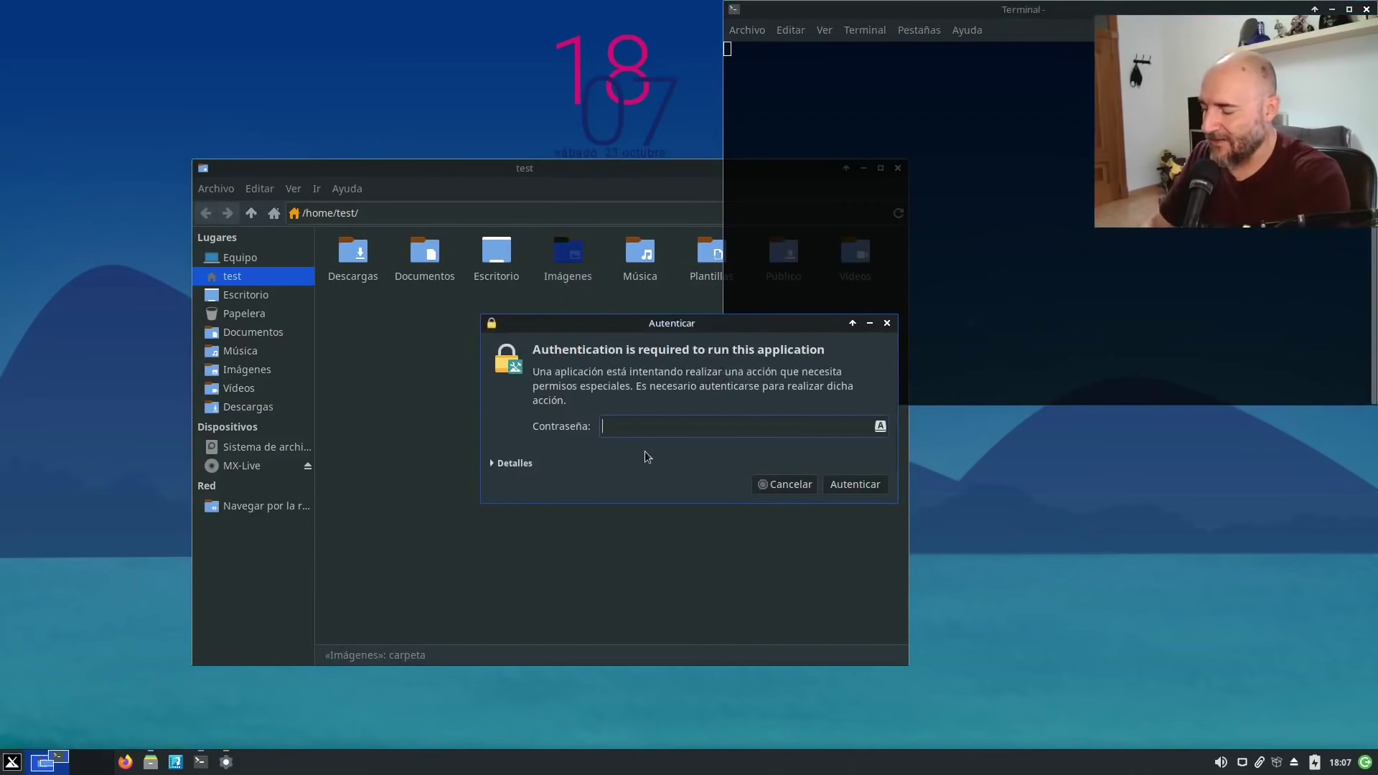
{"action": "type", "text": "tes"}
{"action": "key", "text": "Return"}
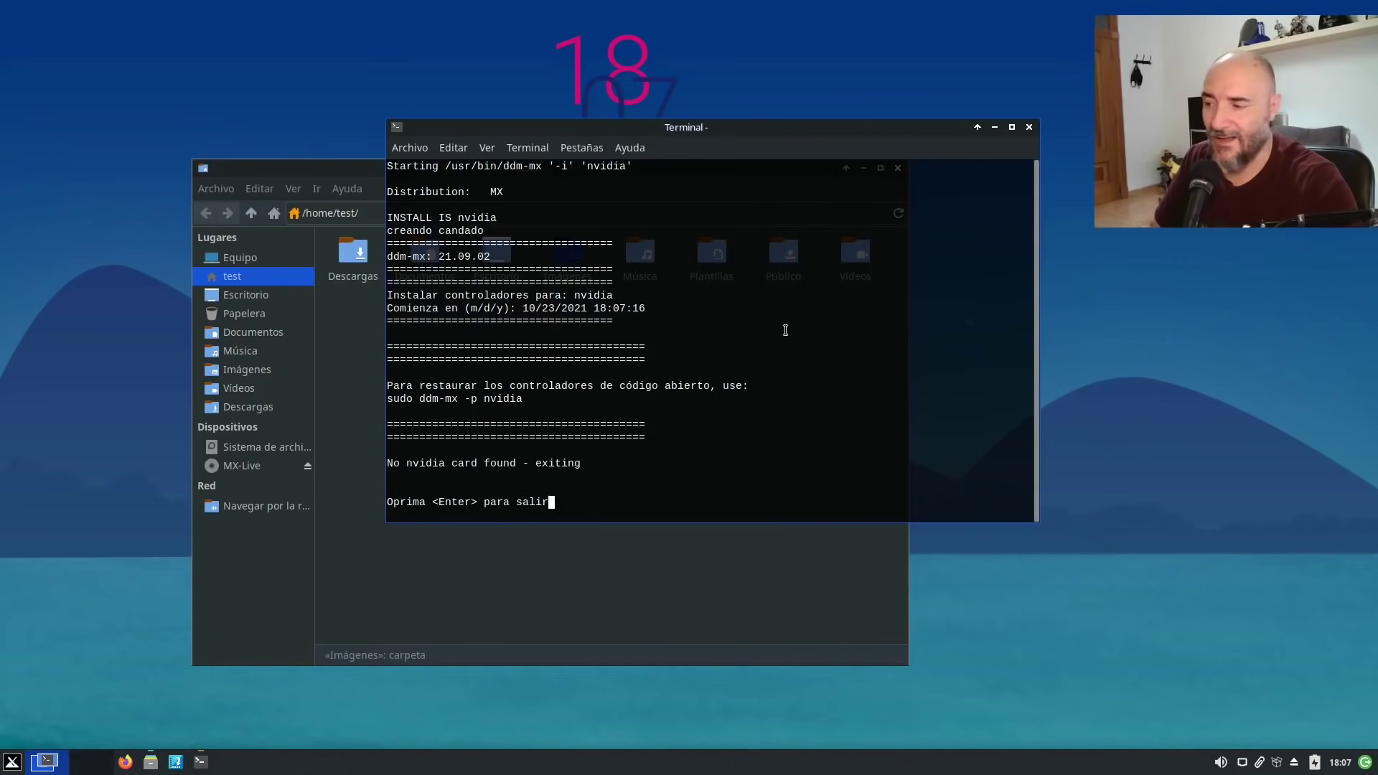
{"action": "left_click", "coordinate": [1029, 127]}
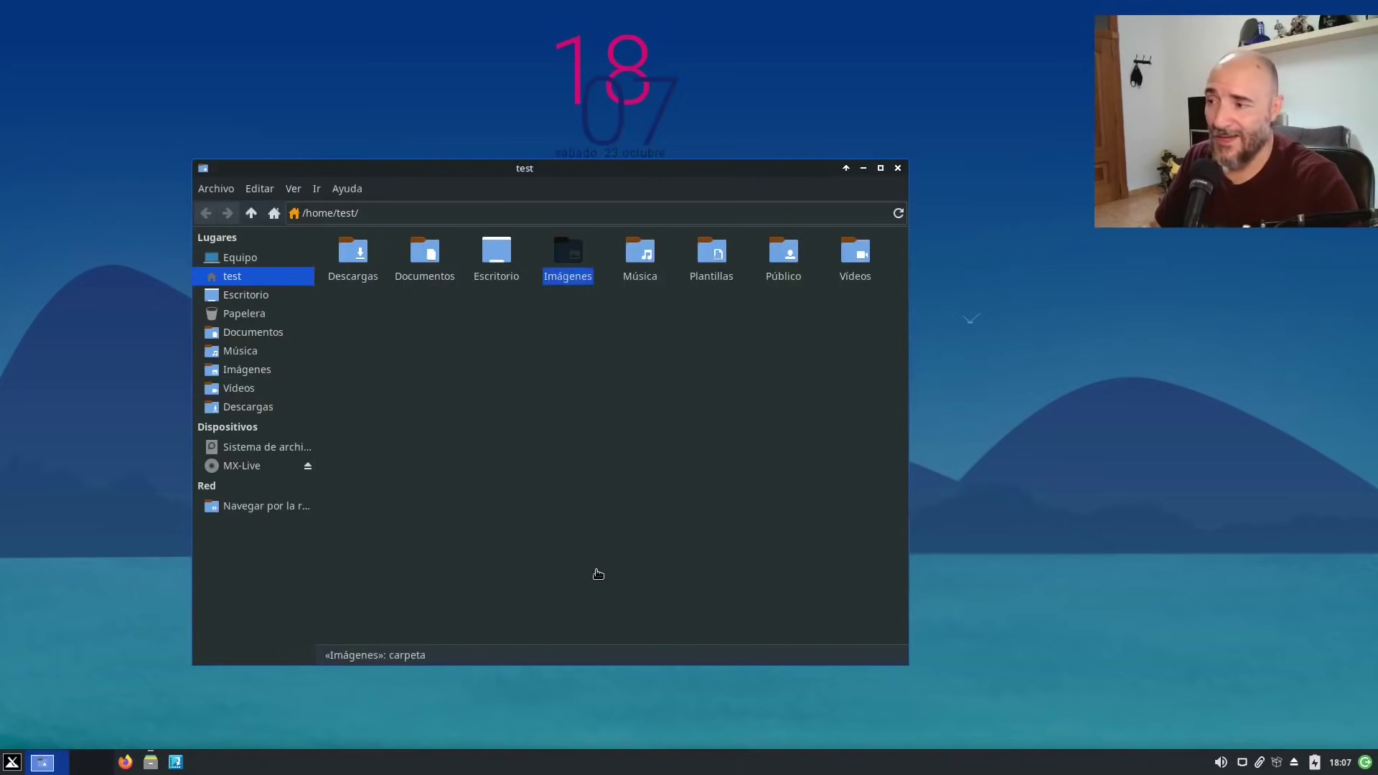
Reopen the menu on Sistema and scroll the MX Herramientas list down to MX Limpieza.
{"action": "left_click", "coordinate": [12, 762]}
{"action": "left_click", "coordinate": [269, 705]}
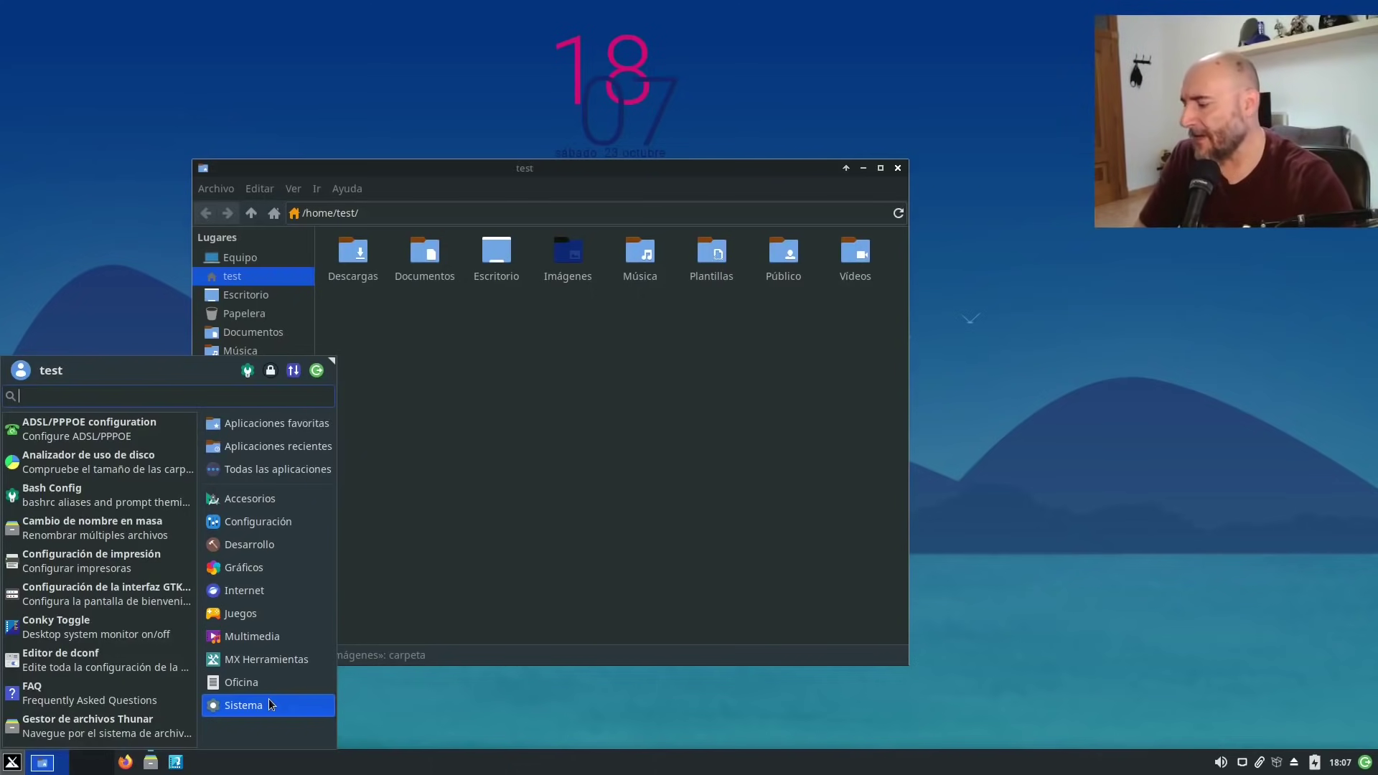
{"action": "mouse_move", "coordinate": [289, 668]}
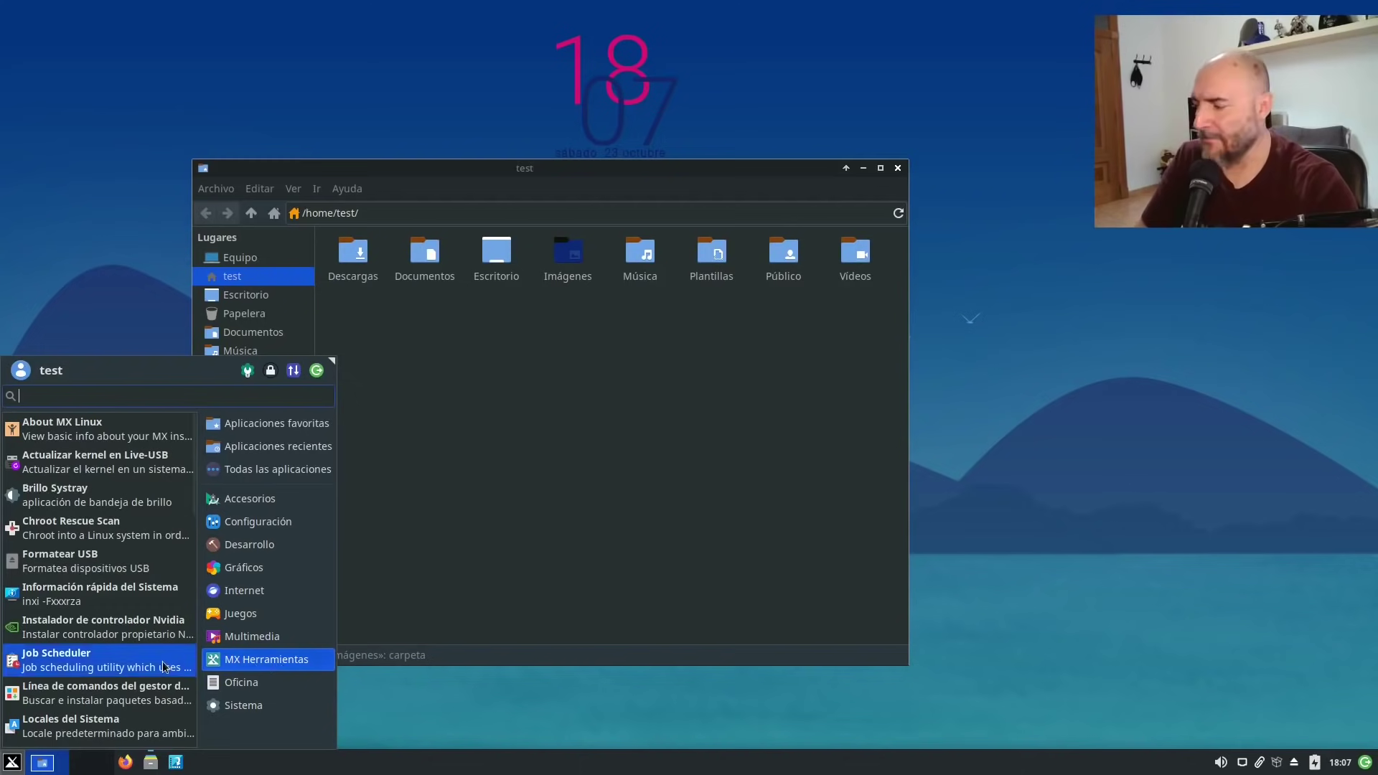
{"action": "scroll", "coordinate": [160, 669], "scroll_direction": "down", "scroll_amount": 2}
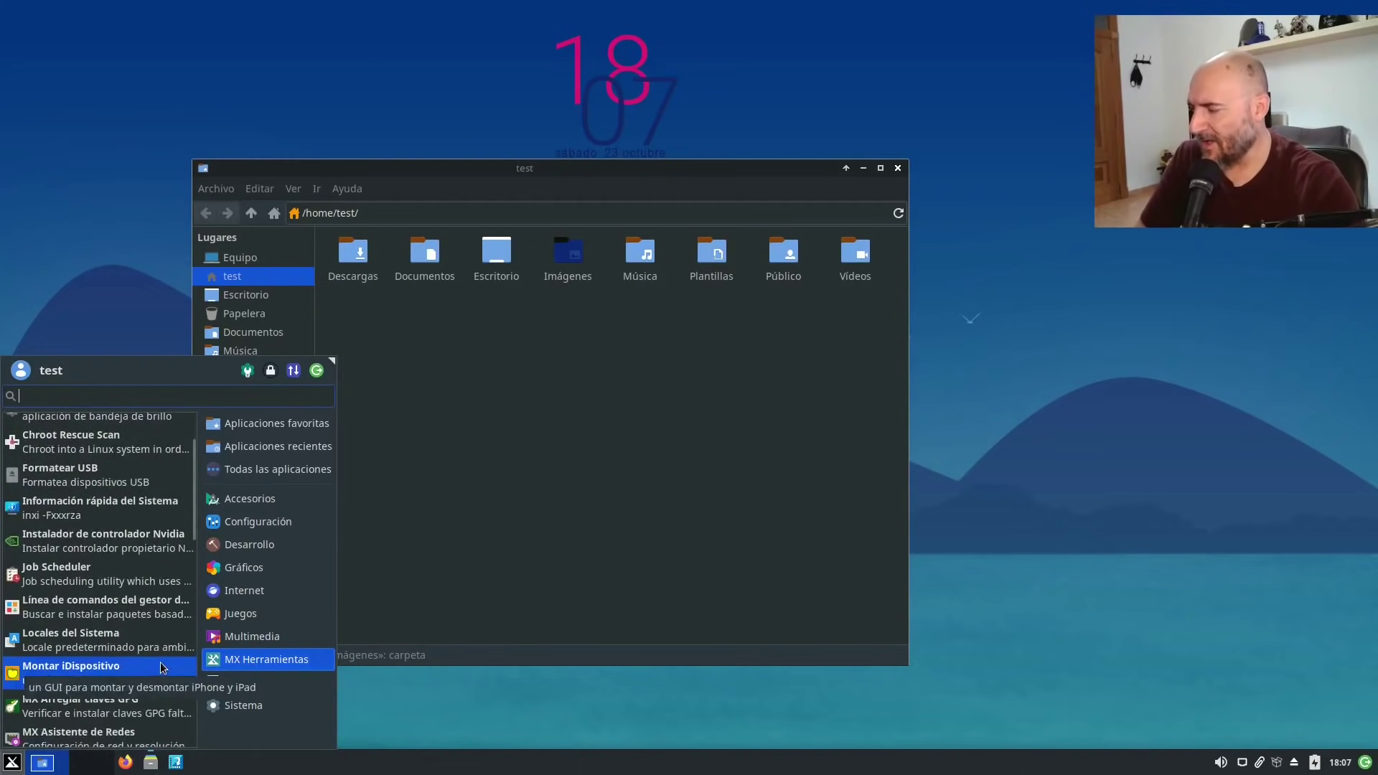
{"action": "scroll", "coordinate": [160, 668], "scroll_direction": "down", "scroll_amount": 4}
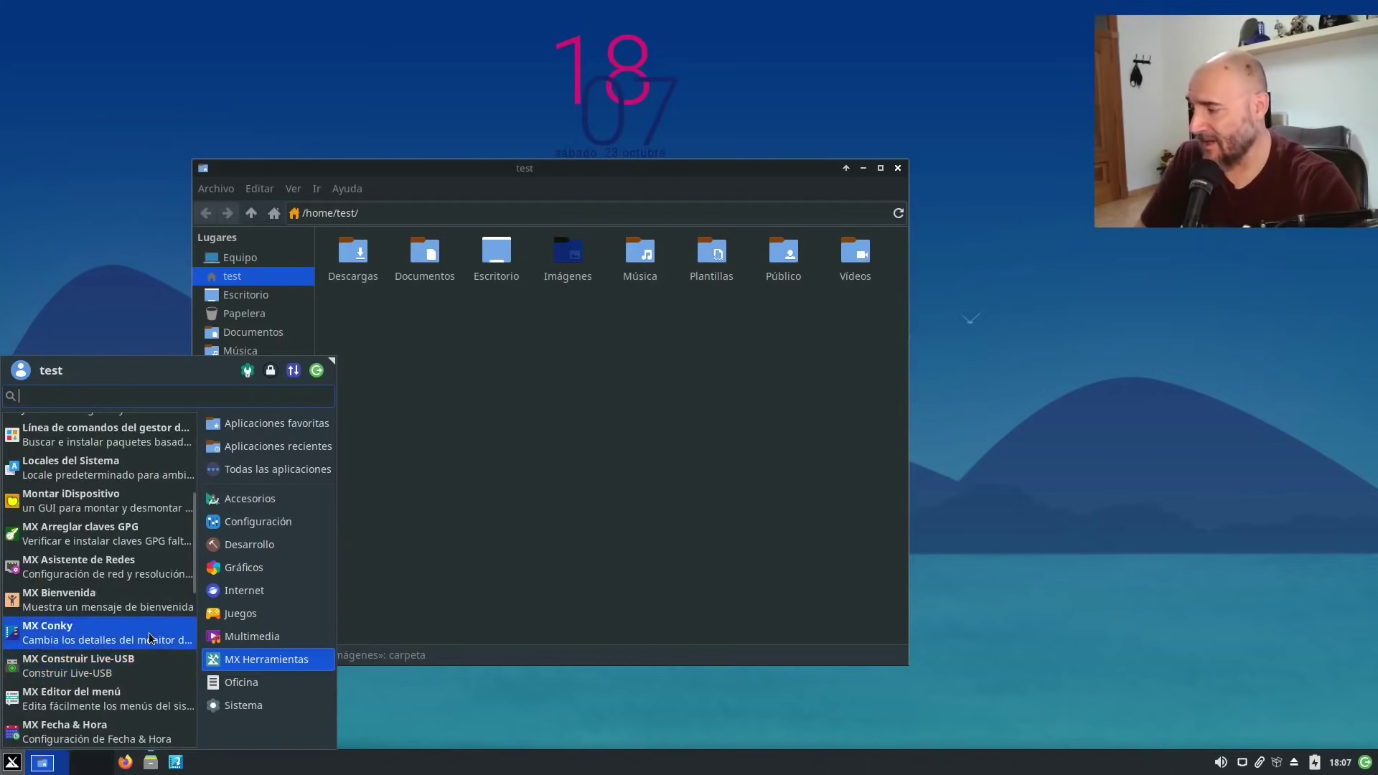
{"action": "scroll", "coordinate": [110, 696], "scroll_direction": "down", "scroll_amount": 4}
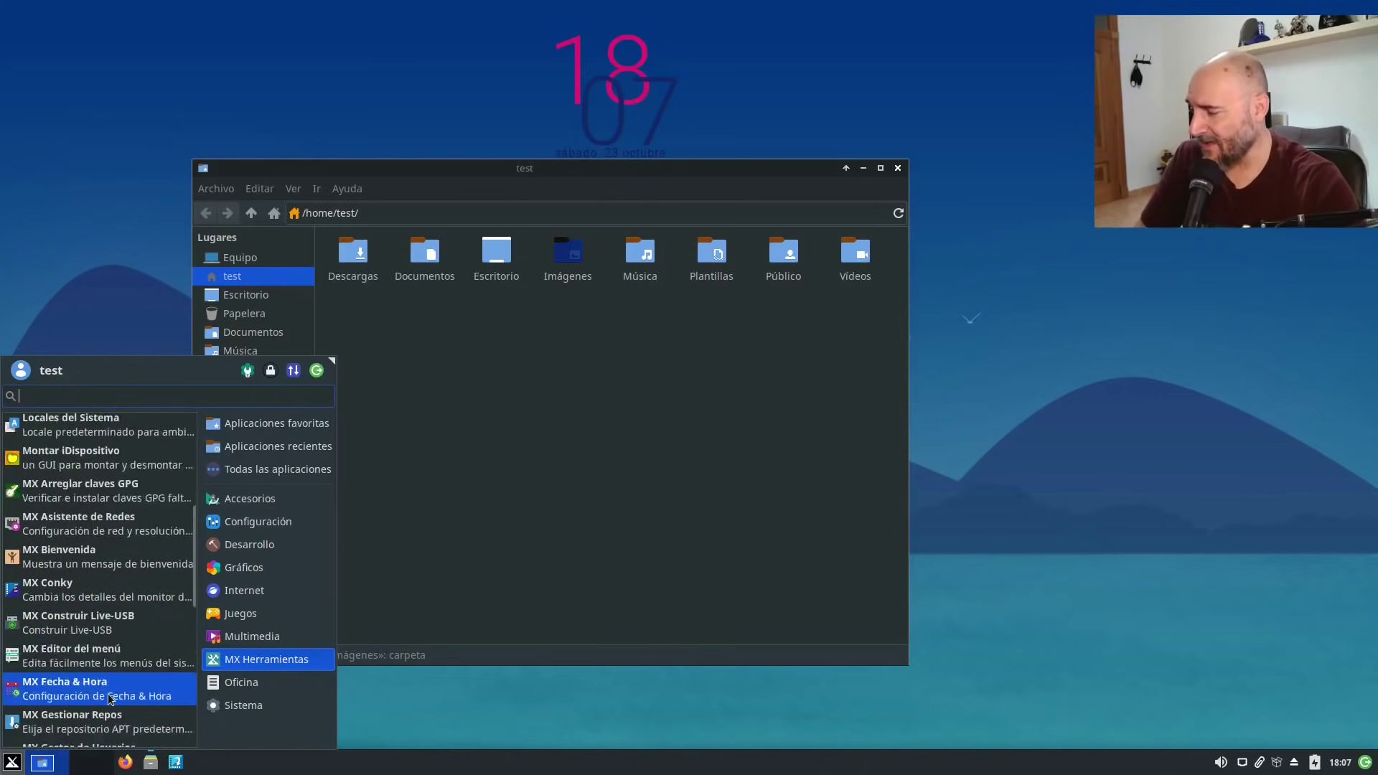
{"action": "scroll", "coordinate": [110, 696], "scroll_direction": "down", "scroll_amount": 3}
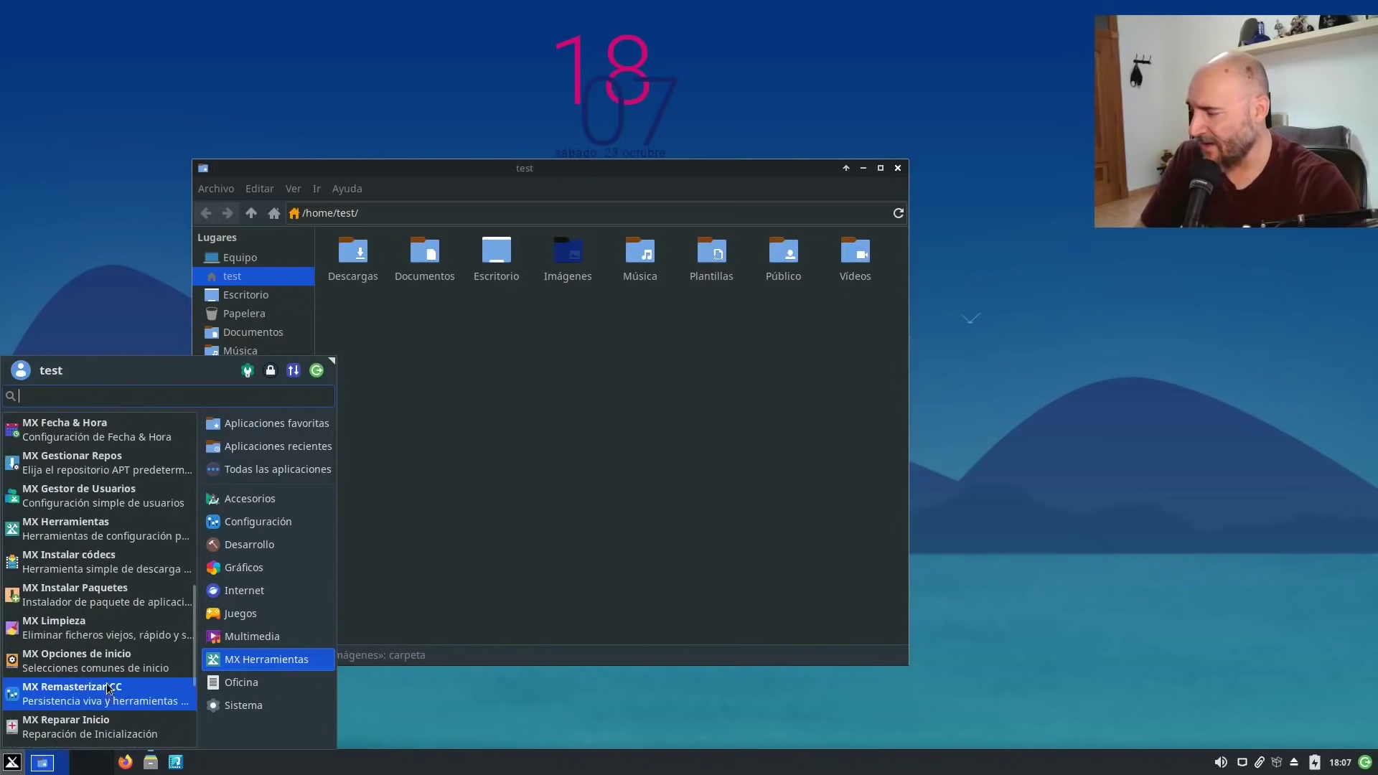
Launch MX Limpieza with the account password, reposition its window, and close it without cleaning.
{"action": "left_click", "coordinate": [111, 620]}
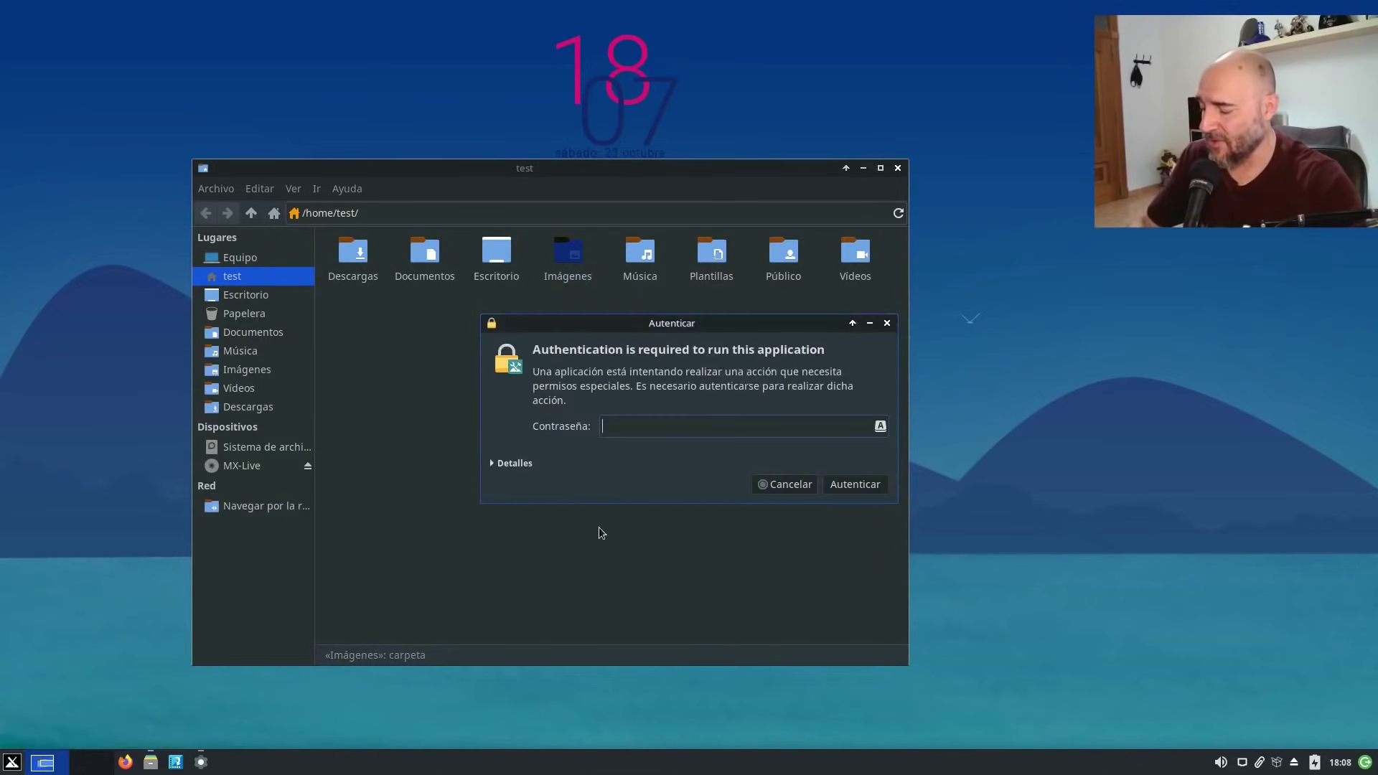
{"action": "type", "text": "test"}
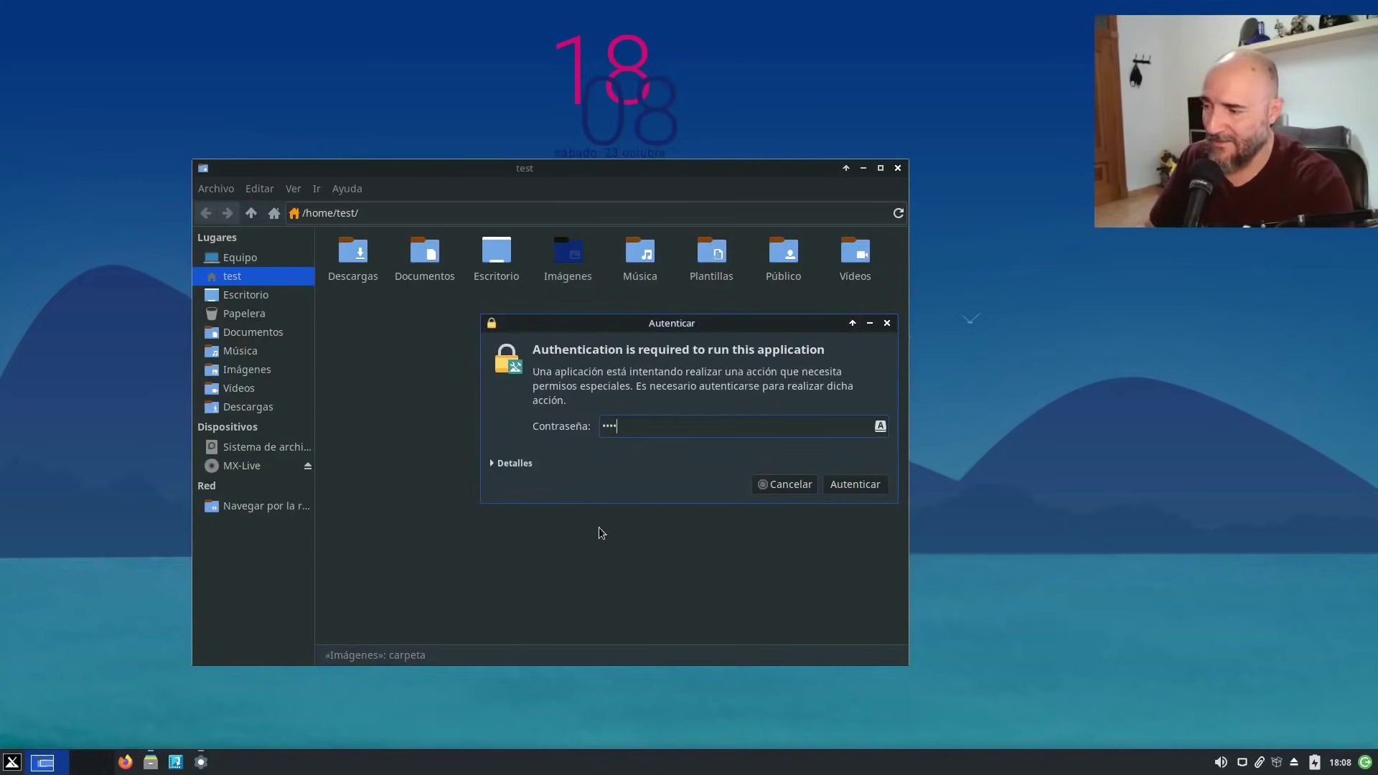
{"action": "key", "text": "Return"}
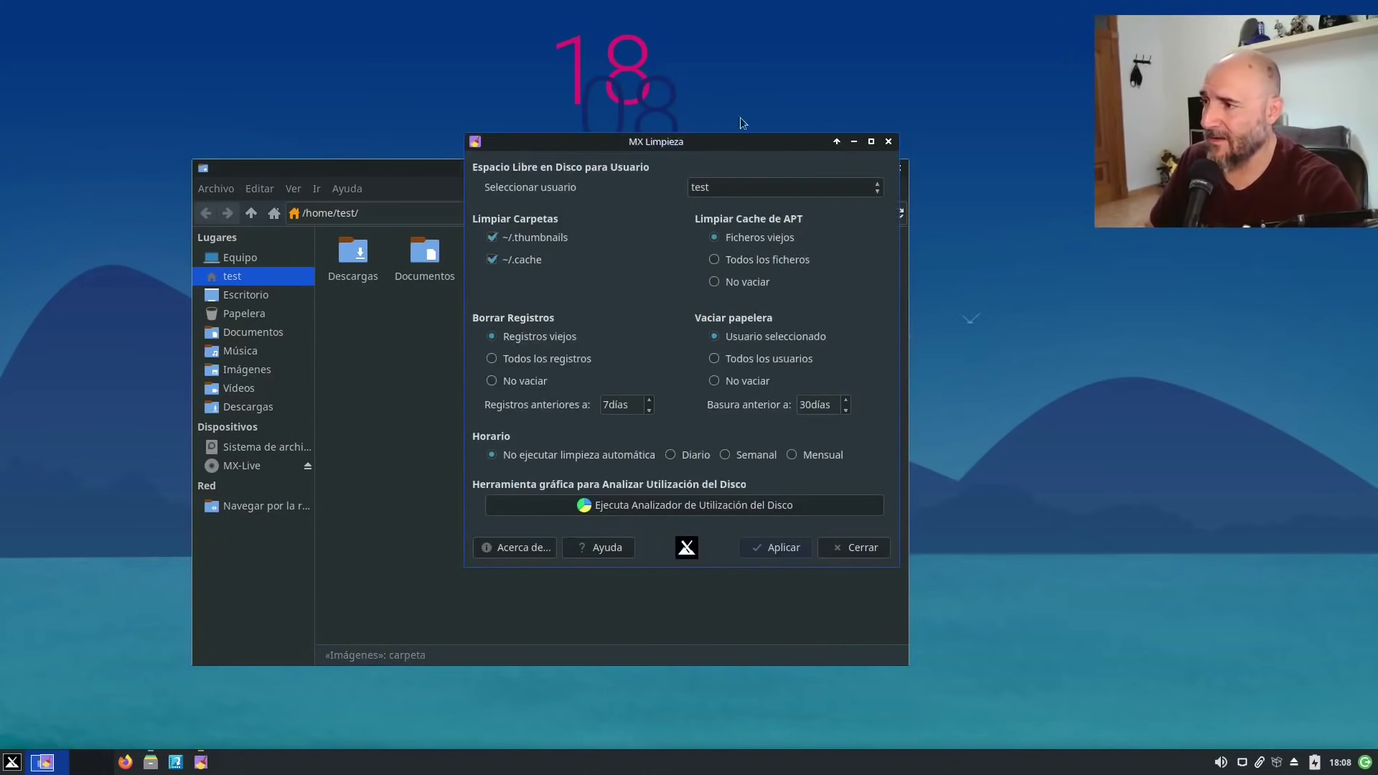
{"action": "left_click_drag", "start_coordinate": [722, 142], "coordinate": [681, 147]}
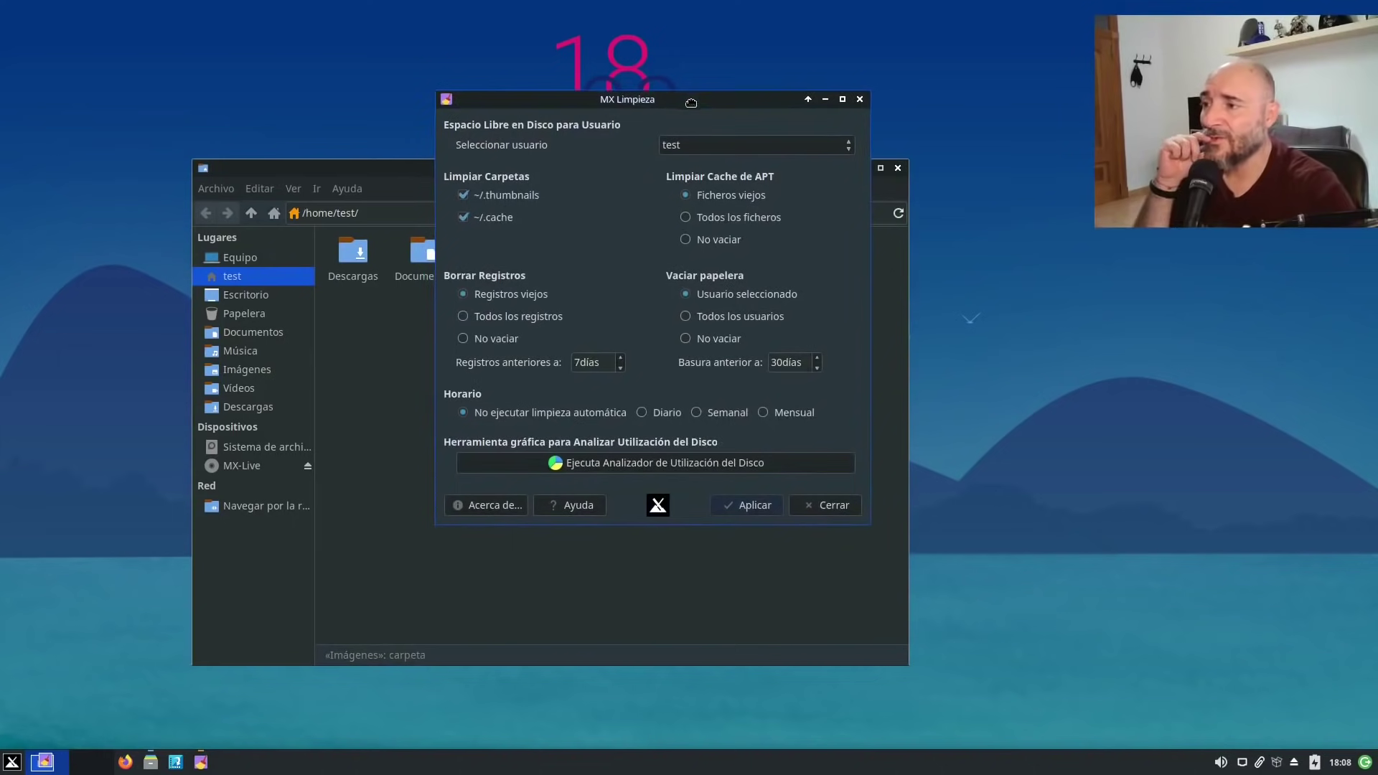
{"action": "left_click_drag", "start_coordinate": [692, 101], "coordinate": [691, 103]}
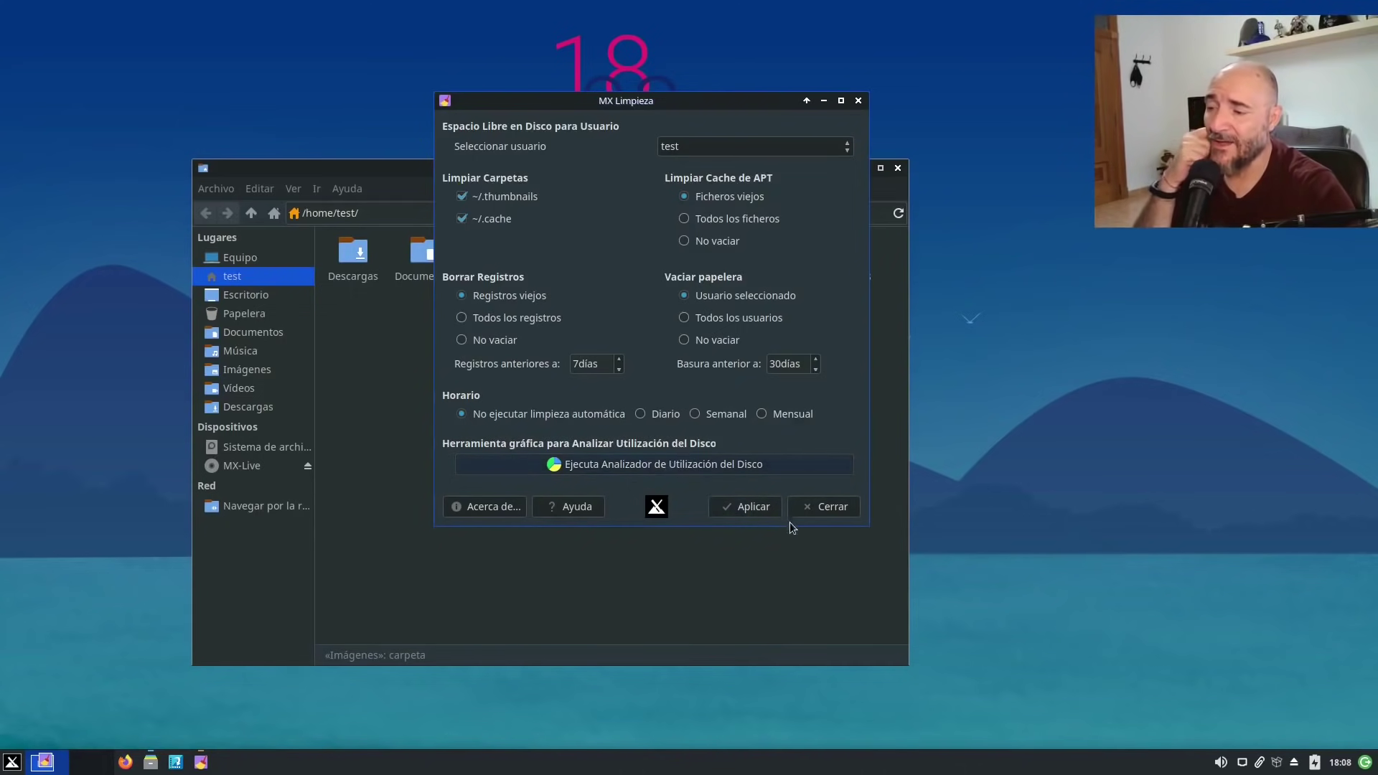
{"action": "left_click", "coordinate": [811, 505]}
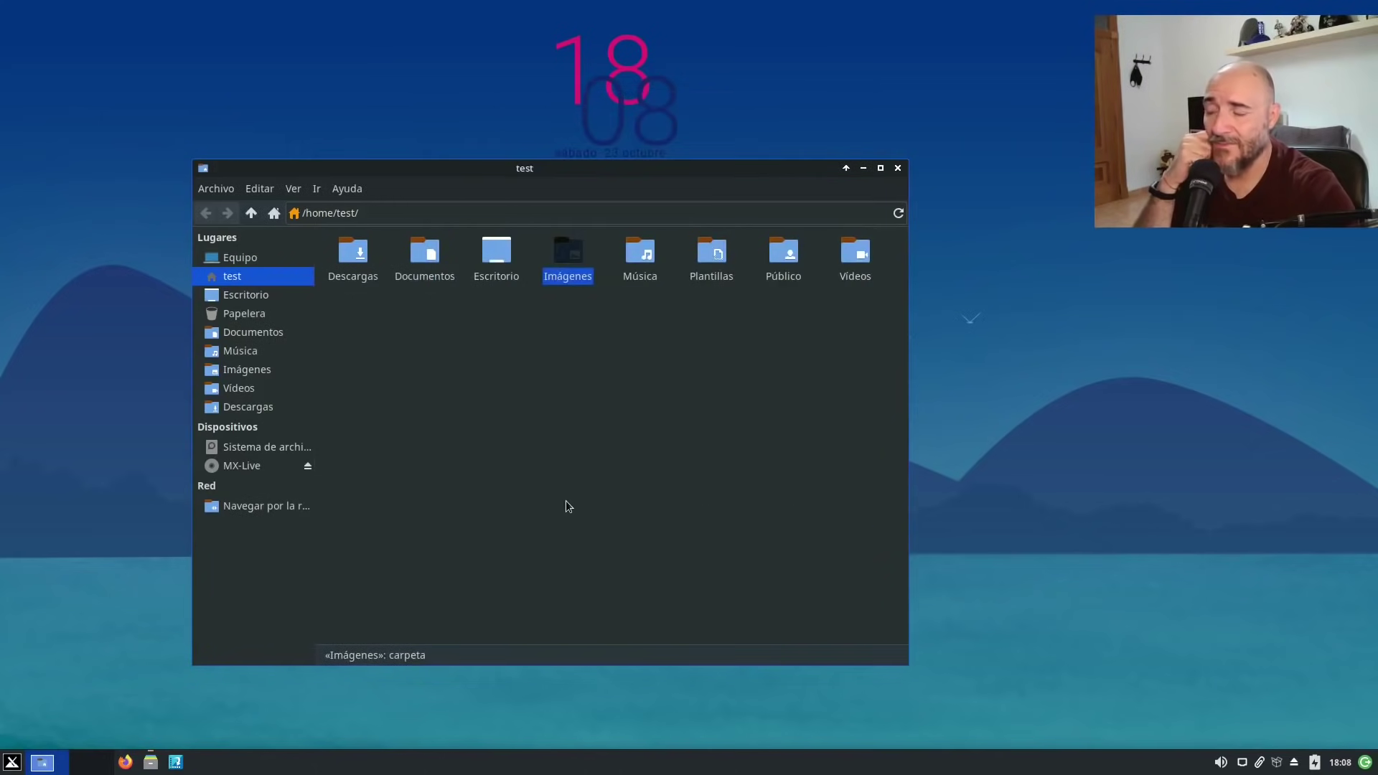
Browse the Oficina and Sistema categories and launch Htop from the system list.
{"action": "left_click", "coordinate": [13, 763]}
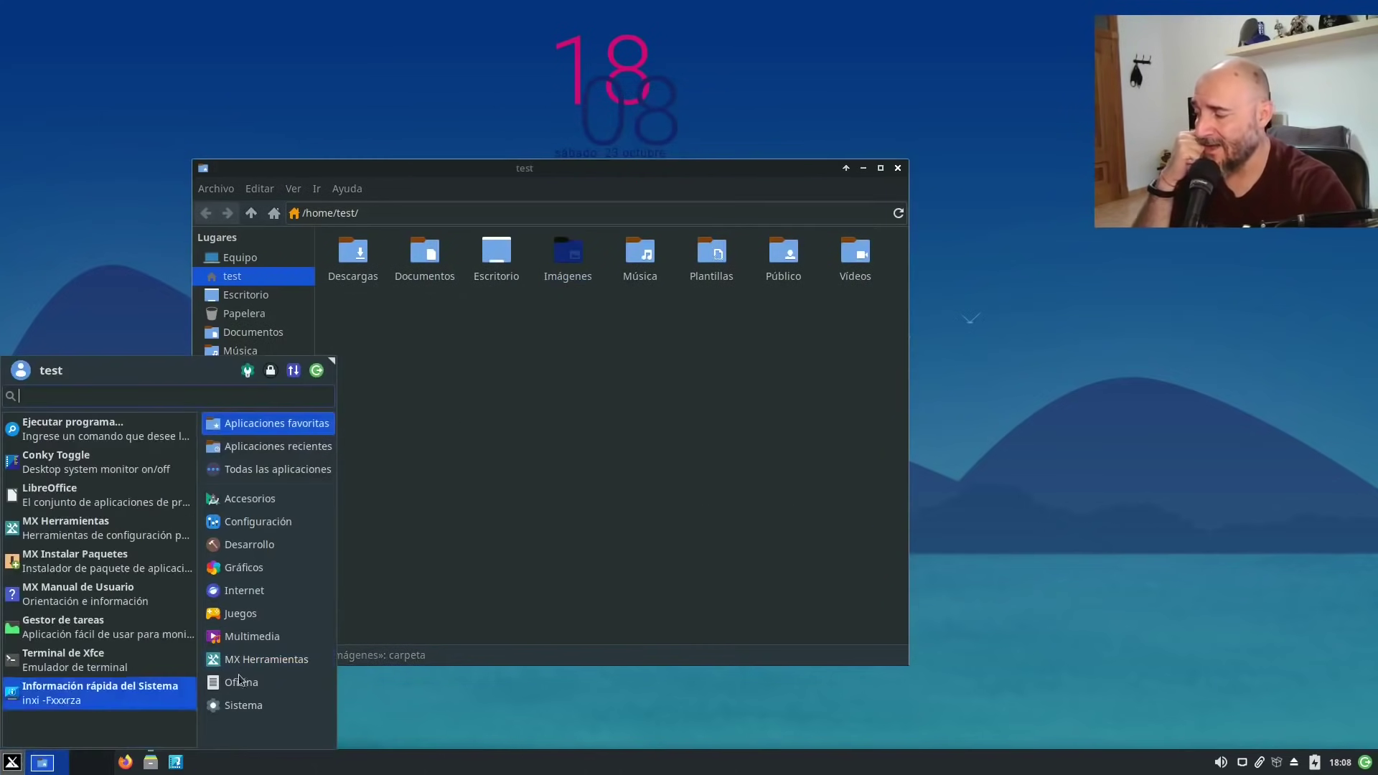
{"action": "left_click", "coordinate": [243, 705]}
{"action": "left_click", "coordinate": [265, 680]}
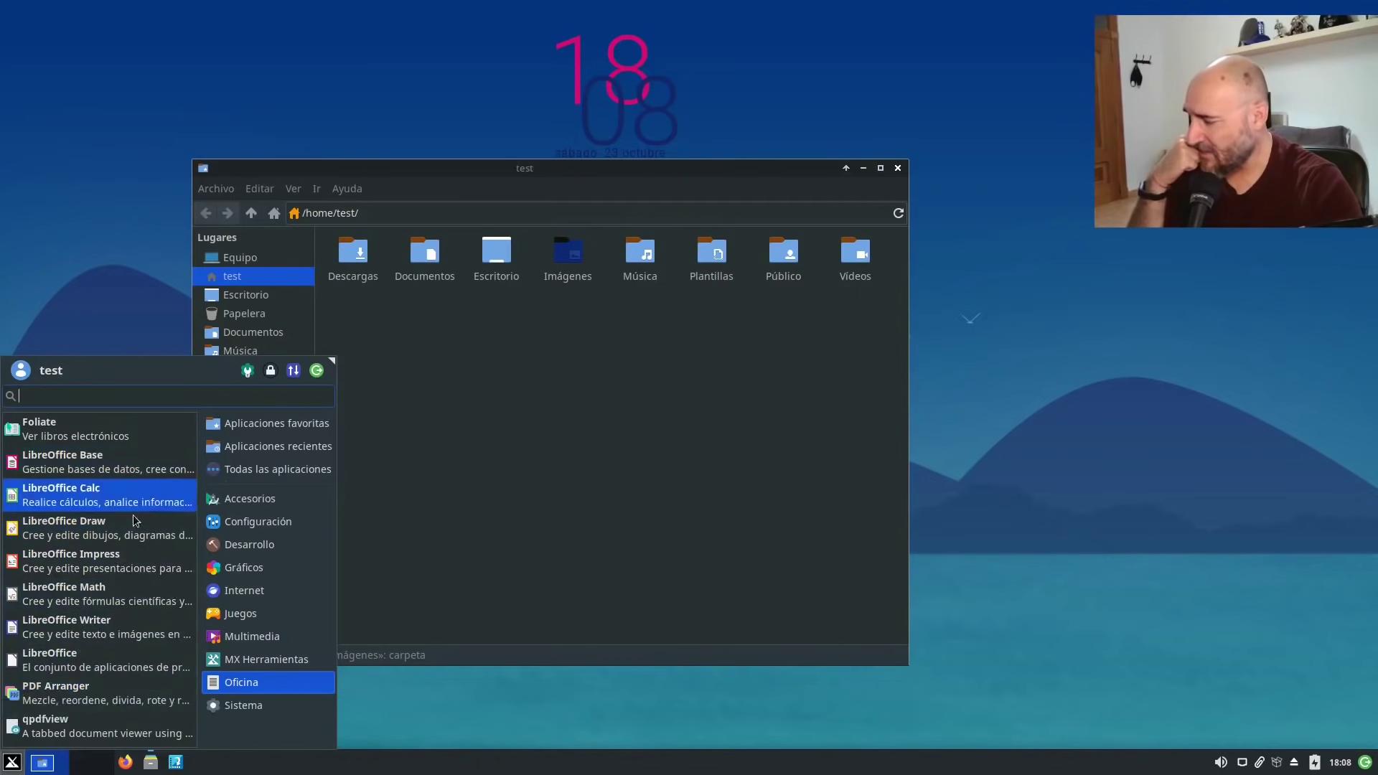
{"action": "left_click", "coordinate": [257, 705]}
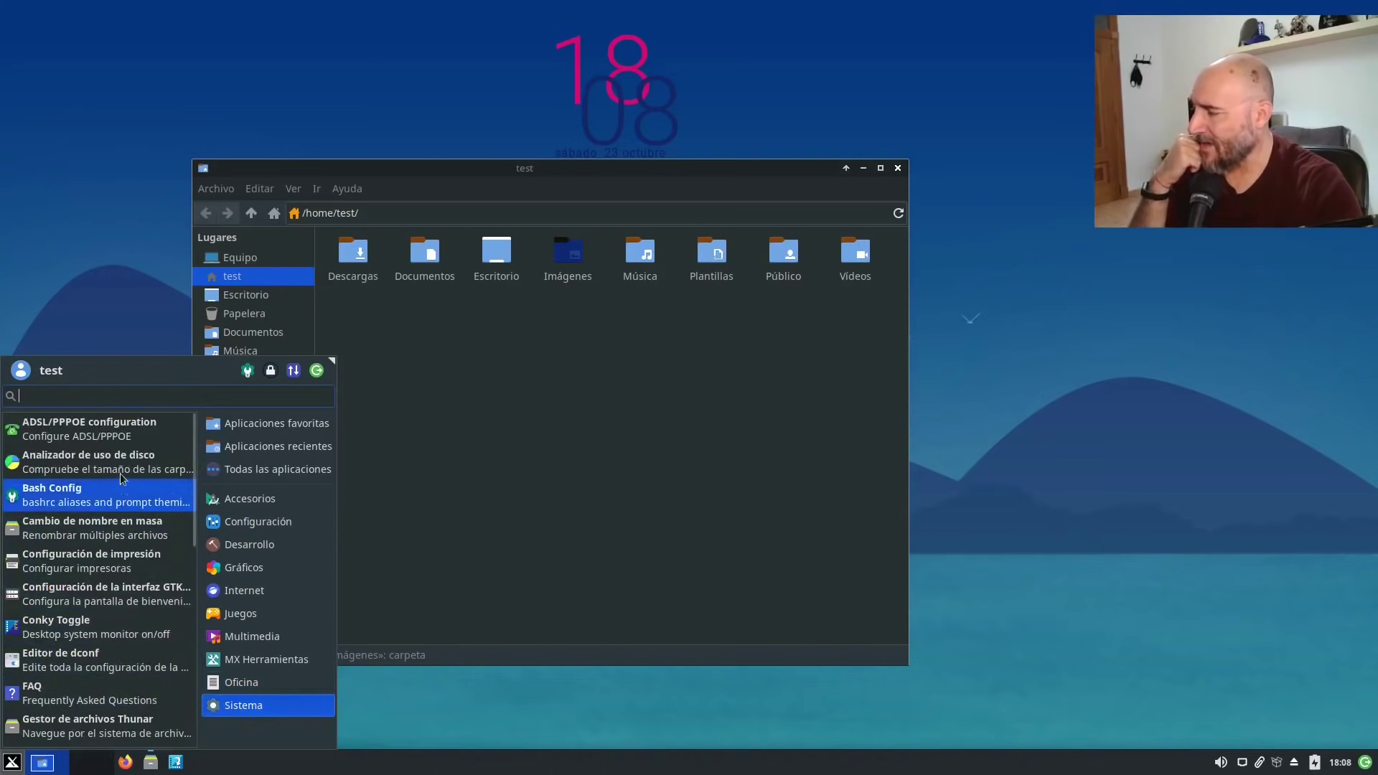
{"action": "scroll", "coordinate": [122, 478], "scroll_direction": "down", "scroll_amount": 5}
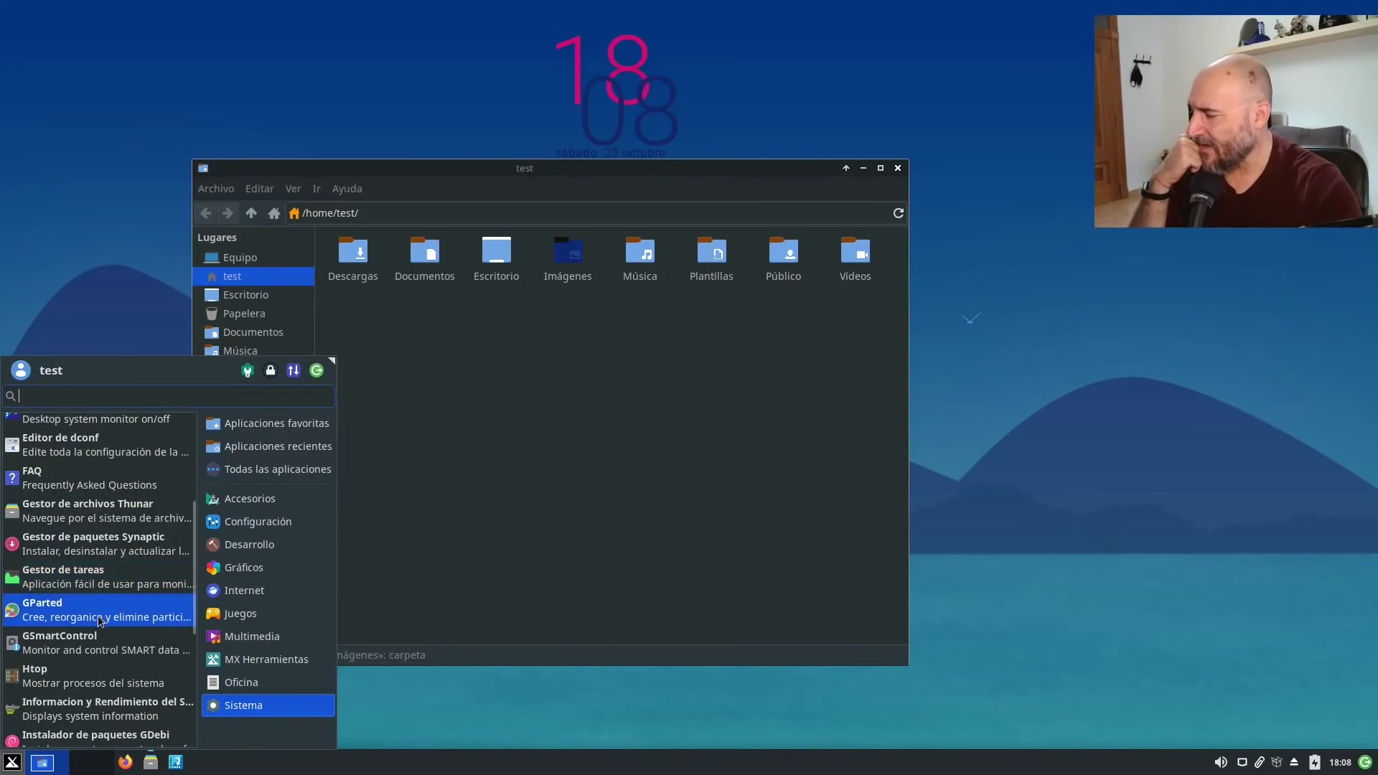
{"action": "scroll", "coordinate": [99, 621], "scroll_direction": "down", "scroll_amount": 2}
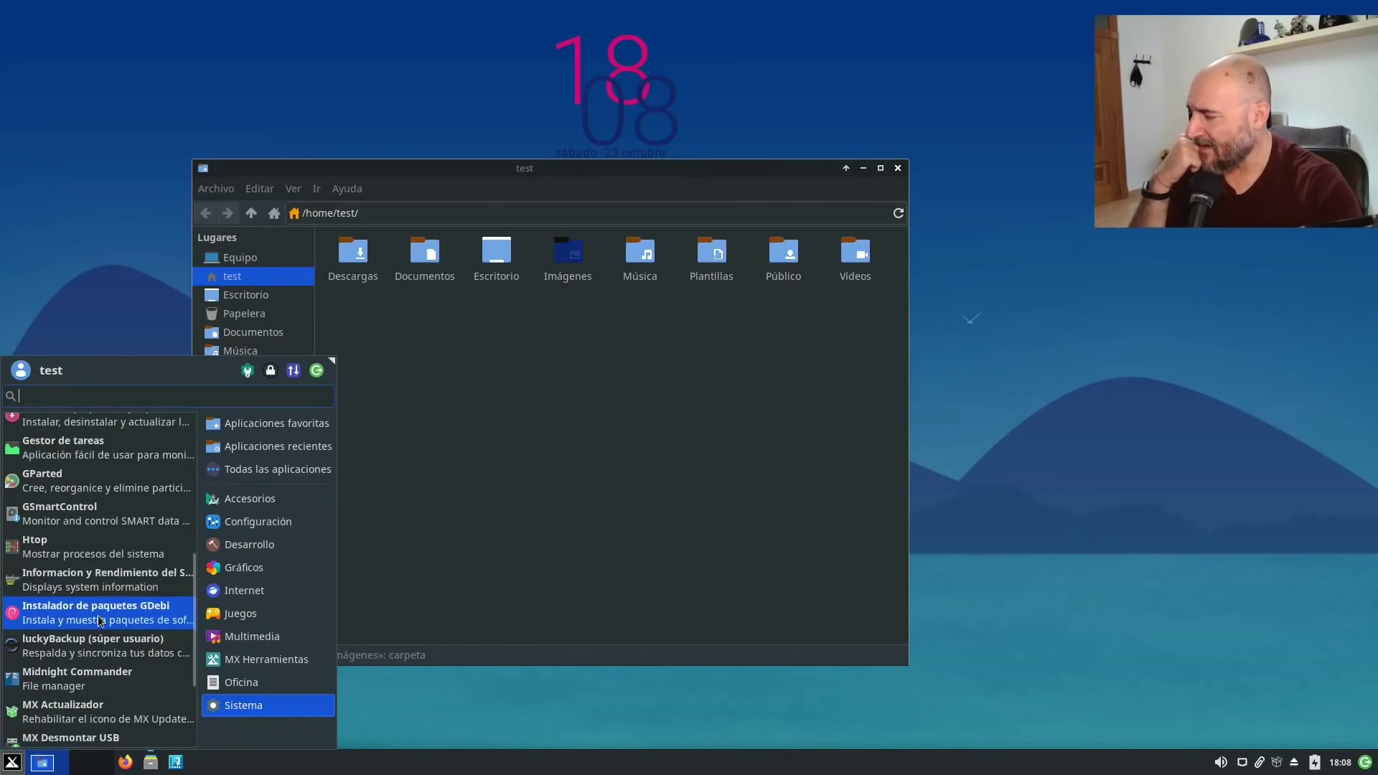
{"action": "left_click", "coordinate": [92, 559]}
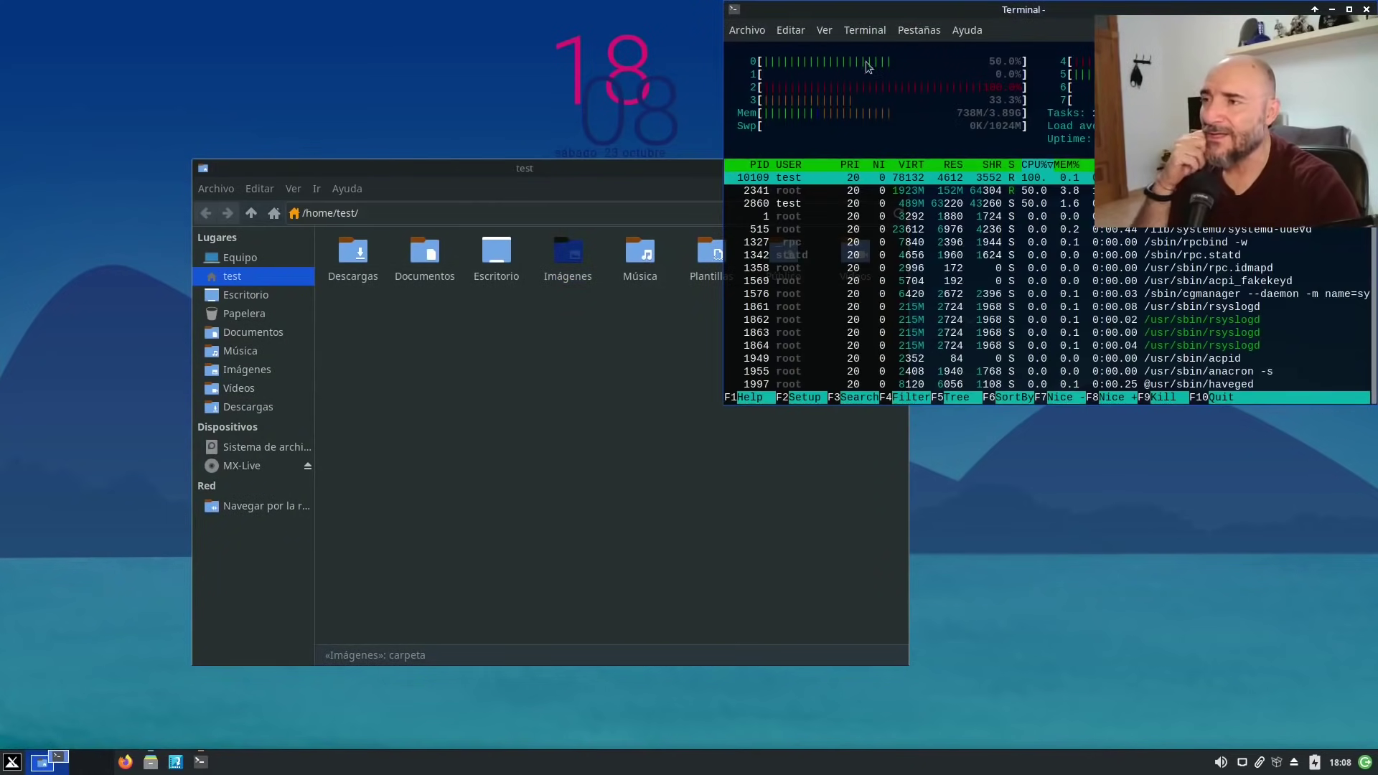
Center the htop window, close the disk usage window, and scroll the process list.
{"action": "left_click_drag", "start_coordinate": [873, 11], "coordinate": [584, 96]}
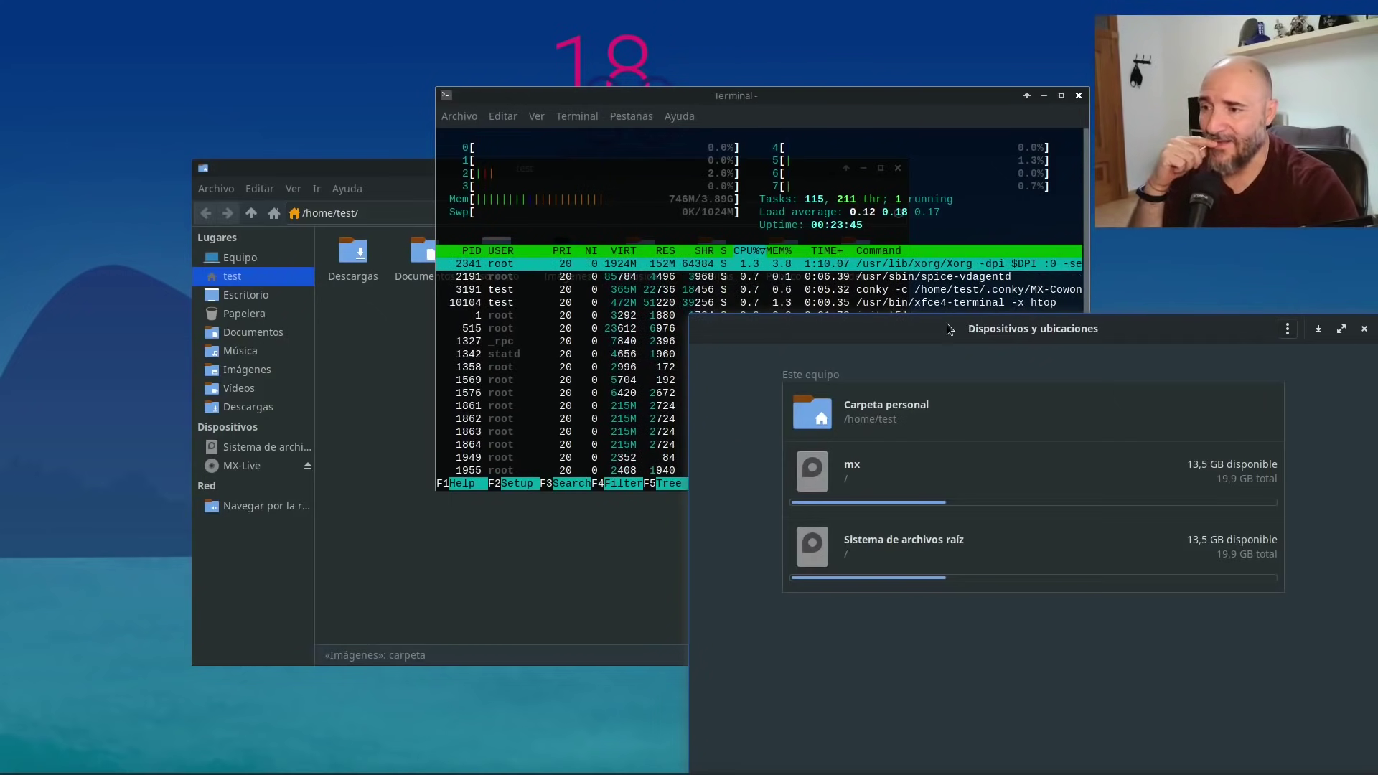
{"action": "left_click_drag", "start_coordinate": [947, 327], "coordinate": [685, 246]}
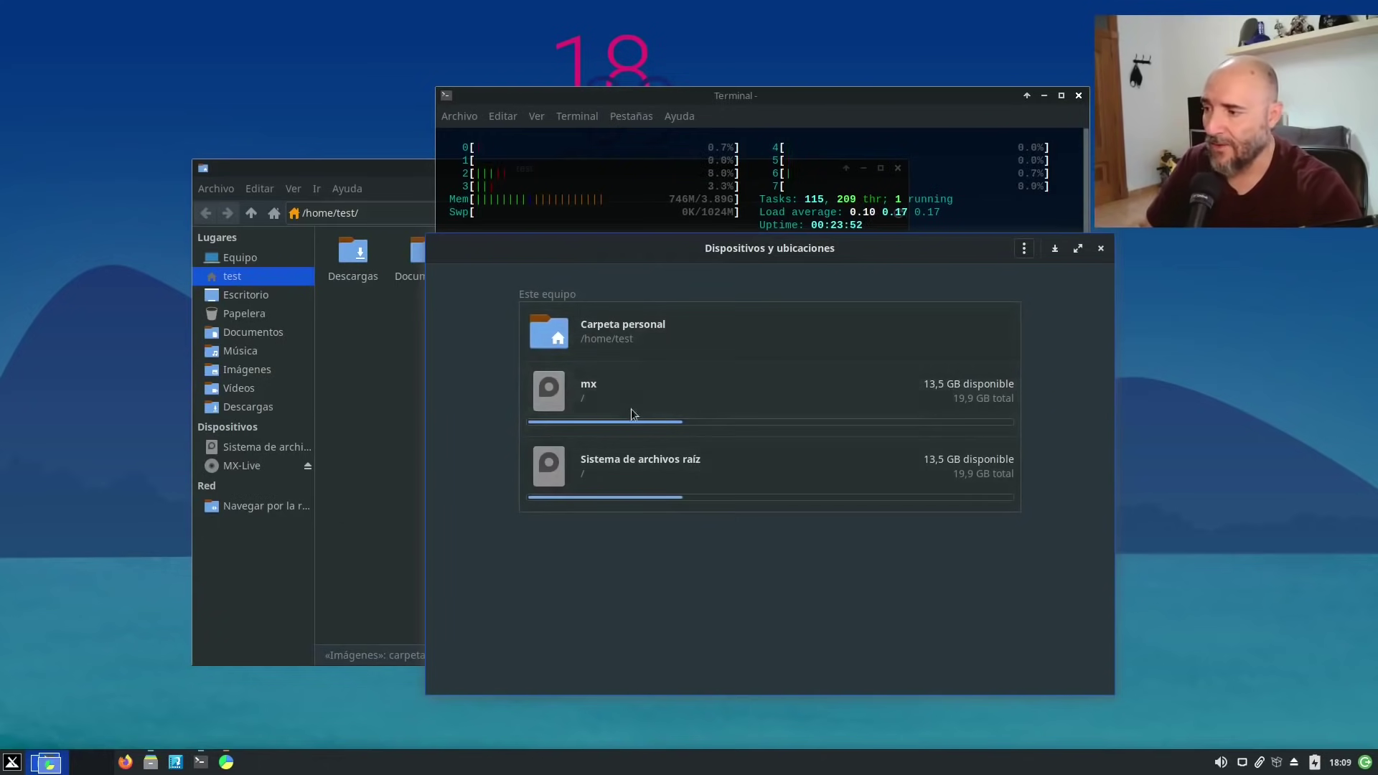
{"action": "left_click", "coordinate": [1101, 249]}
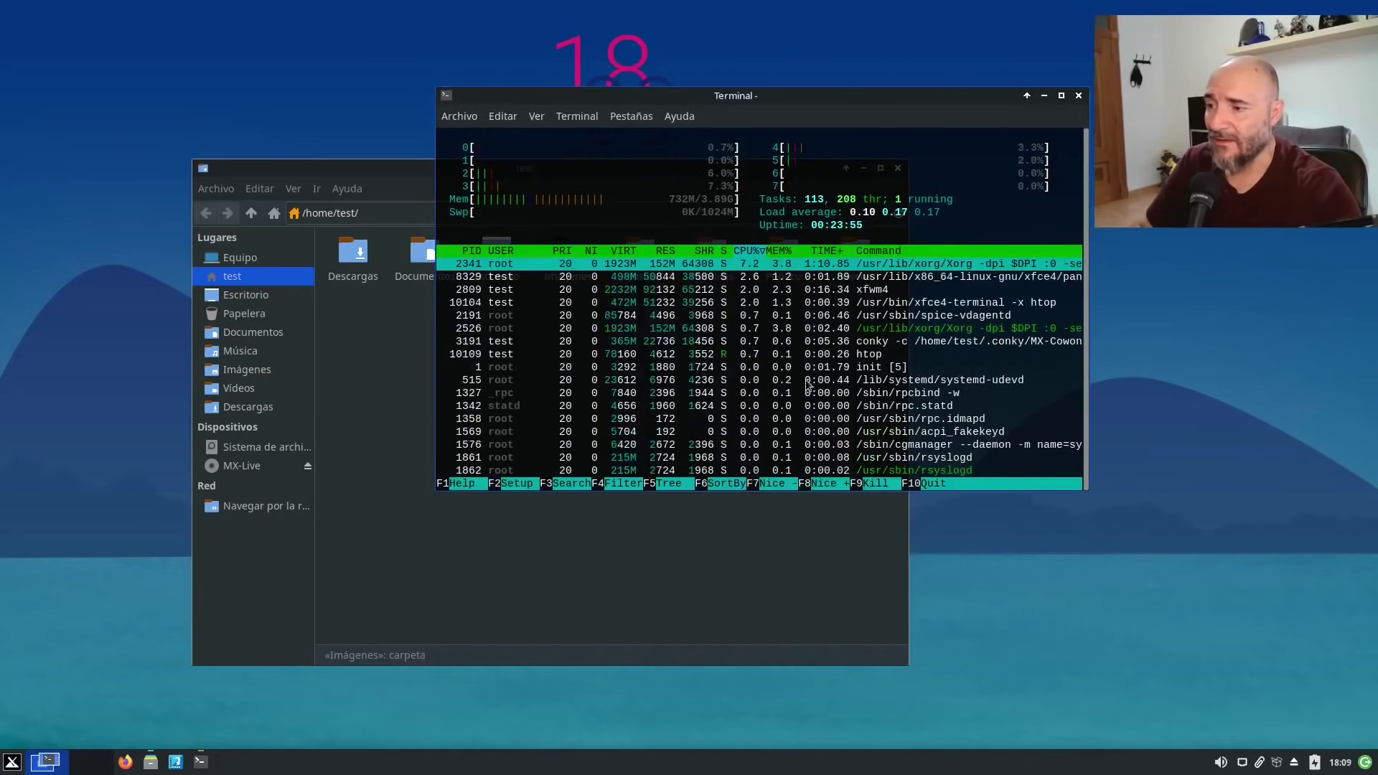
{"action": "scroll", "coordinate": [809, 386], "scroll_direction": "down", "scroll_amount": 5}
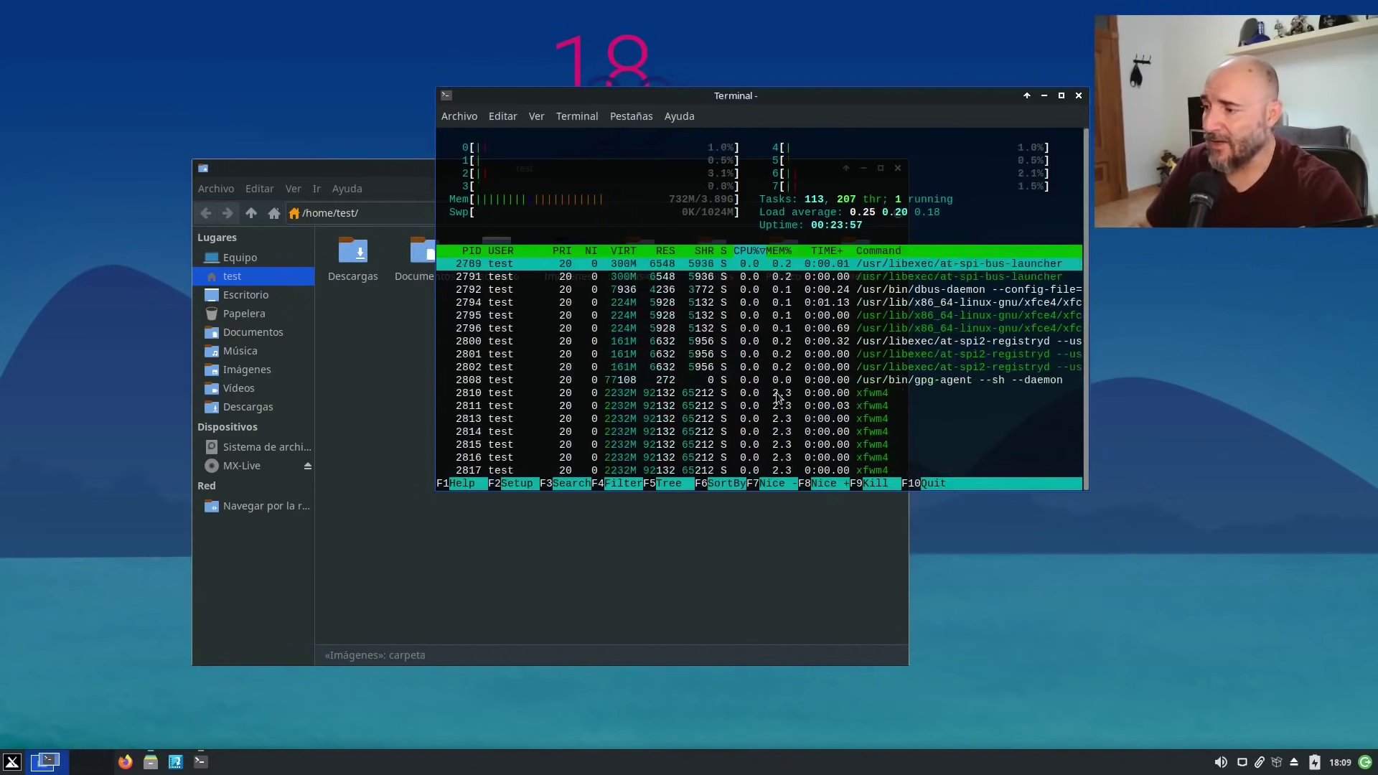
{"action": "scroll", "coordinate": [743, 388], "scroll_direction": "up", "scroll_amount": 5}
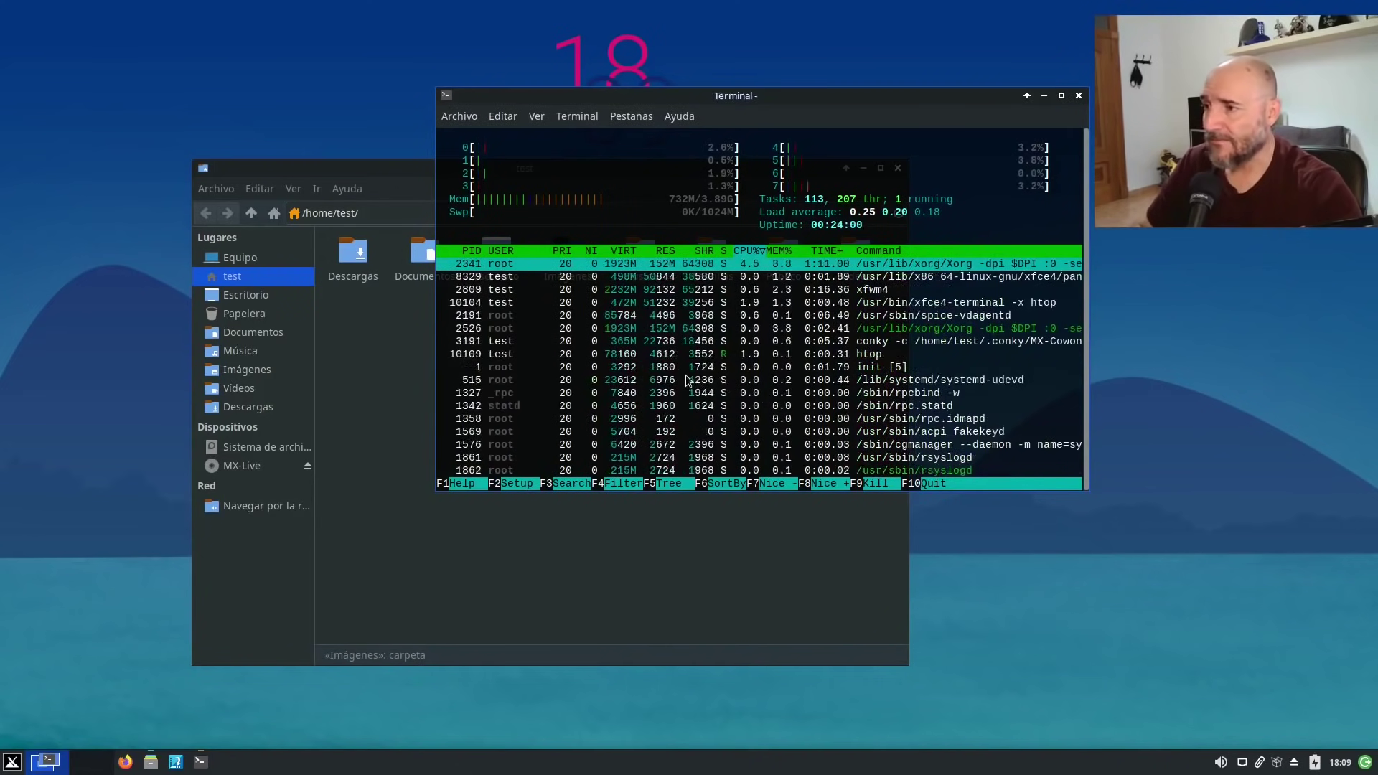
Reposition the htop window, then bring the file manager forward, moved up-left.
{"action": "left_click_drag", "start_coordinate": [927, 101], "coordinate": [1018, 105]}
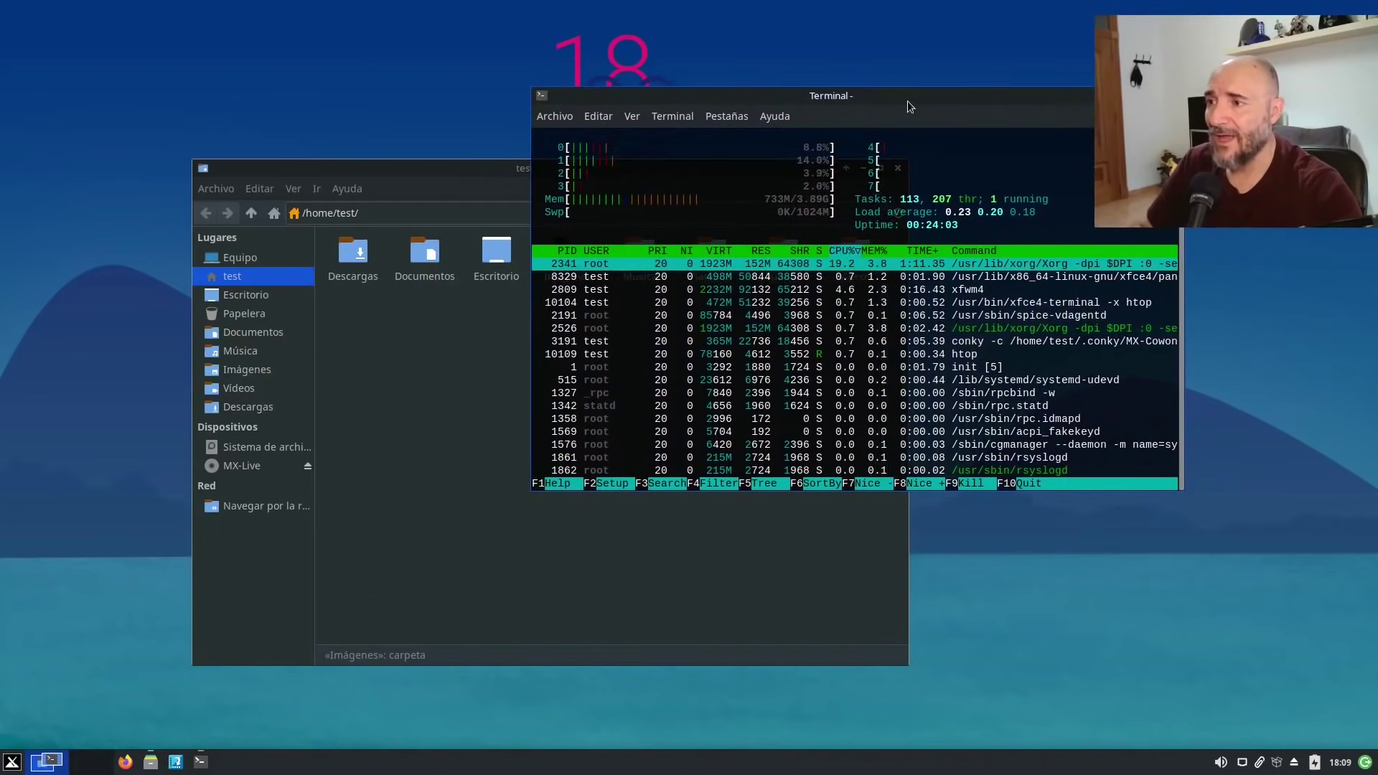
{"action": "left_click_drag", "start_coordinate": [907, 100], "coordinate": [859, 240]}
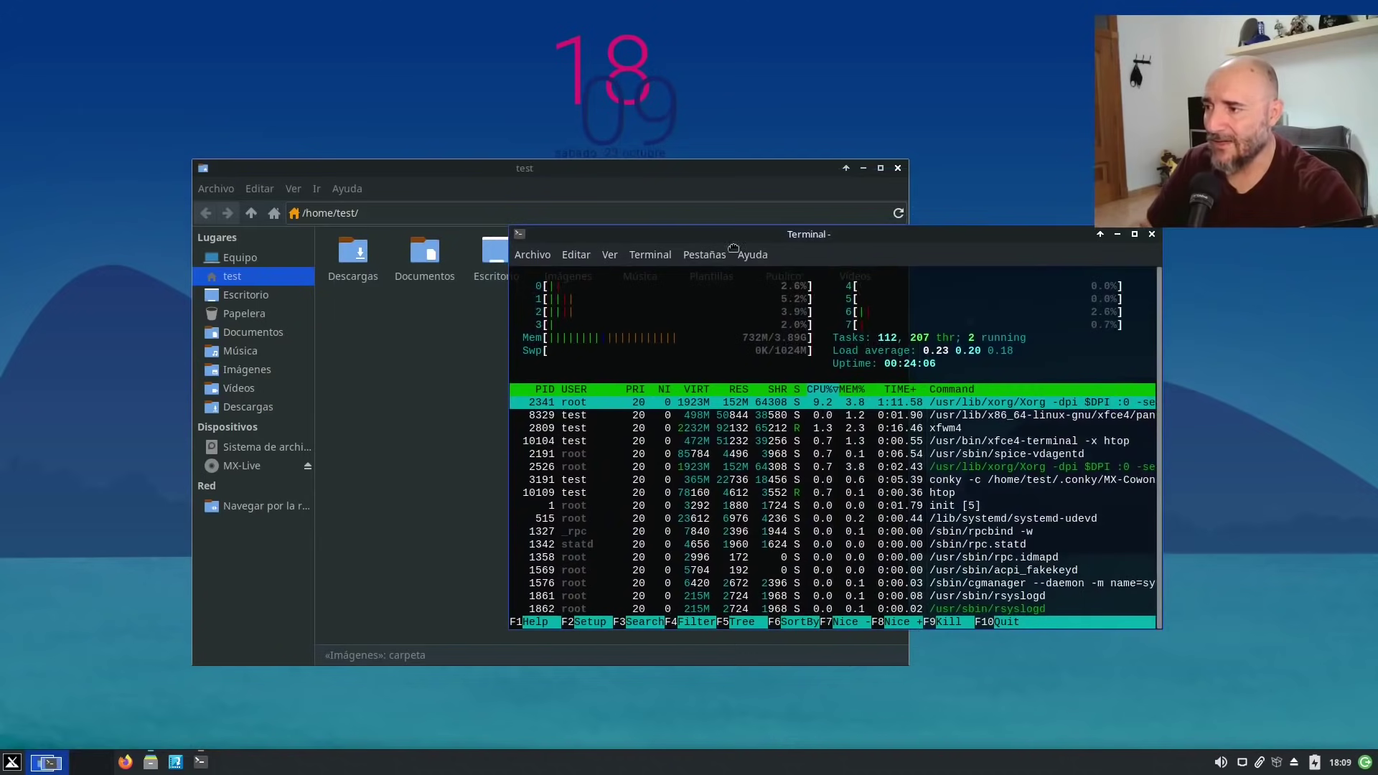
{"action": "left_click_drag", "start_coordinate": [733, 248], "coordinate": [945, 135]}
{"action": "left_click_drag", "start_coordinate": [541, 171], "coordinate": [488, 121]}
Launch Terminal de Xfce via a TER search, move it, then close it and the file manager.
{"action": "left_click", "coordinate": [52, 761]}
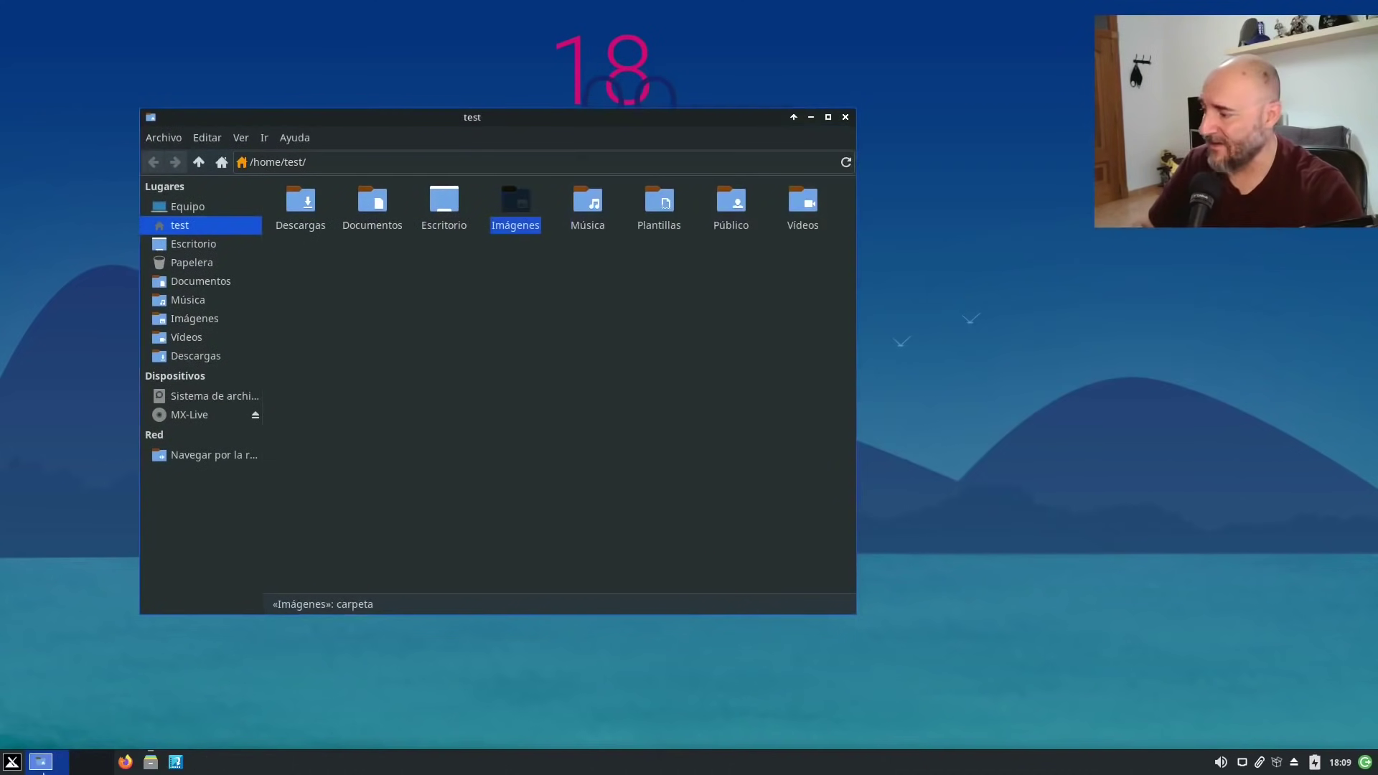
{"action": "key", "text": "super"}
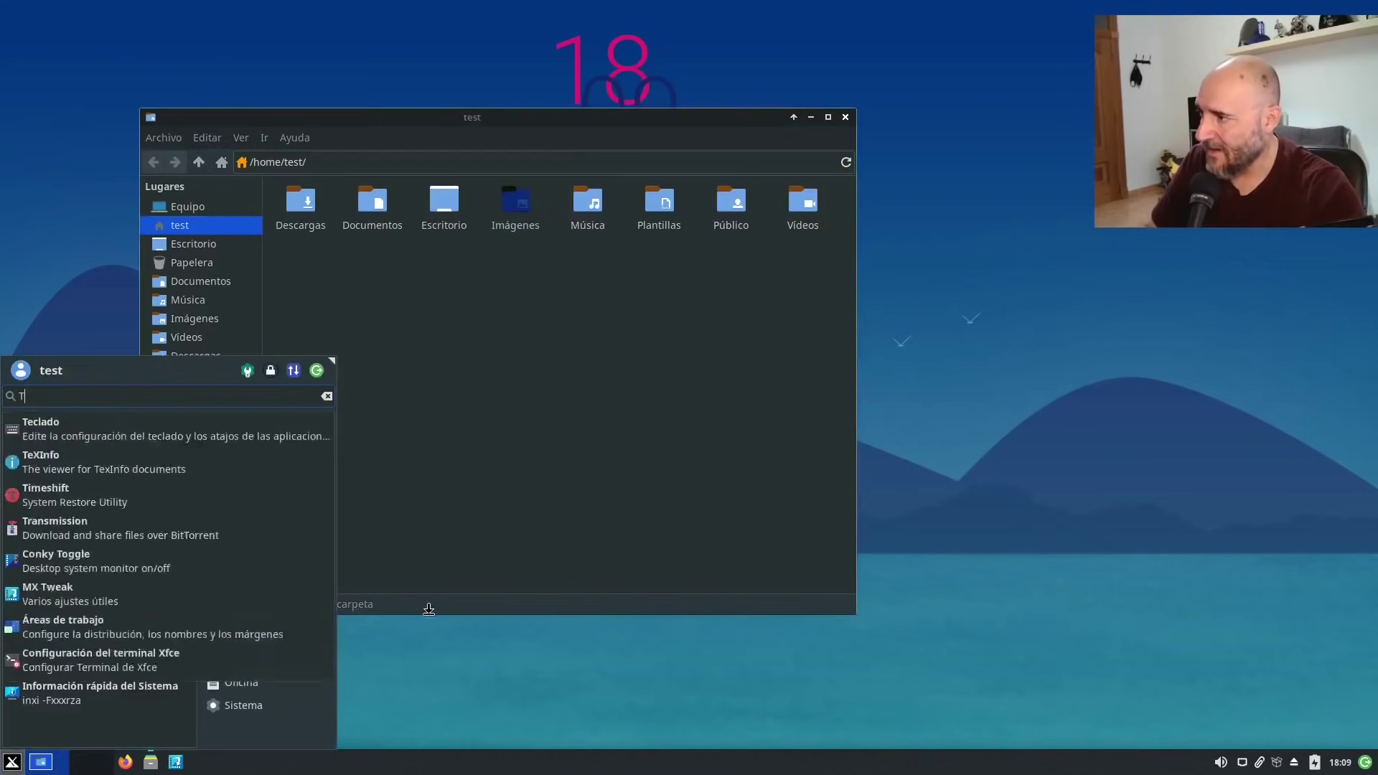
{"action": "type", "text": "TER"}
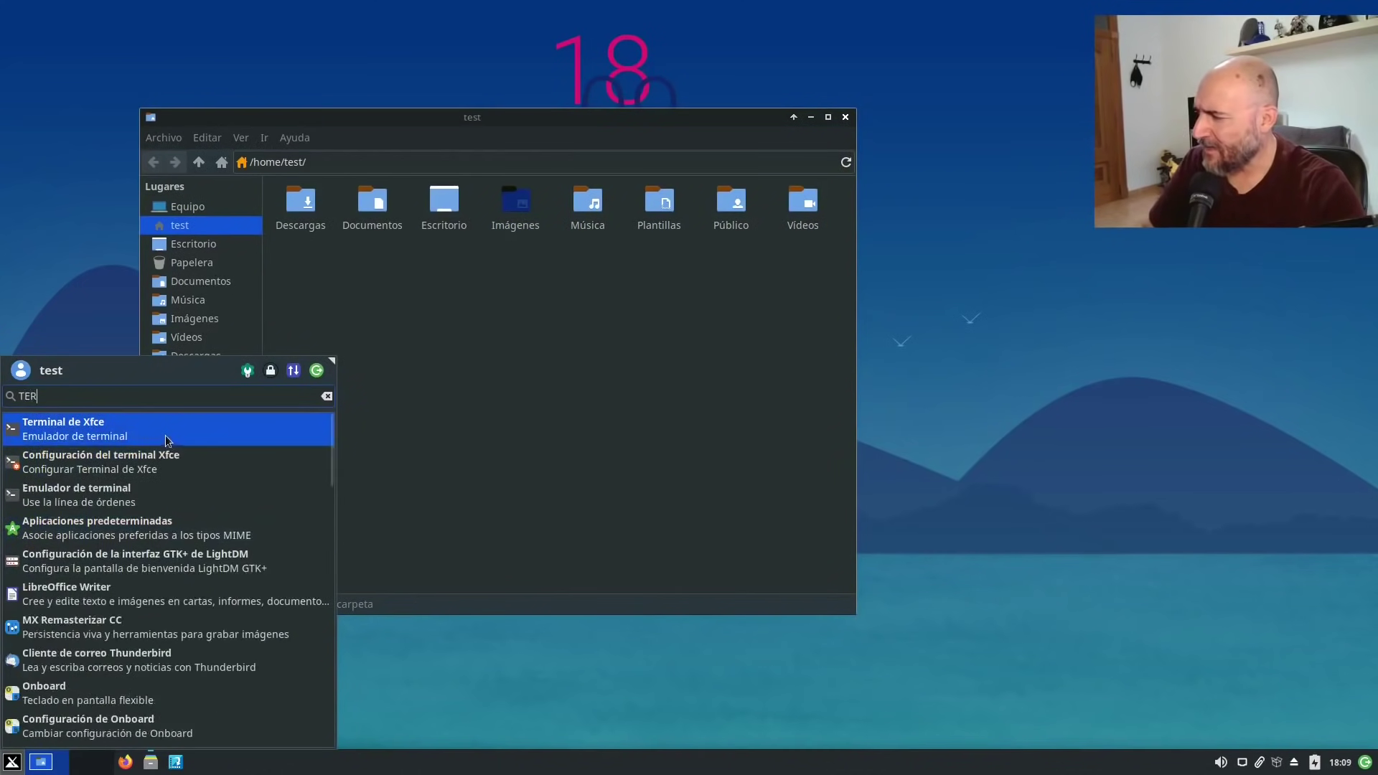
{"action": "left_click", "coordinate": [166, 432]}
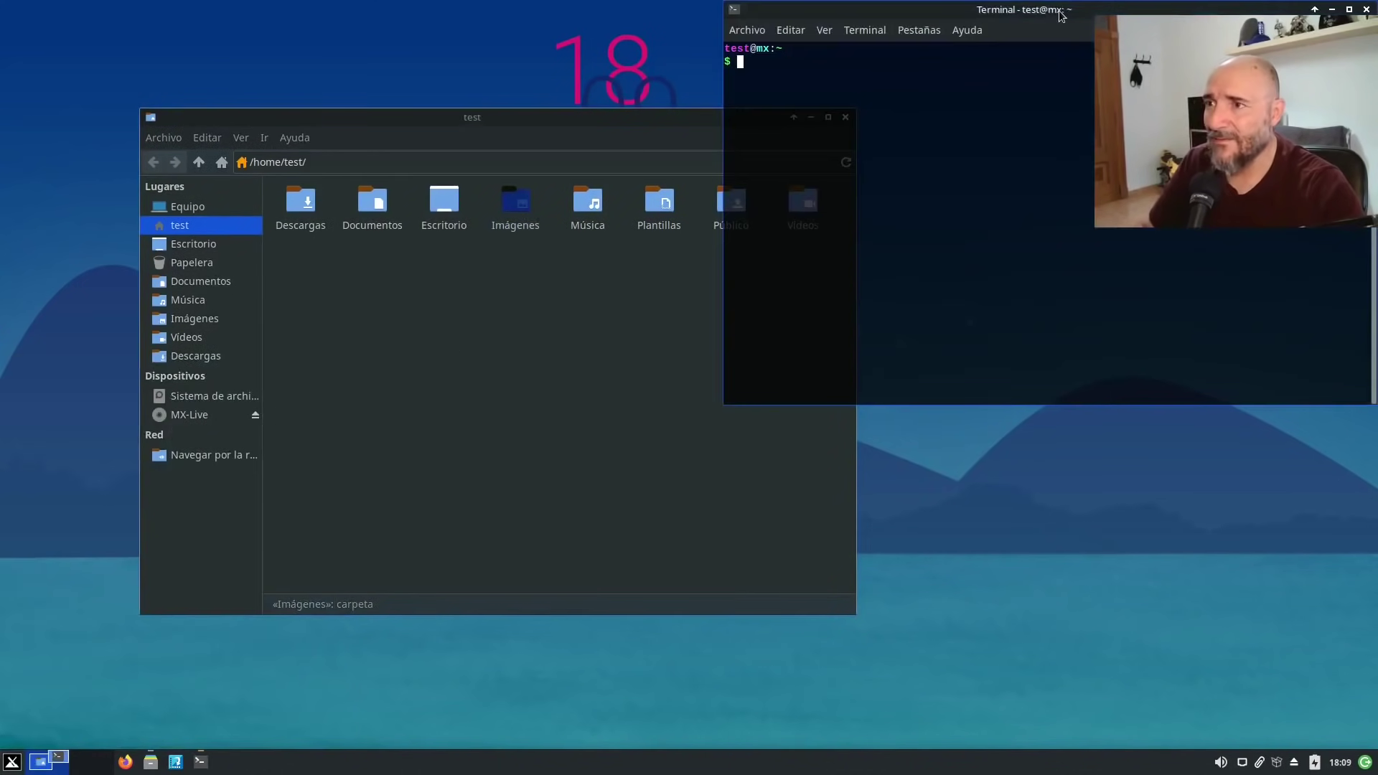
{"action": "left_click_drag", "start_coordinate": [1060, 14], "coordinate": [788, 150]}
{"action": "left_click_drag", "start_coordinate": [1089, 160], "coordinate": [1123, 201]}
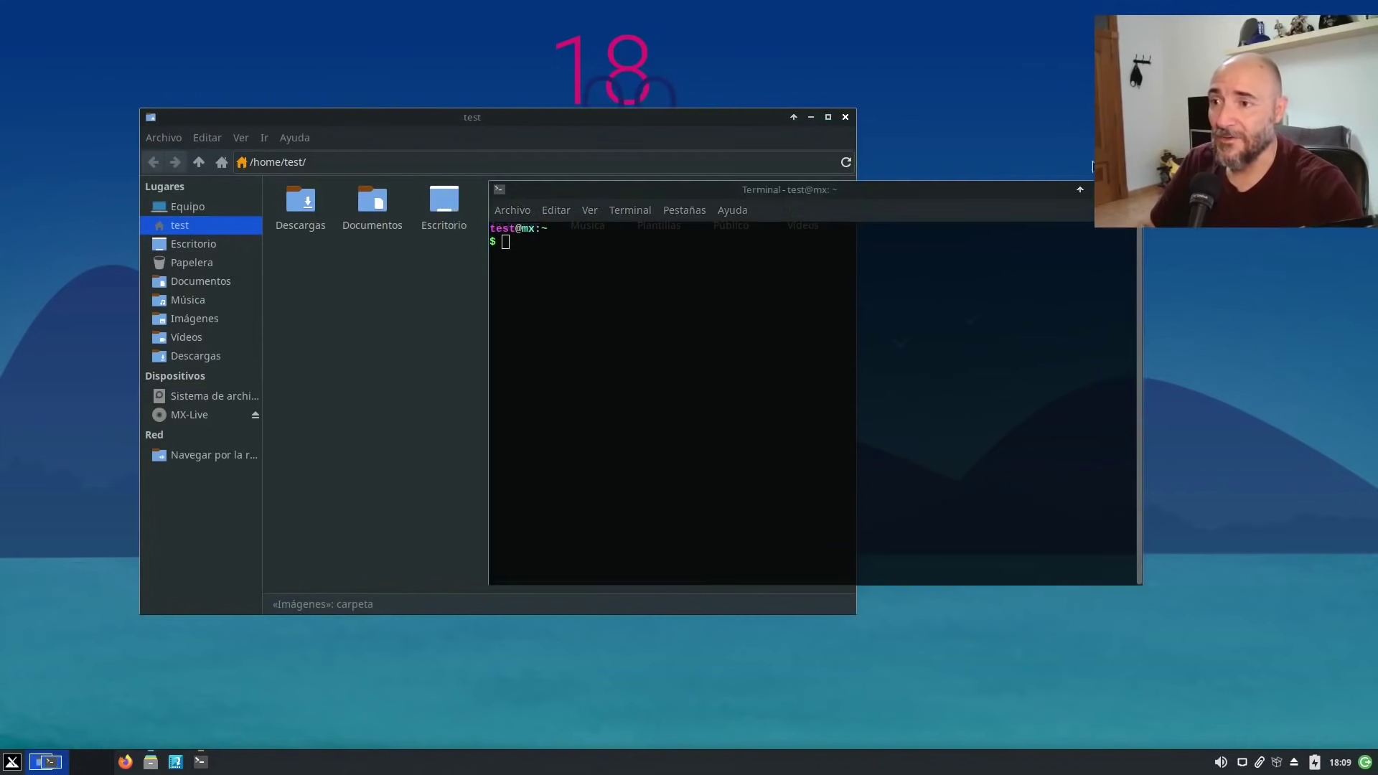
{"action": "key", "text": "alt+F4"}
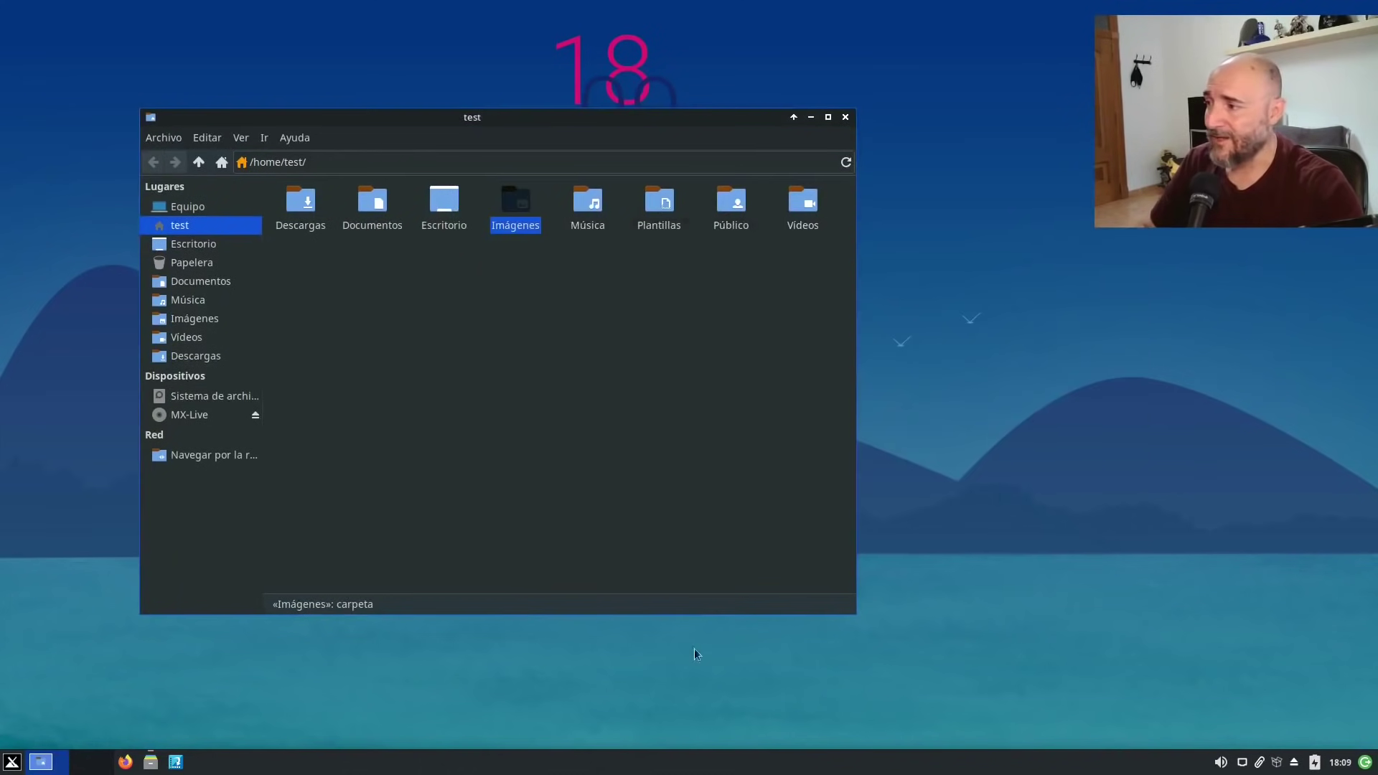
{"action": "left_click", "coordinate": [729, 179]}
{"action": "key", "text": "alt+F4"}
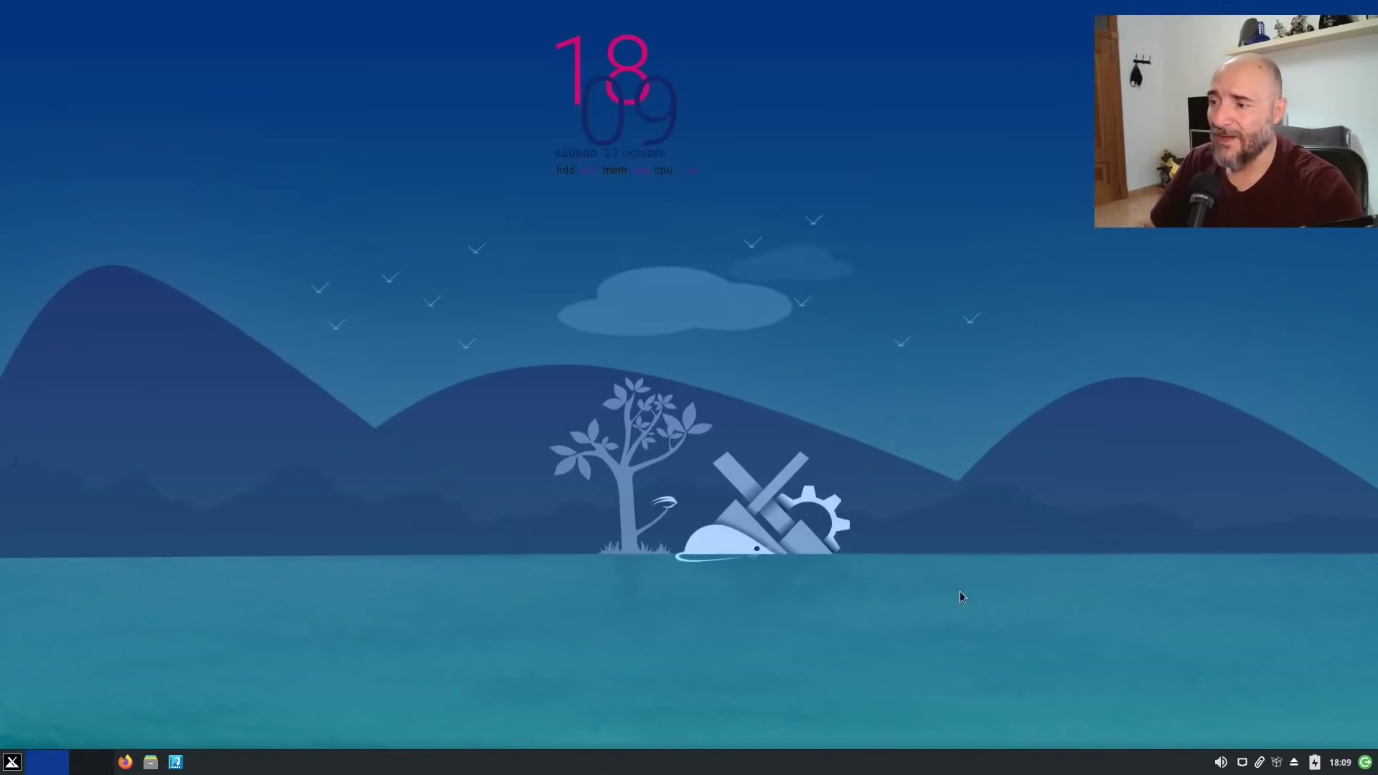